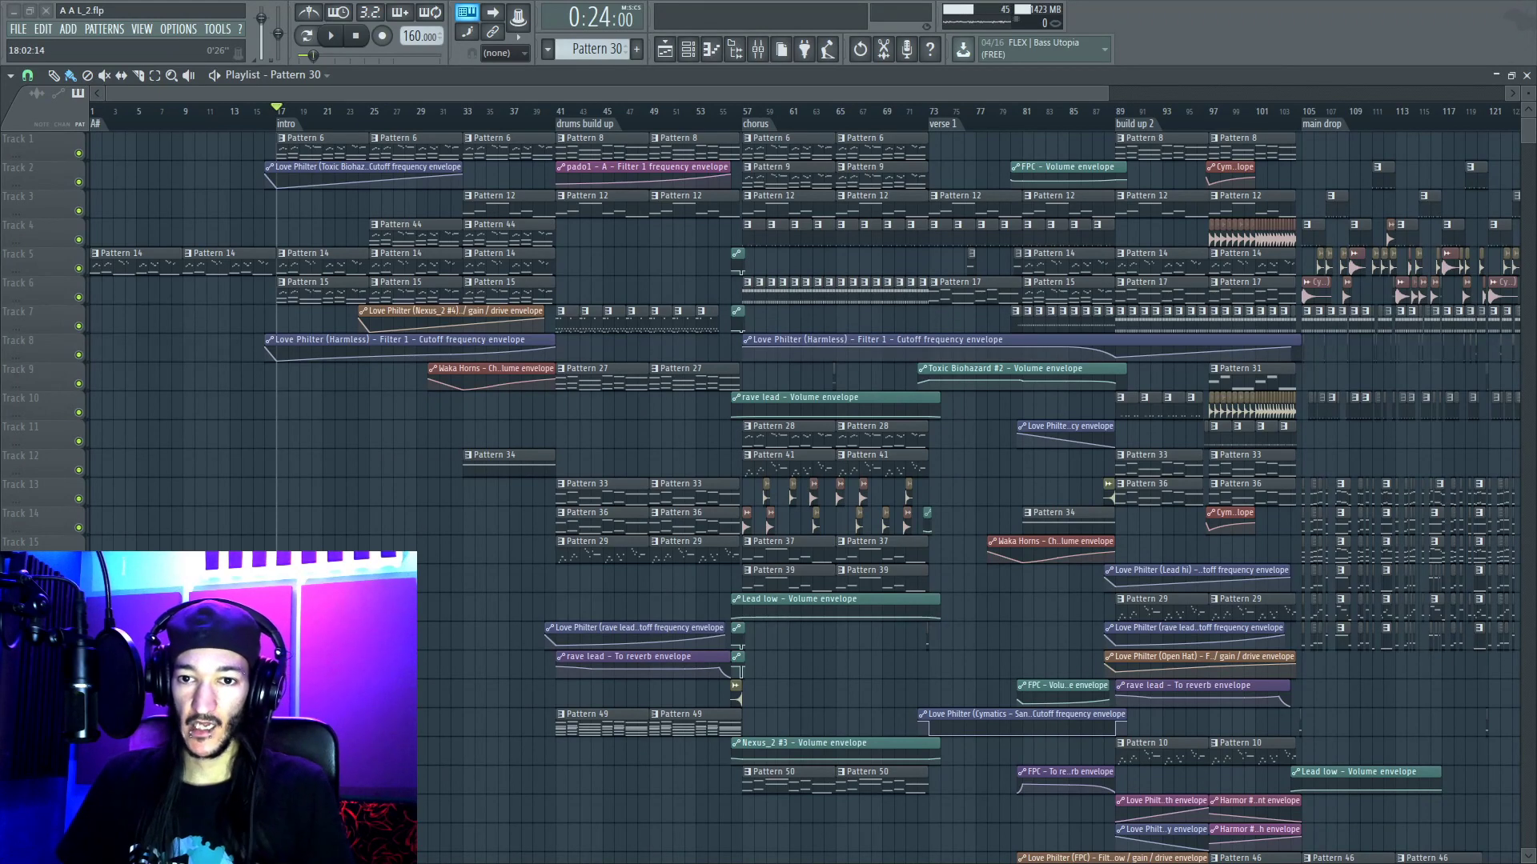
Step: Look over the full song arrangement in the Playlist, from the intro marker through the main drop
{"action": "left_click", "coordinate": [287, 110]}
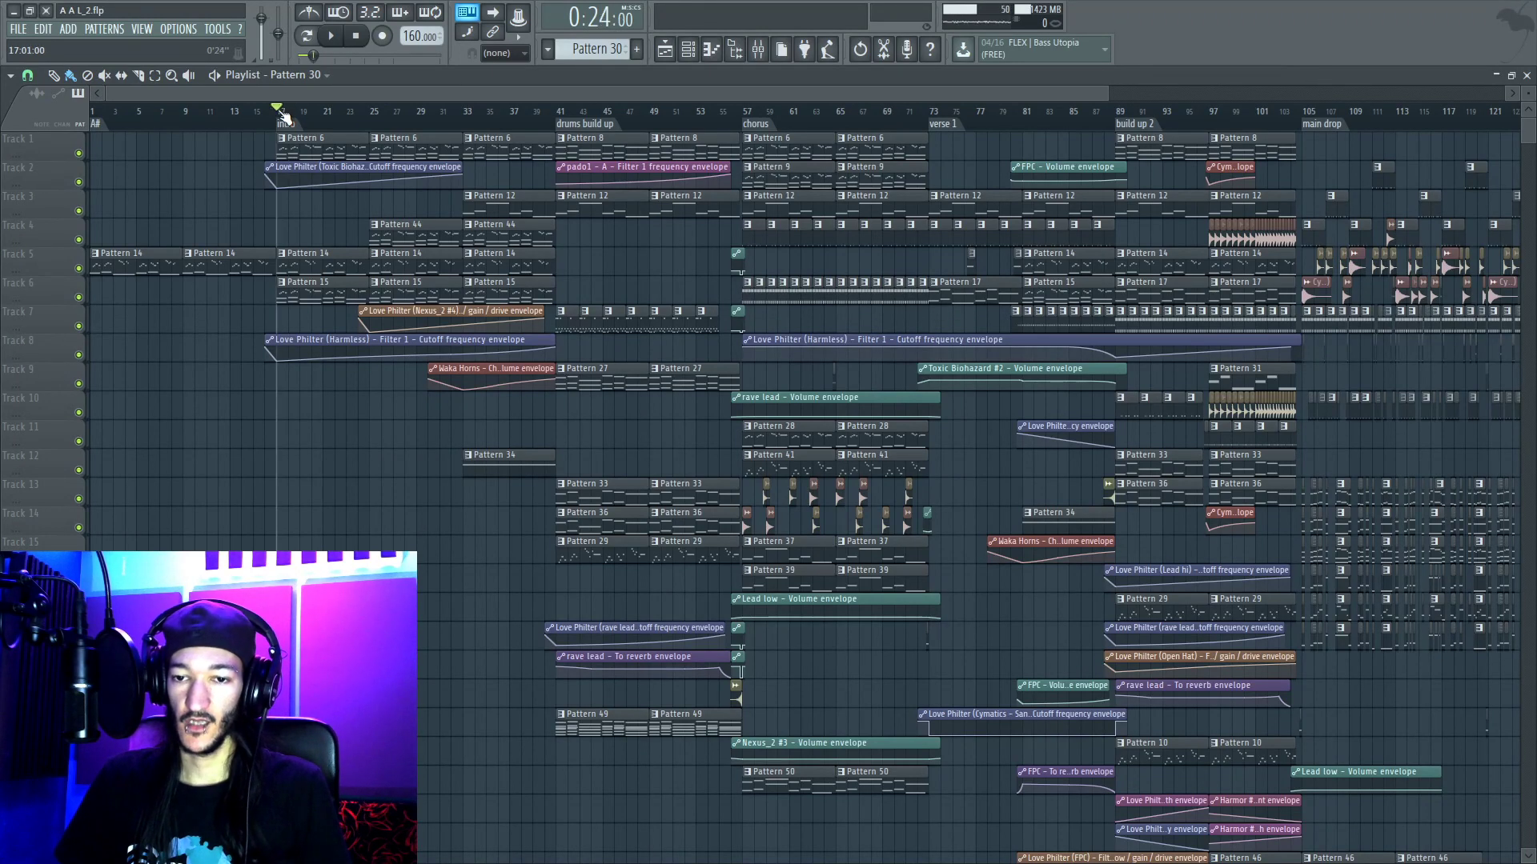
{"action": "scroll", "coordinate": [387, 125], "scroll_direction": "down", "scroll_amount": 1}
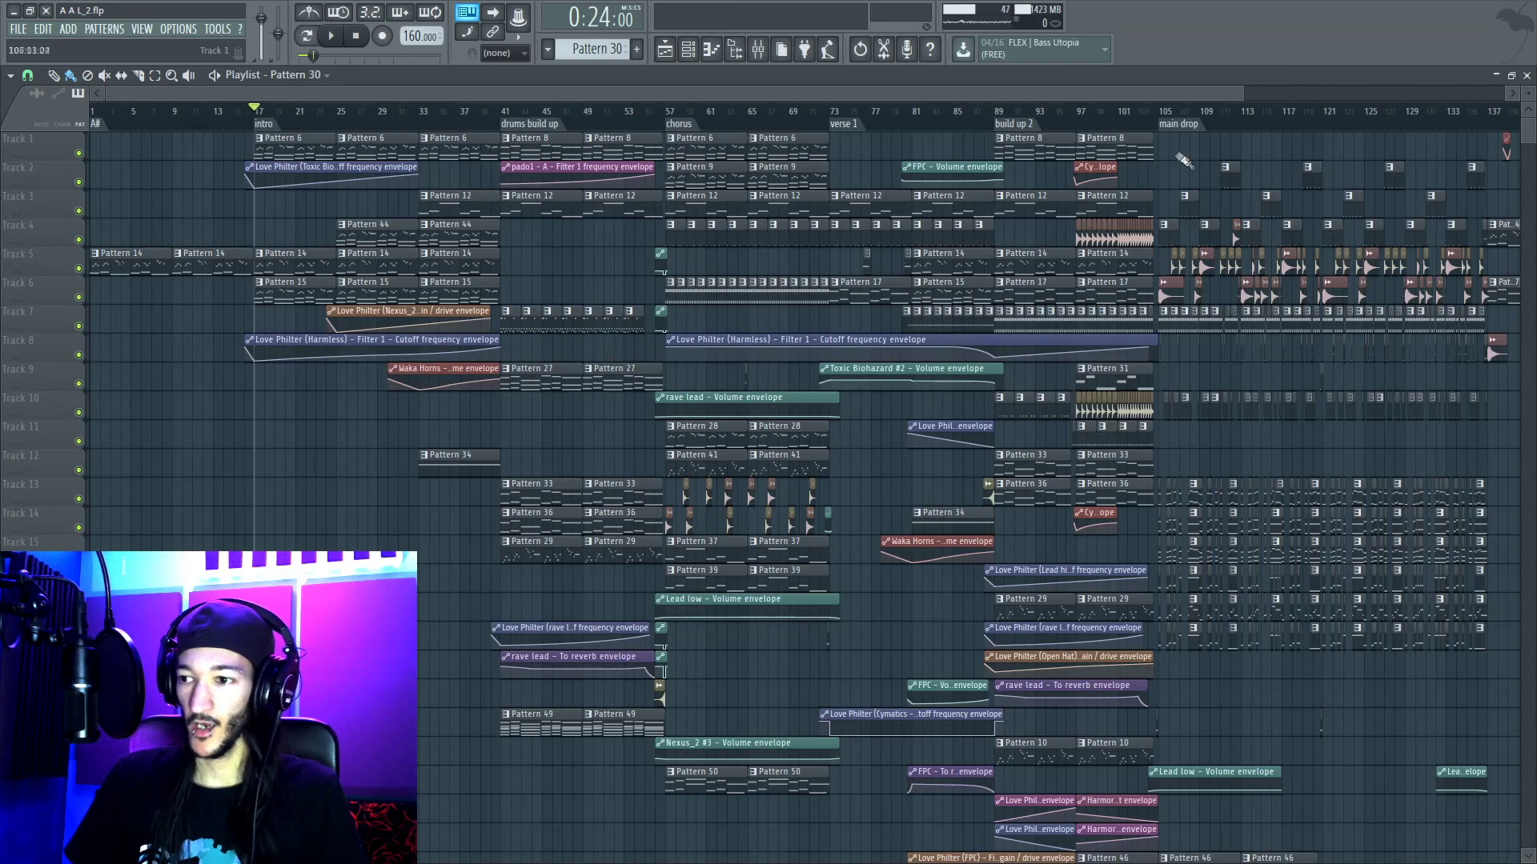
{"action": "scroll", "coordinate": [1165, 118], "scroll_direction": "up", "scroll_amount": 3}
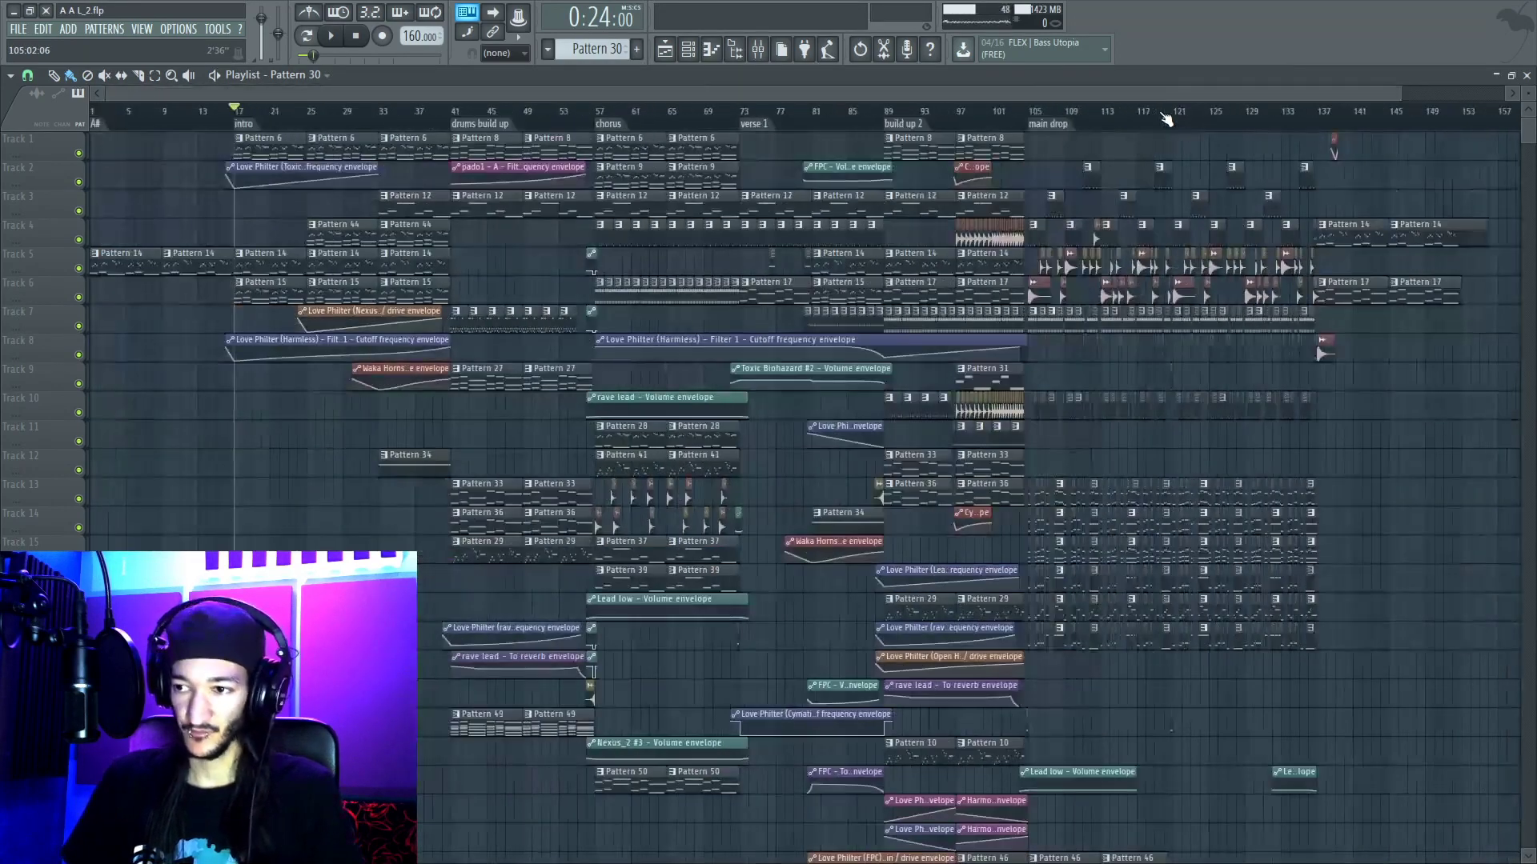
{"action": "scroll", "coordinate": [1166, 118], "scroll_direction": "down", "scroll_amount": 5}
{"action": "scroll", "coordinate": [501, 112], "scroll_direction": "up", "scroll_amount": 5}
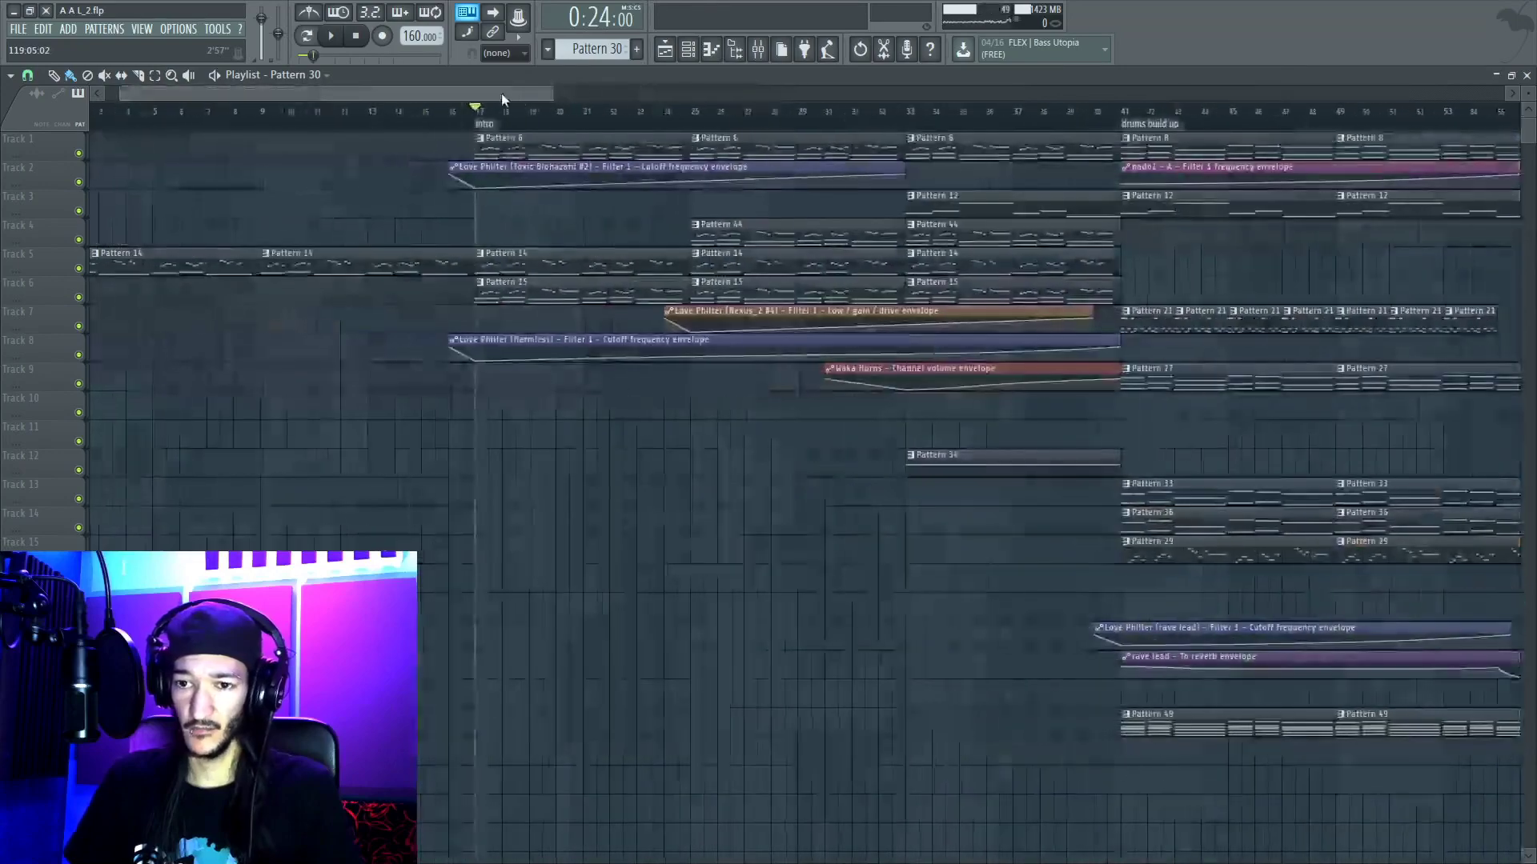
{"action": "scroll", "coordinate": [718, 113], "scroll_direction": "down", "scroll_amount": 4}
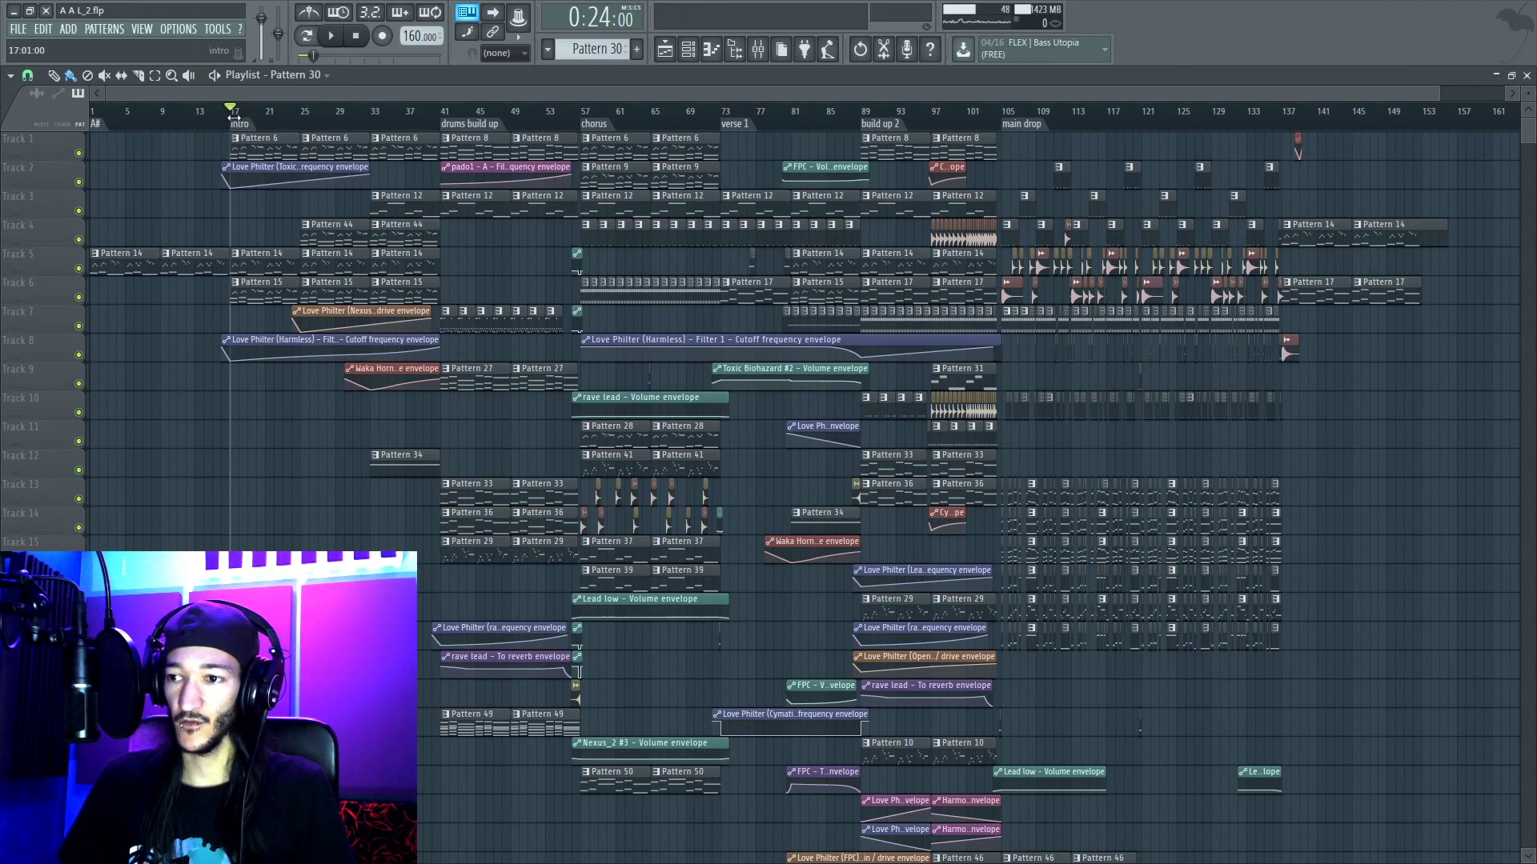
{"action": "scroll", "coordinate": [240, 124], "scroll_direction": "down", "scroll_amount": 3}
{"action": "scroll", "coordinate": [241, 124], "scroll_direction": "up", "scroll_amount": 4}
{"action": "scroll", "coordinate": [240, 122], "scroll_direction": "down", "scroll_amount": 3}
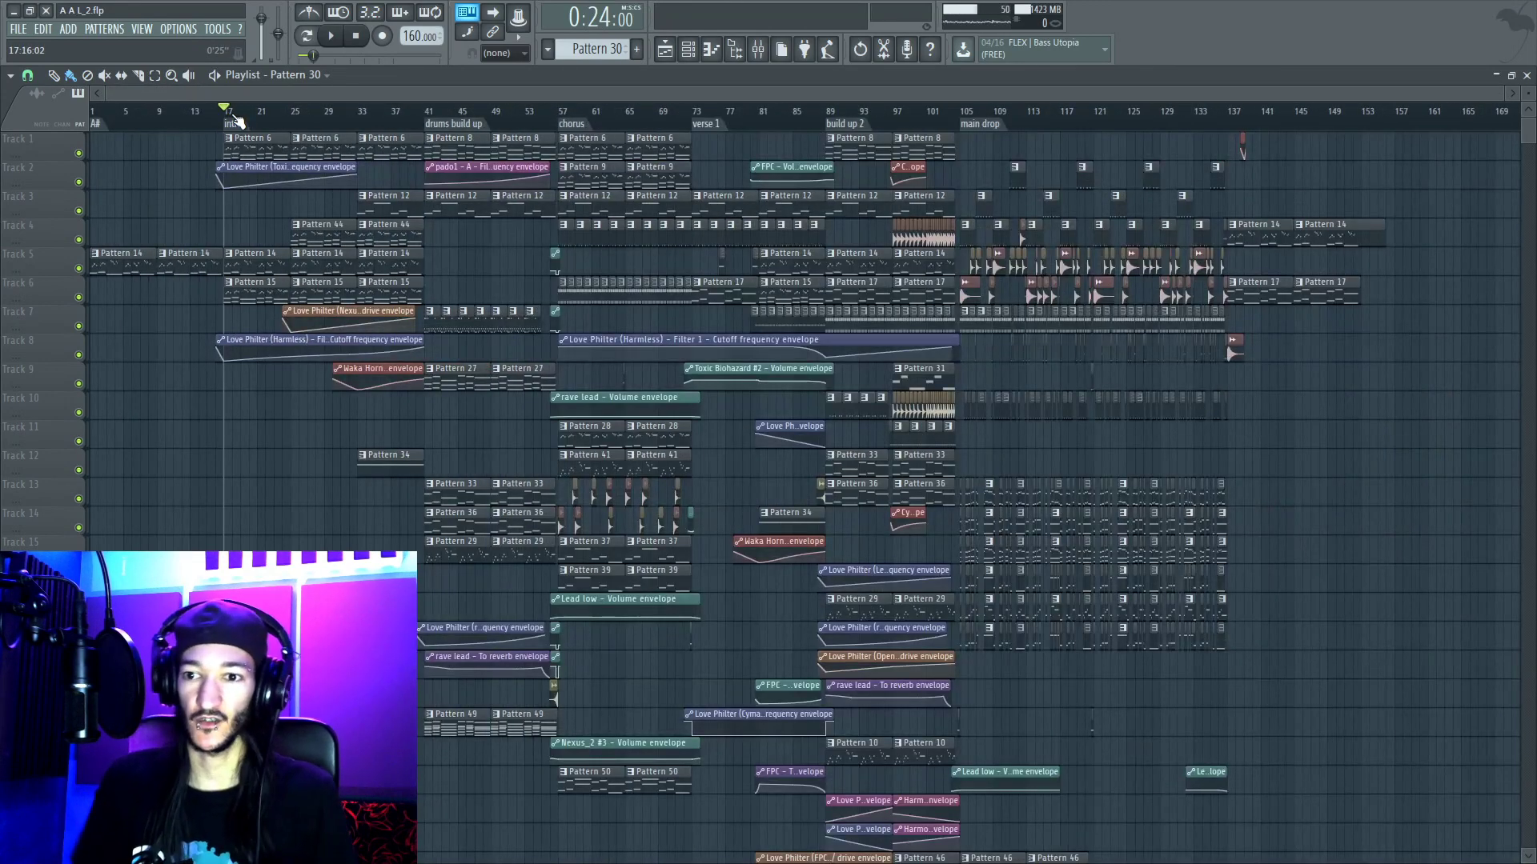
{"action": "scroll", "coordinate": [228, 114], "scroll_direction": "up", "scroll_amount": 5}
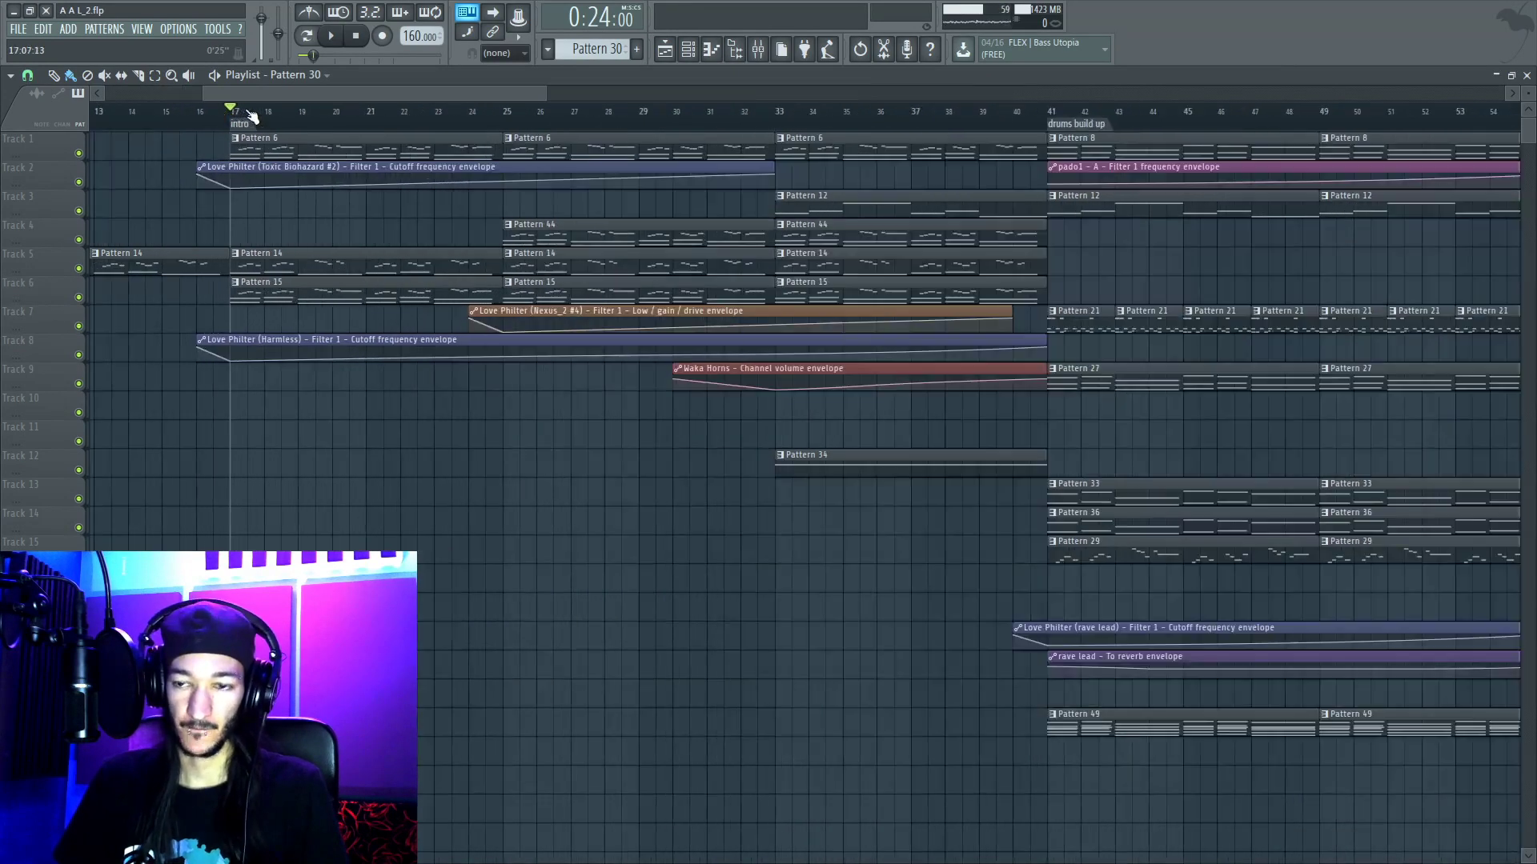
{"action": "scroll", "coordinate": [240, 115], "scroll_direction": "down", "scroll_amount": 3}
{"action": "scroll", "coordinate": [251, 116], "scroll_direction": "down", "scroll_amount": 2}
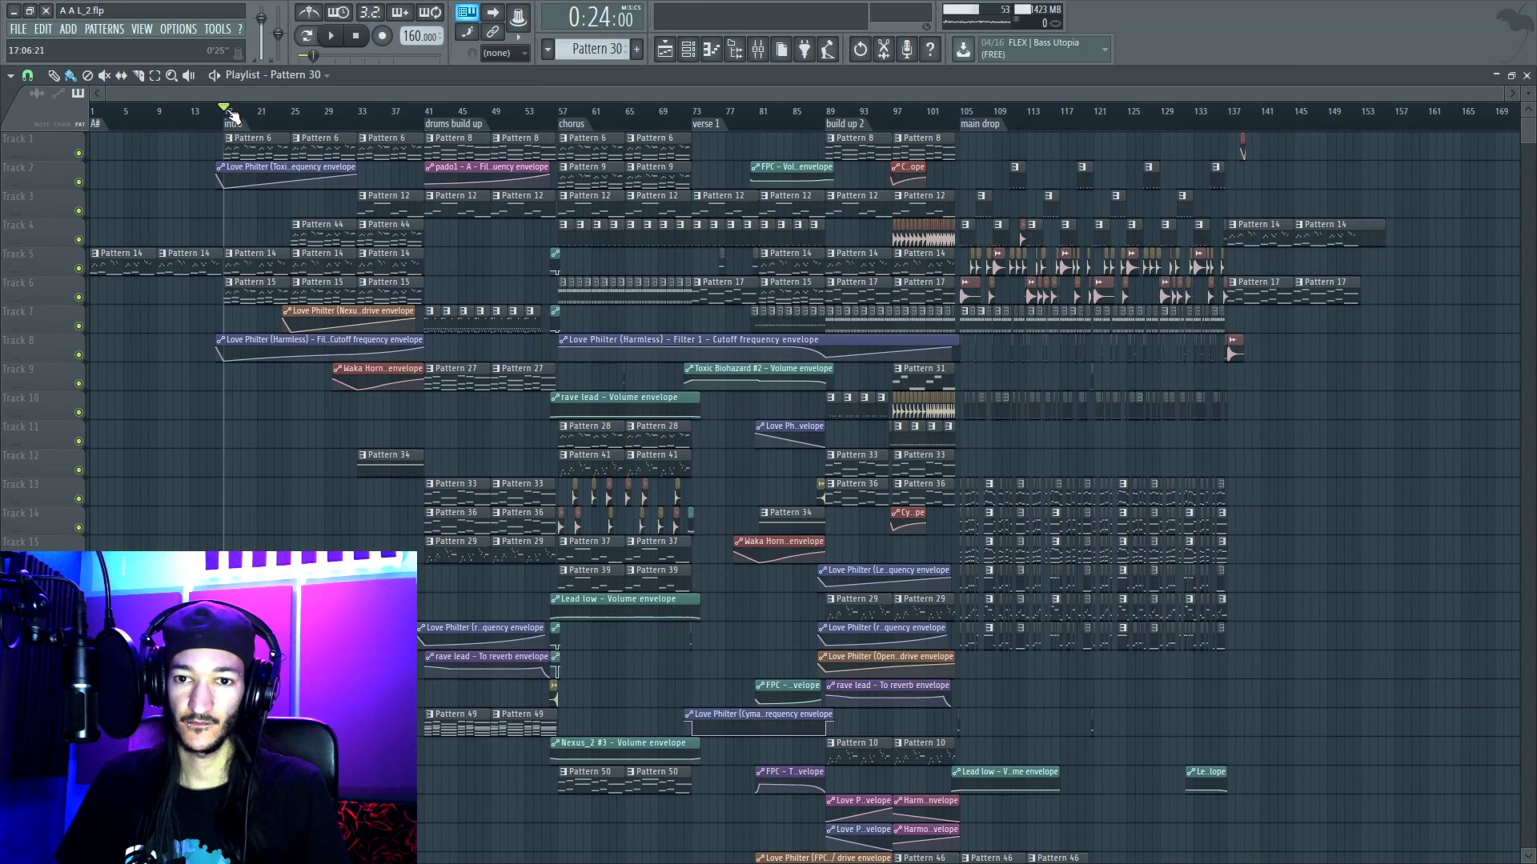
Step: Play the song from the intro and follow the playhead through the drums build up, chorus and verse 1
{"action": "key", "text": "space"}
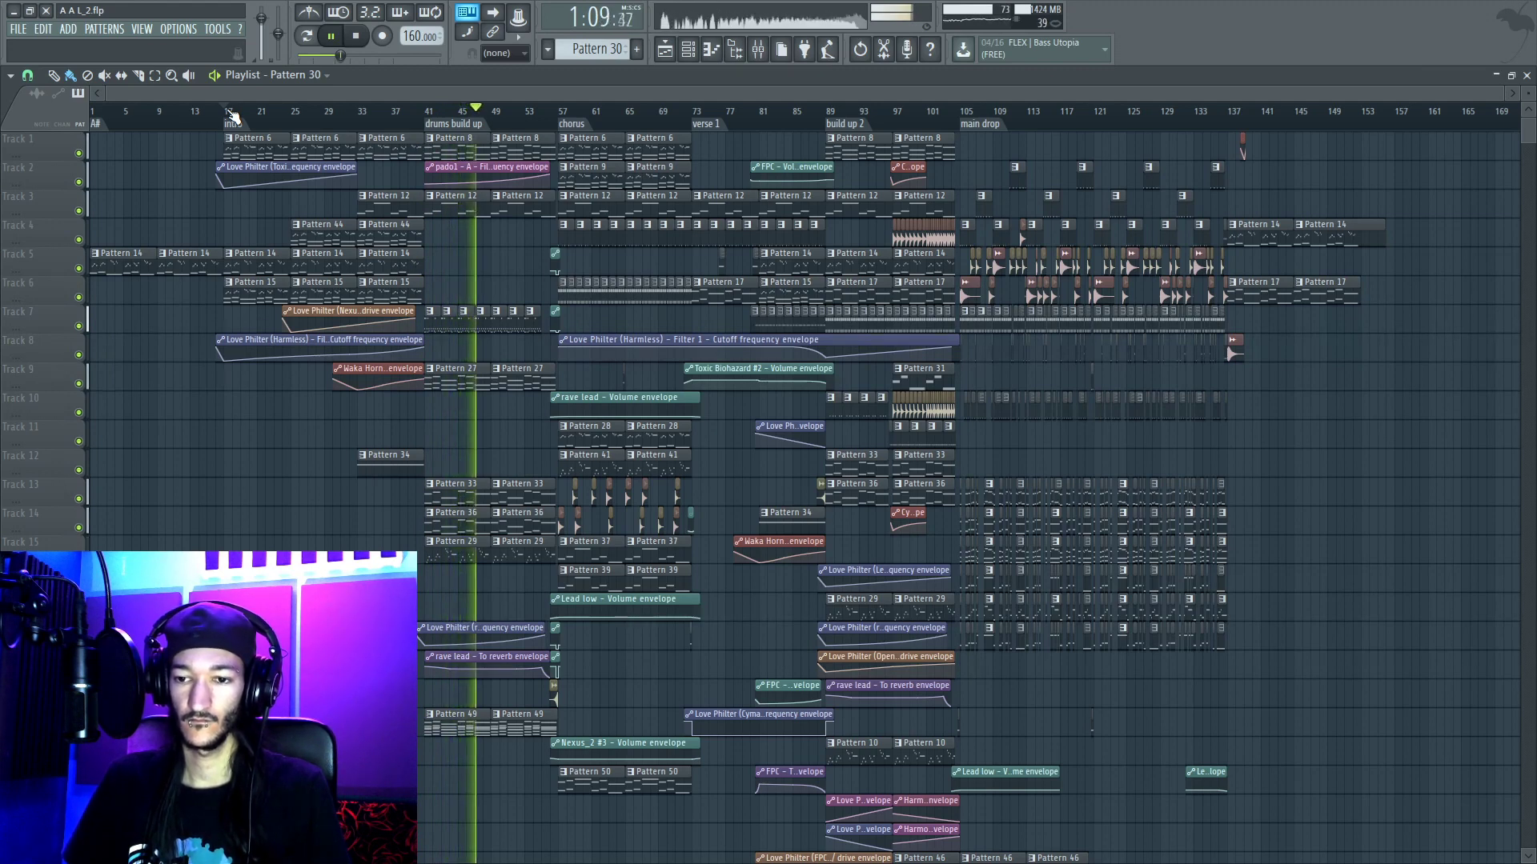
{"action": "scroll", "coordinate": [487, 113], "scroll_direction": "up", "scroll_amount": 2}
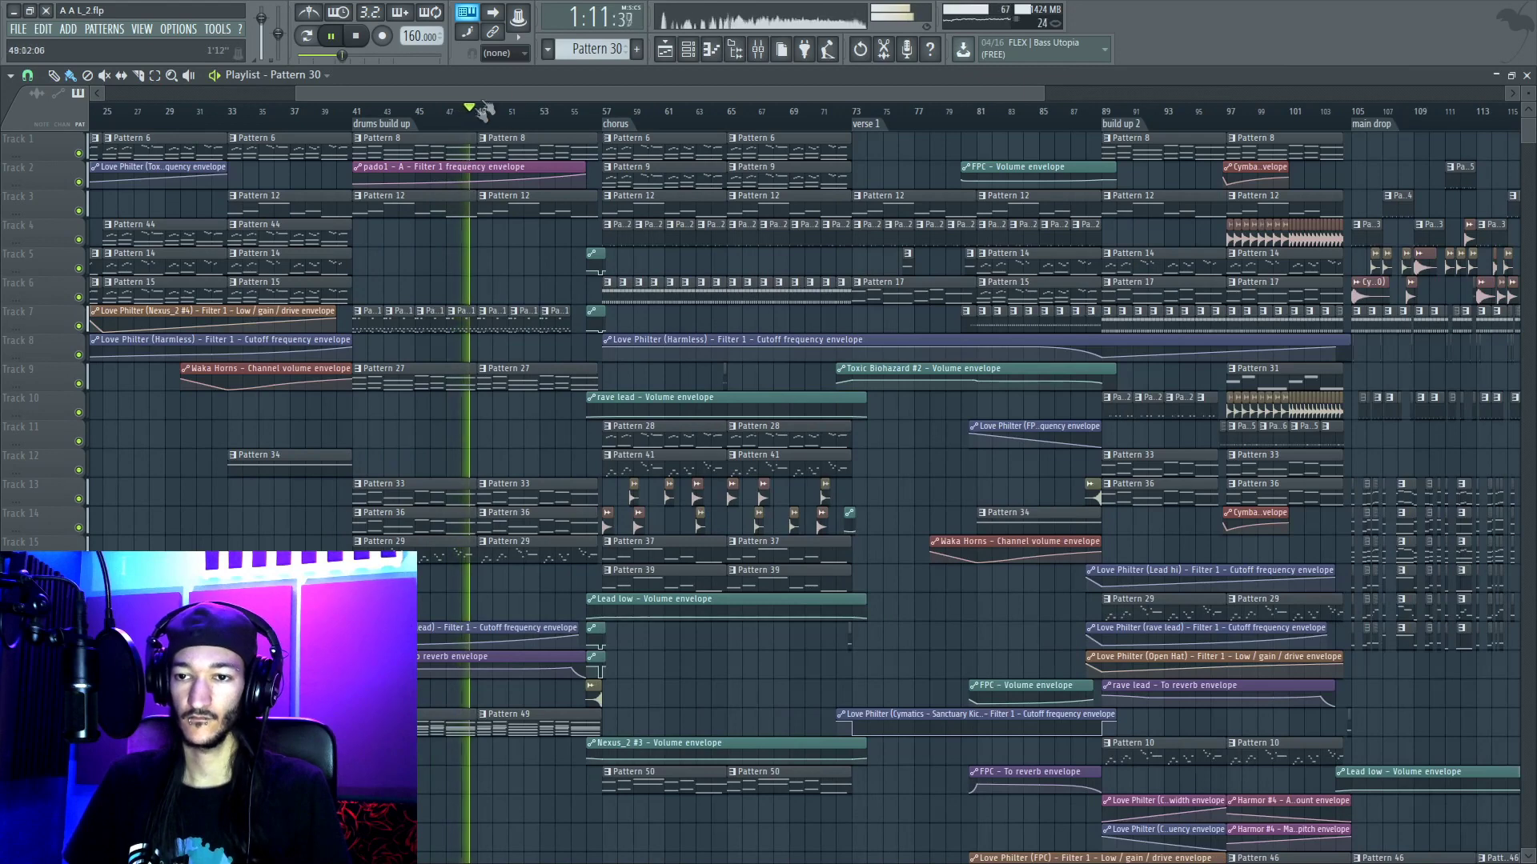
{"action": "scroll", "coordinate": [504, 93], "scroll_direction": "right", "scroll_amount": 3}
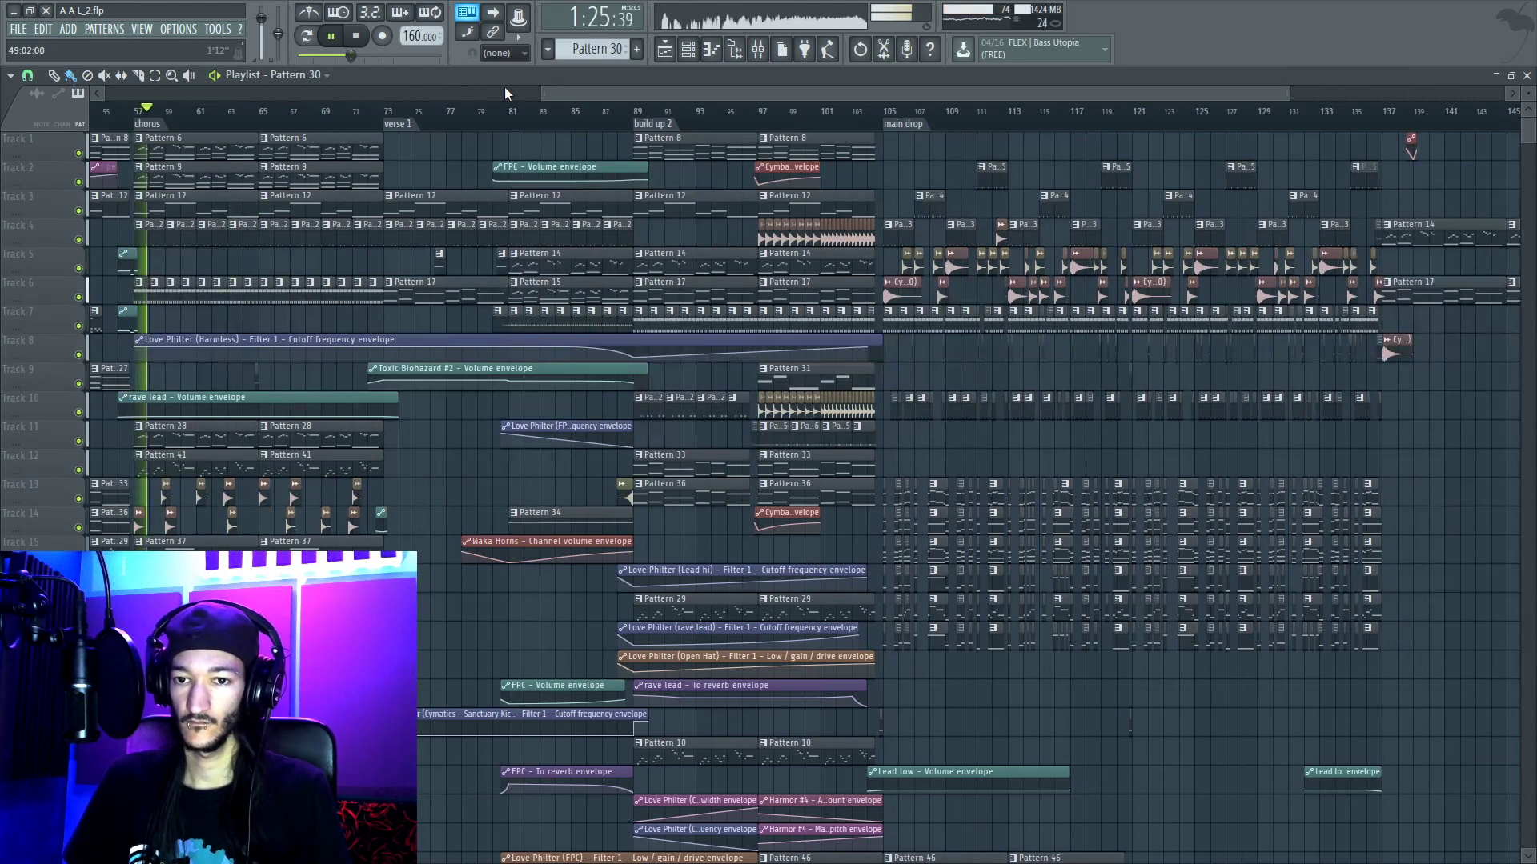
{"action": "scroll", "coordinate": [505, 86], "scroll_direction": "left", "scroll_amount": 3}
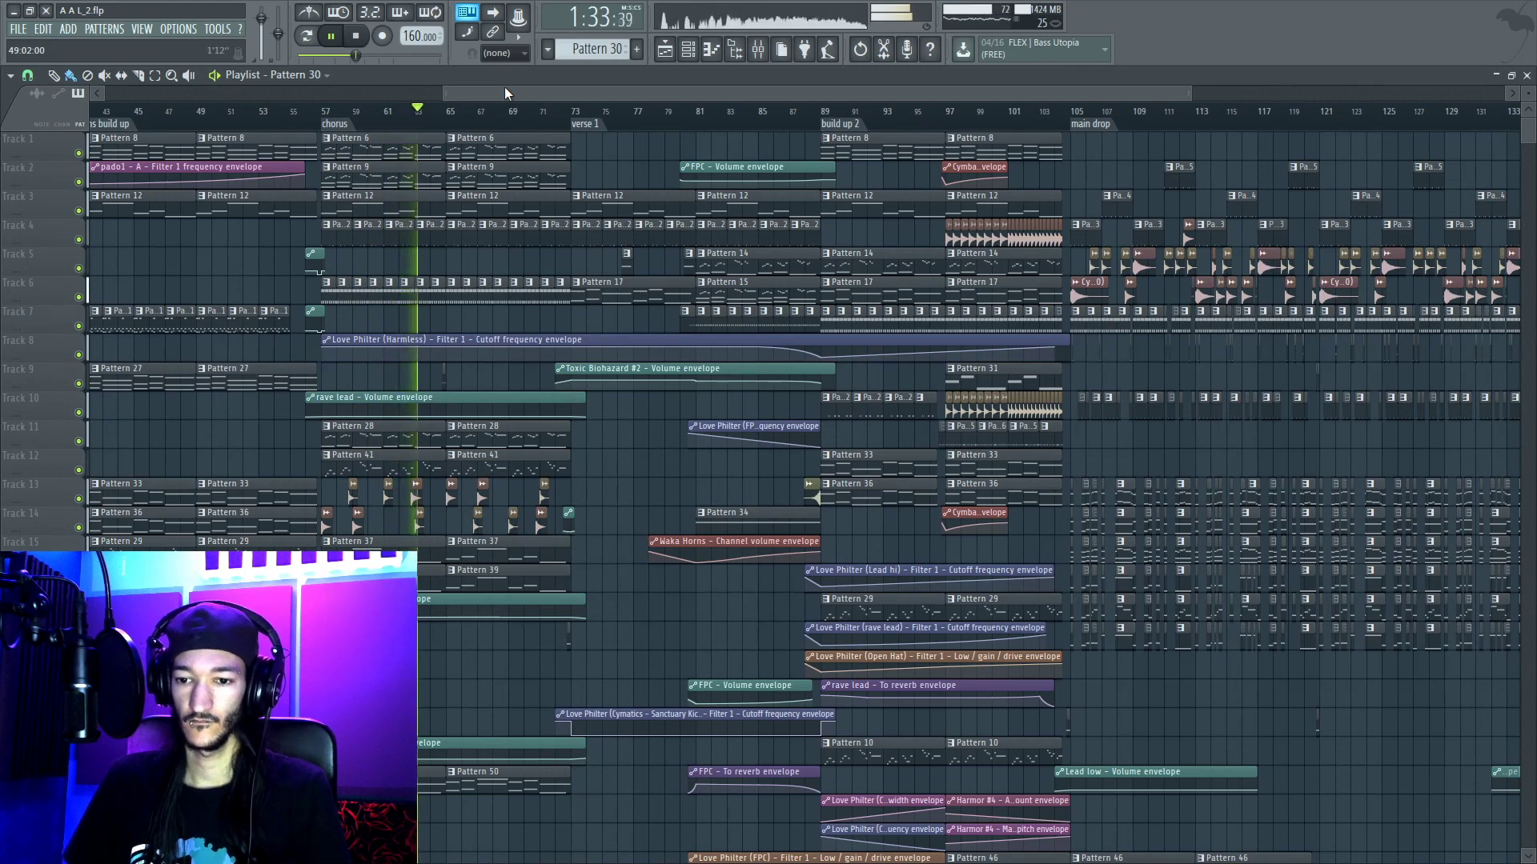
{"action": "scroll", "coordinate": [504, 87], "scroll_direction": "right", "scroll_amount": 2}
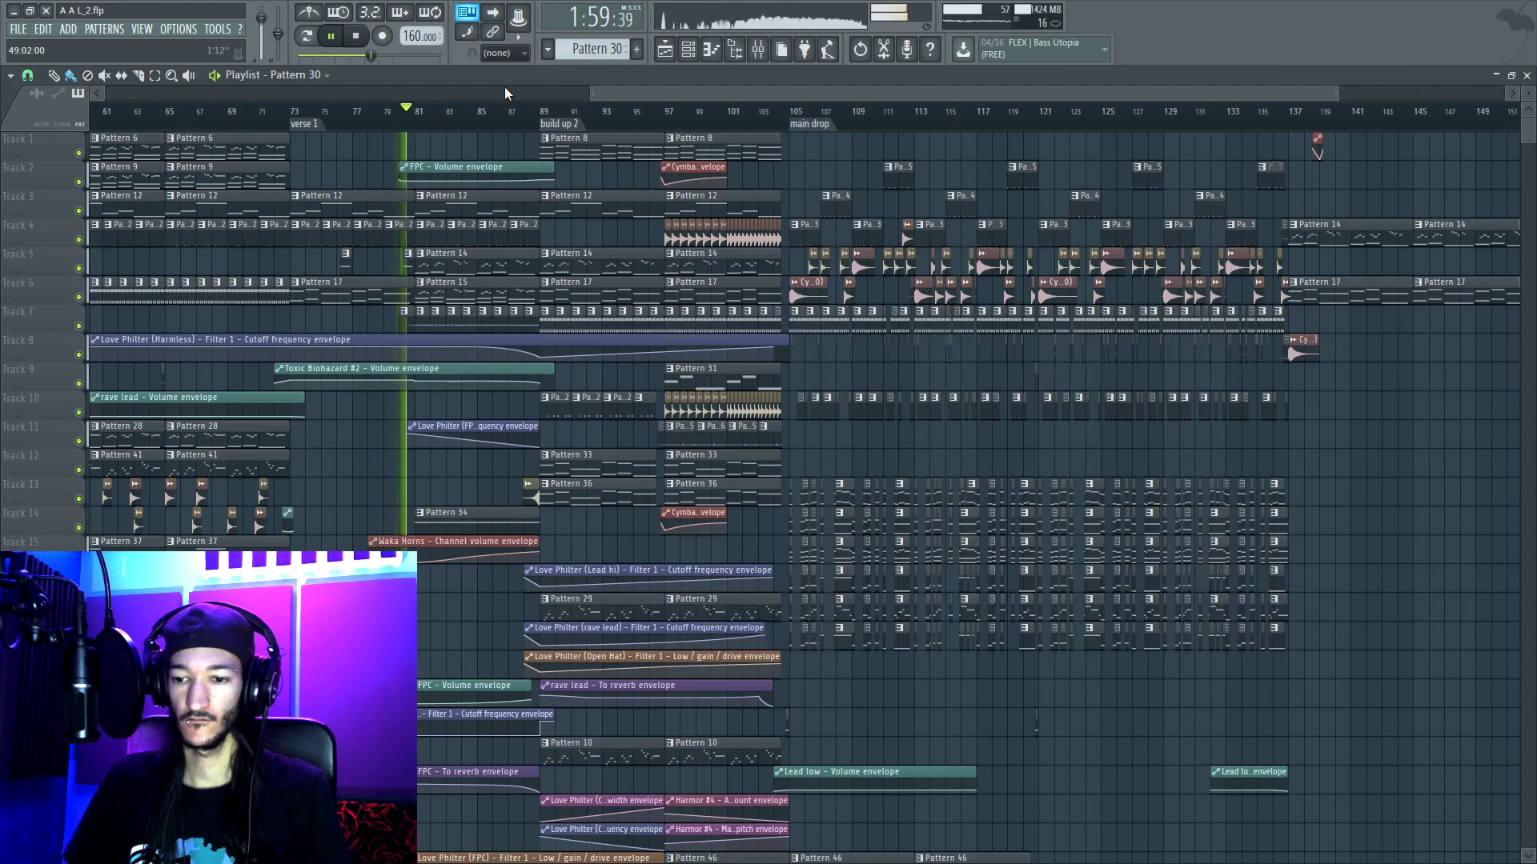
{"action": "scroll", "coordinate": [512, 106], "scroll_direction": "down", "scroll_amount": 2}
{"action": "scroll", "coordinate": [517, 111], "scroll_direction": "up", "scroll_amount": 3}
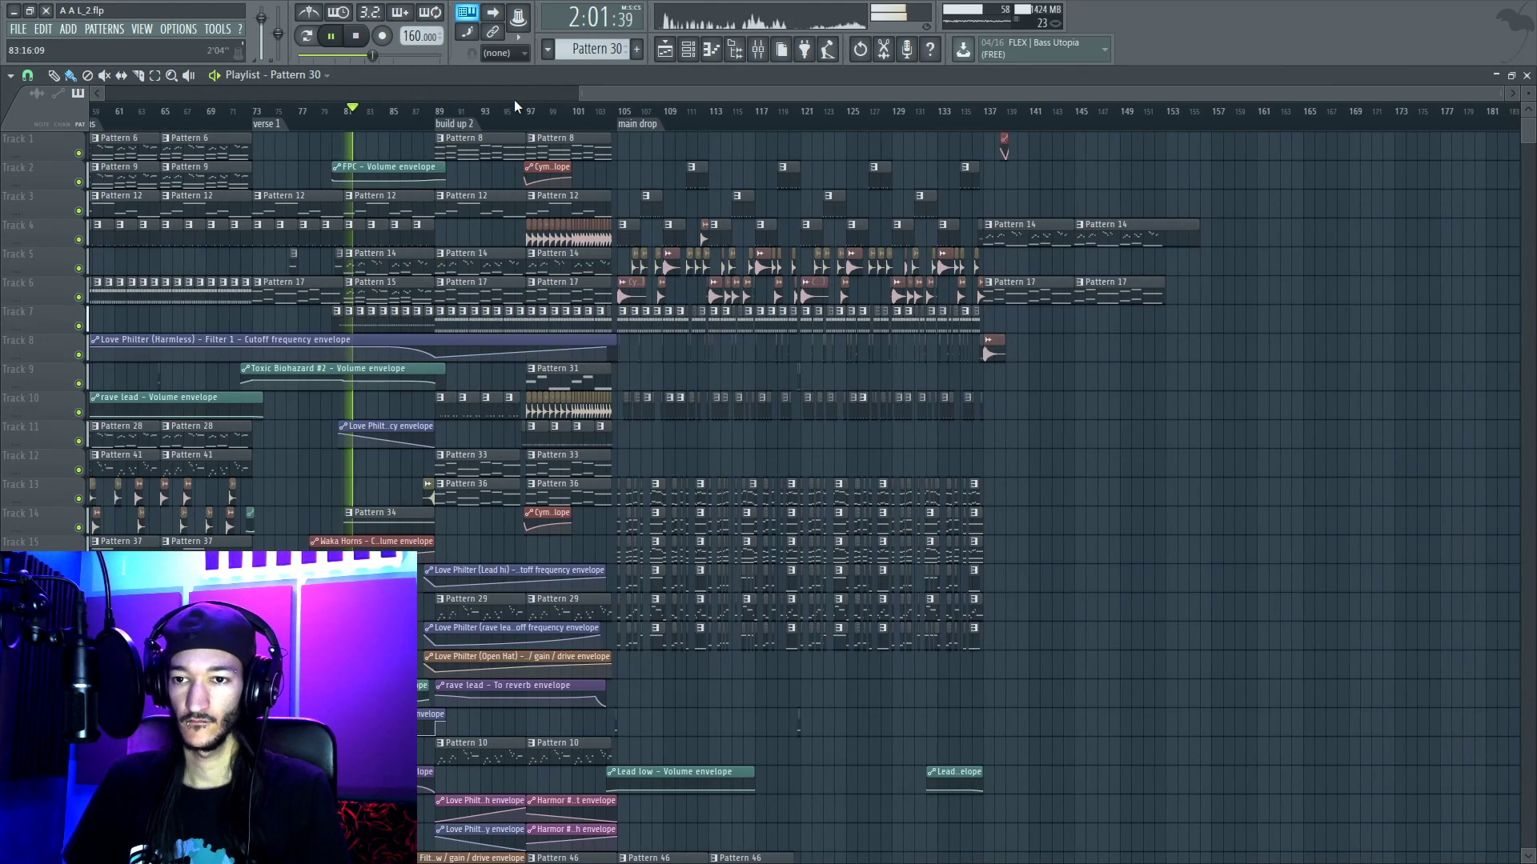
Step: Follow the playback through build up 2 and into the start of the main drop
{"action": "scroll", "coordinate": [502, 116], "scroll_direction": "up", "scroll_amount": 1}
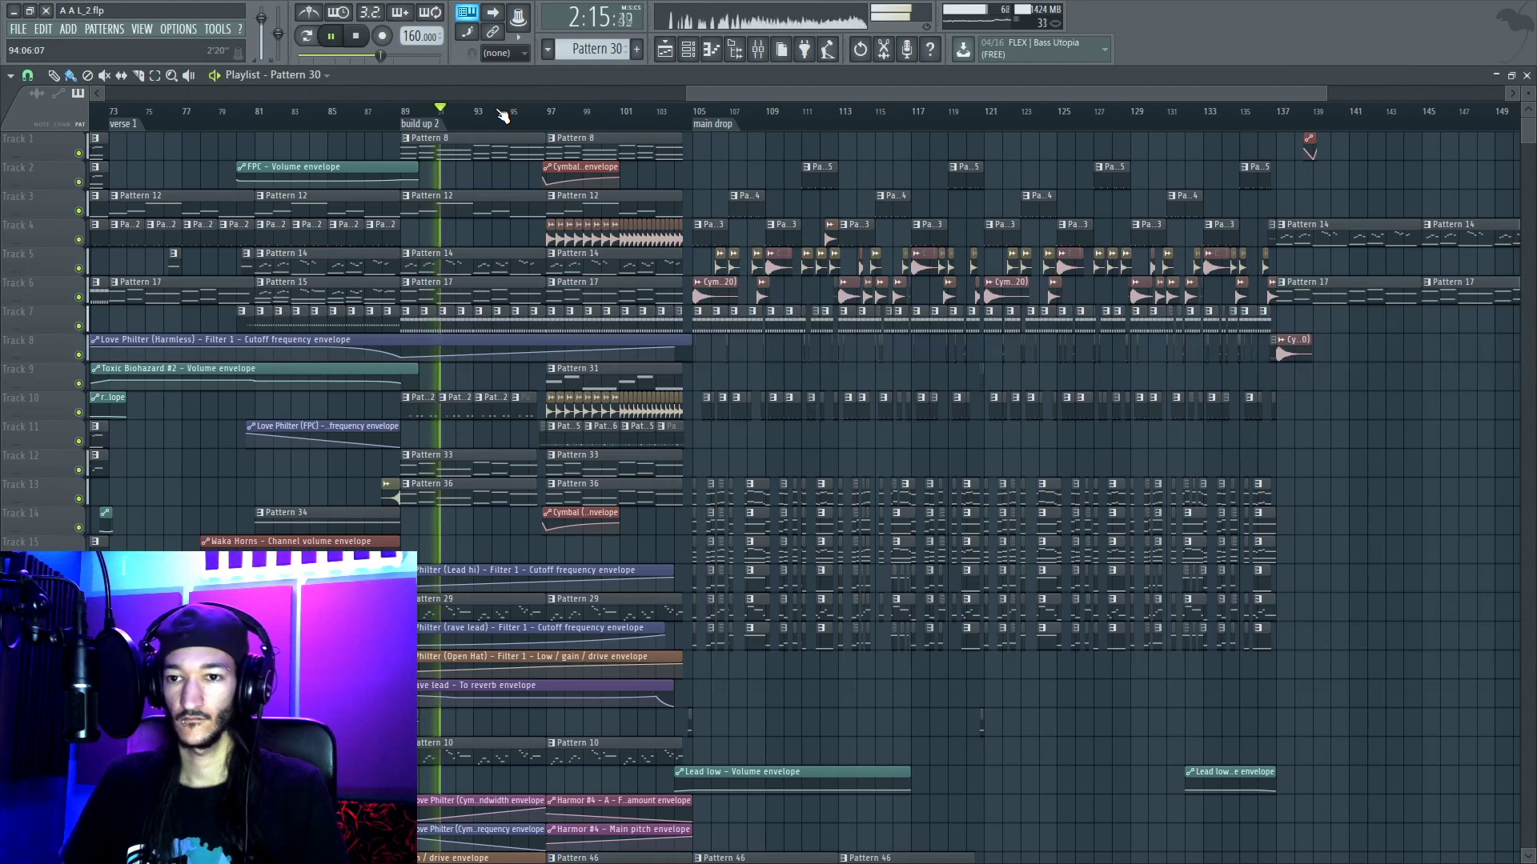
{"action": "scroll", "coordinate": [537, 97], "scroll_direction": "right", "scroll_amount": 2}
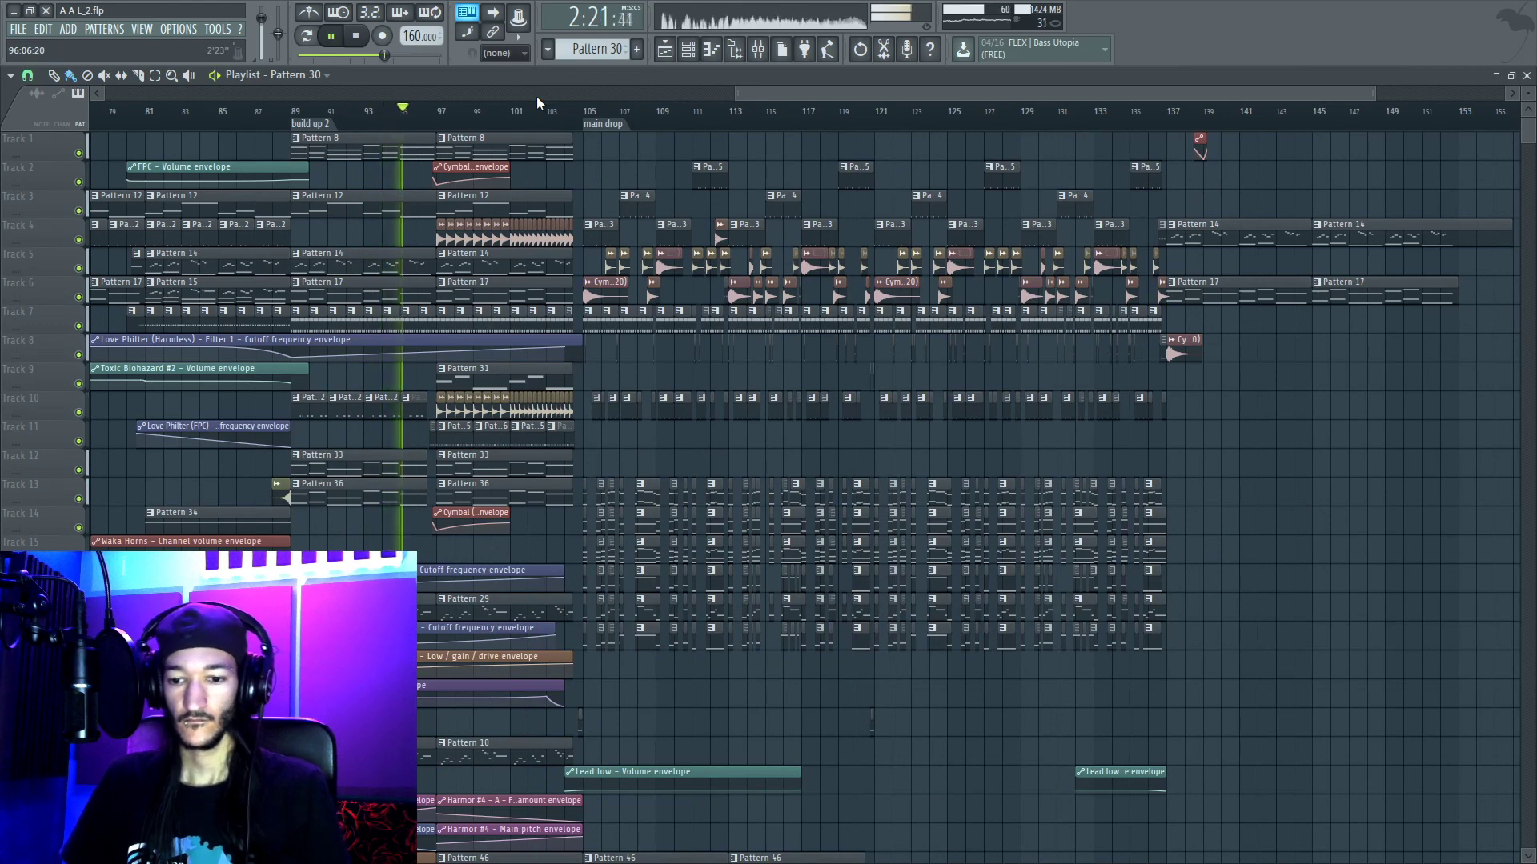
{"action": "scroll", "coordinate": [554, 98], "scroll_direction": "right", "scroll_amount": 2}
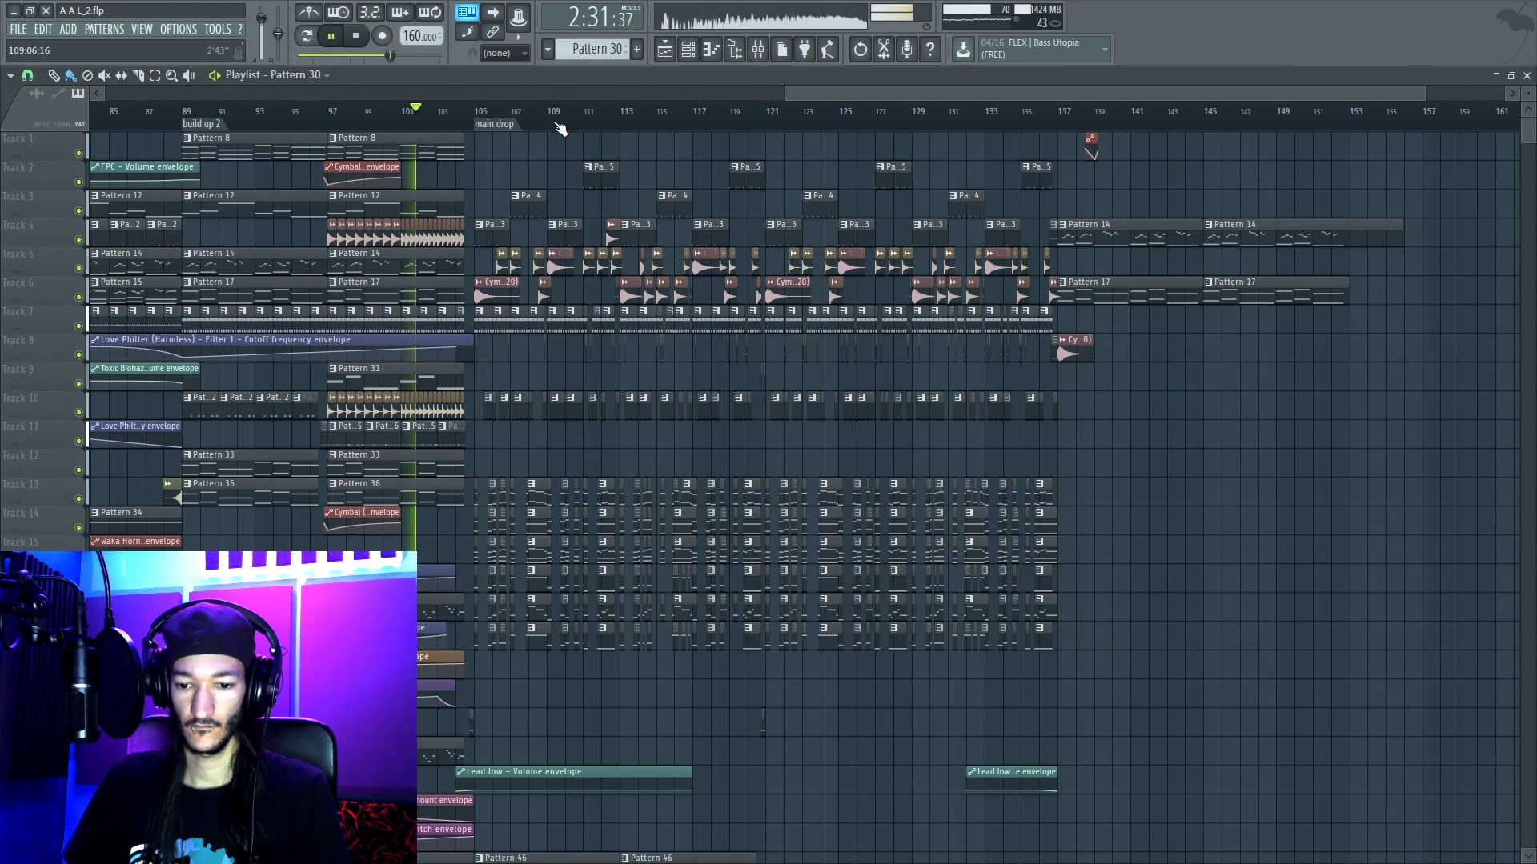
{"action": "scroll", "coordinate": [560, 128], "scroll_direction": "up", "scroll_amount": 2}
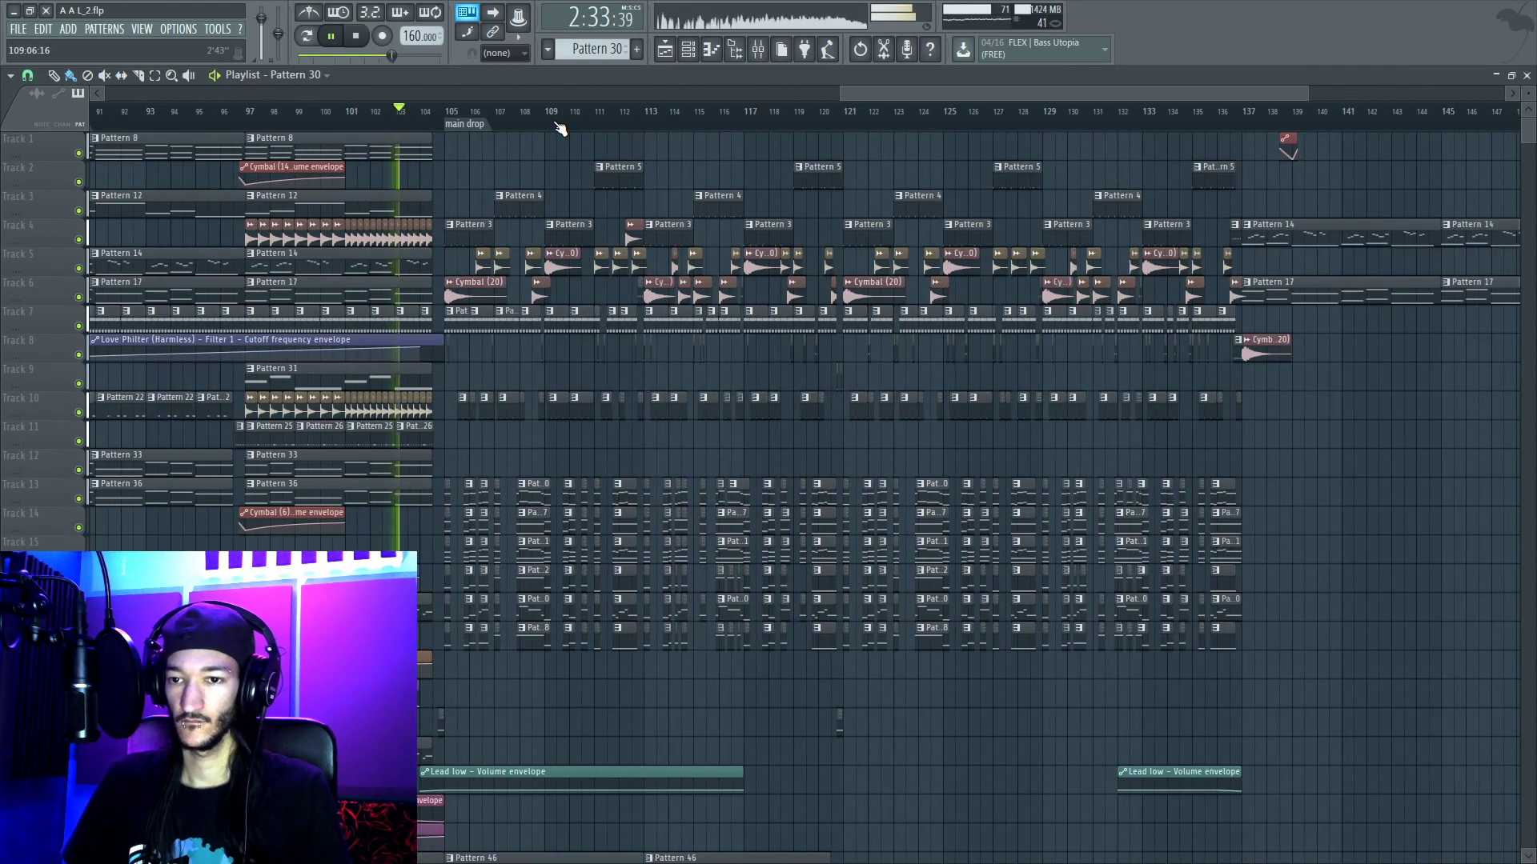
{"action": "scroll", "coordinate": [561, 128], "scroll_direction": "up", "scroll_amount": 2}
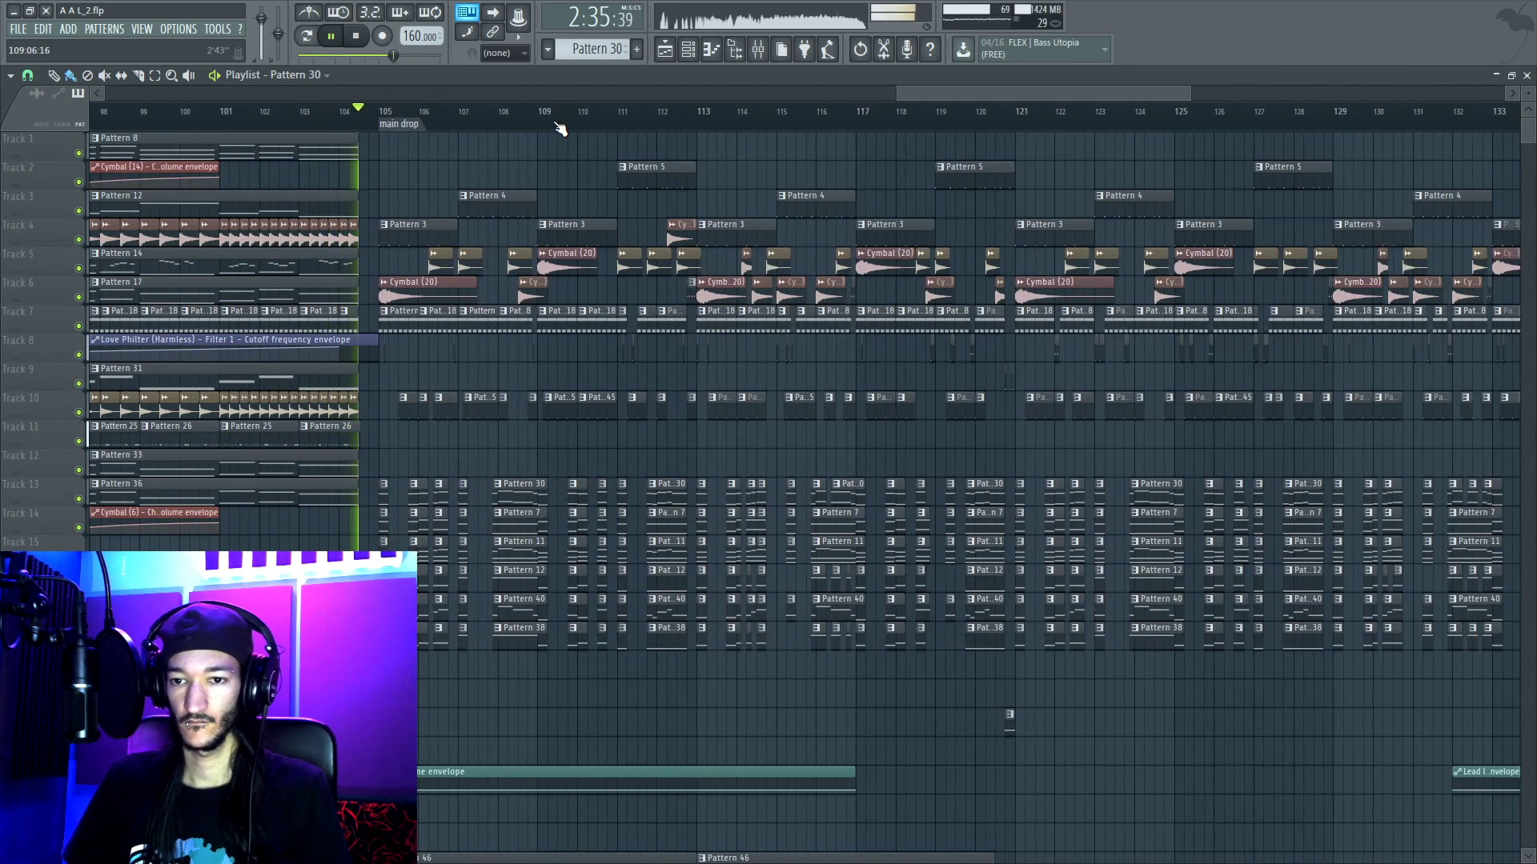
{"action": "scroll", "coordinate": [560, 128], "scroll_direction": "down", "scroll_amount": 2}
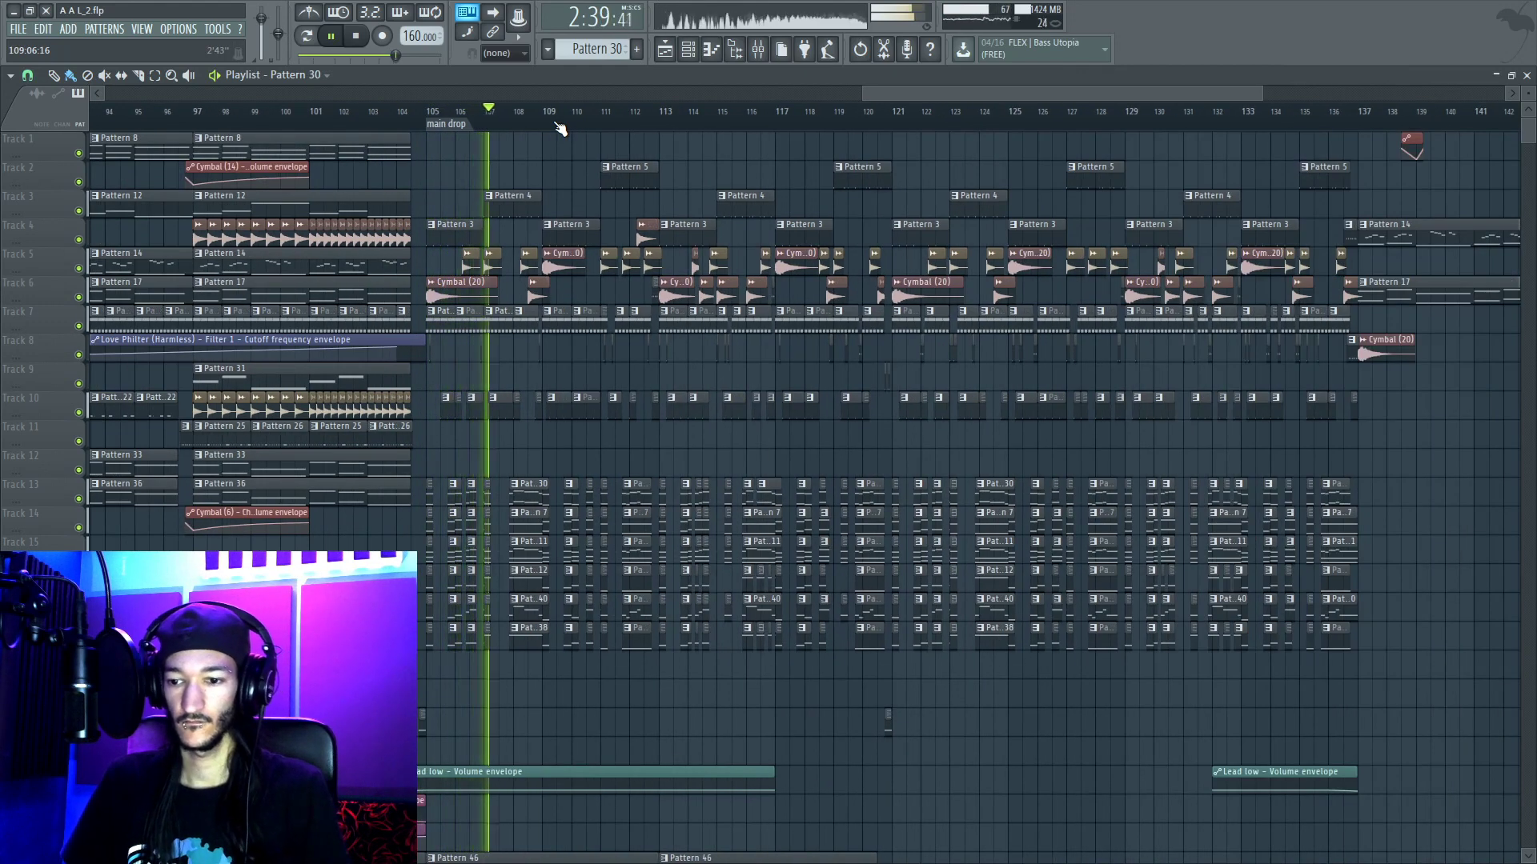
Step: Follow the rest of the main drop up to the closing cymbal after bar 137
{"action": "scroll", "coordinate": [573, 107], "scroll_direction": "right", "scroll_amount": 2}
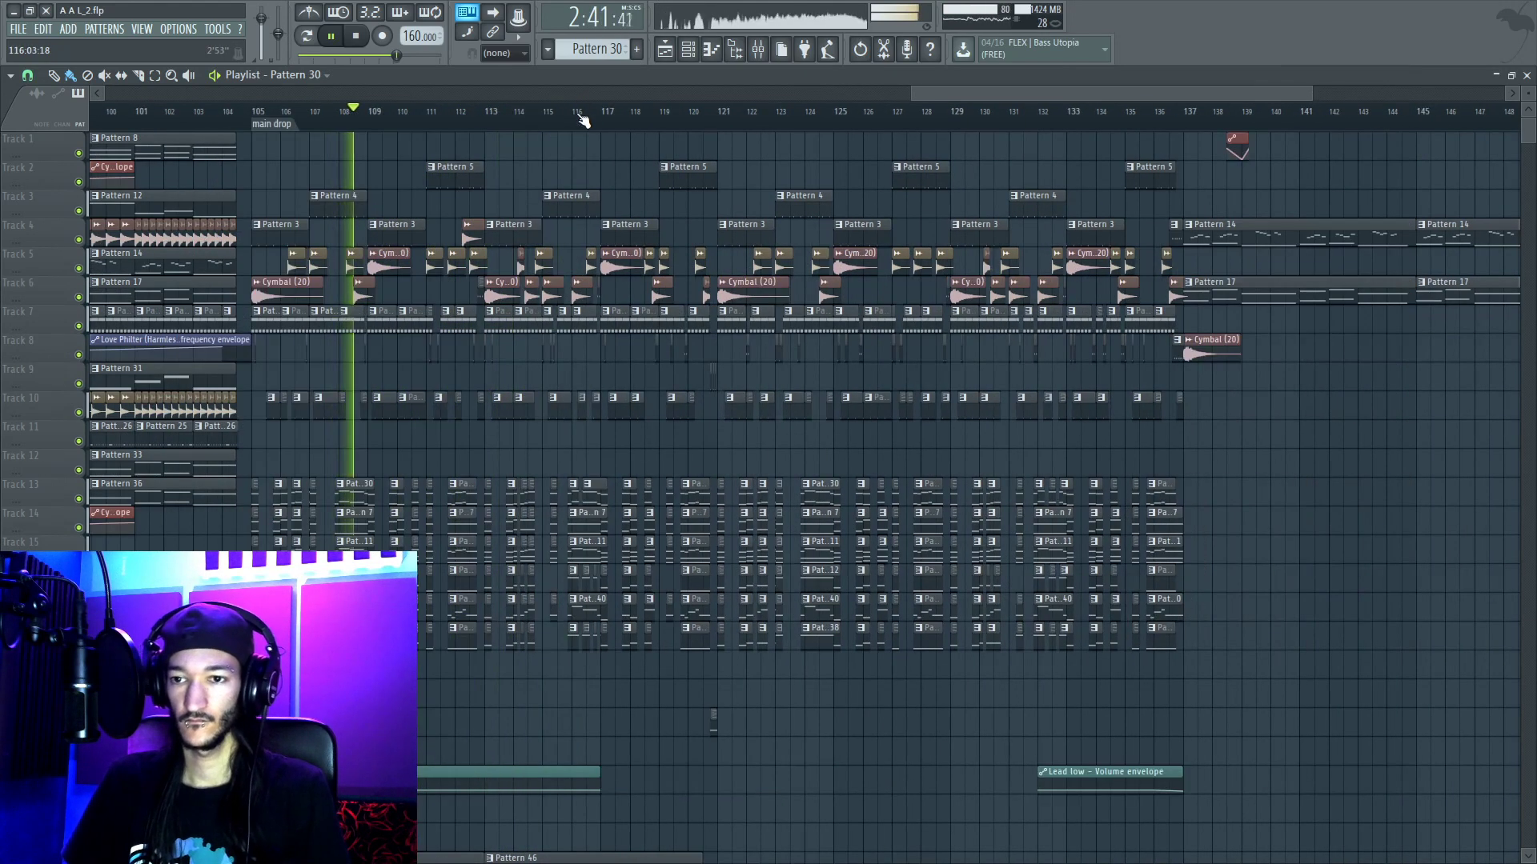
{"action": "scroll", "coordinate": [582, 99], "scroll_direction": "down", "scroll_amount": 2}
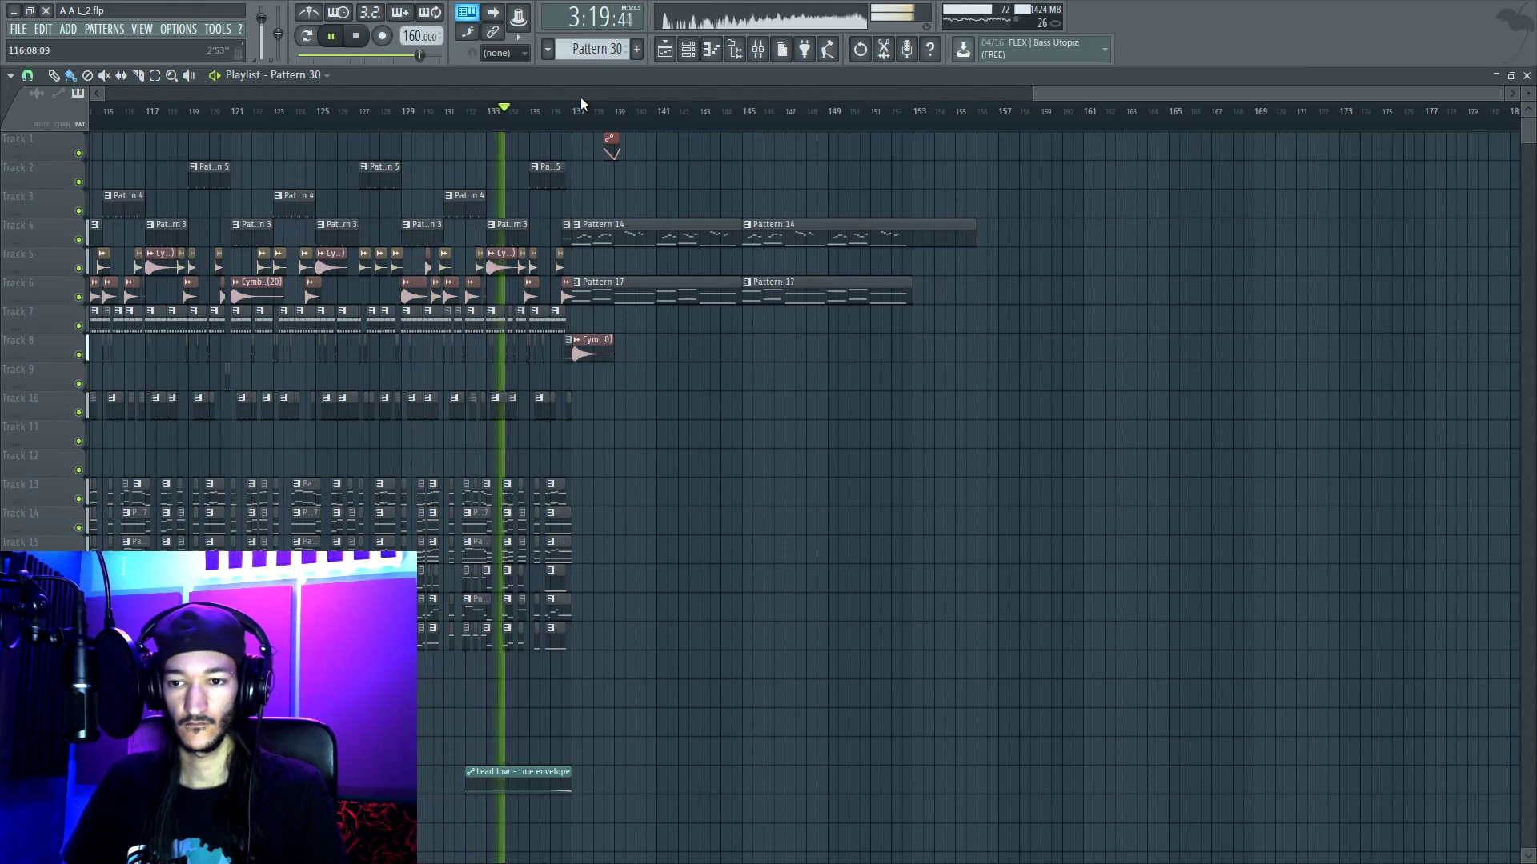
{"action": "scroll", "coordinate": [587, 117], "scroll_direction": "up", "scroll_amount": 2}
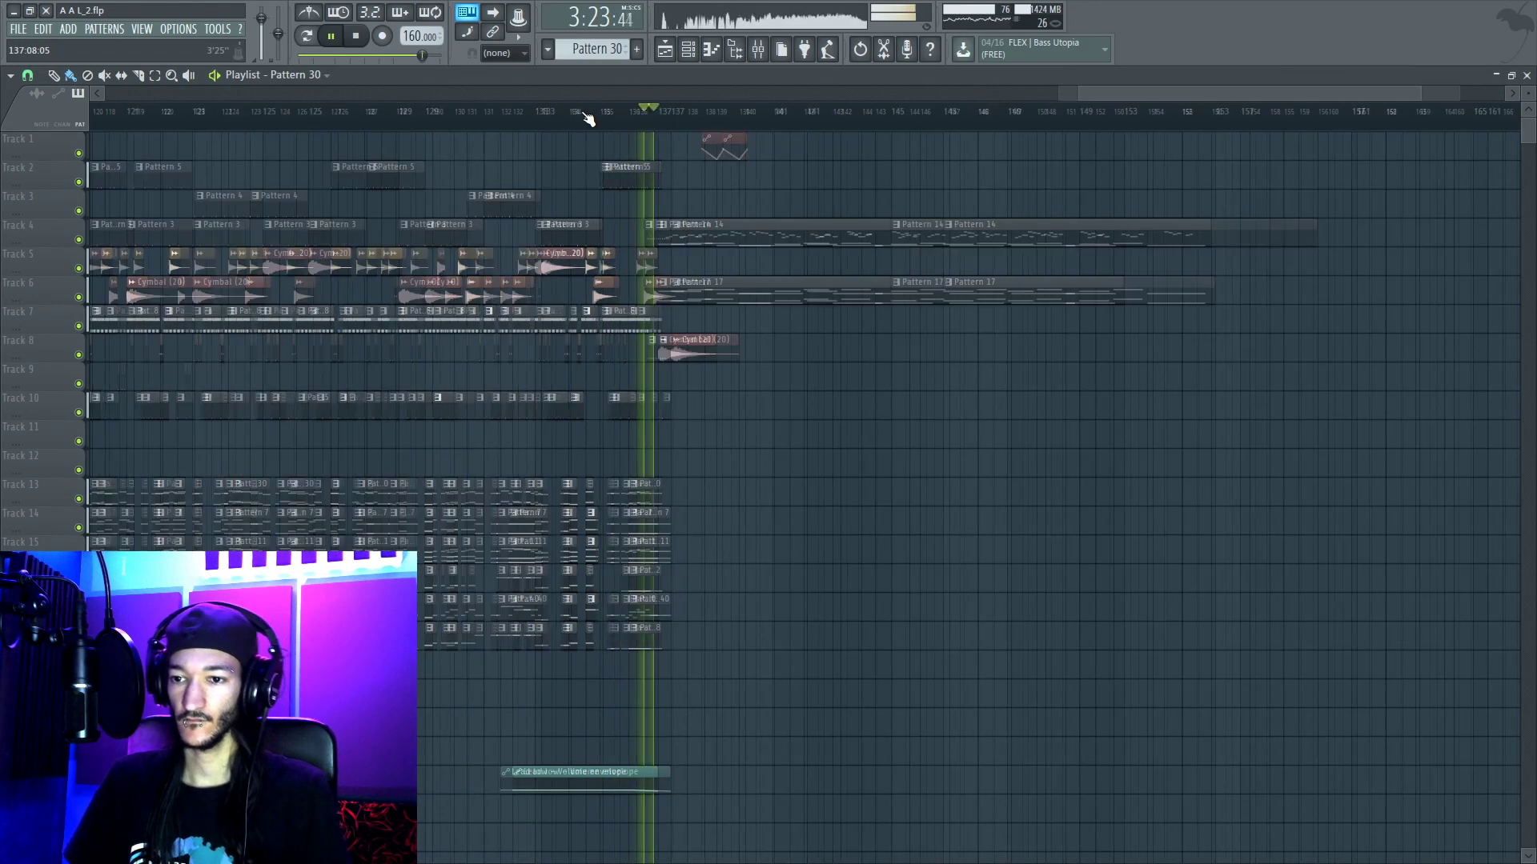
{"action": "scroll", "coordinate": [631, 96], "scroll_direction": "down", "scroll_amount": 1}
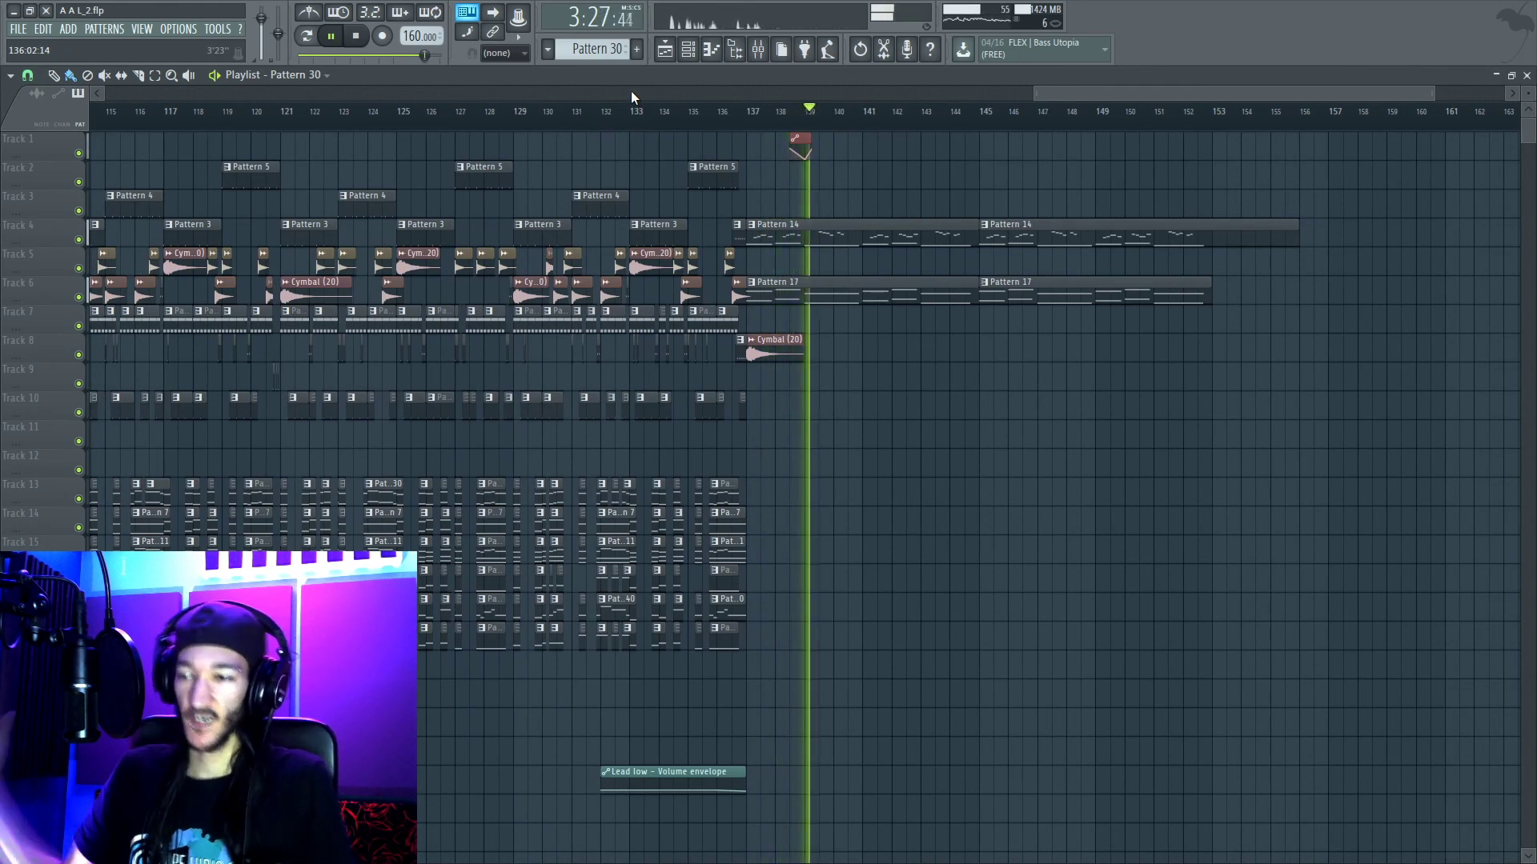
Step: Return the song position to the intro marker at bar 17 and stop playback
{"action": "scroll", "coordinate": [934, 115], "scroll_direction": "down", "scroll_amount": 2}
{"action": "left_click_drag", "start_coordinate": [921, 95], "coordinate": [363, 85]}
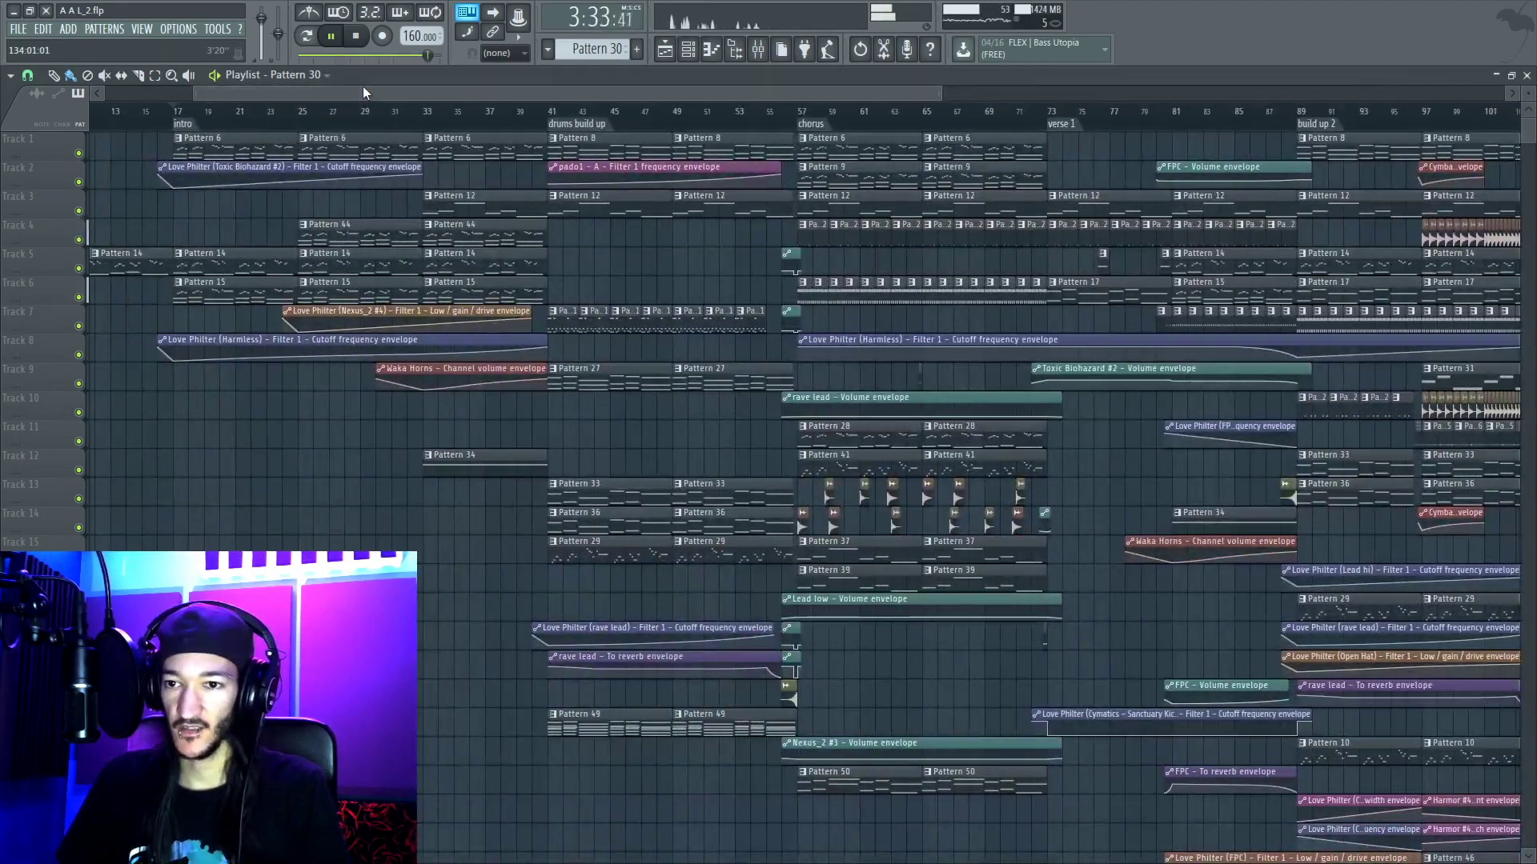
{"action": "left_click", "coordinate": [192, 117]}
{"action": "key", "text": "space"}
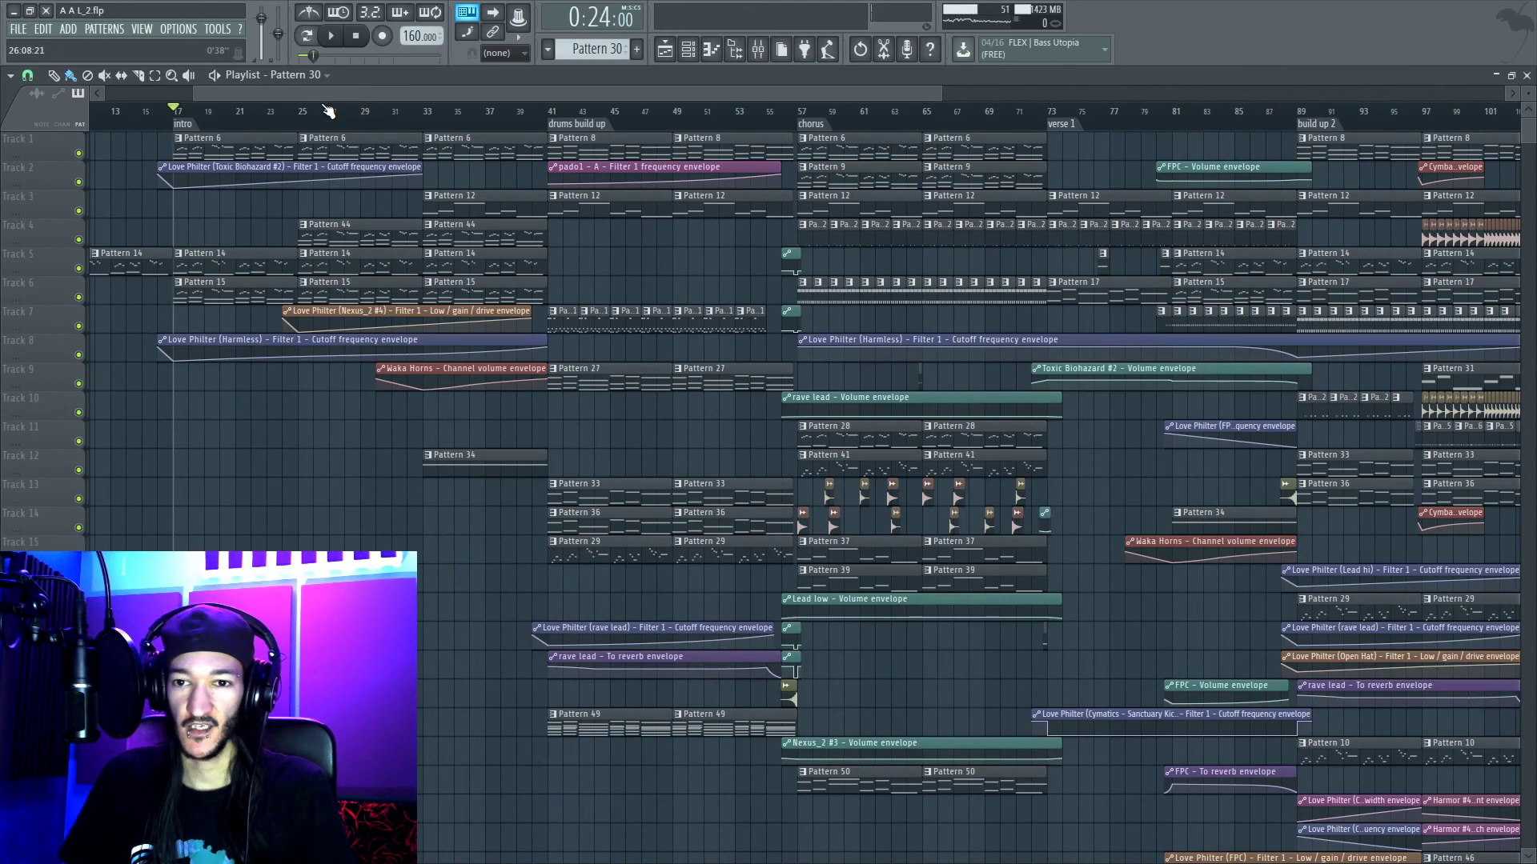
Step: Play the intro from its start and examine its clips on the first tracks up close
{"action": "scroll", "coordinate": [328, 111], "scroll_direction": "left", "scroll_amount": 4}
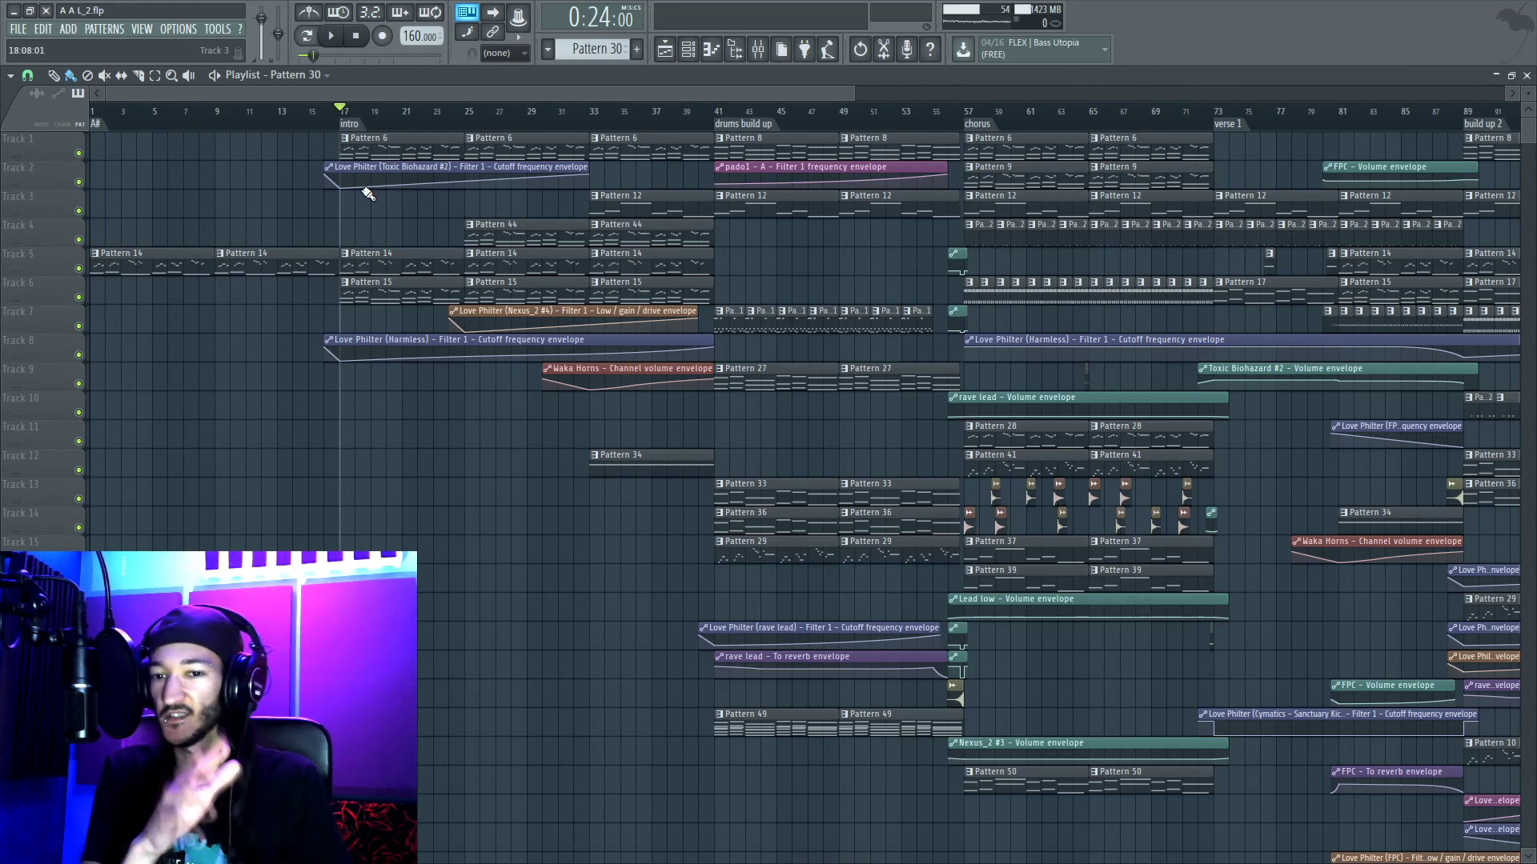
{"action": "scroll", "coordinate": [370, 120], "scroll_direction": "down", "scroll_amount": 3}
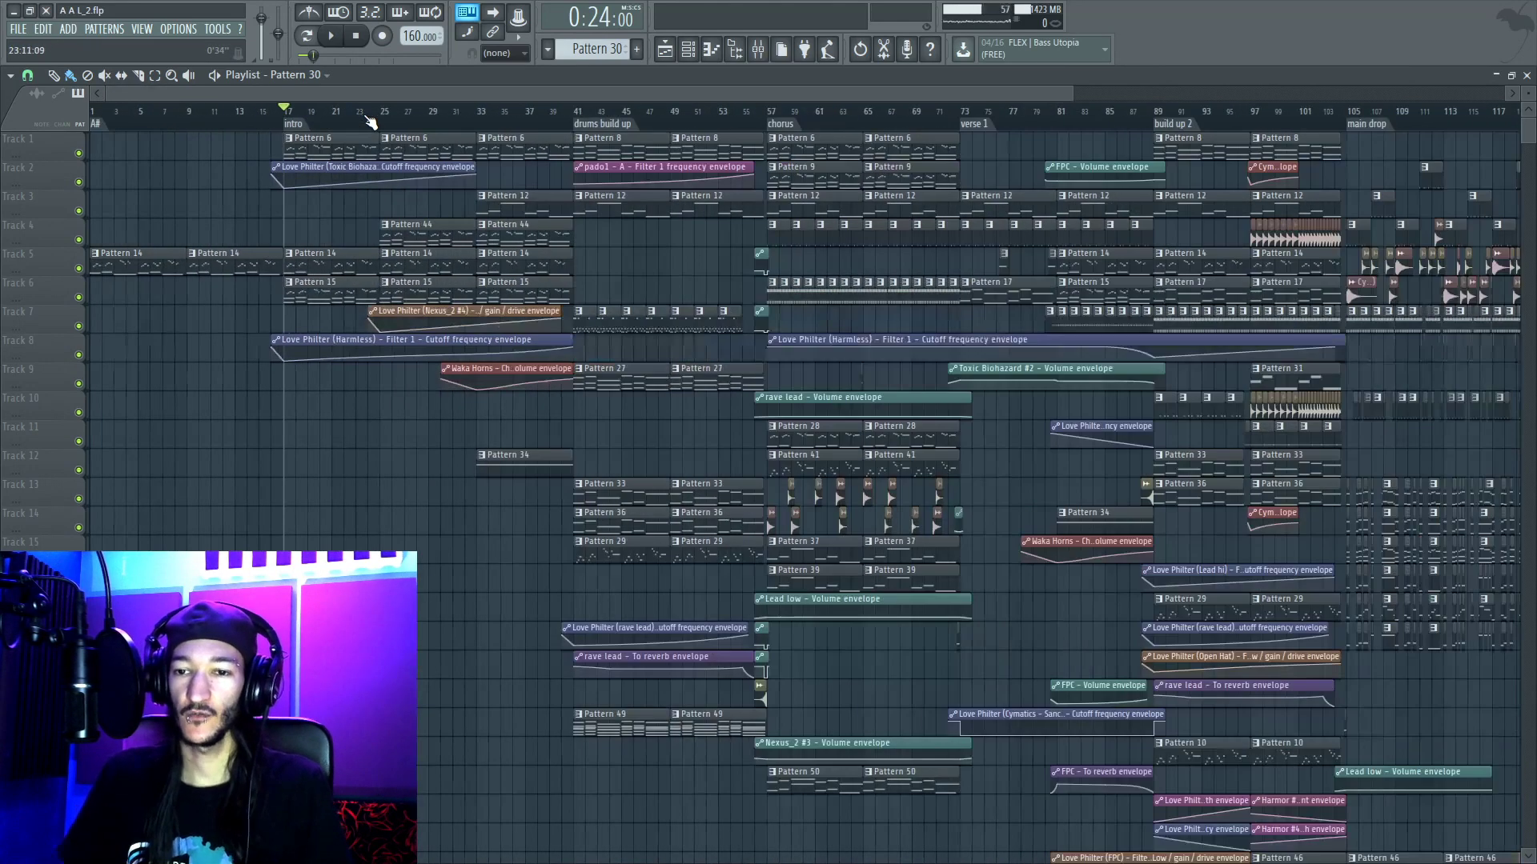
{"action": "key", "text": "space"}
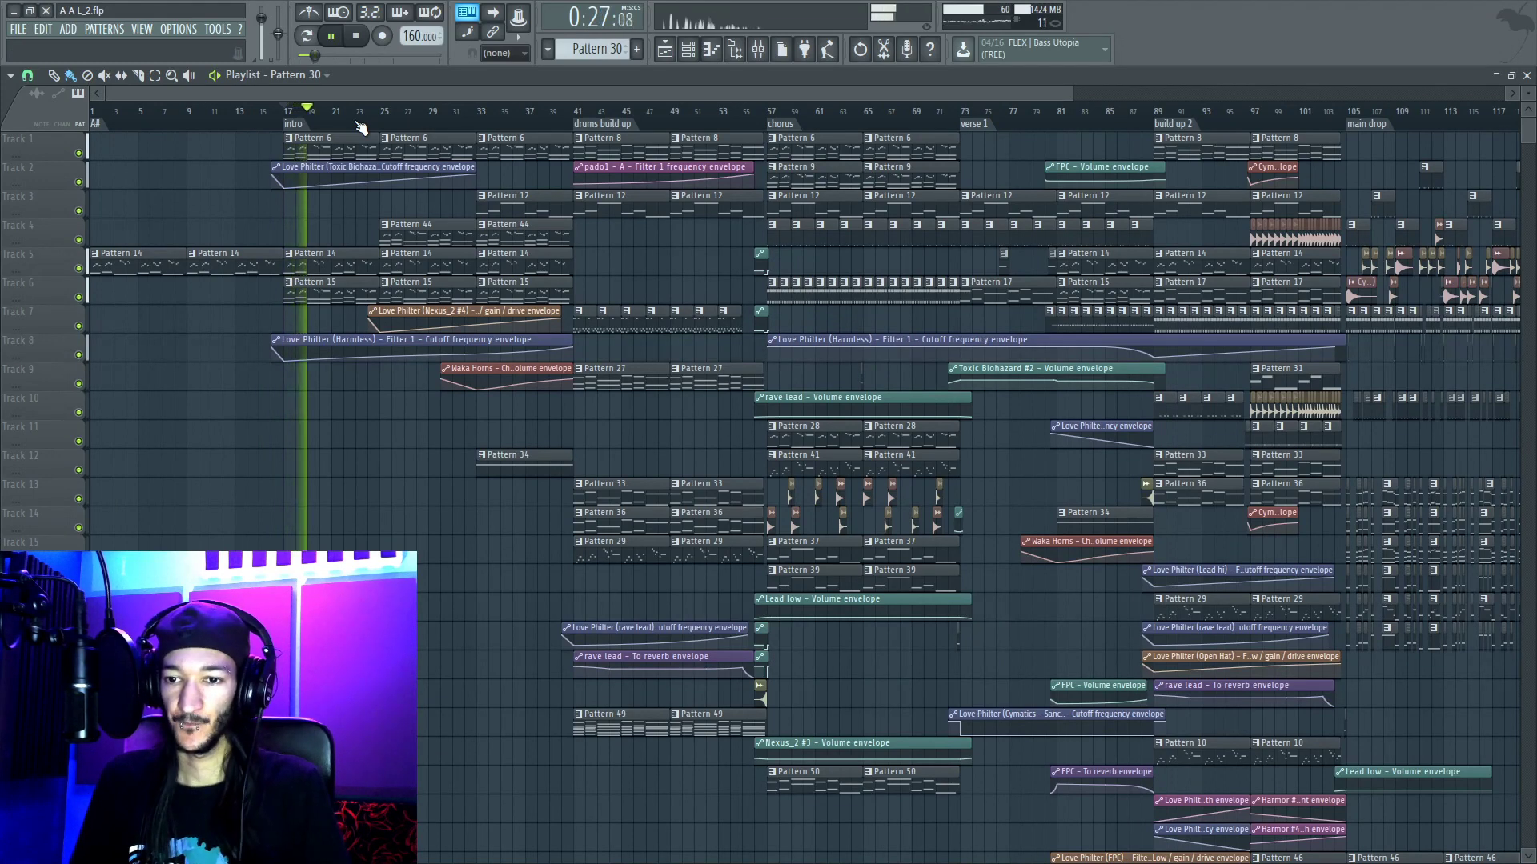
{"action": "scroll", "coordinate": [344, 167], "scroll_direction": "up", "scroll_amount": 8}
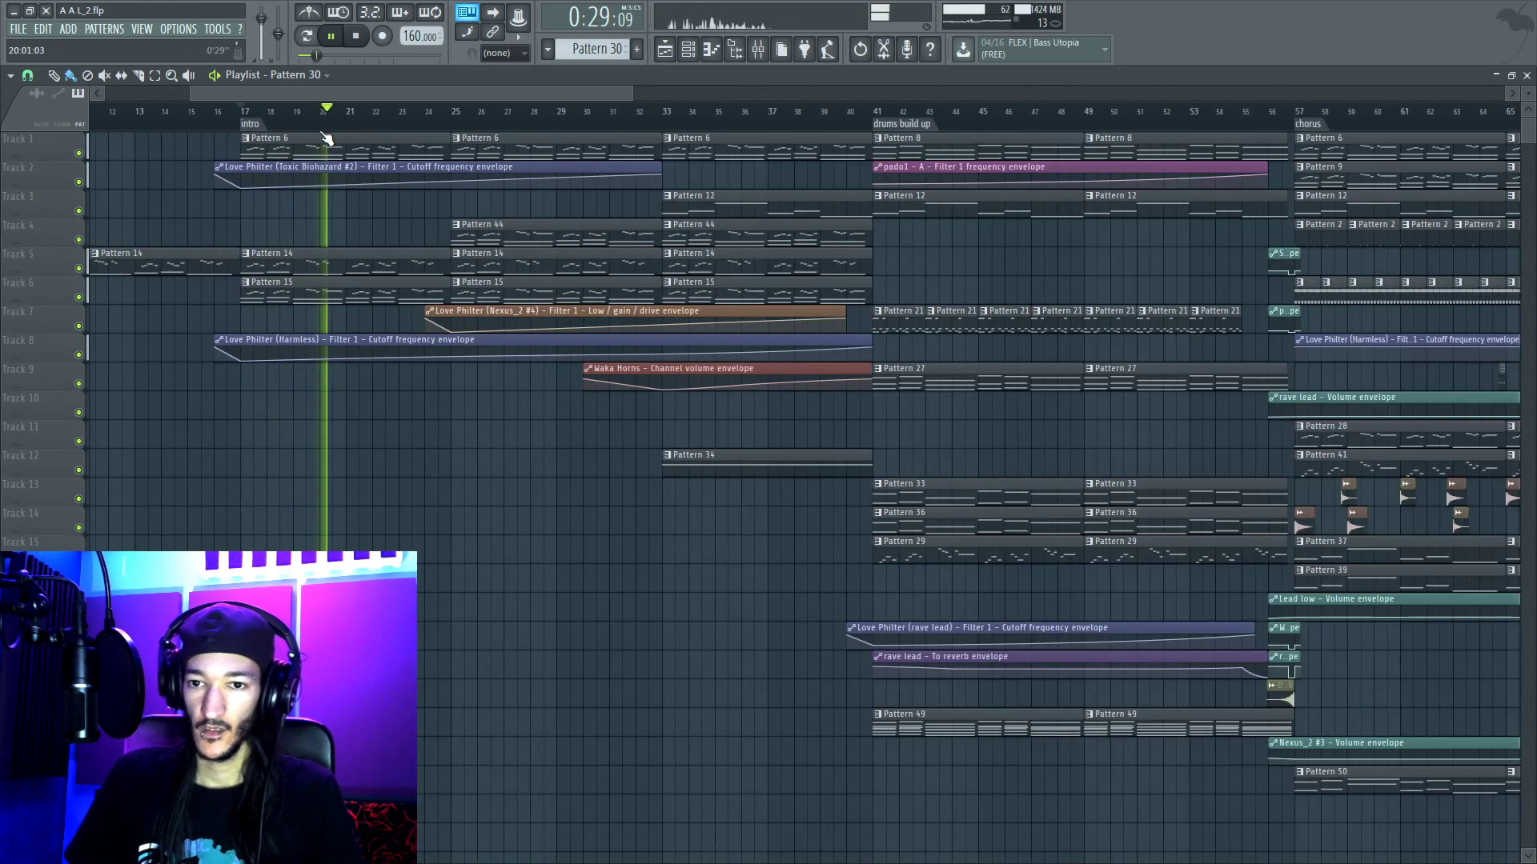
Step: Pause playback, solo Track 5 with its Pattern 14 clips, and resume playing the intro
{"action": "key", "text": "space"}
{"action": "right_click", "coordinate": [78, 268]}
{"action": "key", "text": "space"}
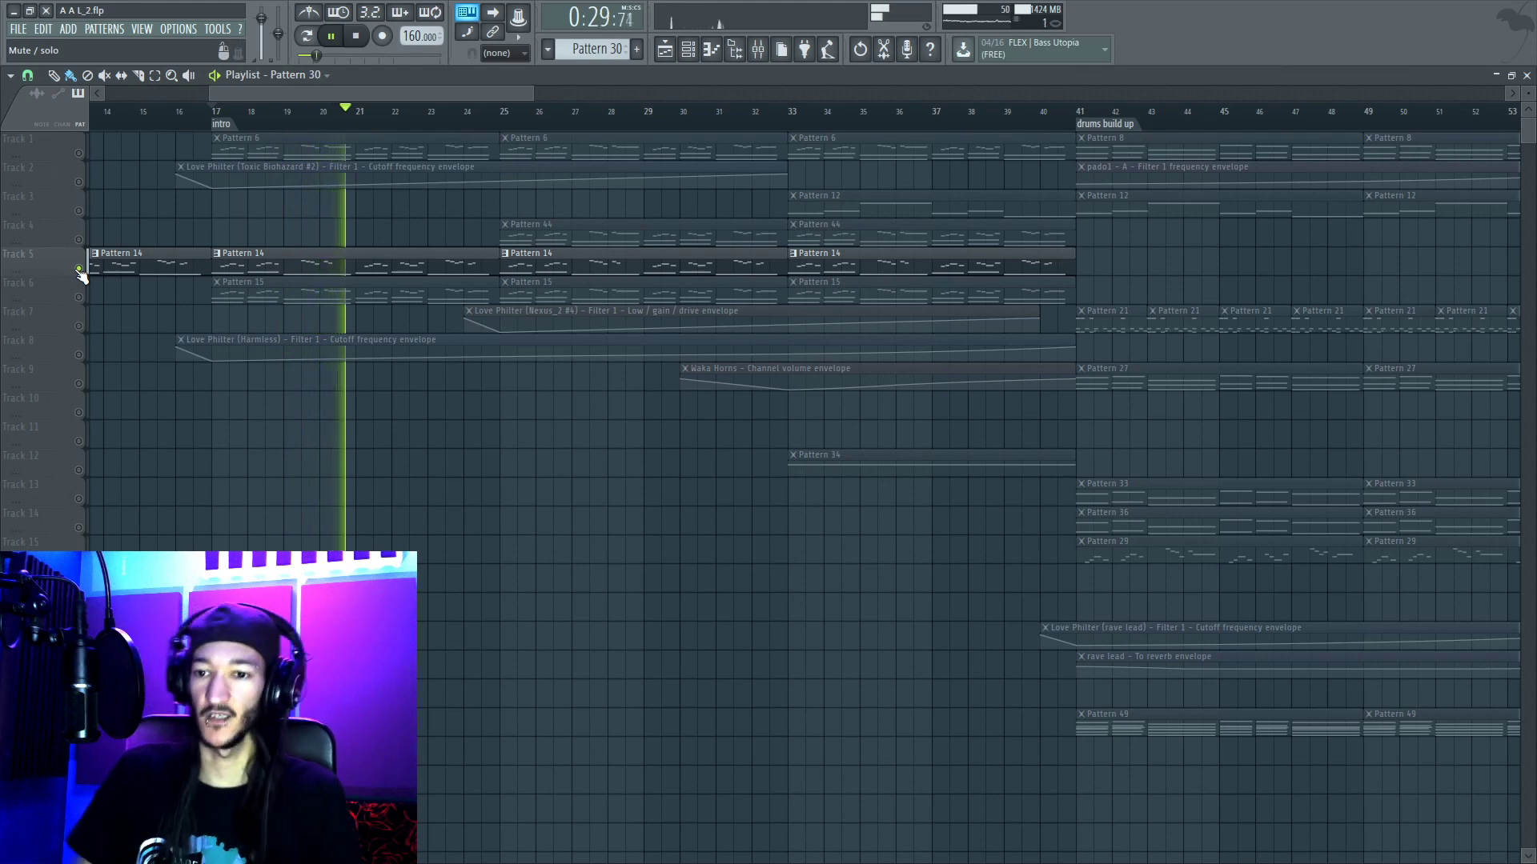
Step: Unmute Tracks 1, 2 and 8 so the intro's Pattern 6 and filter cutoff envelopes play along with Track 5
{"action": "scroll", "coordinate": [422, 132], "scroll_direction": "down", "scroll_amount": 3}
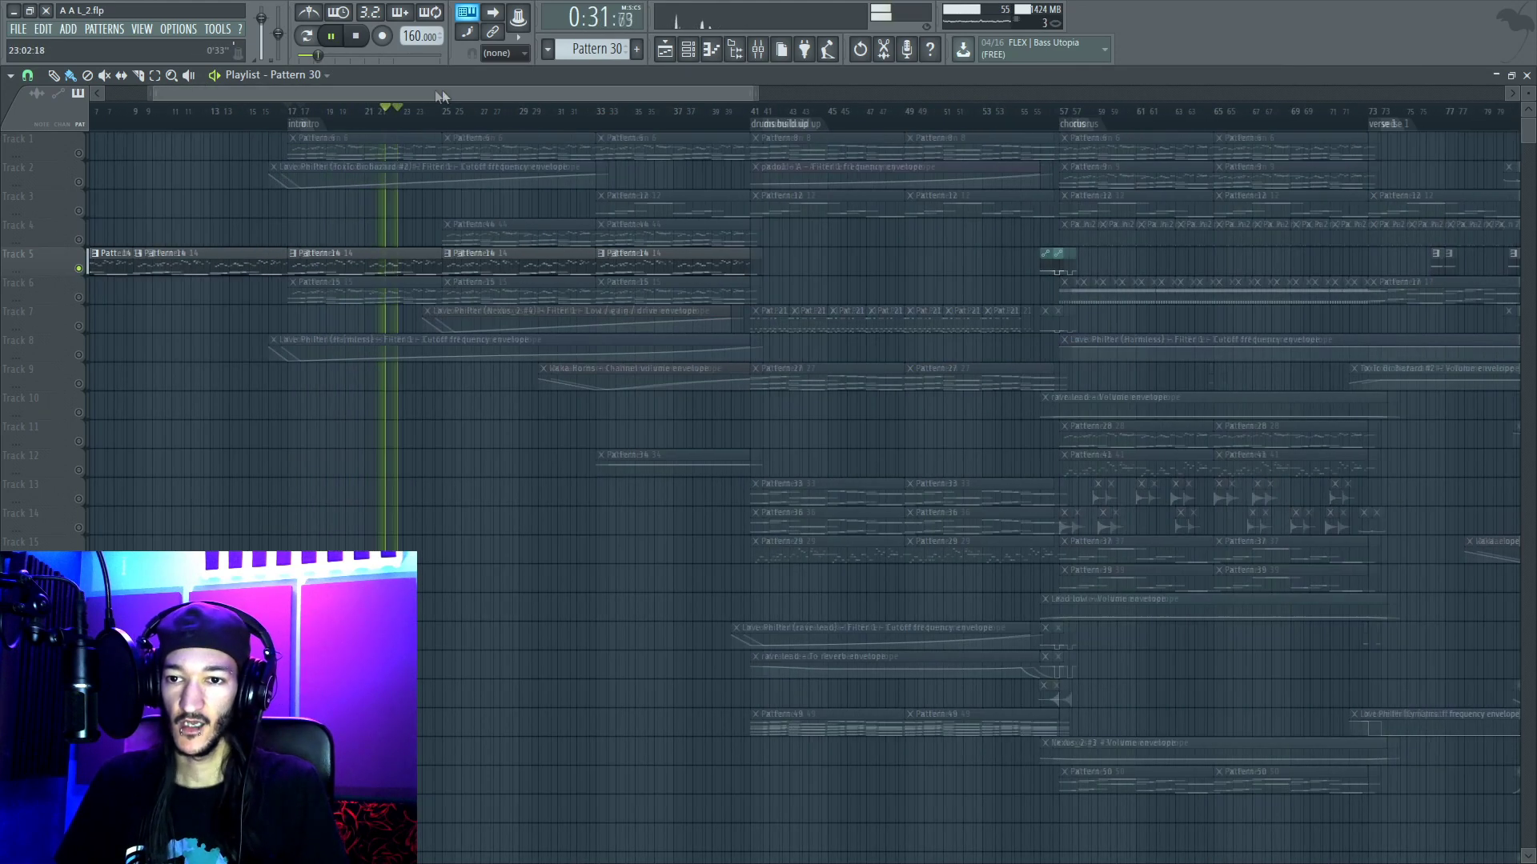
{"action": "scroll", "coordinate": [435, 89], "scroll_direction": "right", "scroll_amount": 1}
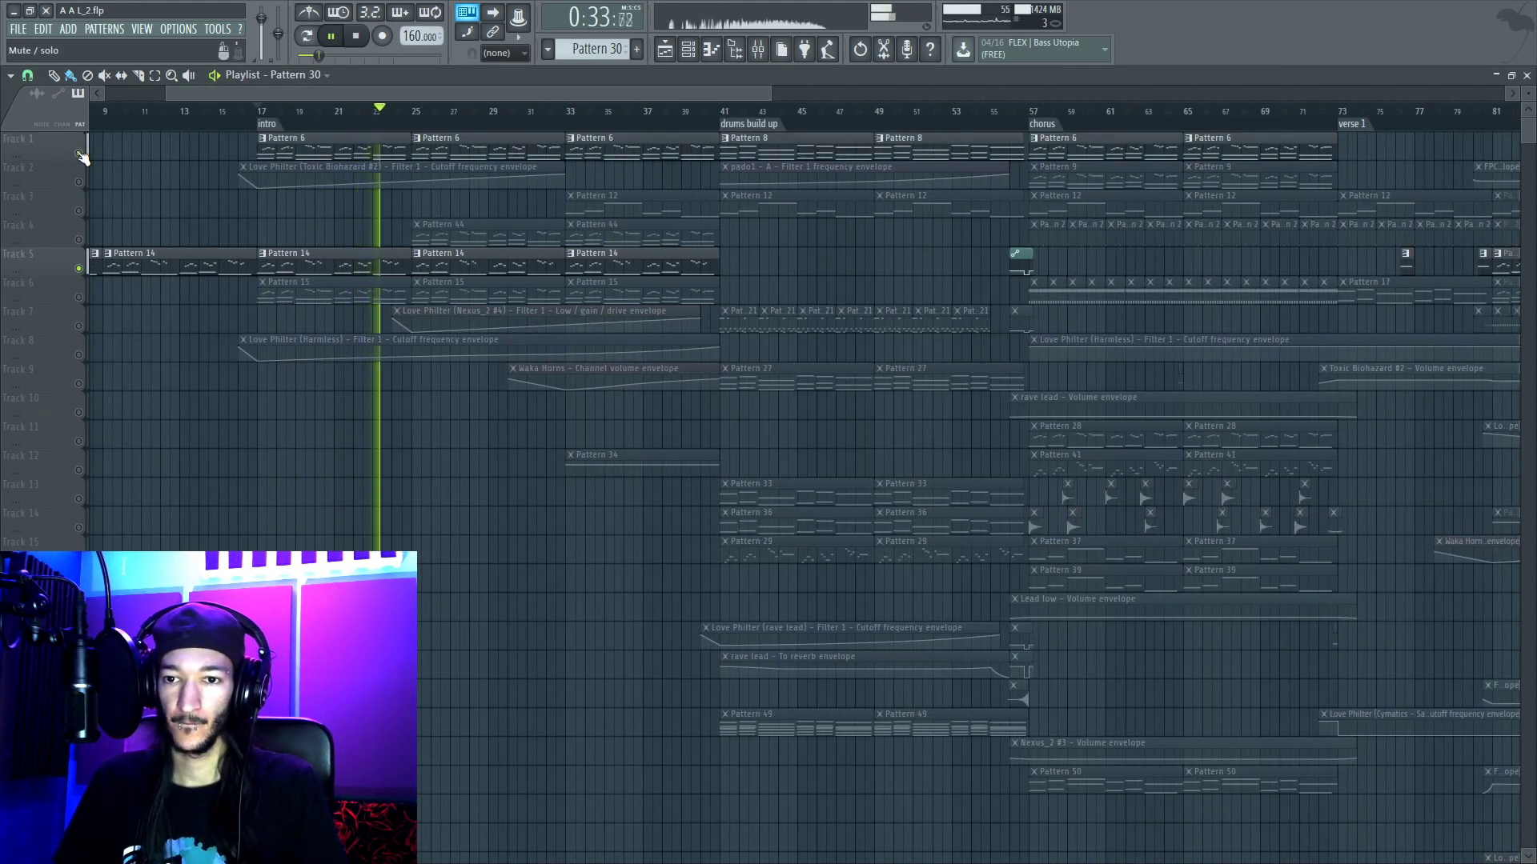
{"action": "left_click", "coordinate": [81, 184]}
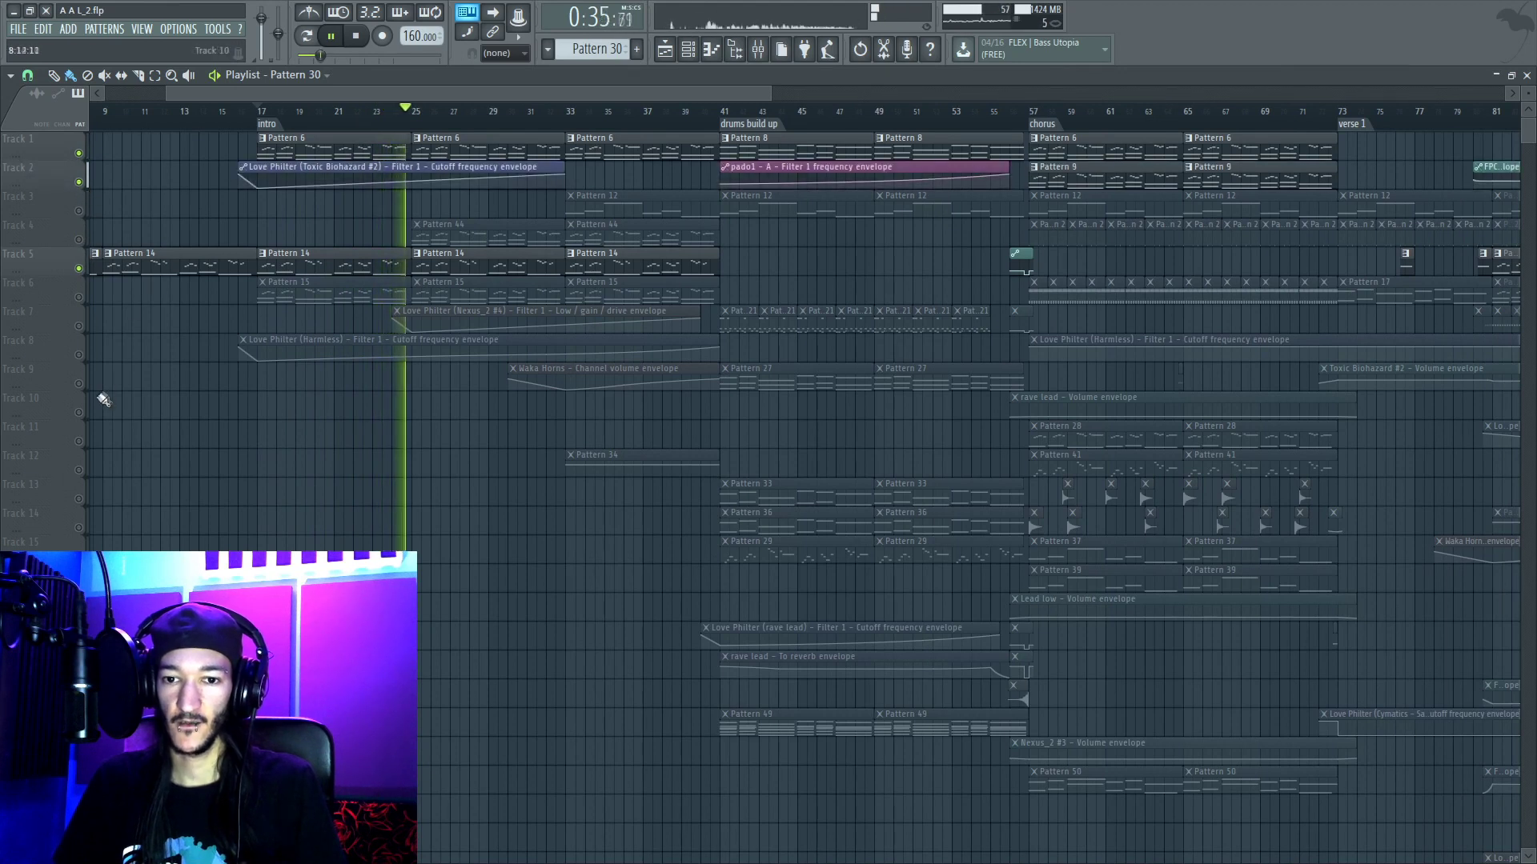
{"action": "left_click", "coordinate": [83, 337], "text": "shift"}
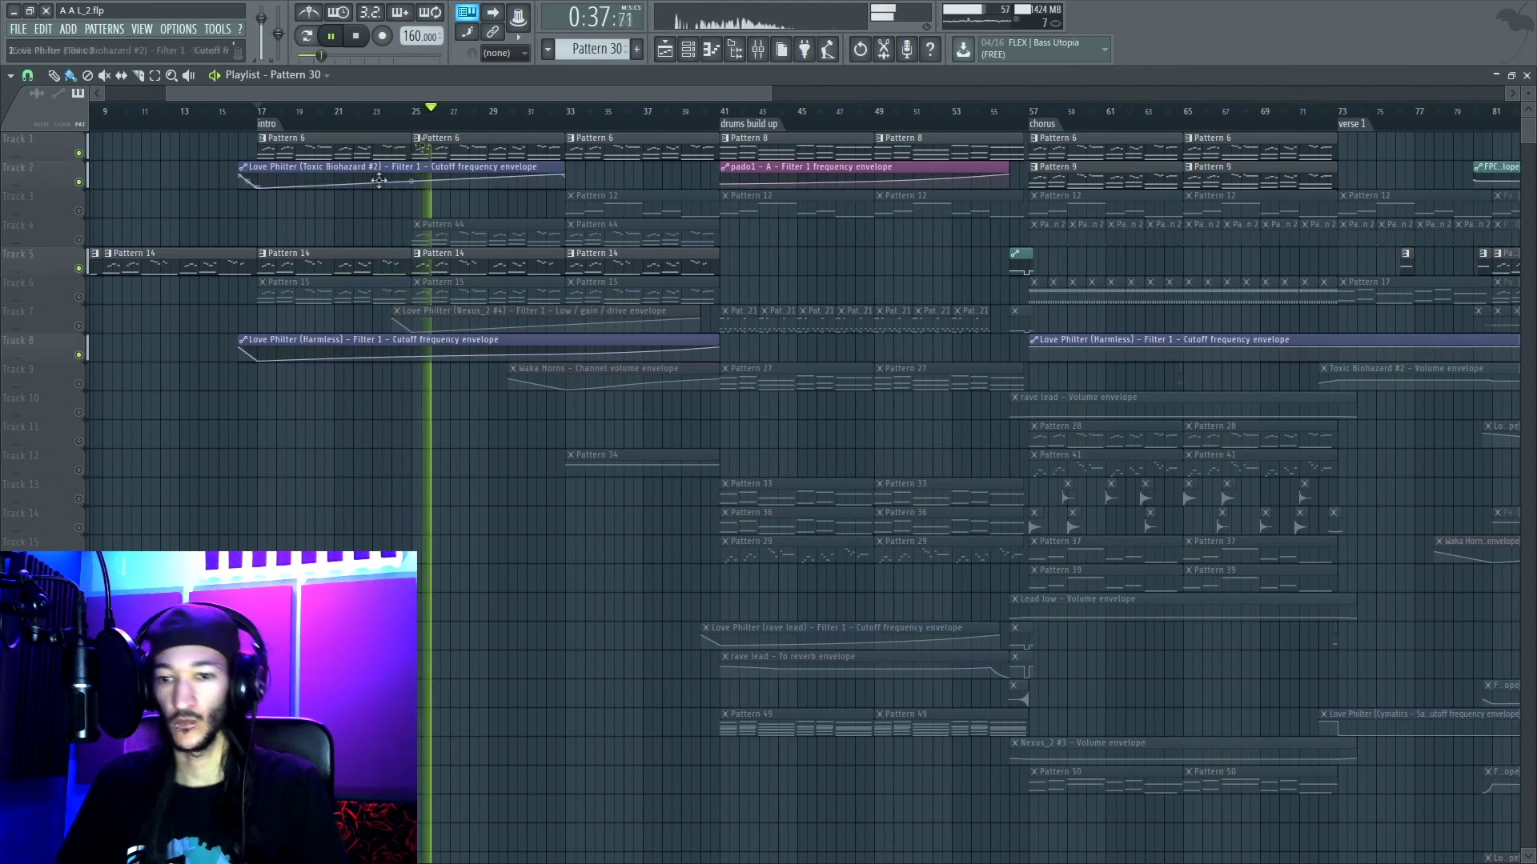
Step: Unmute Tracks 7, 6 and 4 to add the Nexus filter envelope, Pattern 15 and Pattern 44 to the playing intro
{"action": "left_click", "coordinate": [83, 320], "text": "shift"}
{"action": "left_click", "coordinate": [80, 298]}
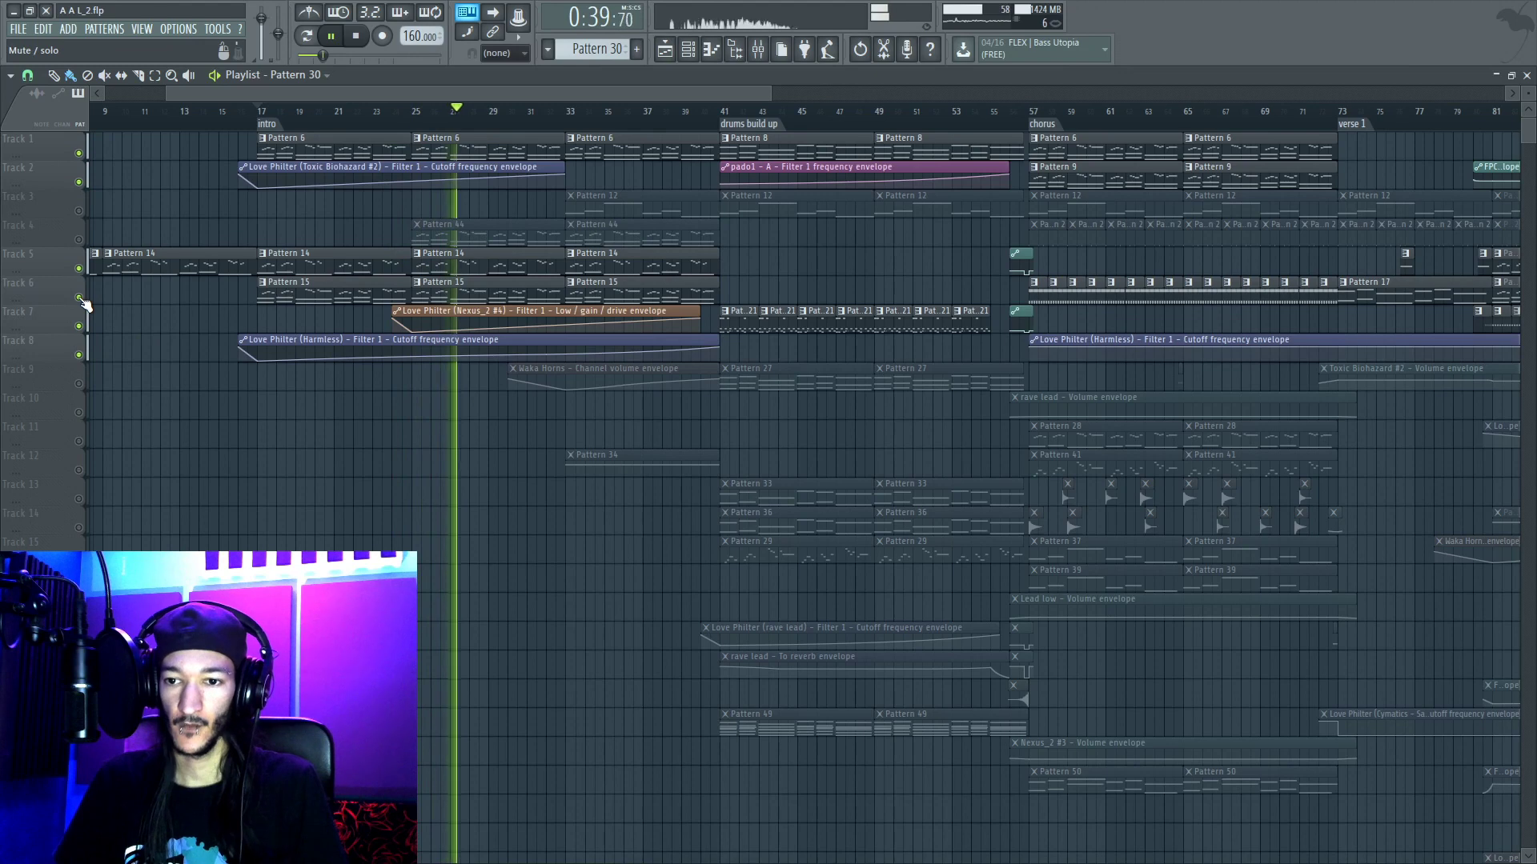
{"action": "left_click", "coordinate": [80, 239]}
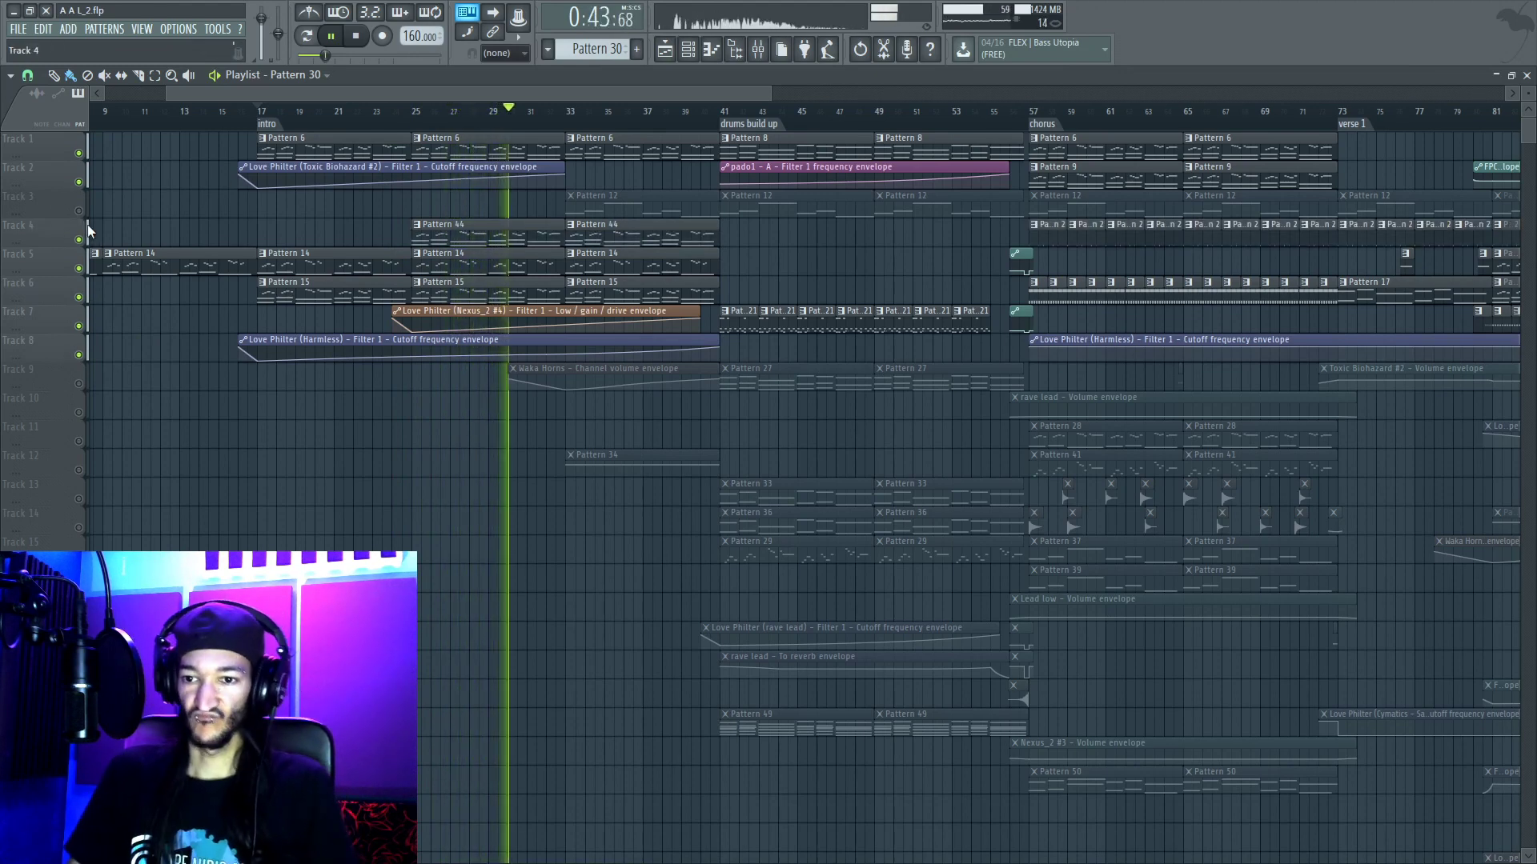
Step: Replay the intro from bar 25 with only Track 6 soloed, and unmute Track 5 to add its Pattern 14 clips
{"action": "left_click_drag", "start_coordinate": [335, 93], "coordinate": [425, 95]}
{"action": "key", "text": "space"}
{"action": "right_click", "coordinate": [80, 298]}
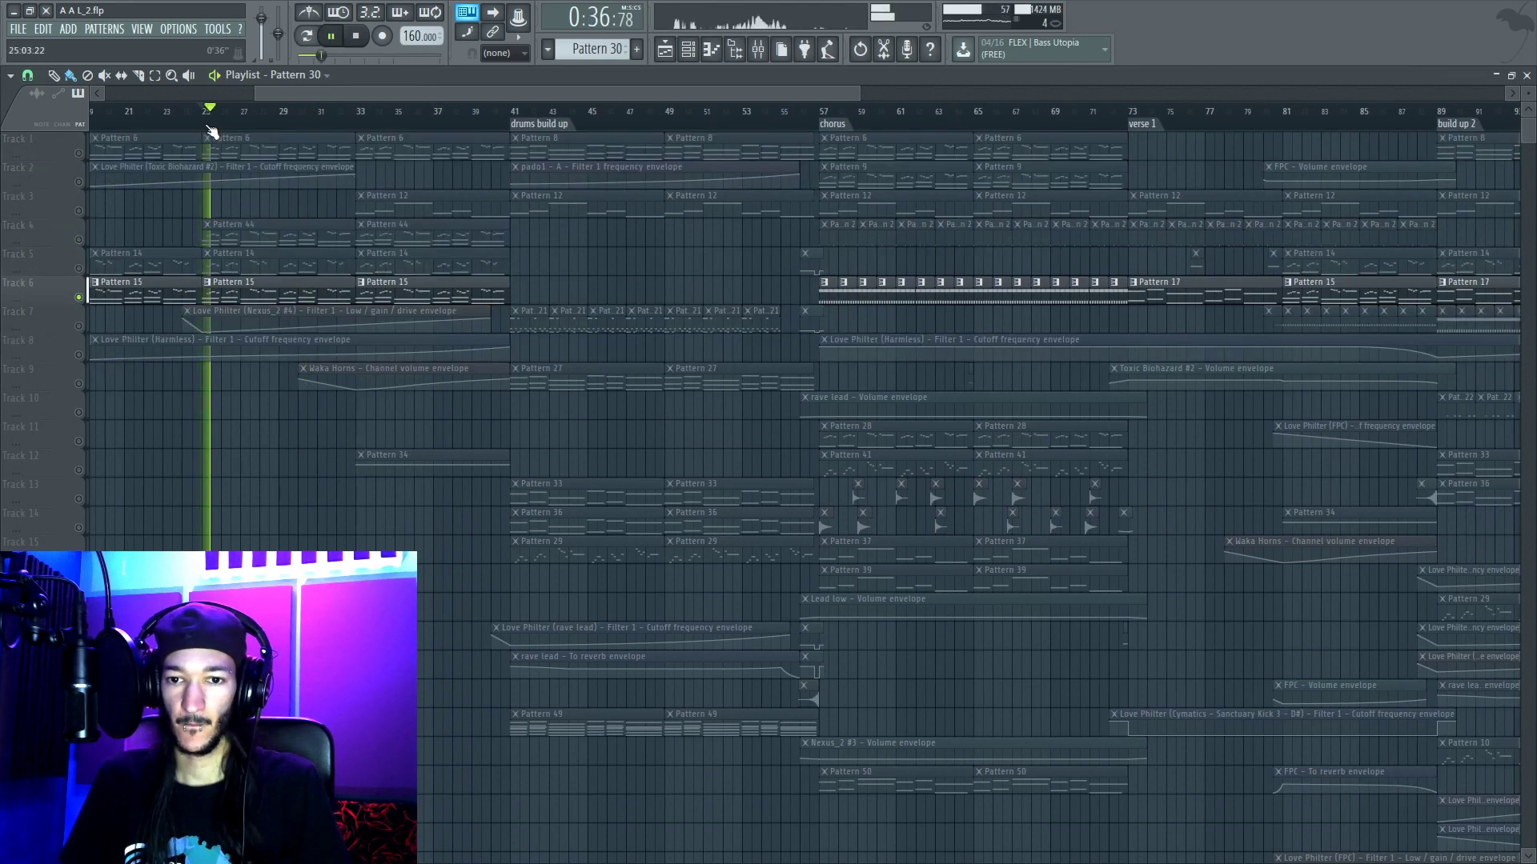
{"action": "left_click", "coordinate": [80, 269]}
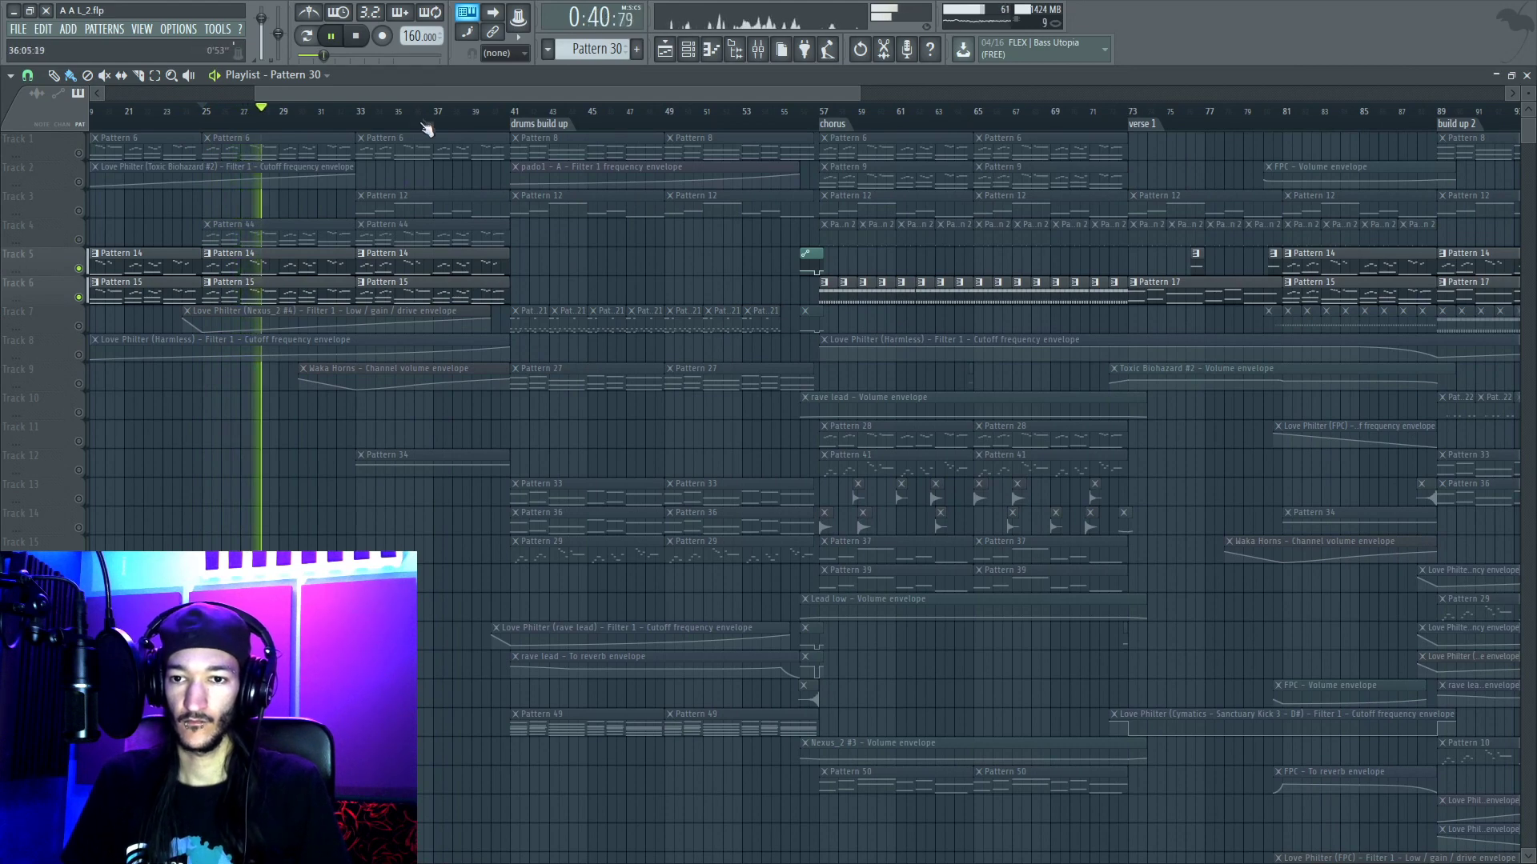
Step: Move the song position to the drums build up marker at bar 41 and play it with all tracks unmuted
{"action": "left_click_drag", "start_coordinate": [429, 93], "coordinate": [478, 93]}
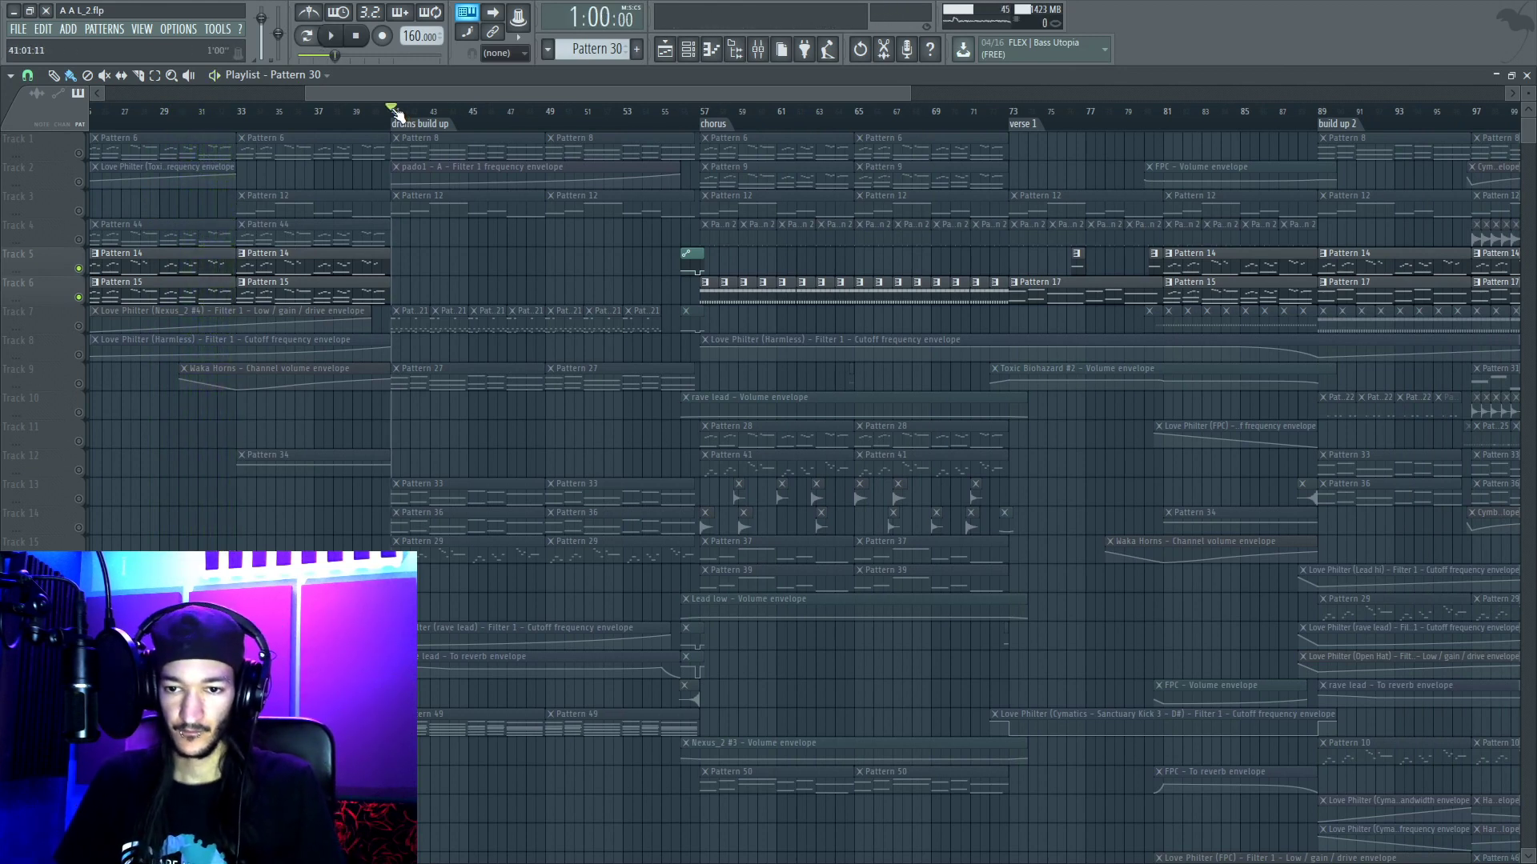
{"action": "left_click", "coordinate": [79, 154]}
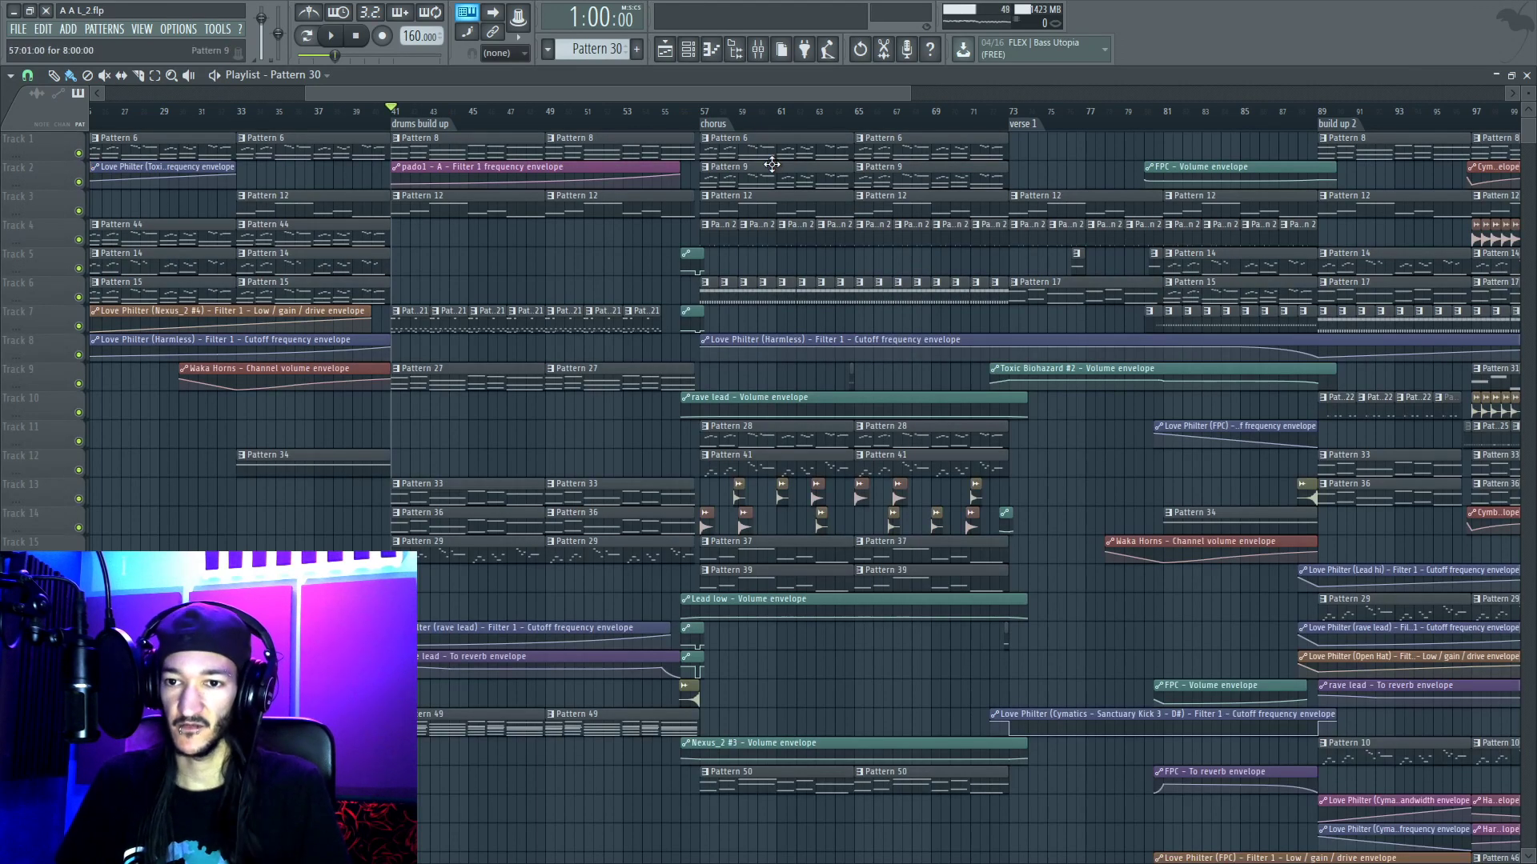
{"action": "key", "text": "space"}
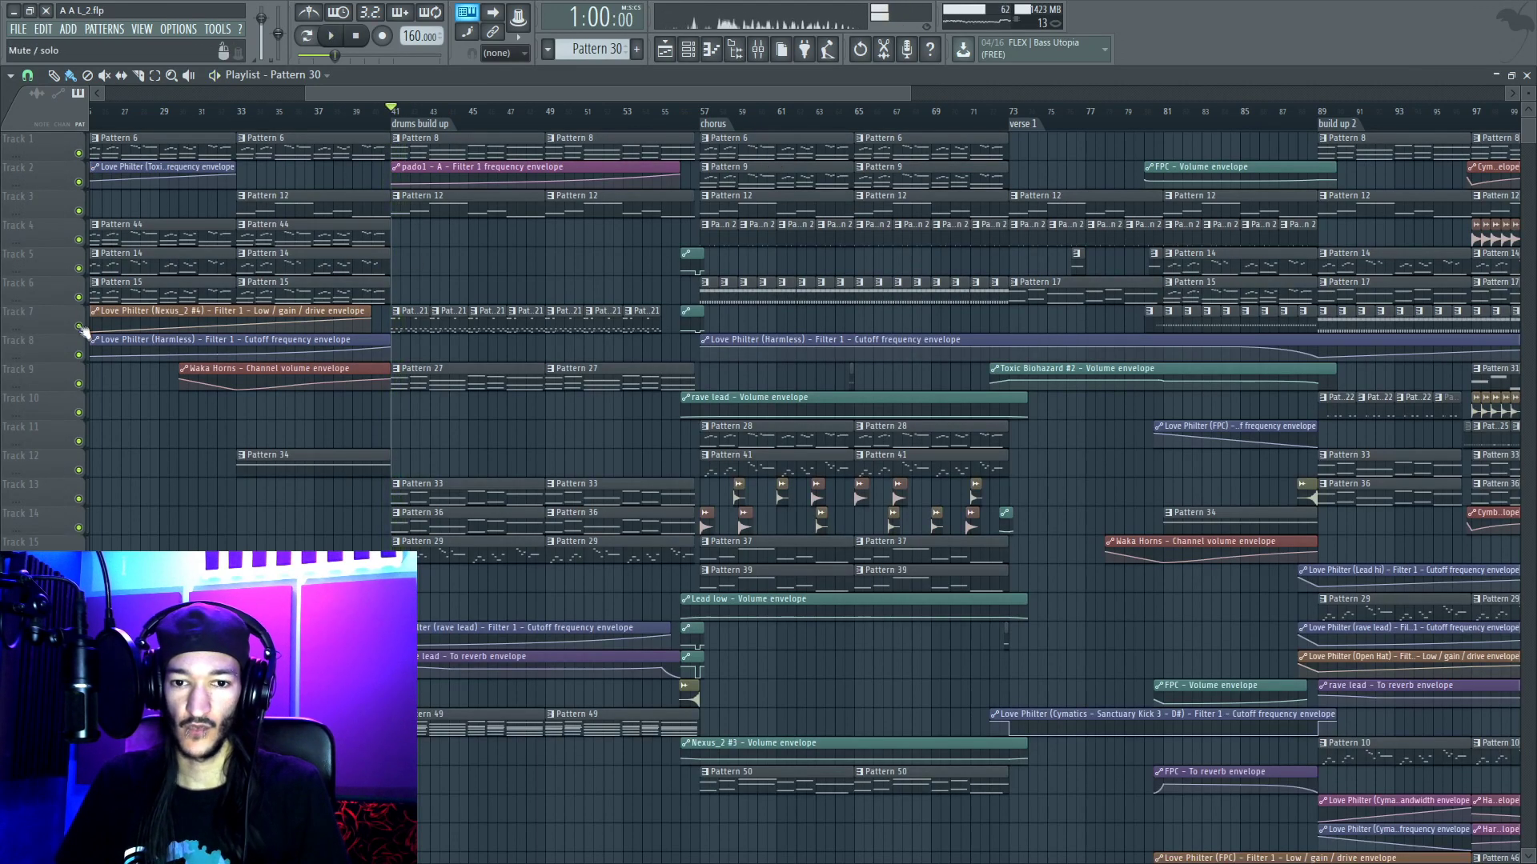
Step: Solo Track 7, examine its Pattern 21 clips in the drums build up while they play, and stop playback
{"action": "right_click", "coordinate": [79, 326]}
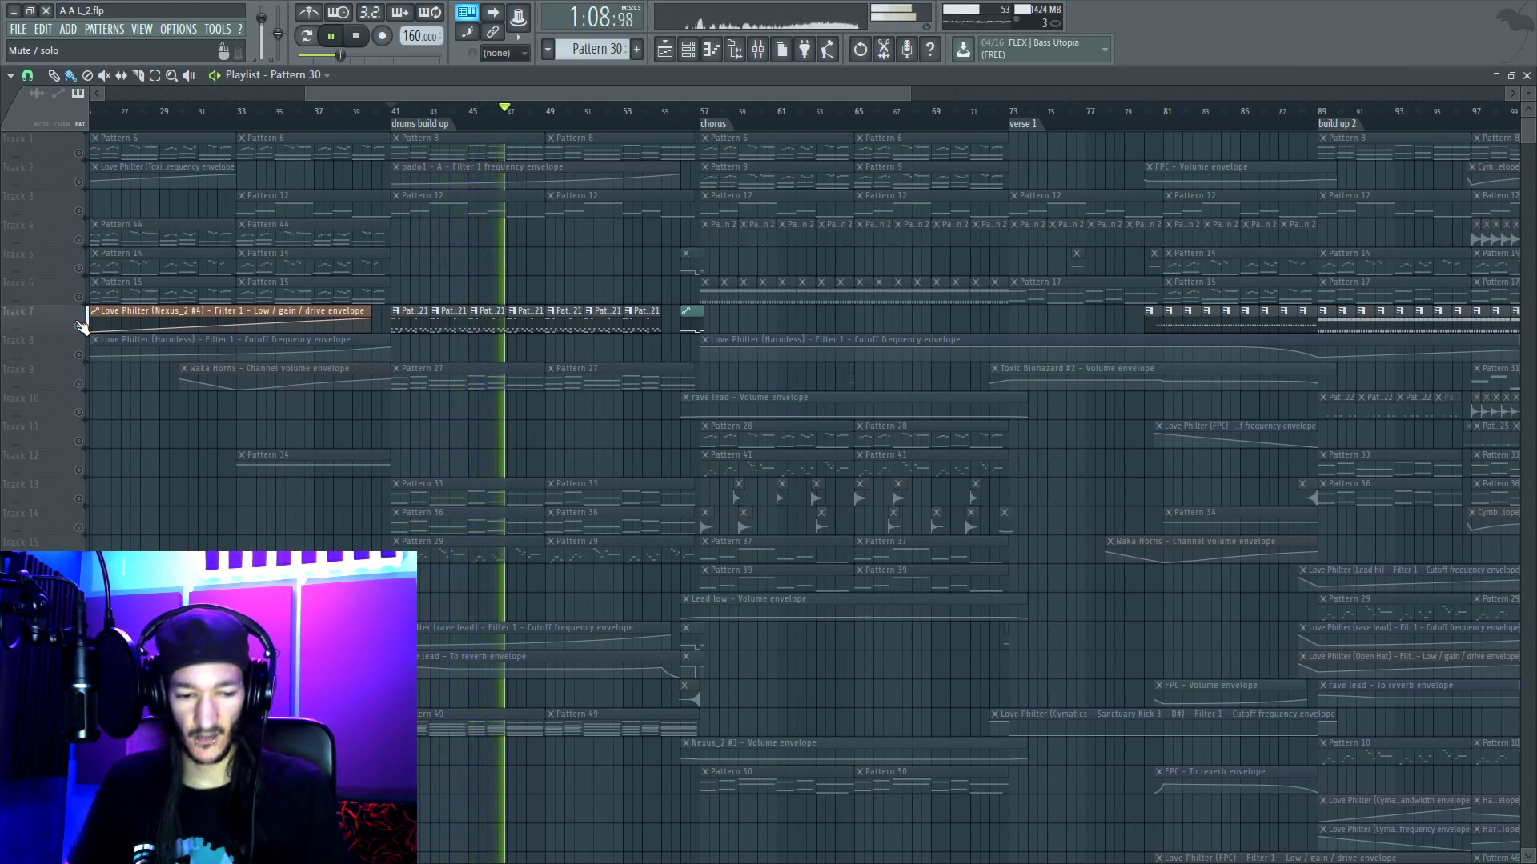
{"action": "scroll", "coordinate": [449, 127], "scroll_direction": "up", "scroll_amount": 2}
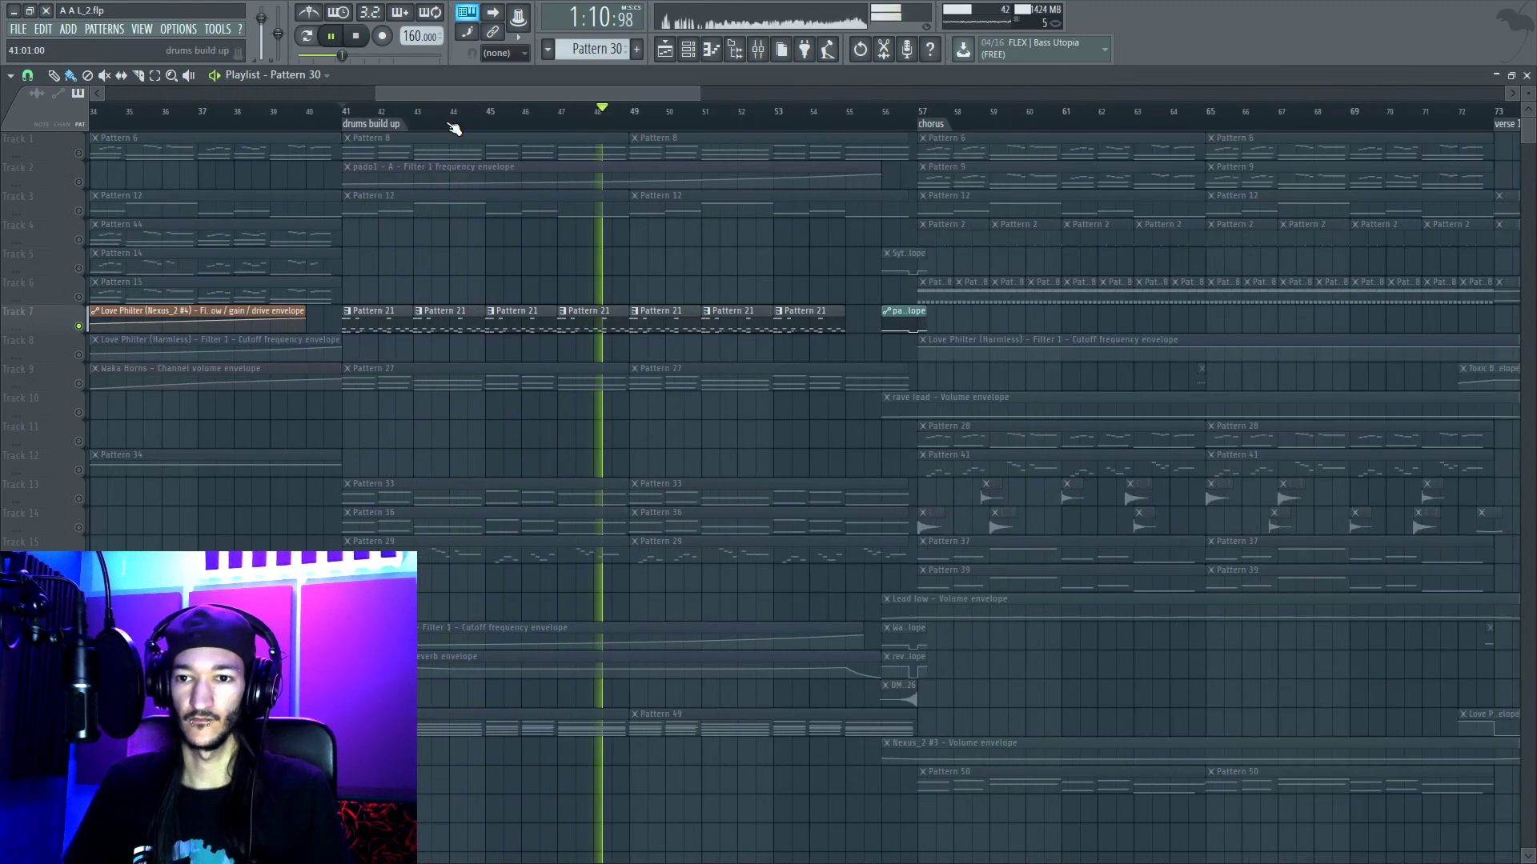
{"action": "key", "text": "space"}
{"action": "scroll", "coordinate": [454, 128], "scroll_direction": "down", "scroll_amount": 1}
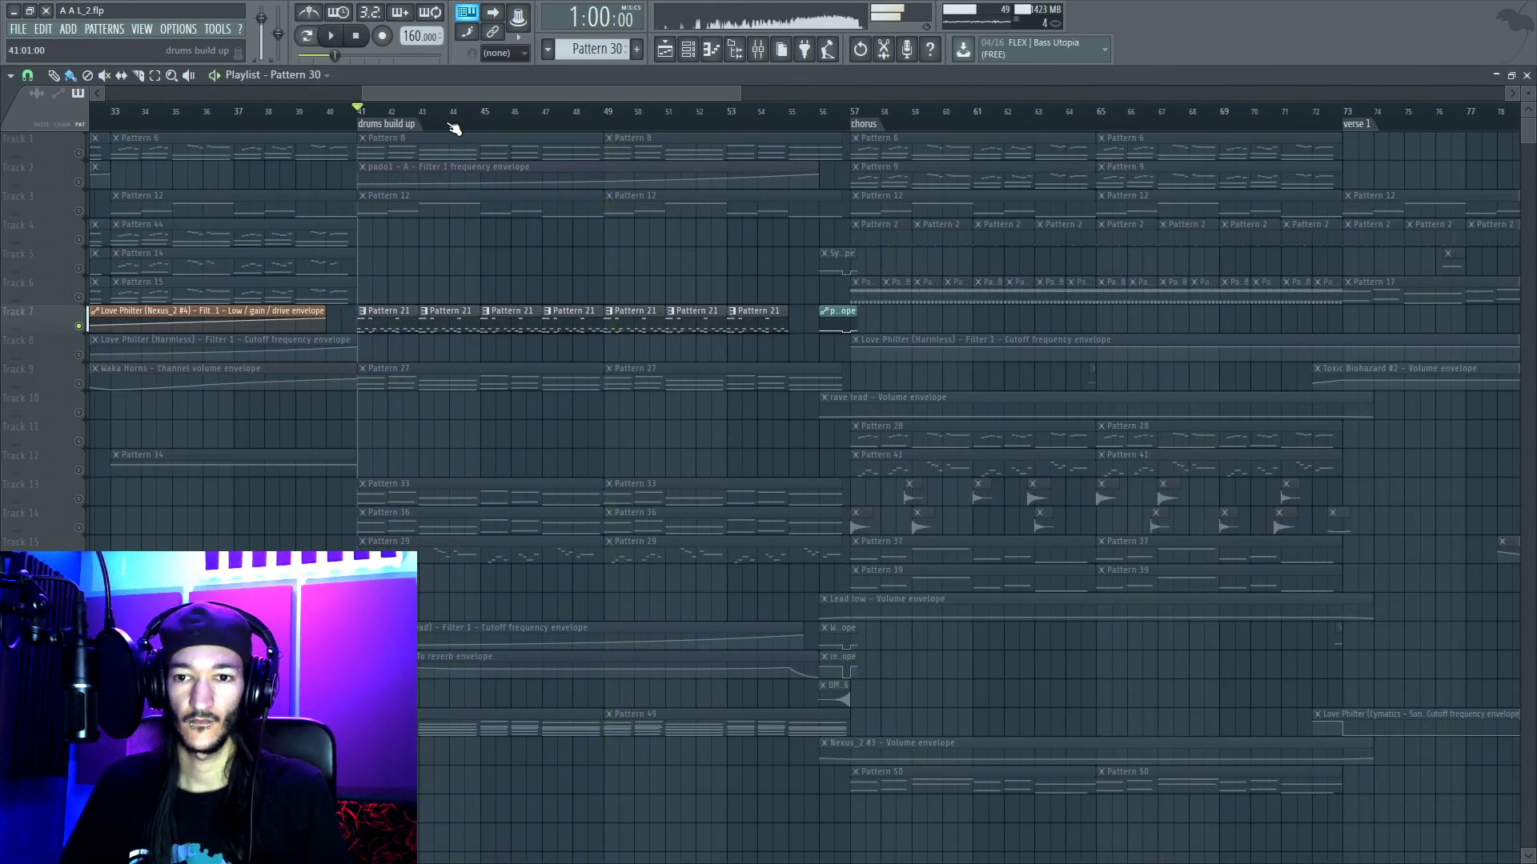
Step: Solo Track 2 and play the drums build up while unmuting Tracks 15, 14 and 13 with Patterns 29, 36 and 33
{"action": "left_click", "coordinate": [78, 153]}
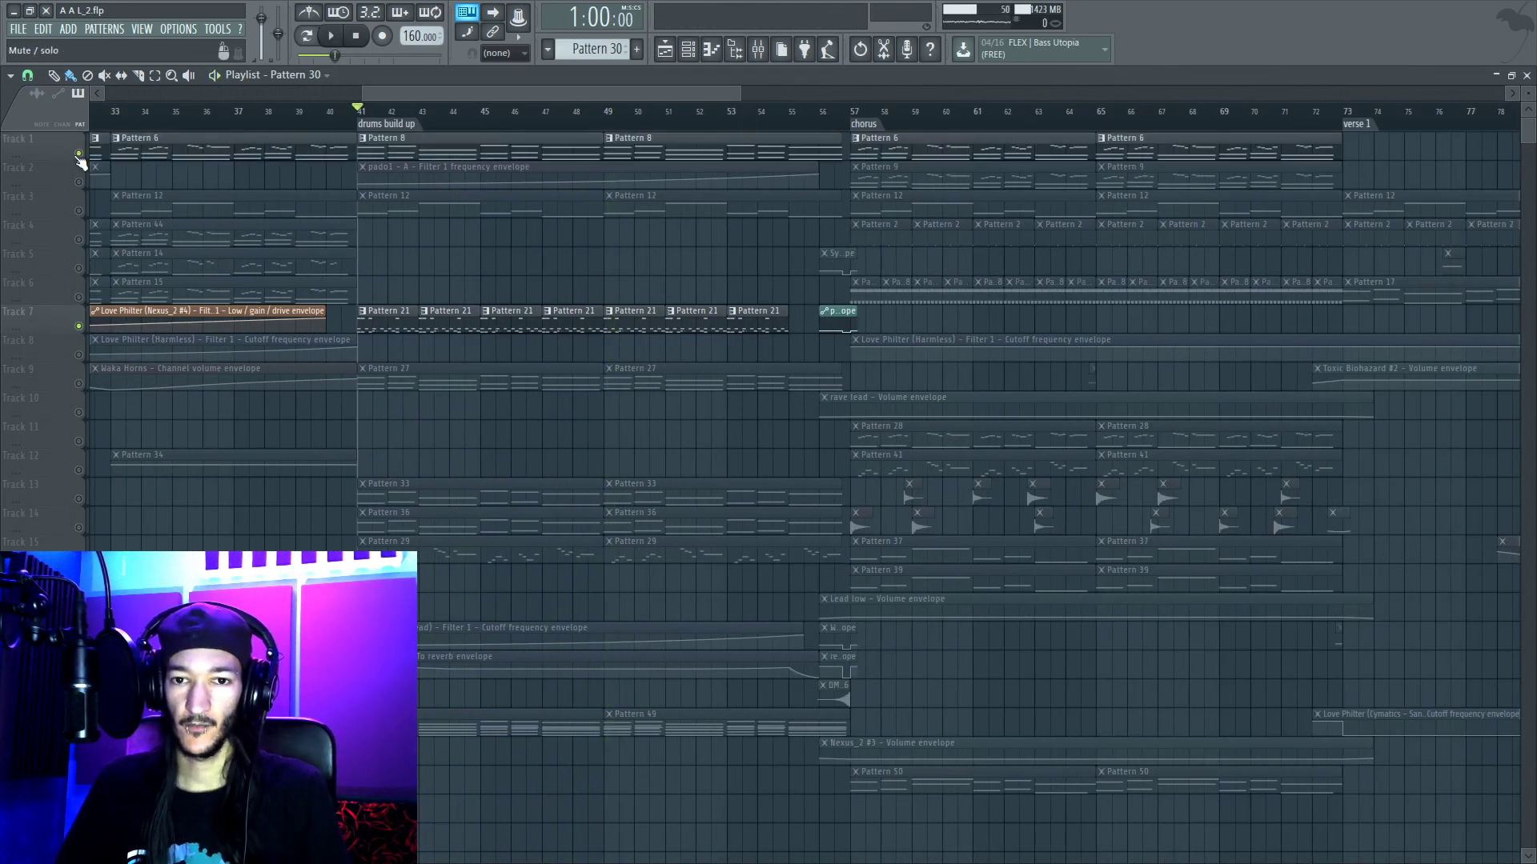
{"action": "left_click", "coordinate": [79, 182]}
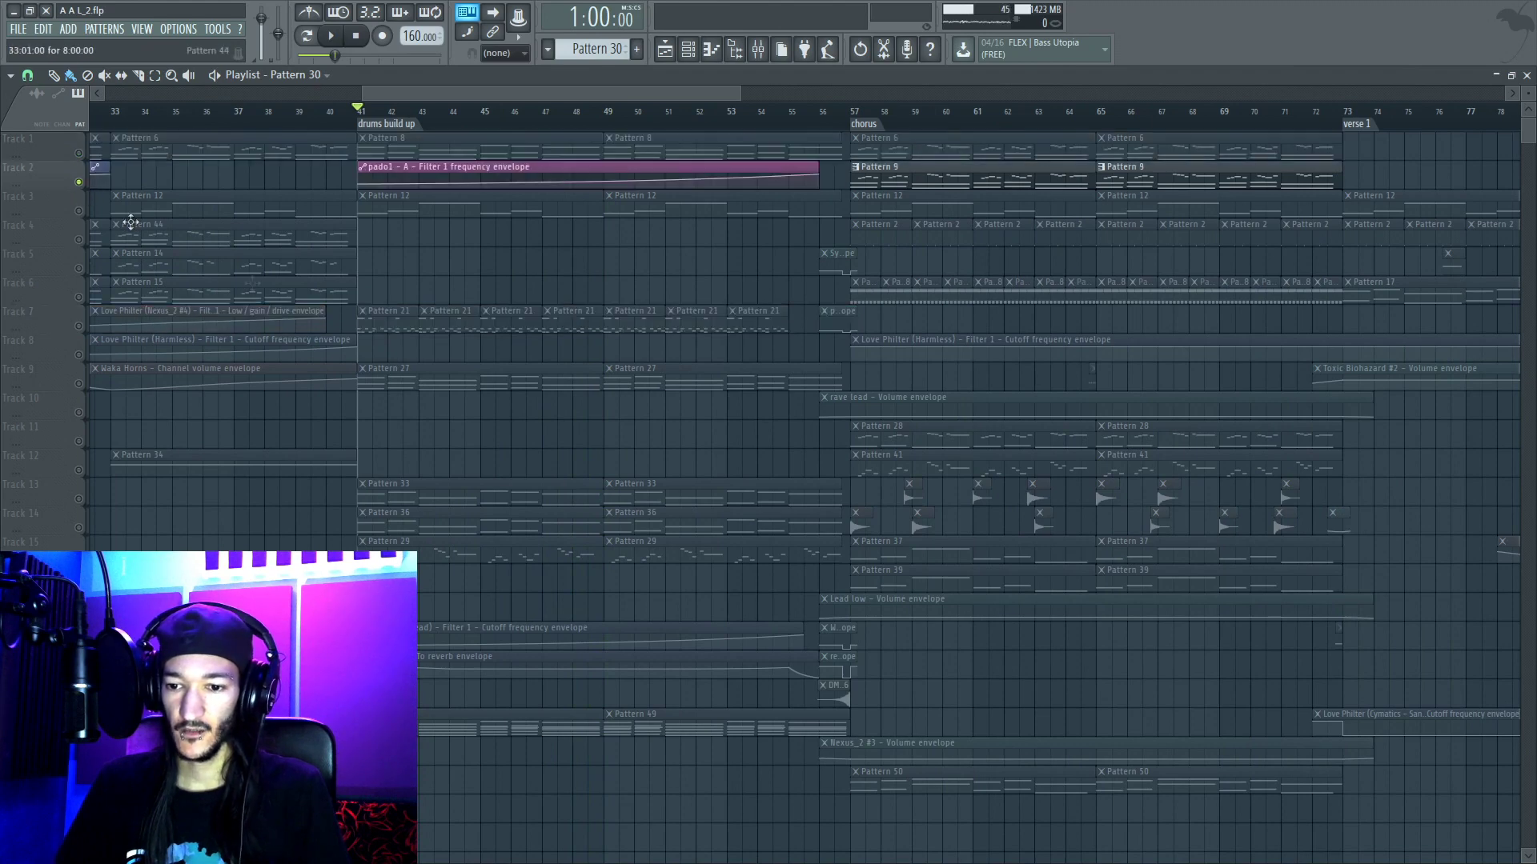
{"action": "scroll", "coordinate": [398, 378], "scroll_direction": "down", "scroll_amount": 3}
{"action": "left_click", "coordinate": [81, 413]}
{"action": "scroll", "coordinate": [589, 406], "scroll_direction": "up", "scroll_amount": 3}
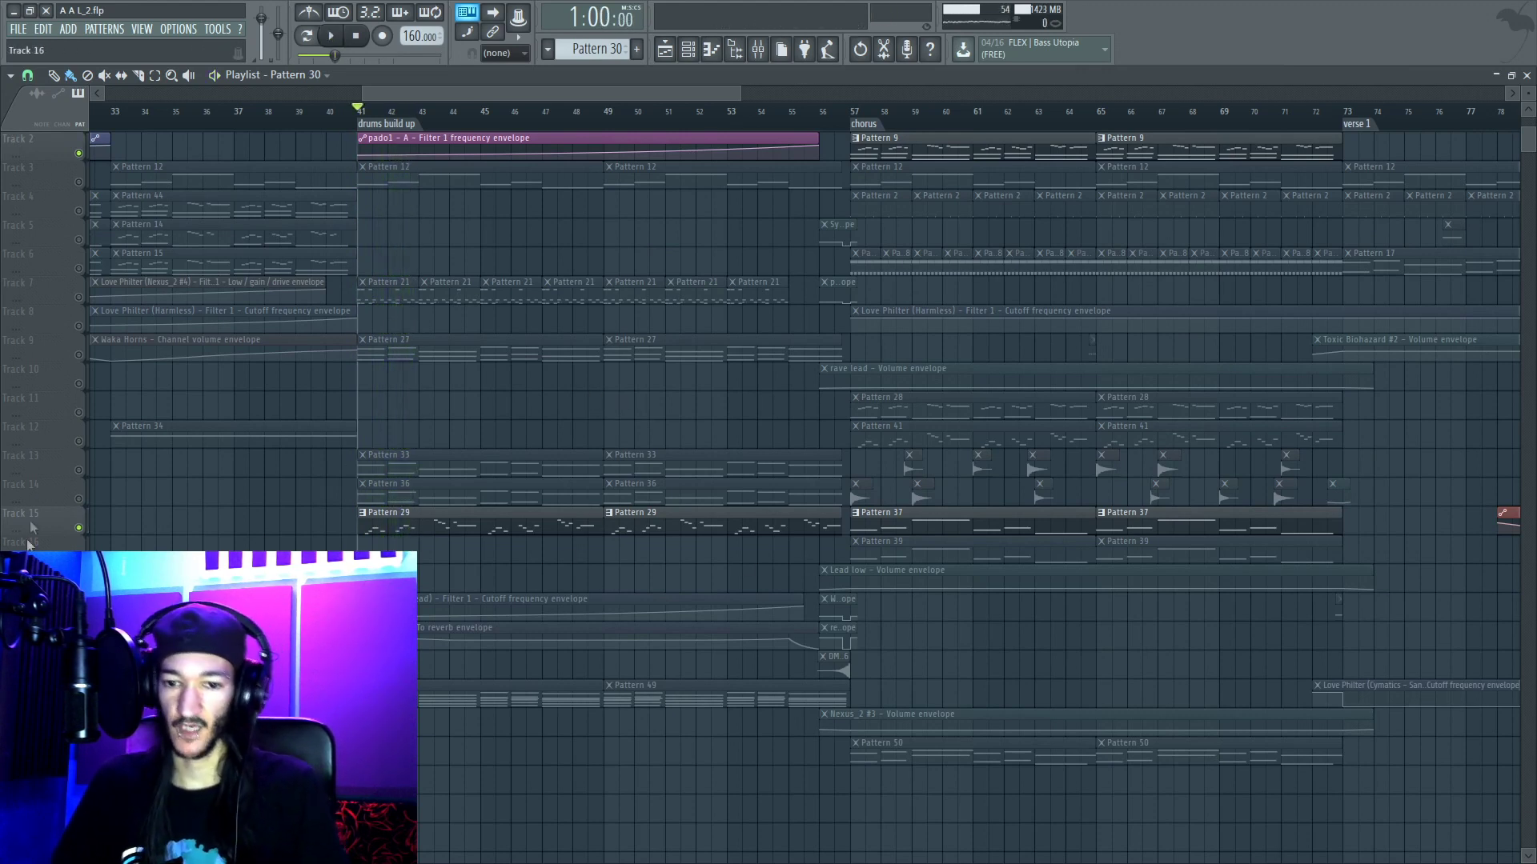
{"action": "left_click", "coordinate": [80, 499]}
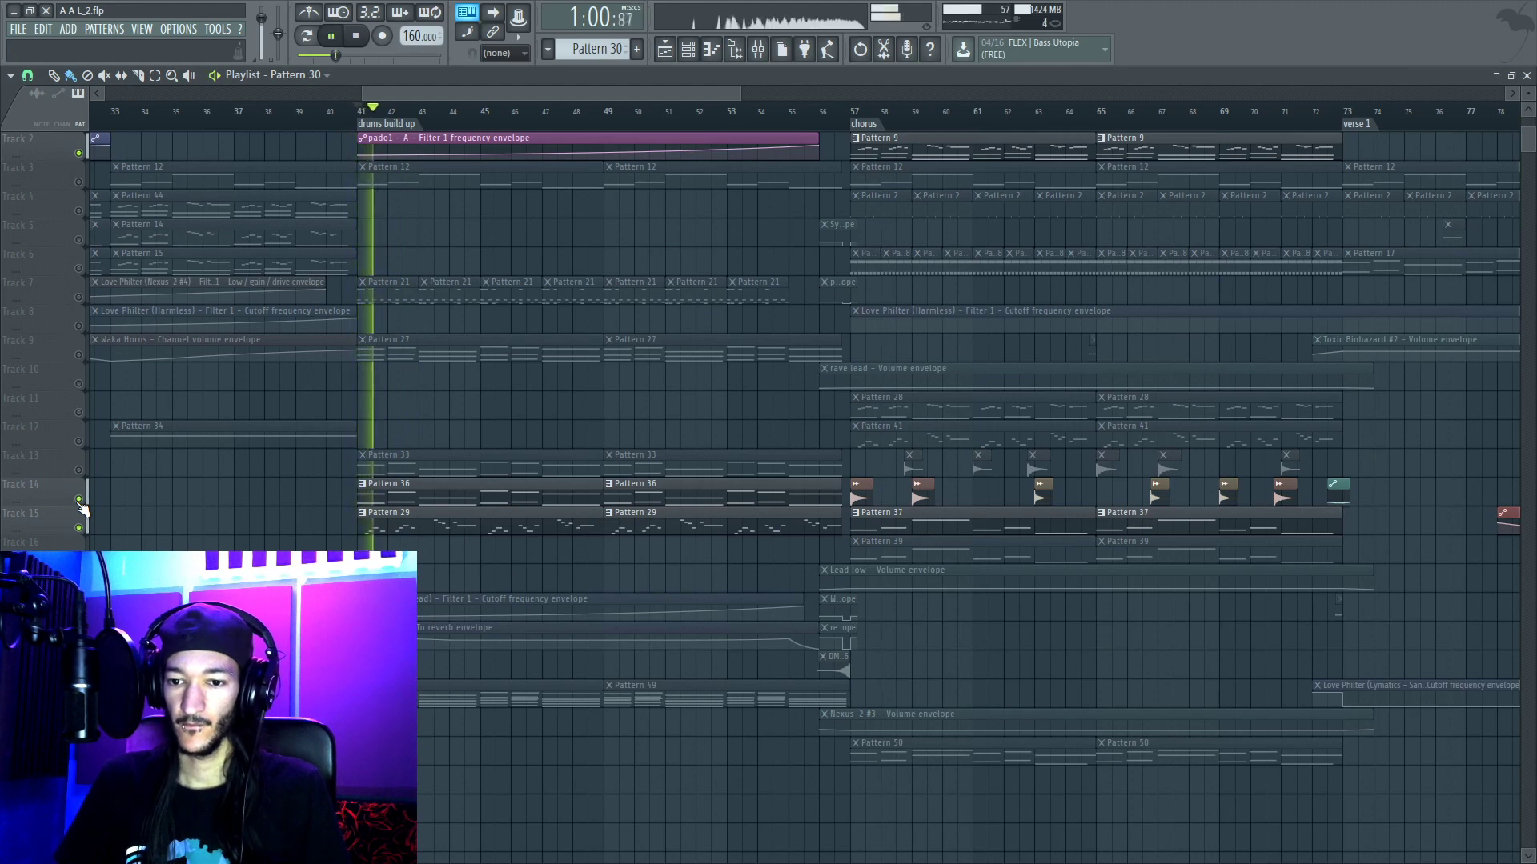
{"action": "left_click", "coordinate": [79, 471]}
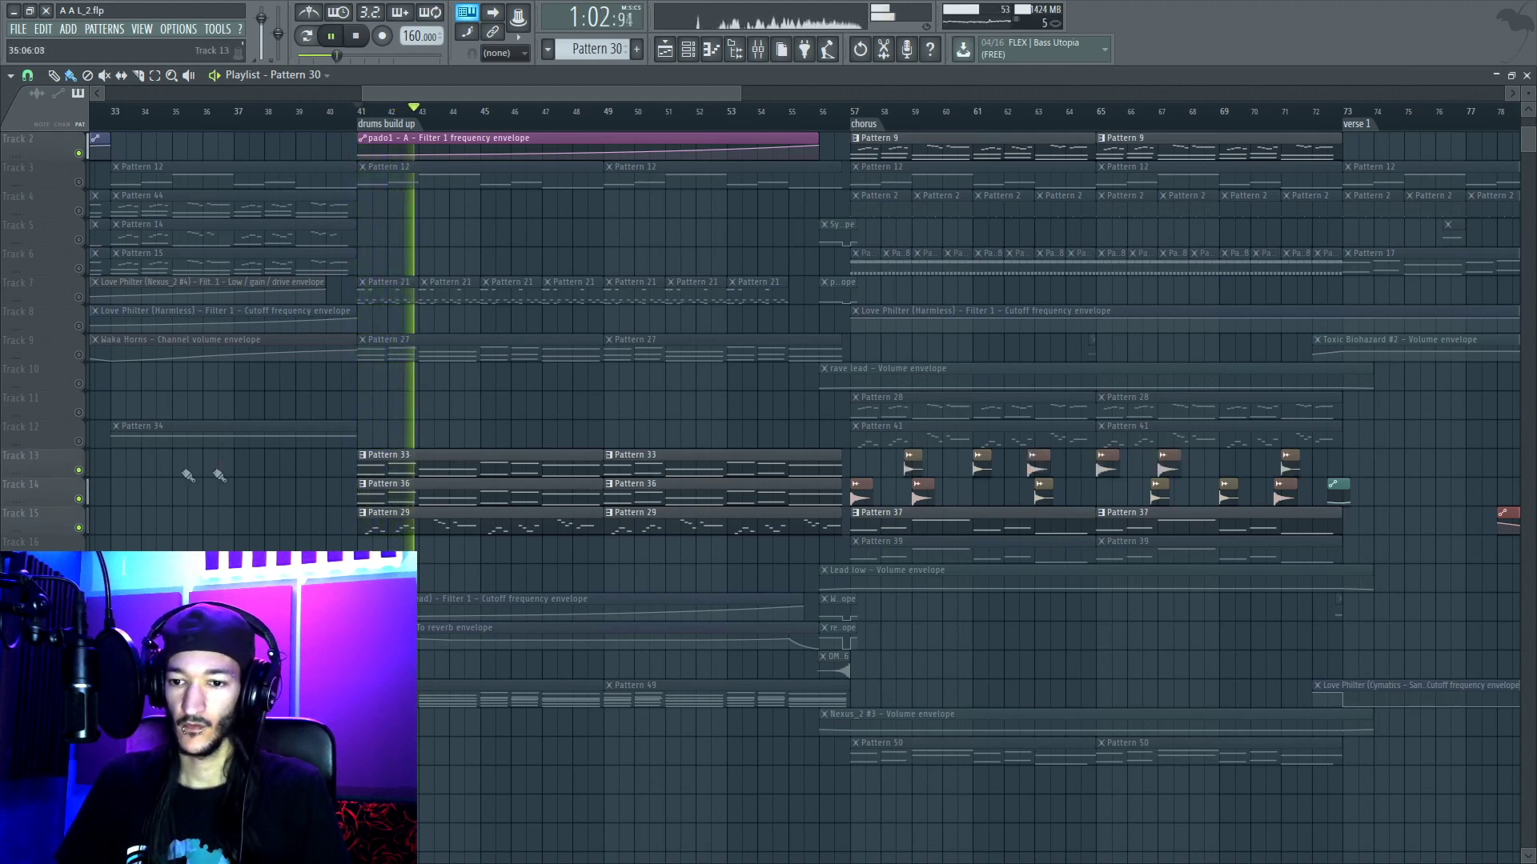
Step: Unmute Track 21 so its Pattern 49 clips join the drums build up, and stop playback after listening
{"action": "scroll", "coordinate": [178, 472], "scroll_direction": "down", "scroll_amount": 2}
{"action": "left_click", "coordinate": [79, 643]}
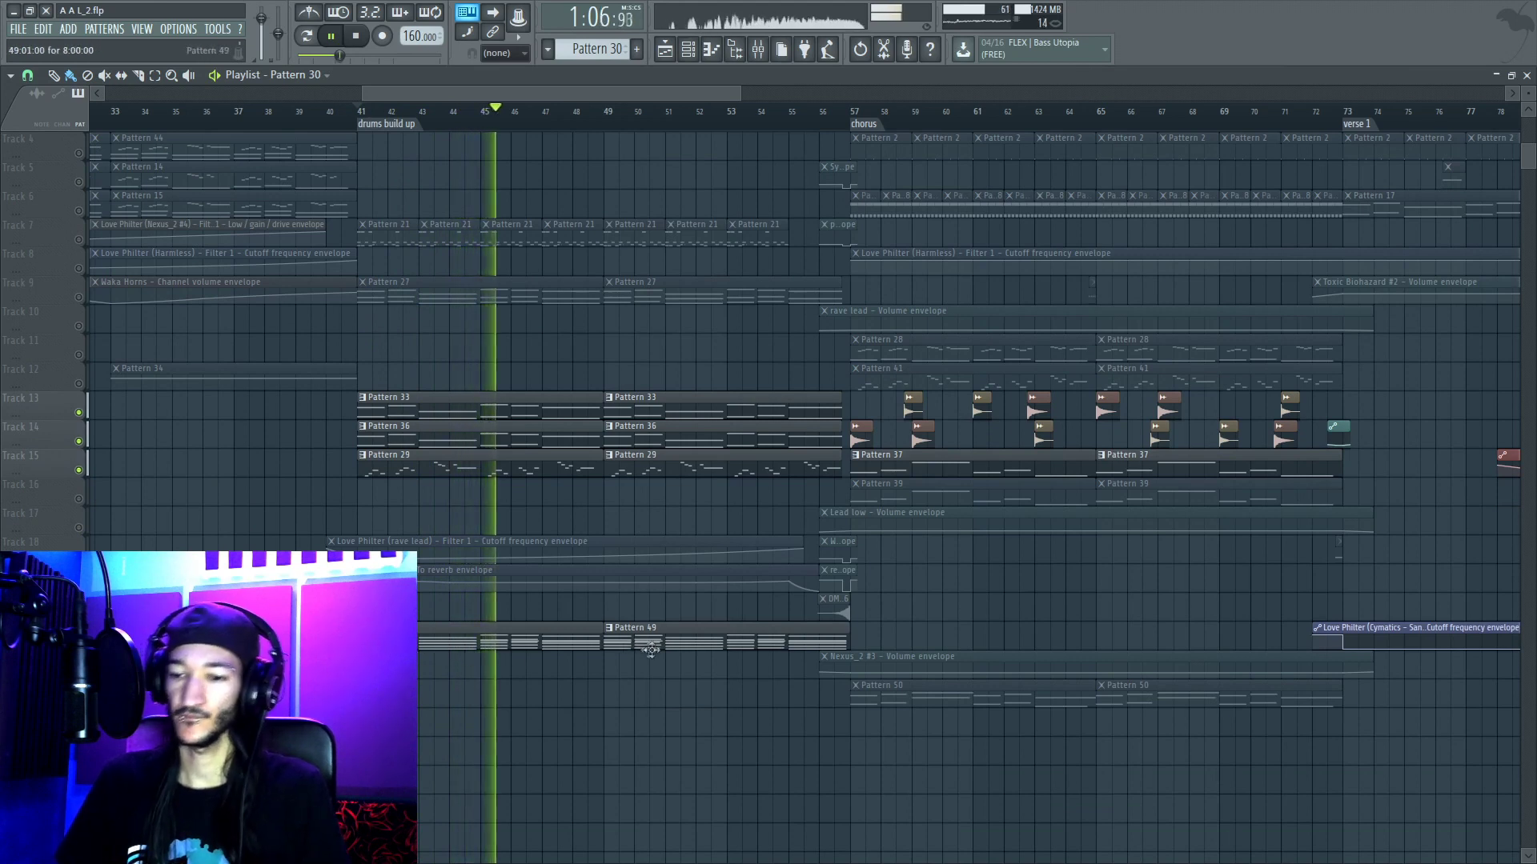
{"action": "scroll", "coordinate": [590, 636], "scroll_direction": "up", "scroll_amount": 3}
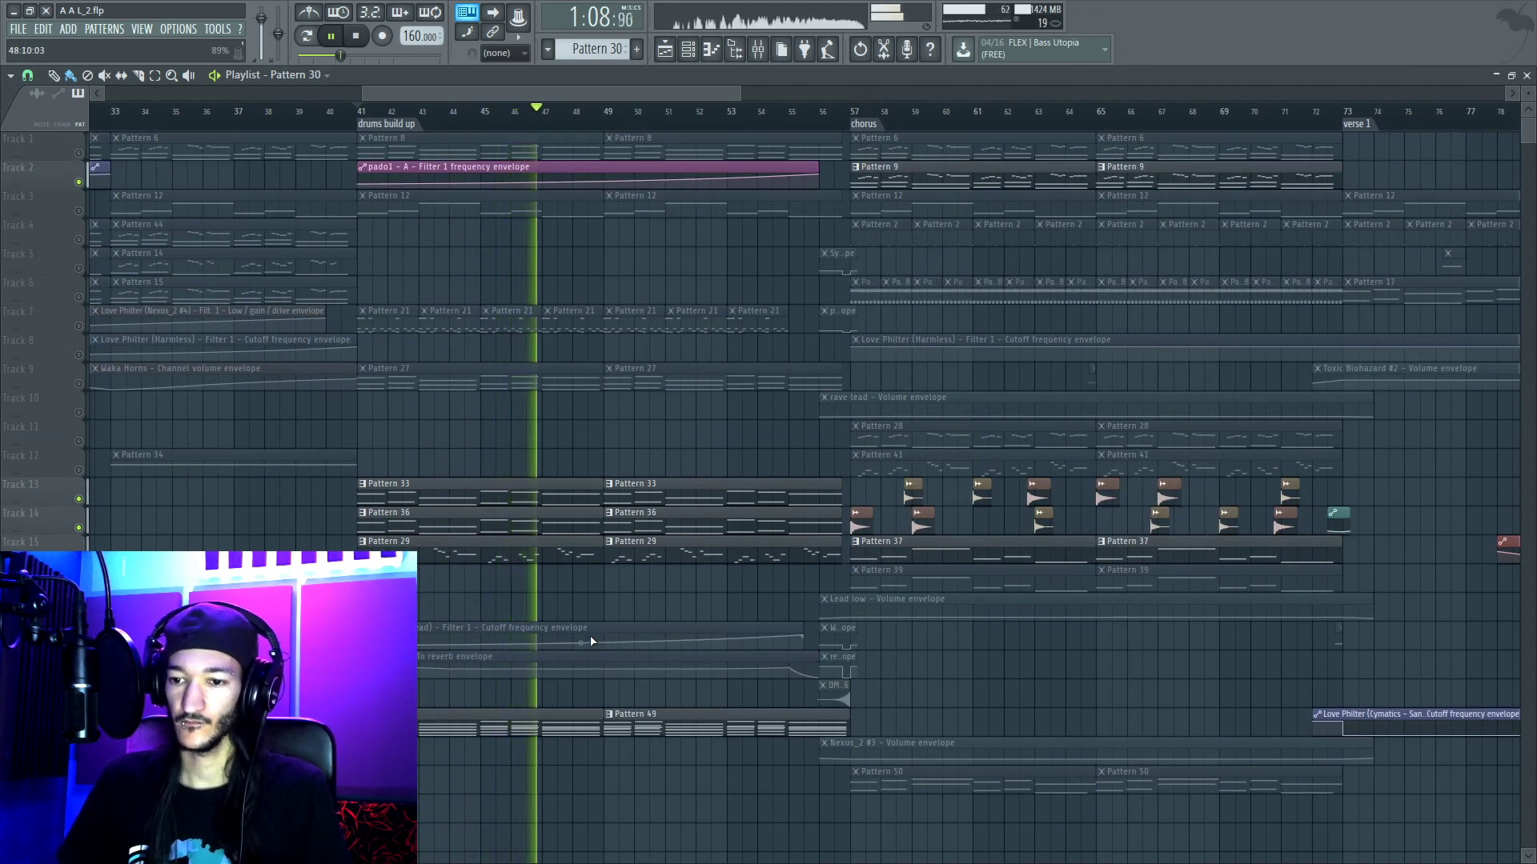
{"action": "key", "text": "space"}
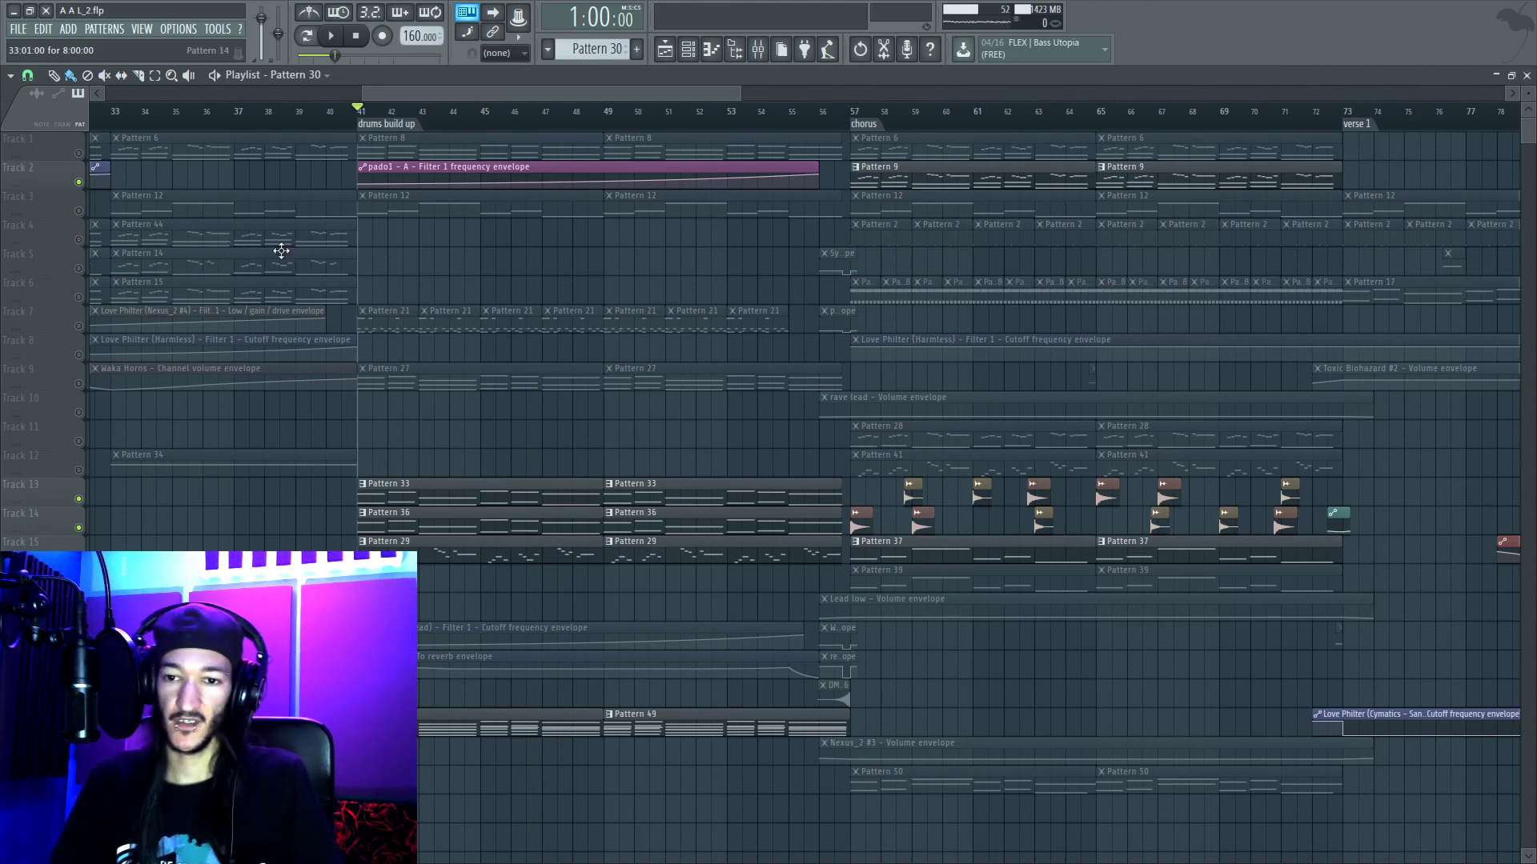
Step: Unmute all playlist tracks, play the start of the full drums build up and stop
{"action": "right_click", "coordinate": [80, 184]}
{"action": "key", "text": "space"}
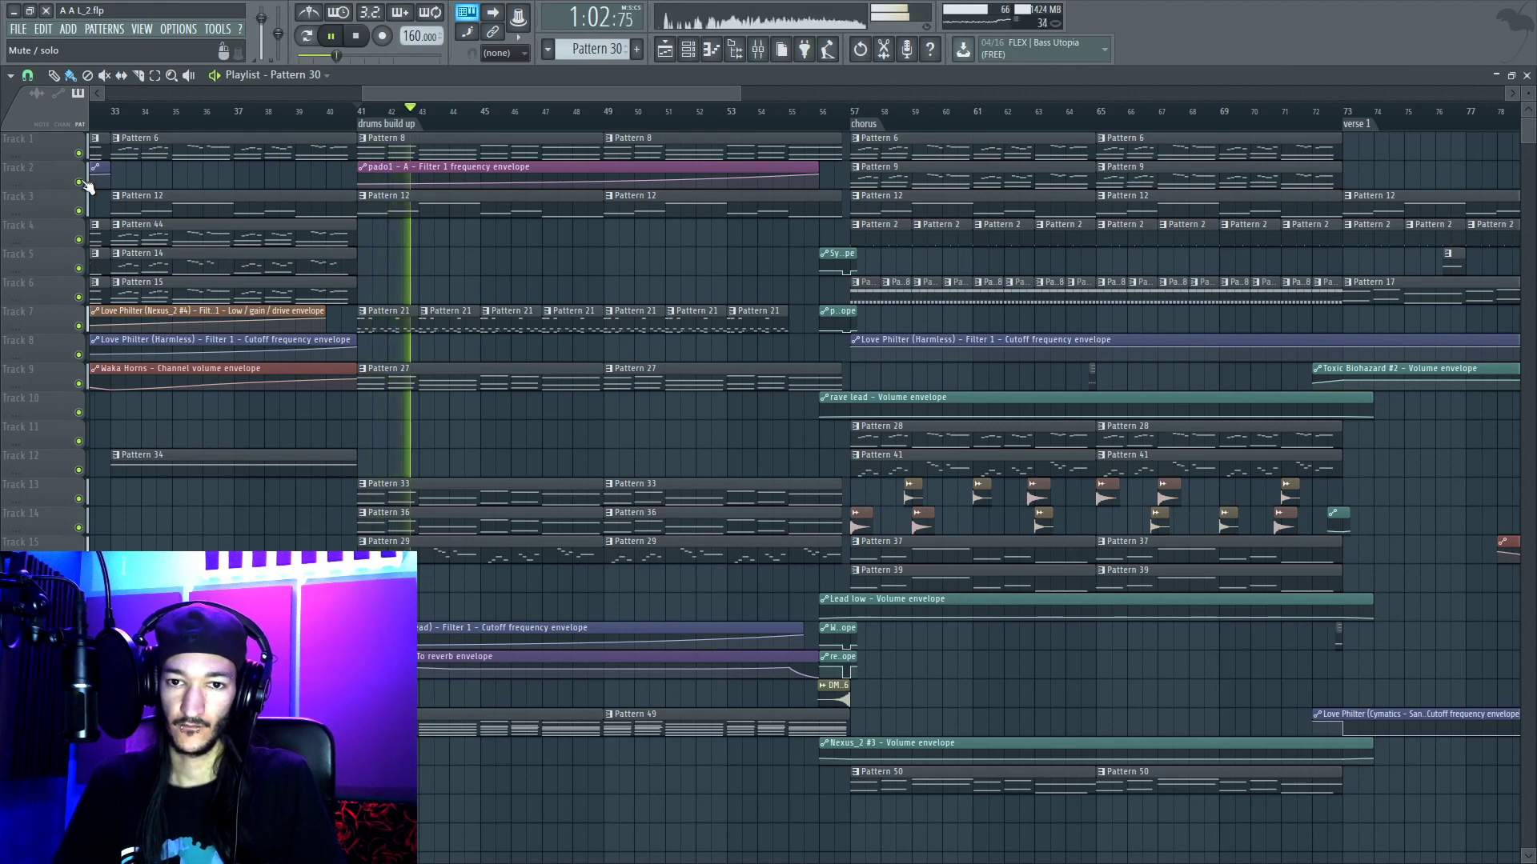
{"action": "key", "text": "space"}
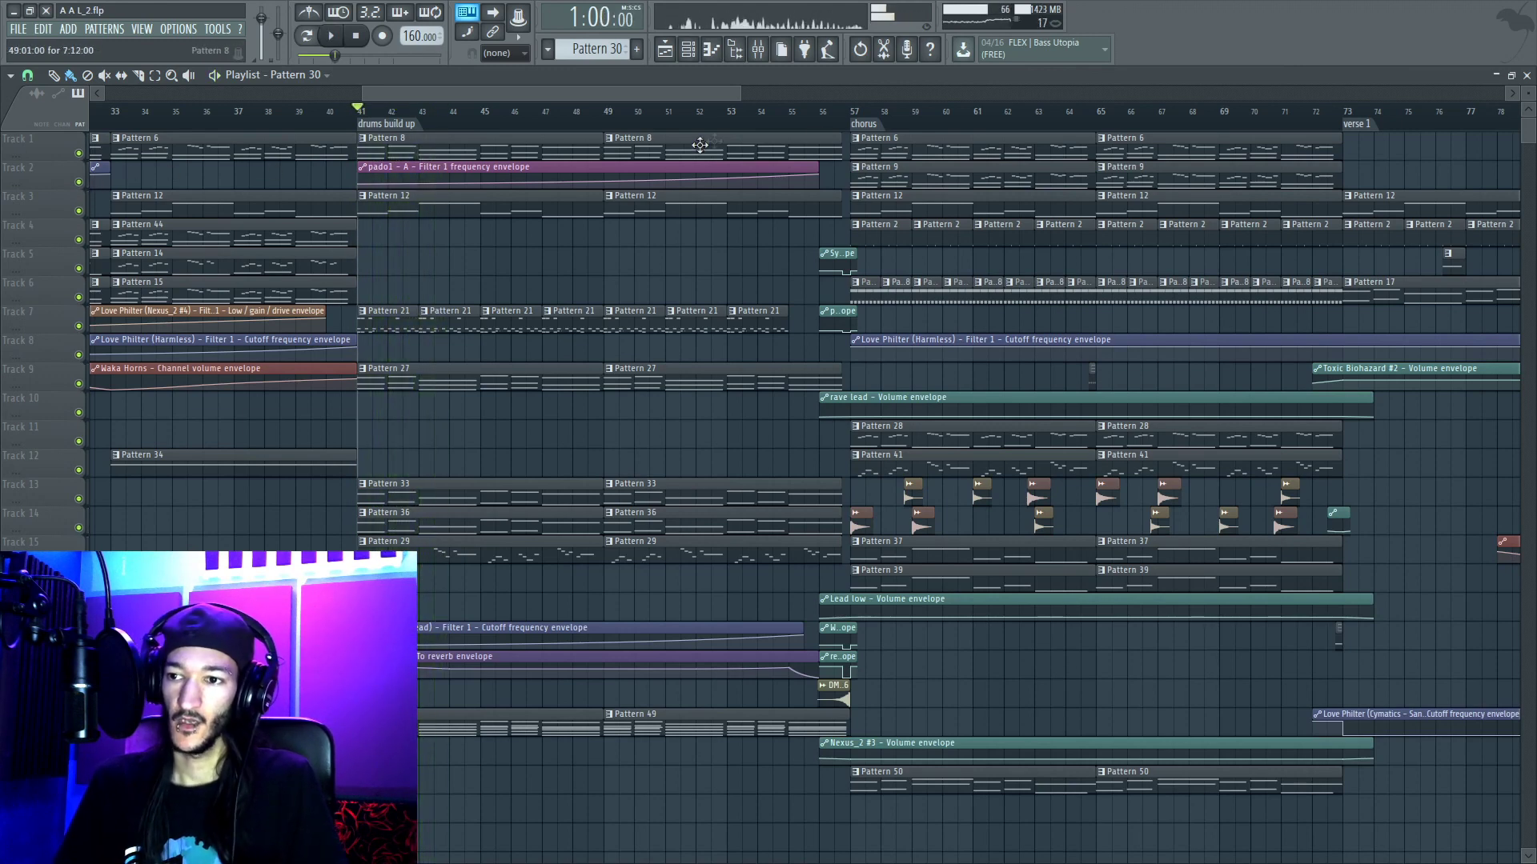
Step: Play the chorus briefly from bar 57 and return the song position to the drums build up marker at bar 41
{"action": "left_click_drag", "start_coordinate": [665, 92], "coordinate": [806, 94]}
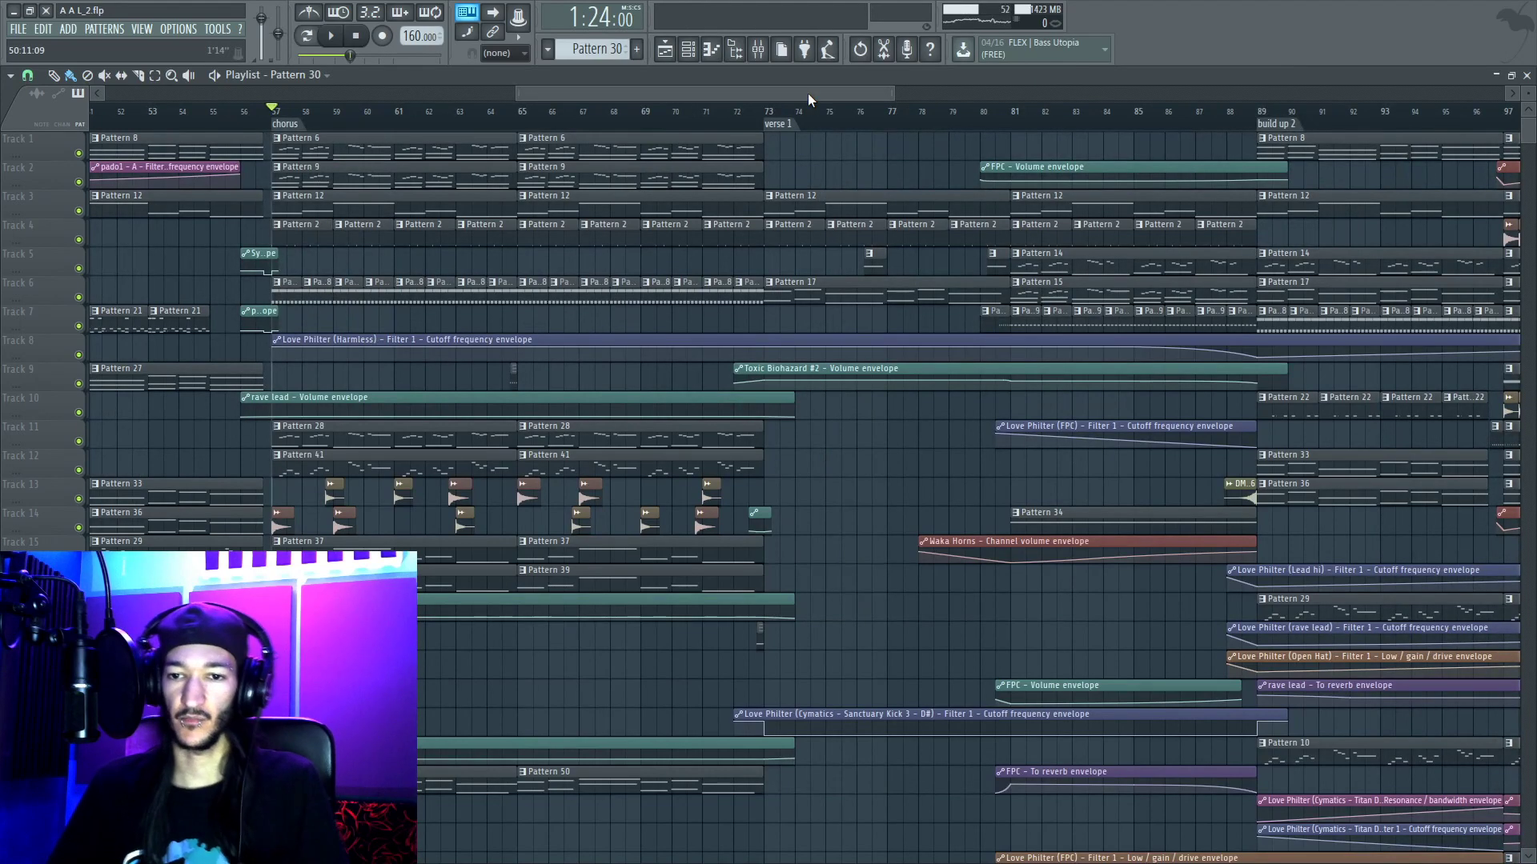
{"action": "left_click_drag", "start_coordinate": [810, 95], "coordinate": [708, 95]}
{"action": "key", "text": "space"}
{"action": "key", "text": "space"}
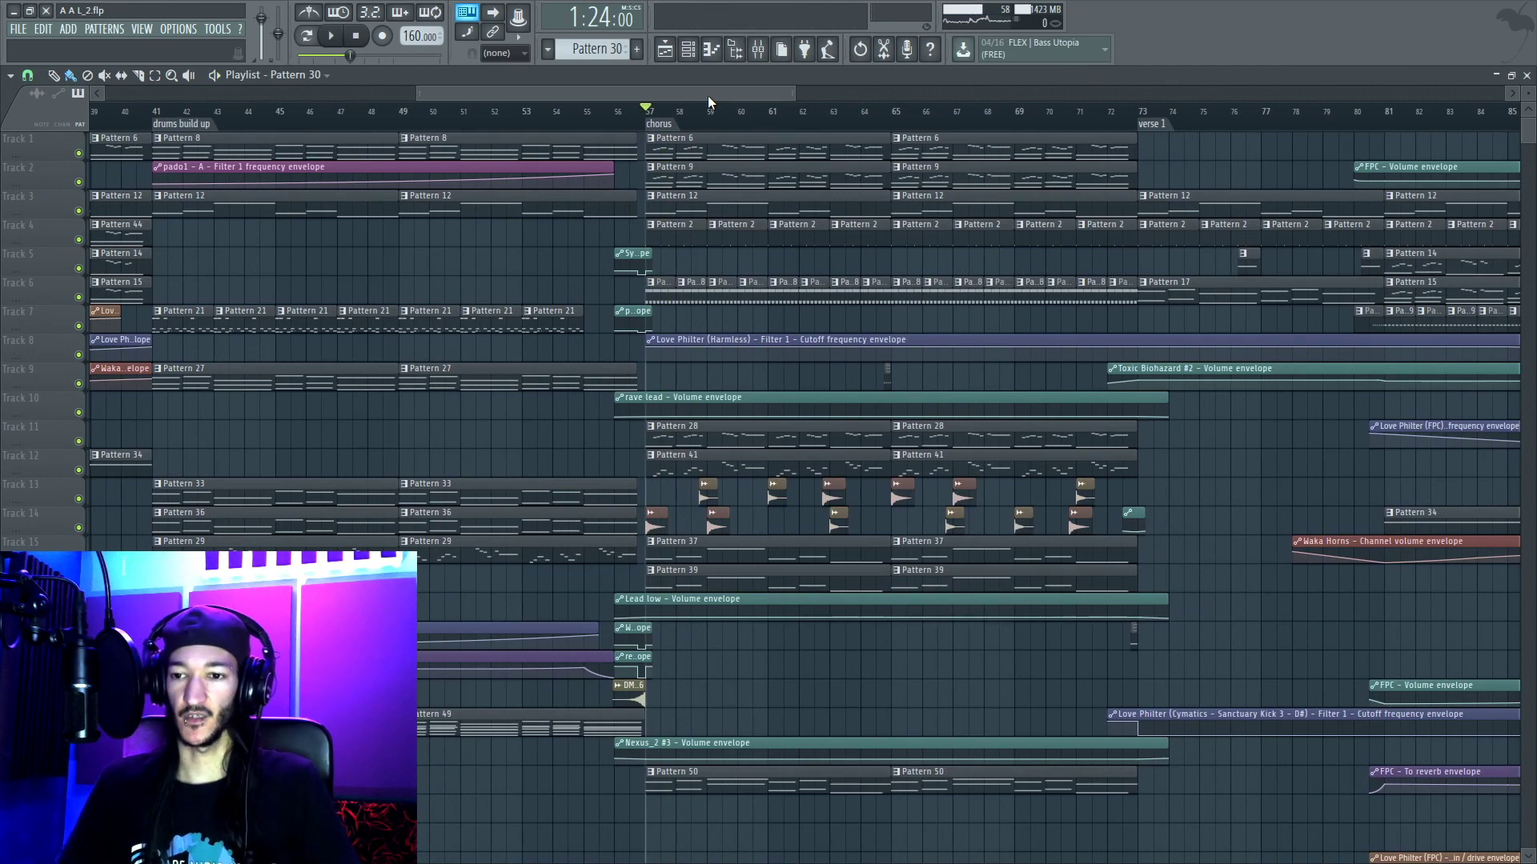
{"action": "left_click_drag", "start_coordinate": [708, 94], "coordinate": [642, 97]}
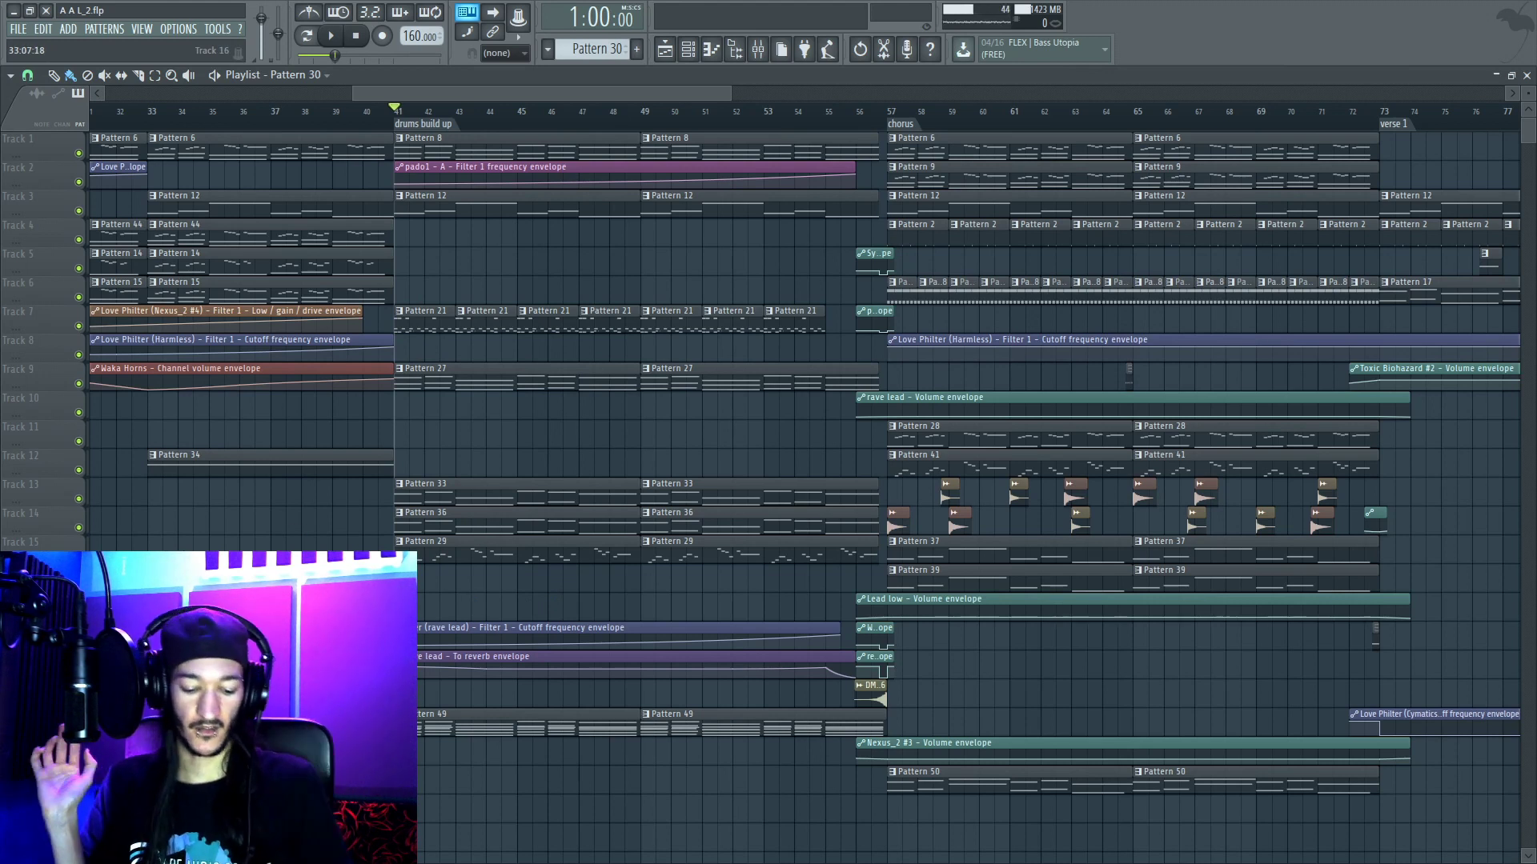
Step: Play the build up with Track 15 soloed and Track 18's rave lead cutoff envelope added, ending with all tracks unmuted
{"action": "key", "text": "space"}
{"action": "left_click", "coordinate": [79, 556], "text": "ctrl"}
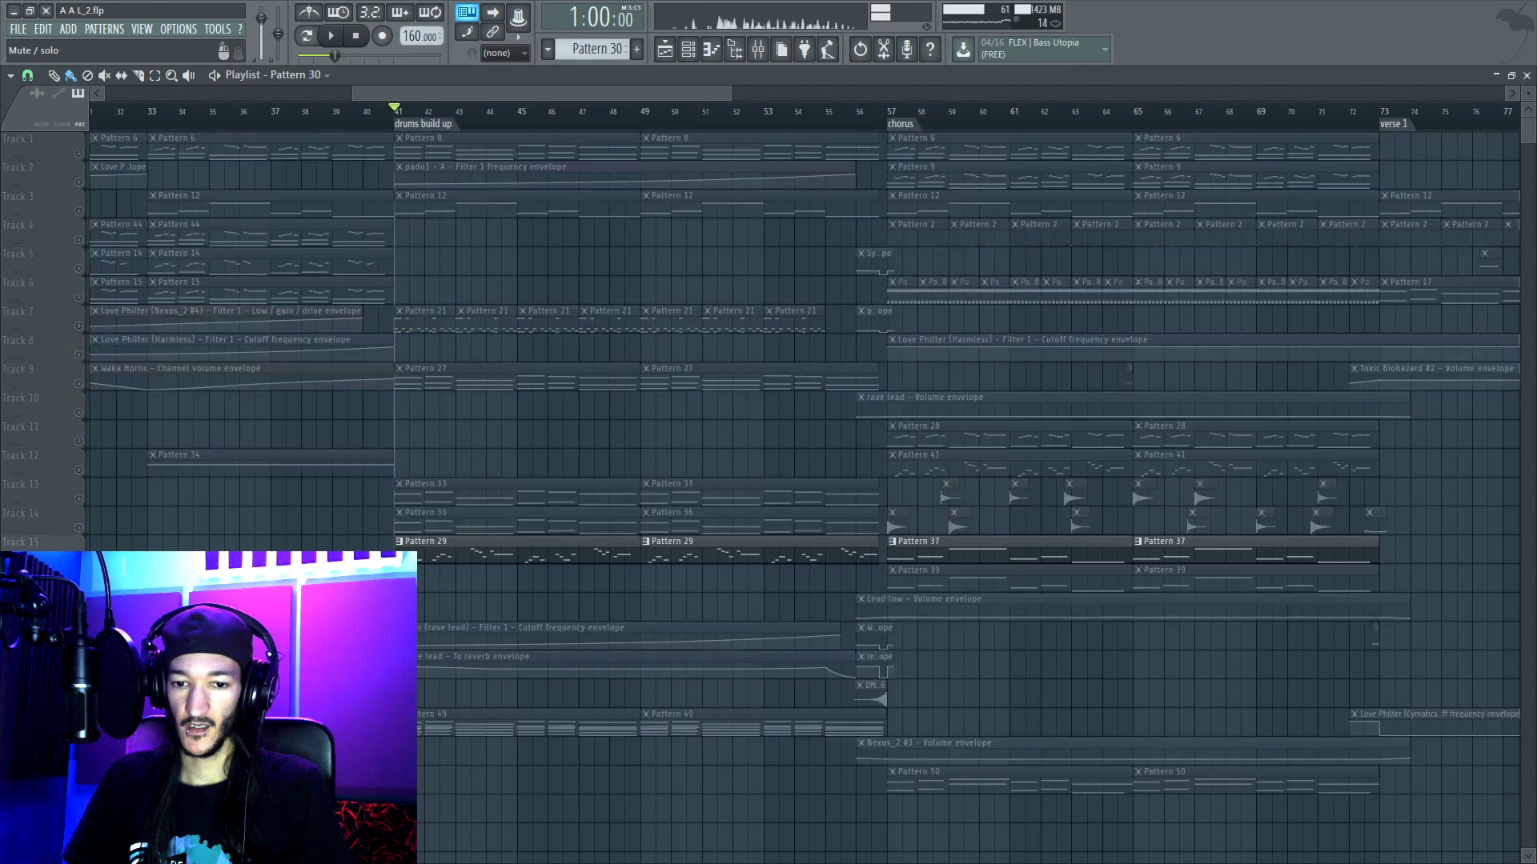
{"action": "left_click", "coordinate": [40, 630]}
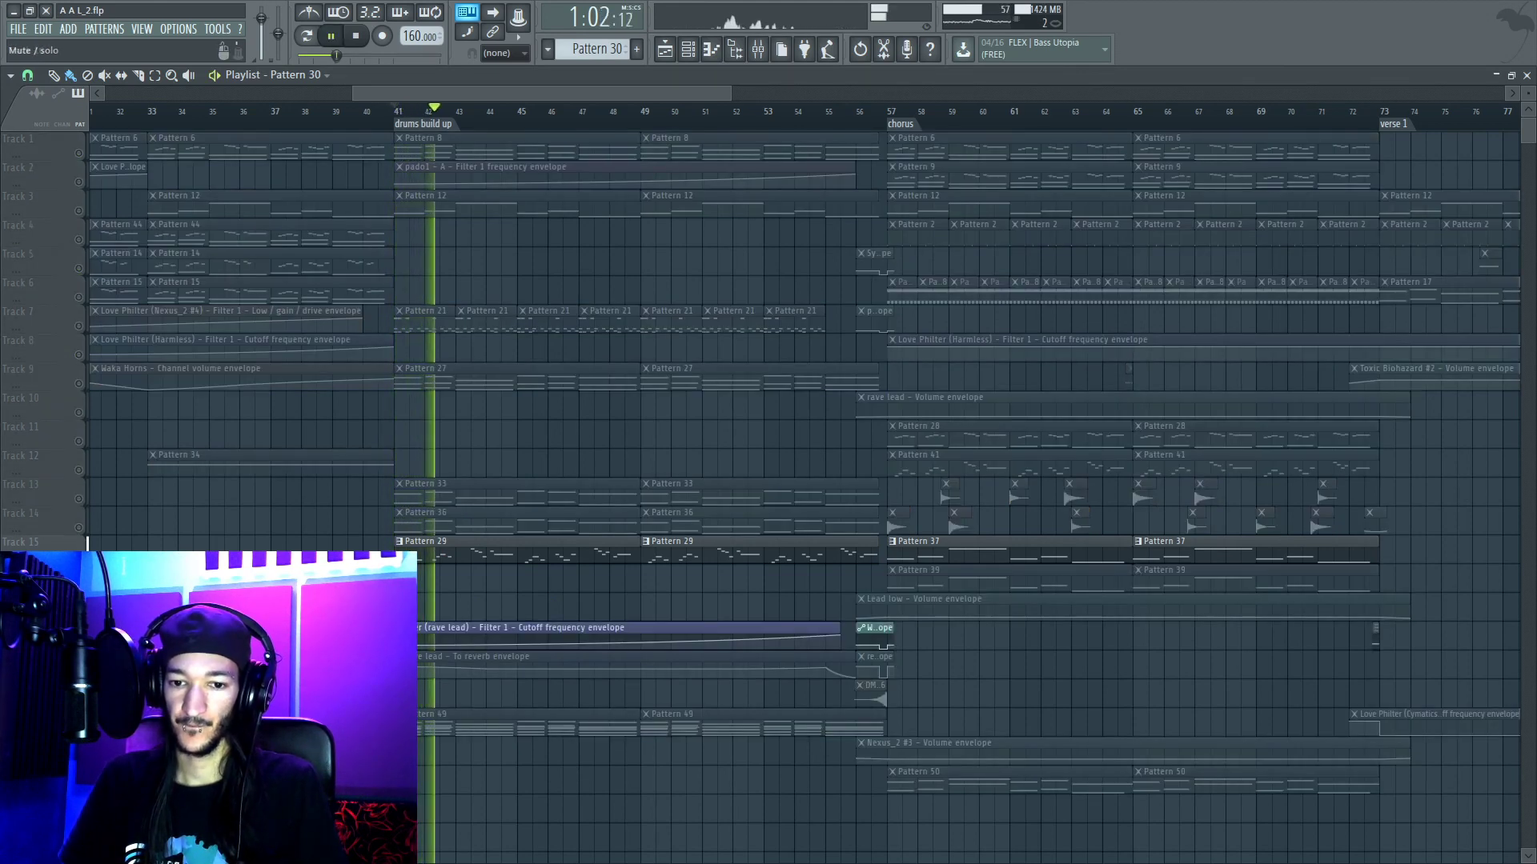
{"action": "left_click", "coordinate": [79, 557], "text": "ctrl"}
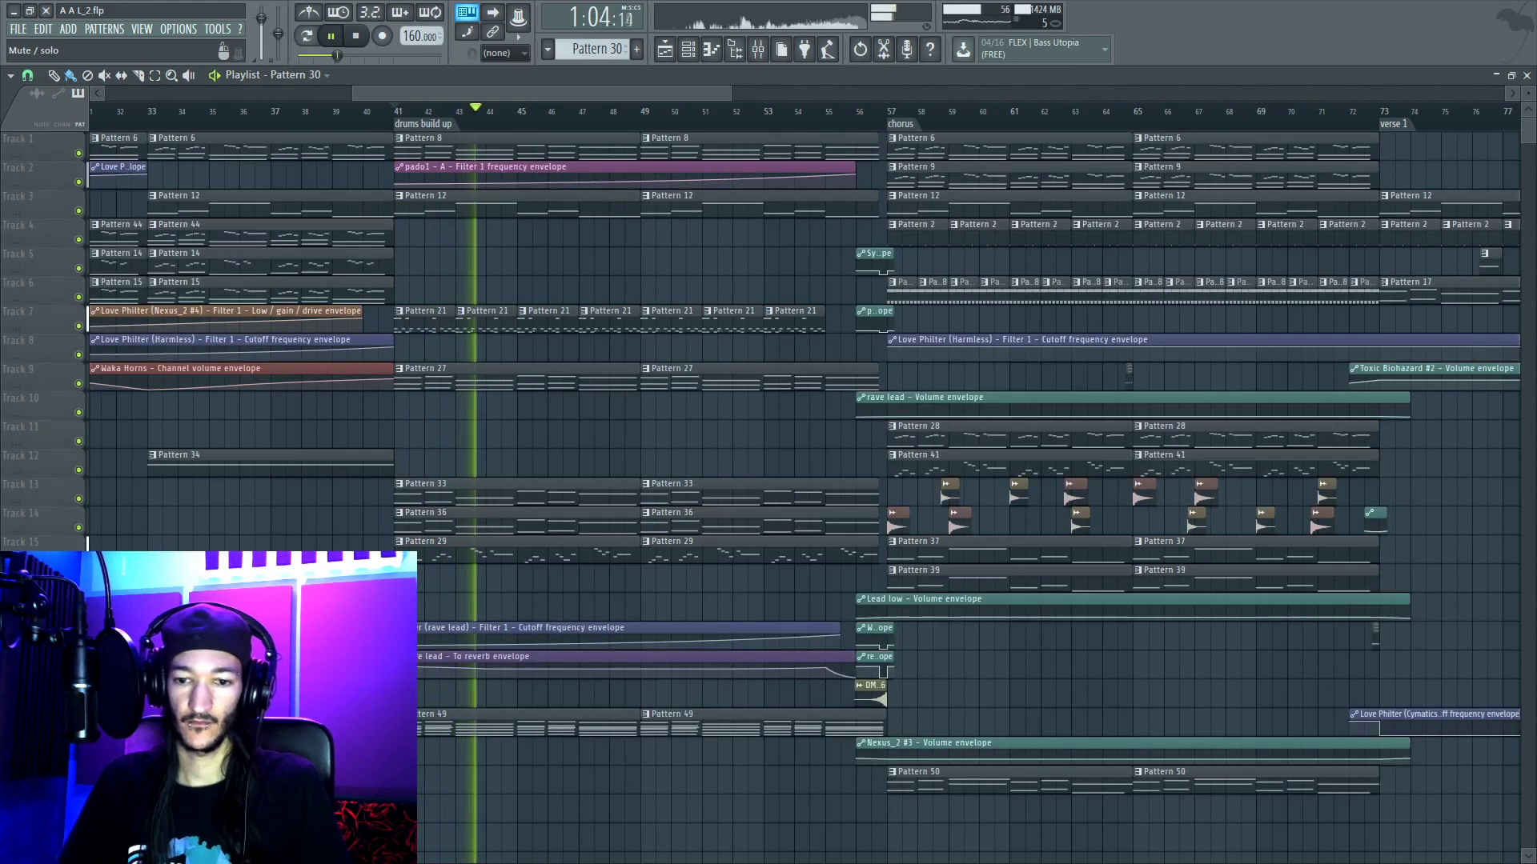
Step: Play the full drums build up through to the chorus, stop, and set the song position at bar 57
{"action": "left_click_drag", "start_coordinate": [463, 97], "coordinate": [542, 95]}
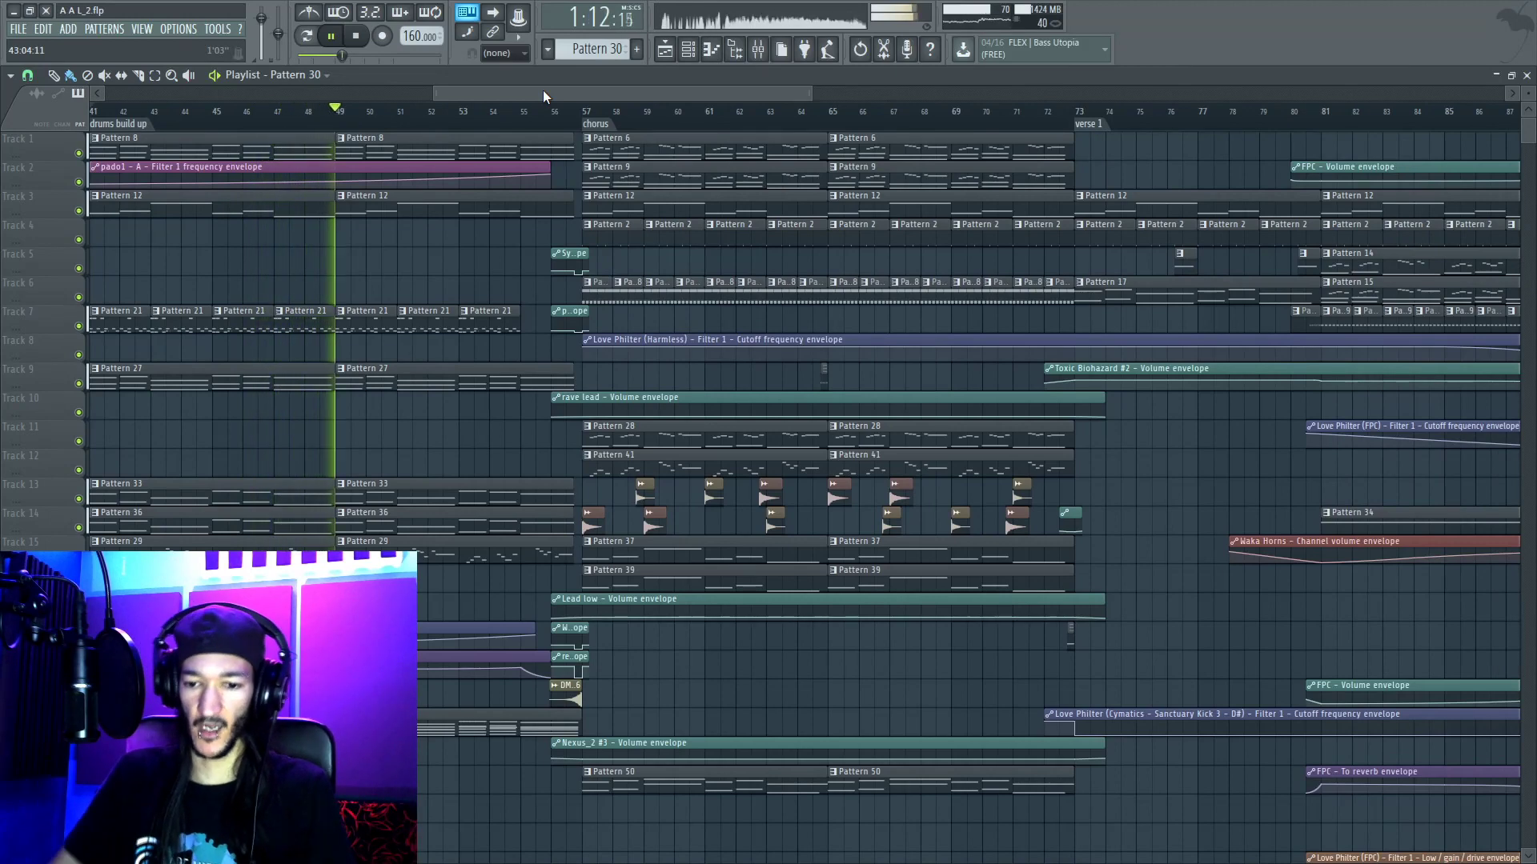
{"action": "left_click_drag", "start_coordinate": [541, 93], "coordinate": [583, 94]}
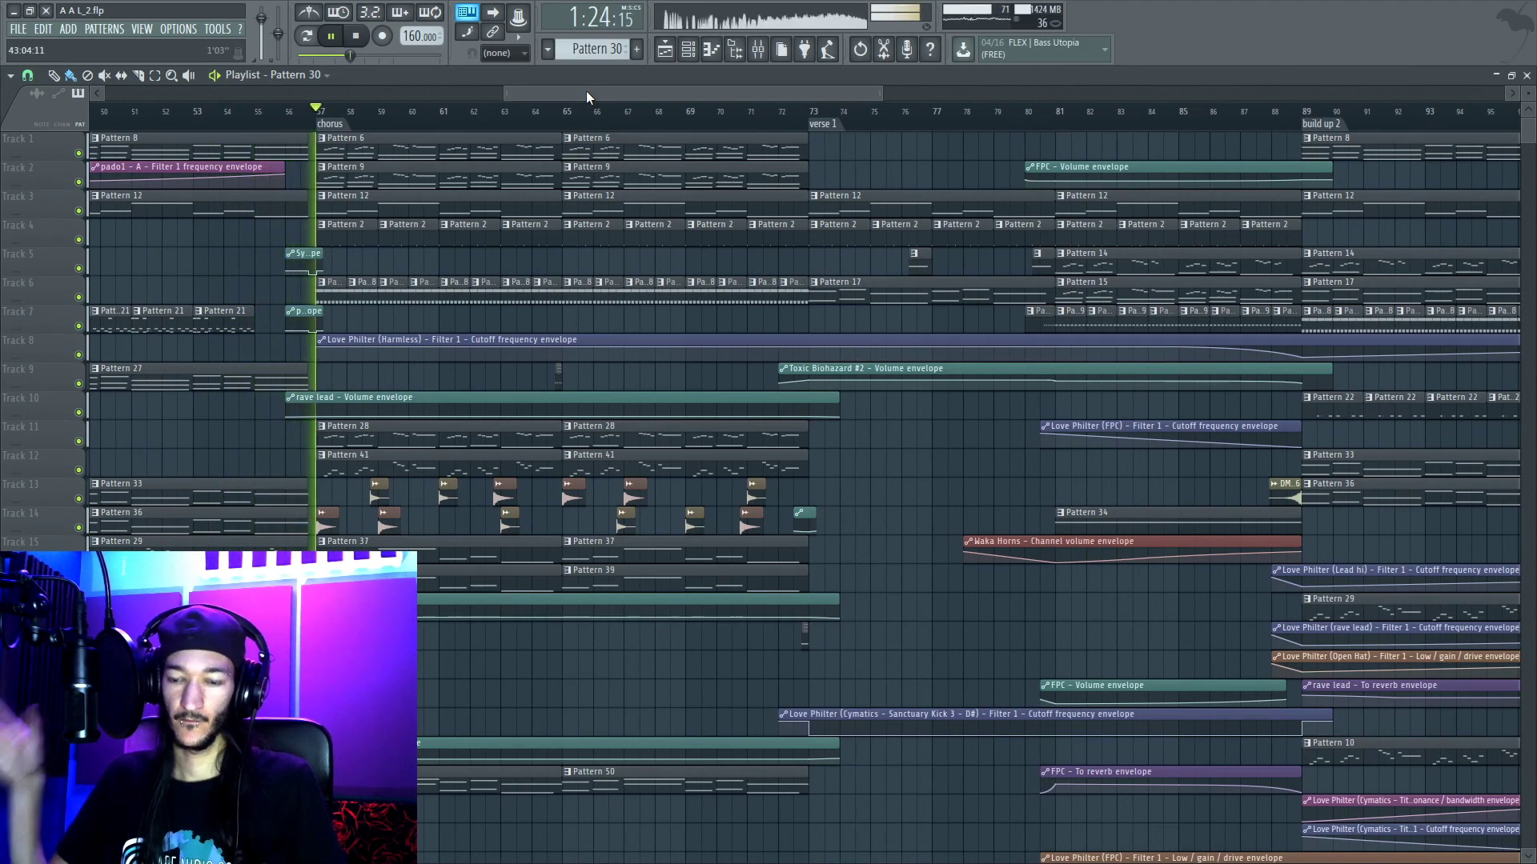
{"action": "key", "text": "space"}
{"action": "left_click", "coordinate": [284, 113]}
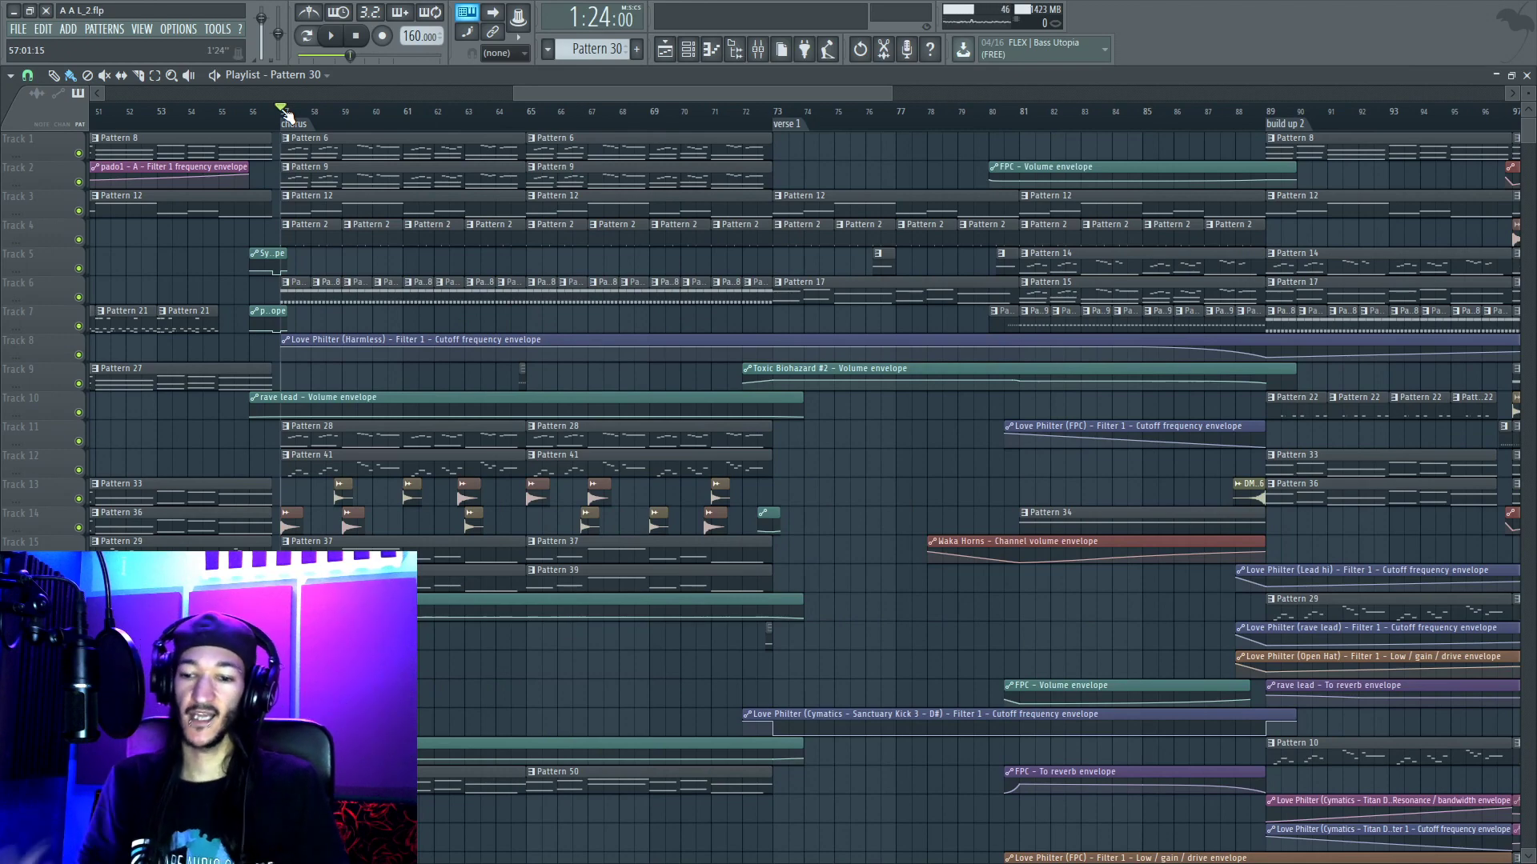
Step: Play the chorus from bar 57, solo Track 12 with Pattern 41 and unmute Track 11 with Pattern 28
{"action": "scroll", "coordinate": [285, 120], "scroll_direction": "down", "scroll_amount": 3}
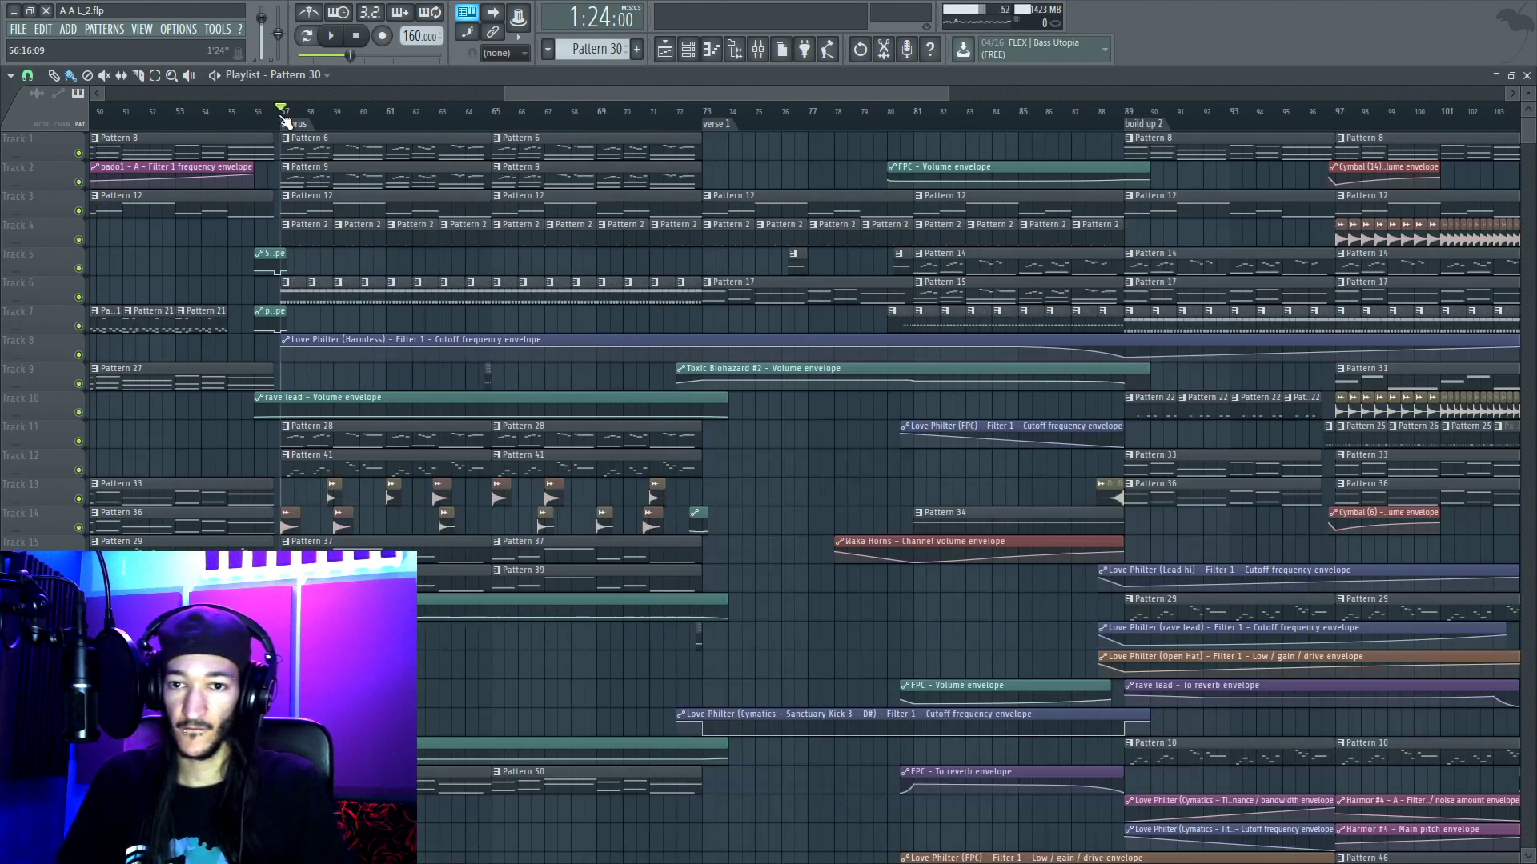
{"action": "scroll", "coordinate": [304, 121], "scroll_direction": "up", "scroll_amount": 3}
{"action": "key", "text": "space"}
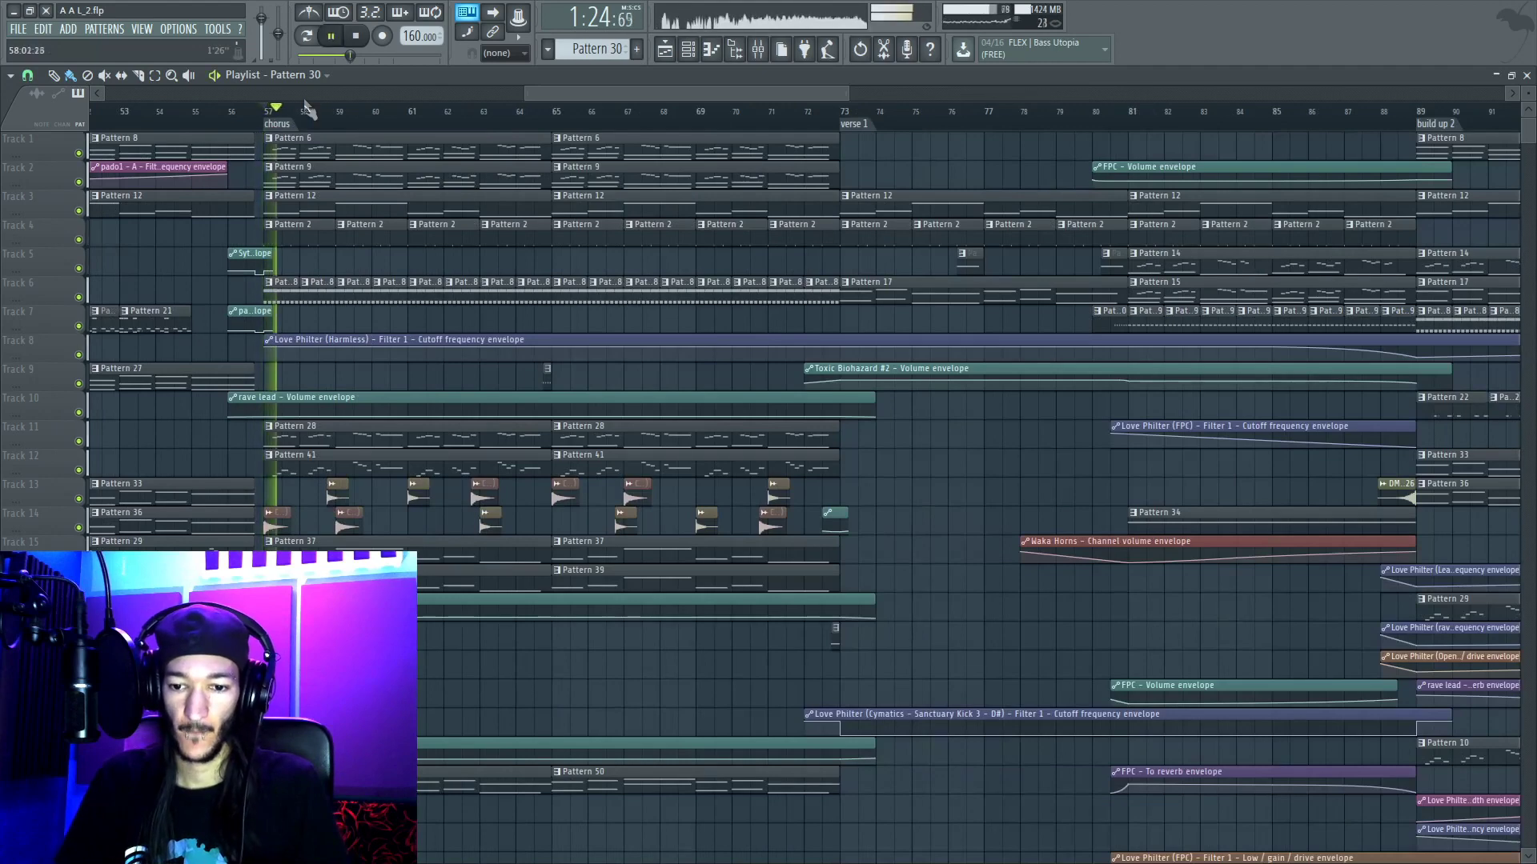
{"action": "right_click", "coordinate": [79, 470]}
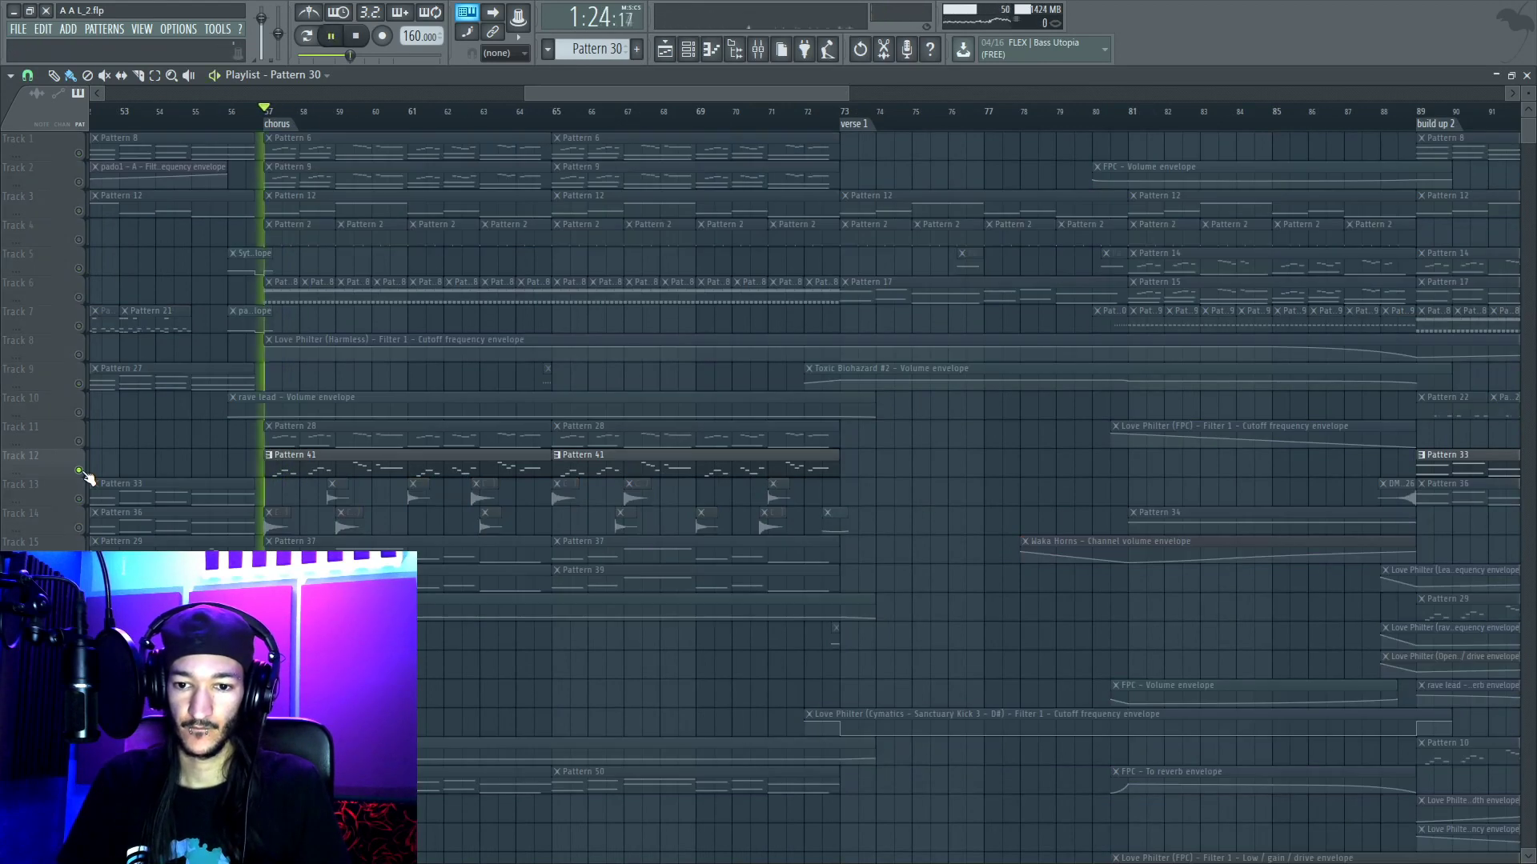
{"action": "left_click", "coordinate": [80, 441]}
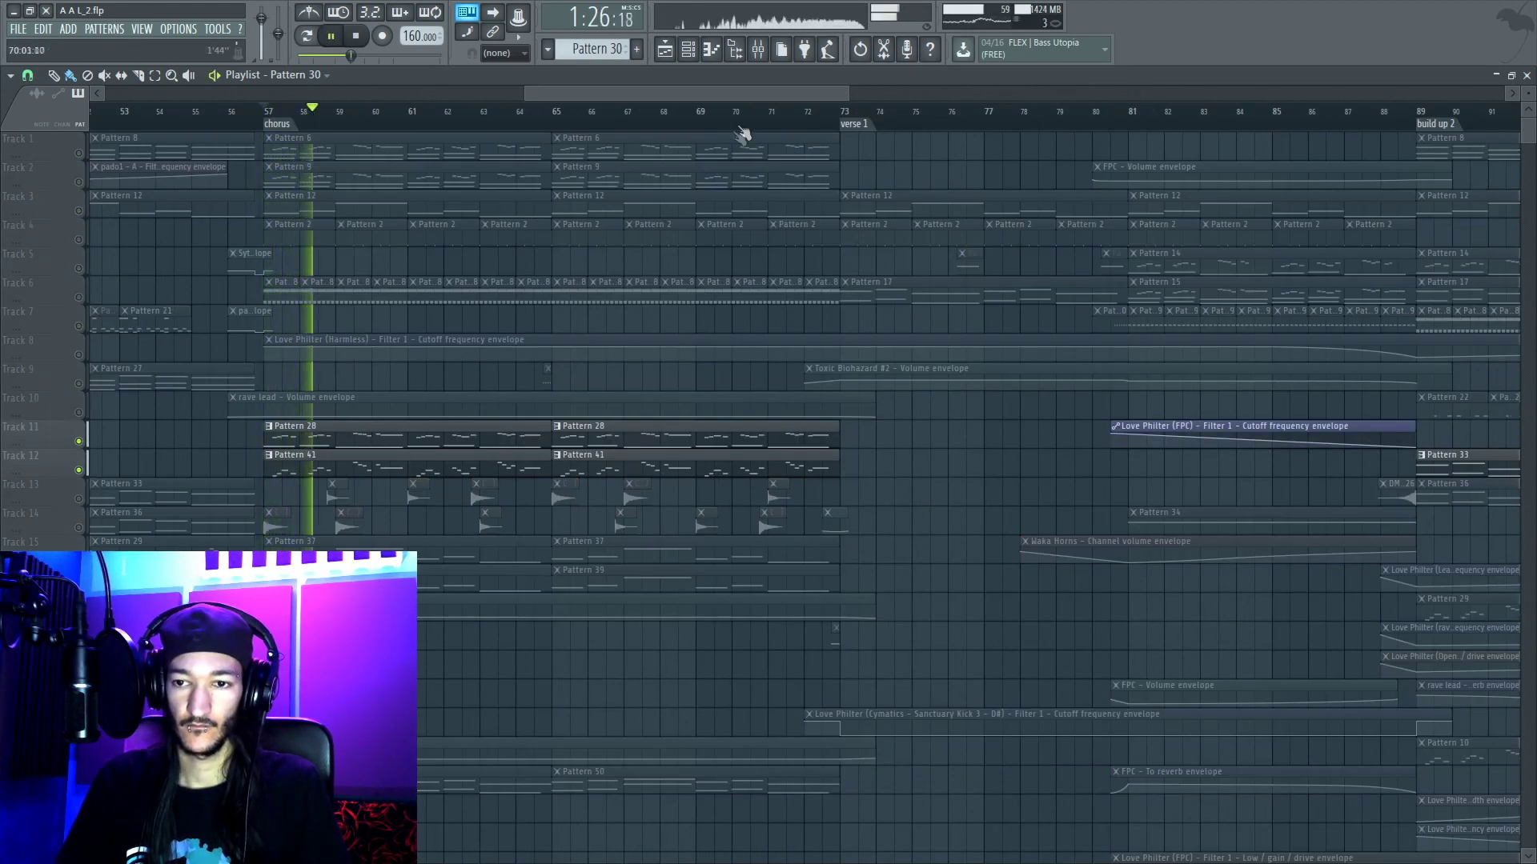
Step: Unmute Tracks 1, 2 and 3 to layer Patterns 6, 9 and 12 under the chorus leads, and stop playback
{"action": "scroll", "coordinate": [149, 150], "scroll_direction": "up", "scroll_amount": 1}
{"action": "left_click_drag", "start_coordinate": [85, 153], "coordinate": [88, 220]}
{"action": "scroll", "coordinate": [197, 366], "scroll_direction": "down", "scroll_amount": 3}
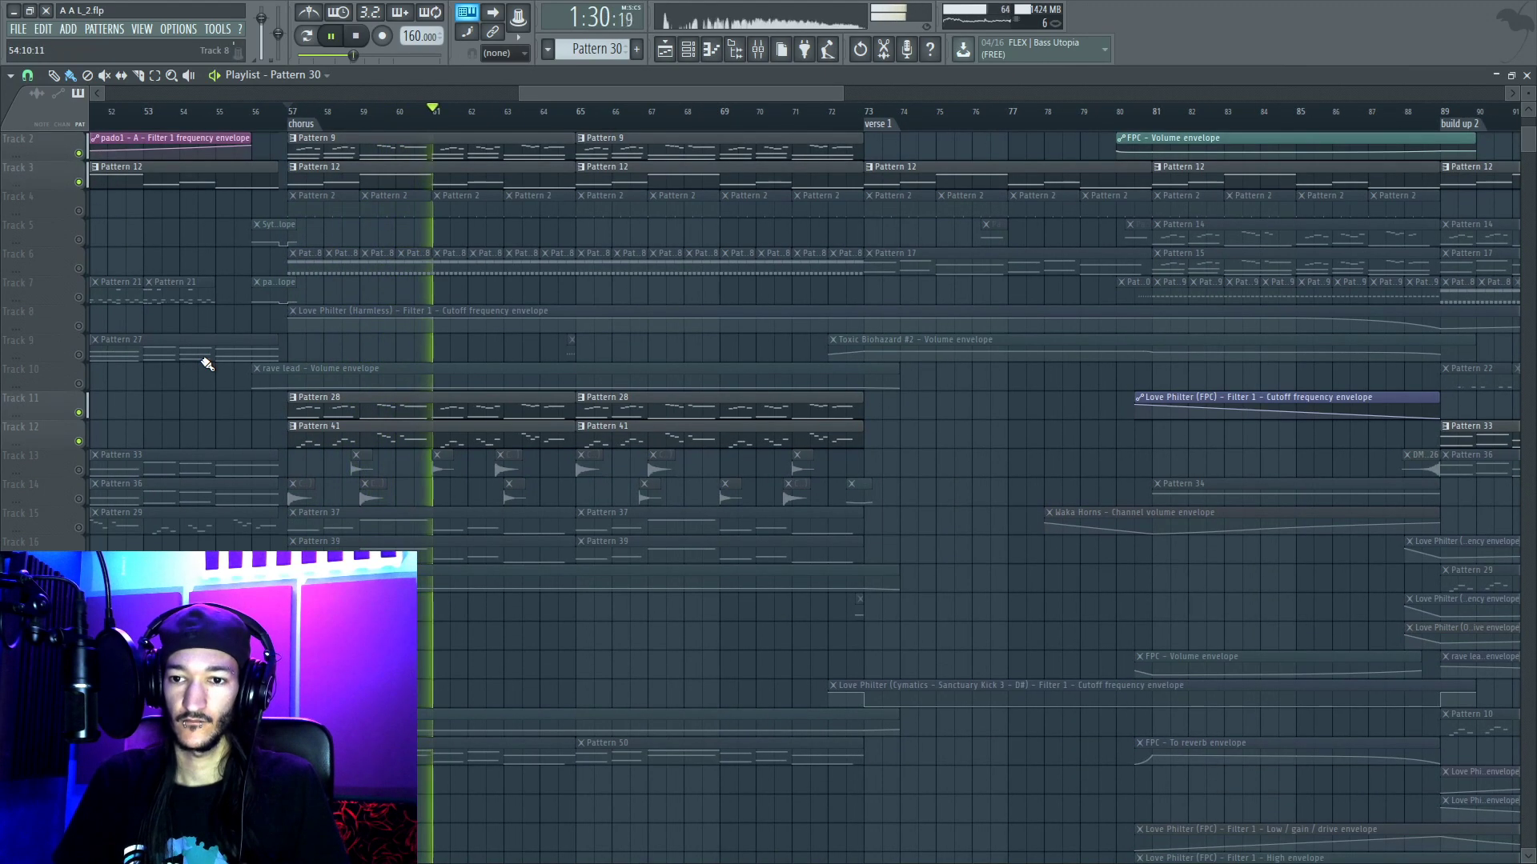
{"action": "key", "text": "space"}
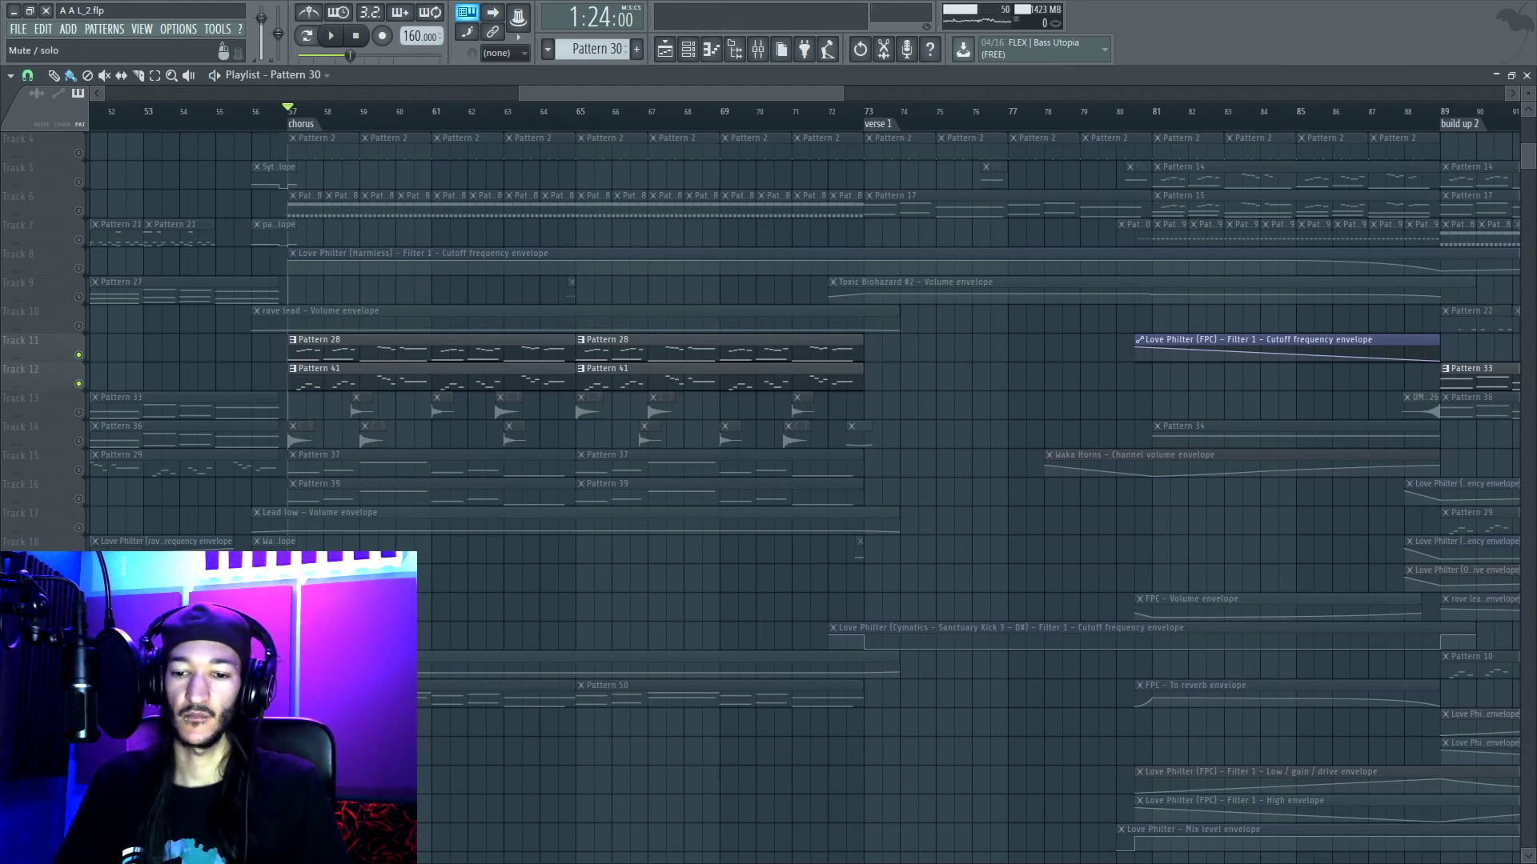
Step: Add Track 23 with Pattern 50 to the playing chorus and mute Tracks 1, 2 and 3 to expose the leads
{"action": "left_click", "coordinate": [78, 700]}
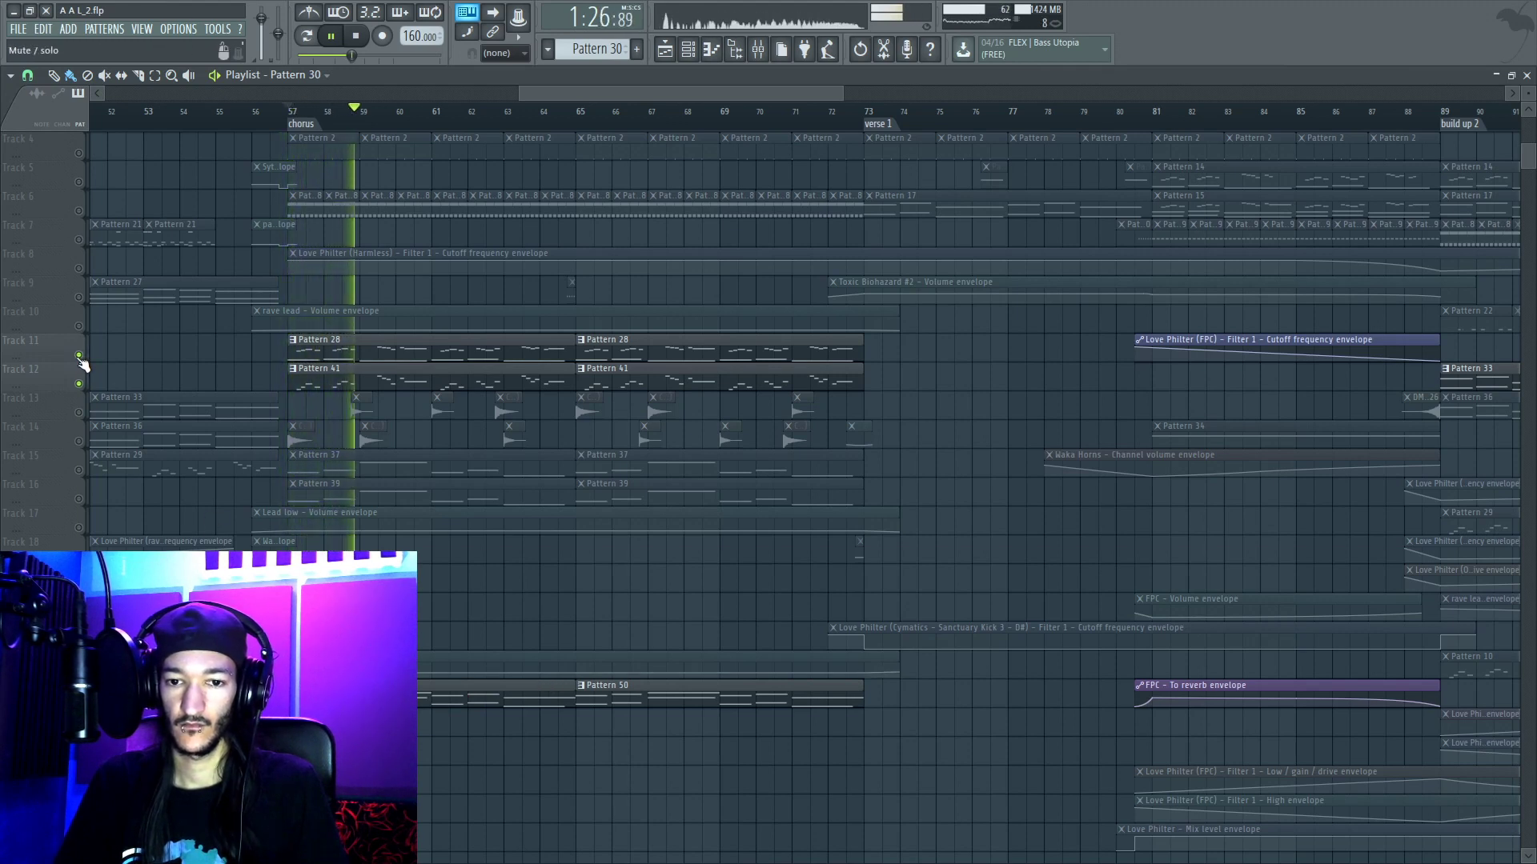
{"action": "scroll", "coordinate": [102, 257], "scroll_direction": "up", "scroll_amount": 3}
{"action": "left_click", "coordinate": [78, 153]}
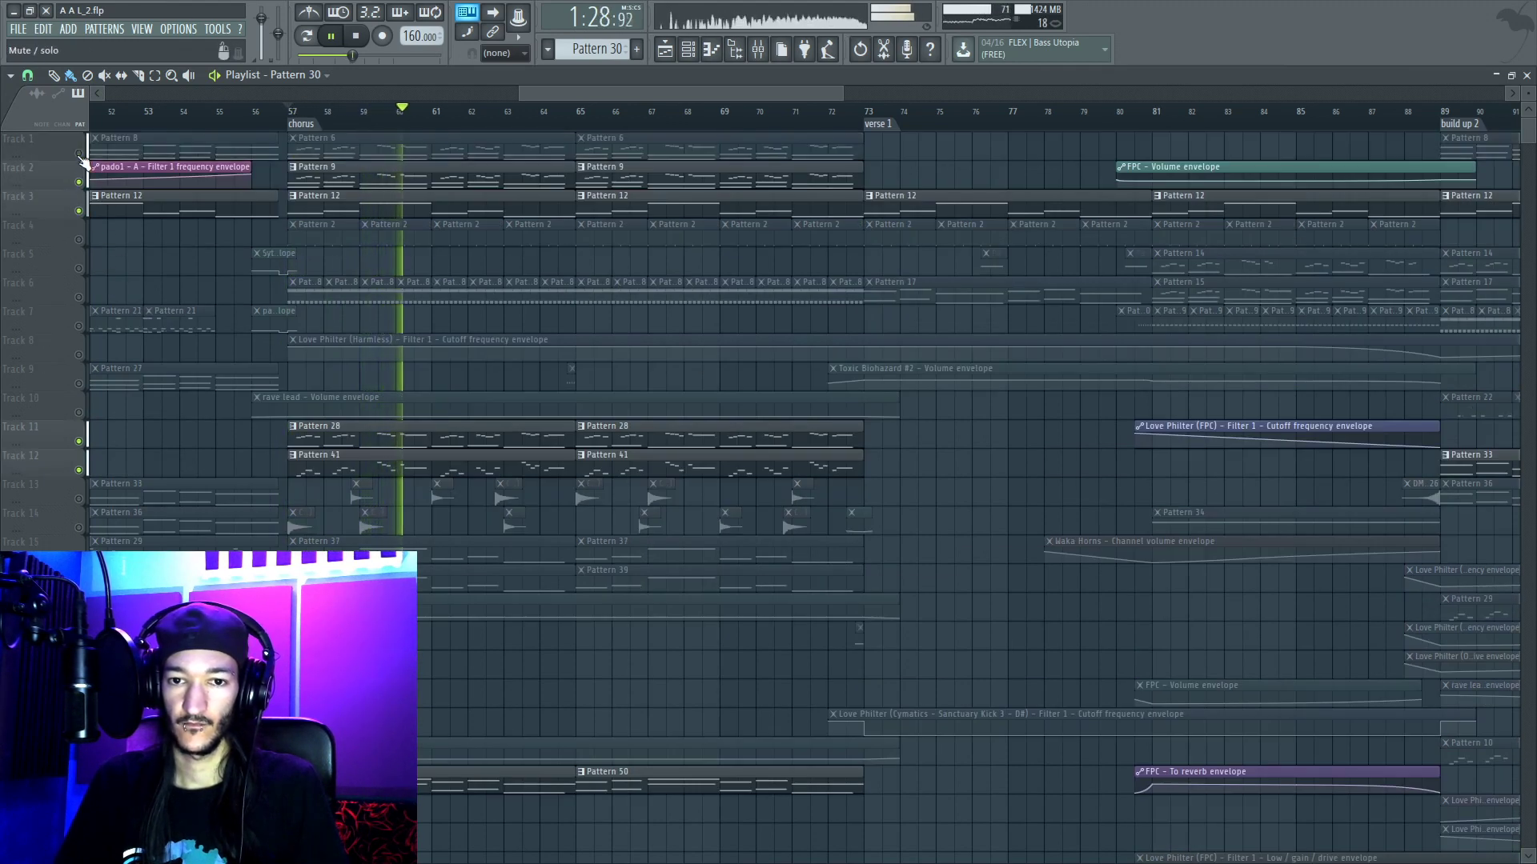
{"action": "left_click", "coordinate": [79, 182]}
{"action": "scroll", "coordinate": [177, 301], "scroll_direction": "down", "scroll_amount": 1}
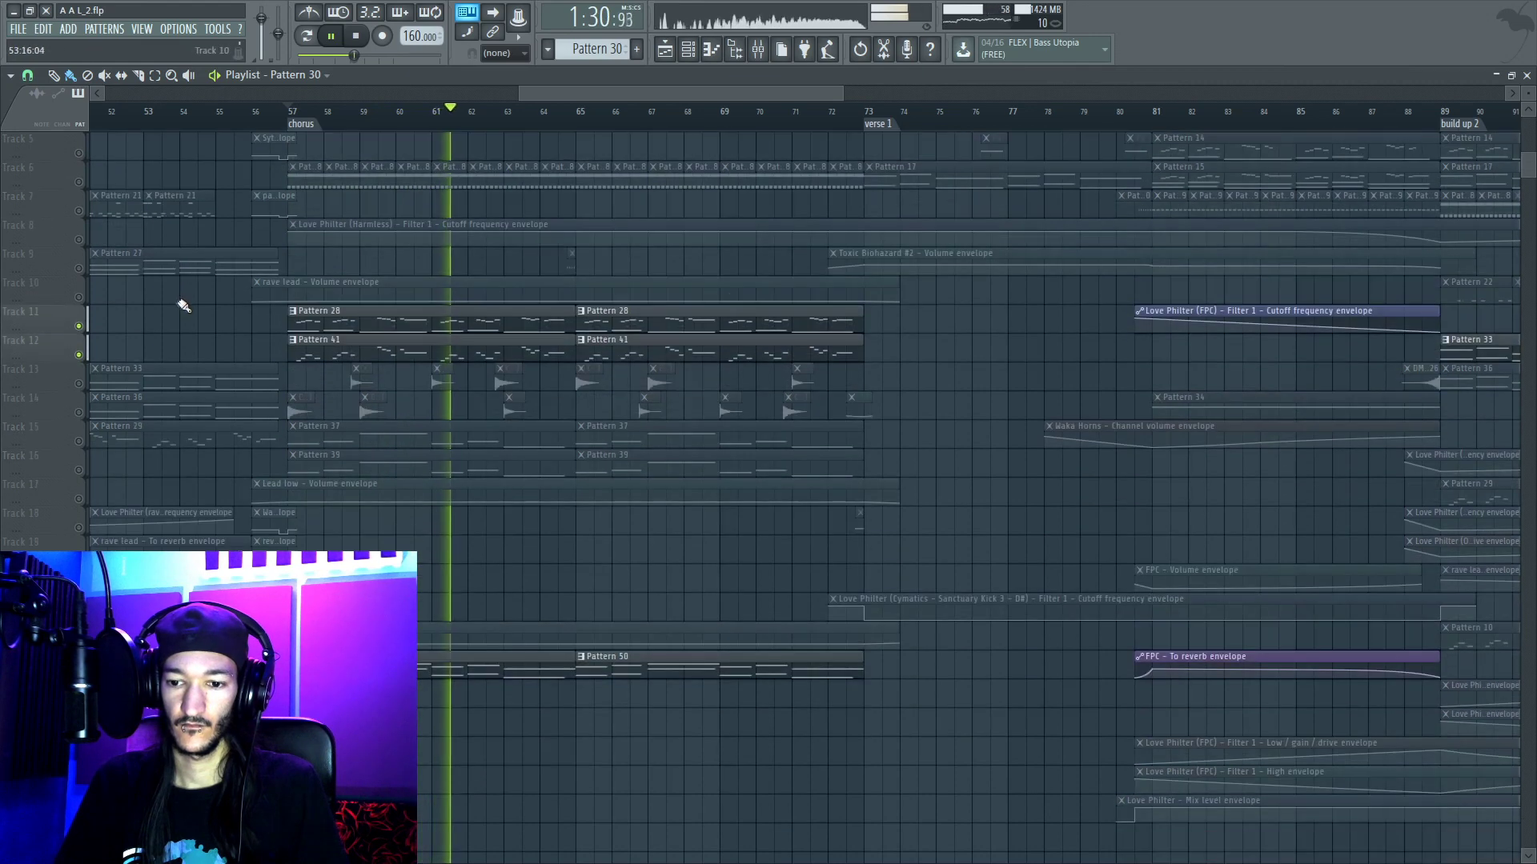
{"action": "scroll", "coordinate": [102, 233], "scroll_direction": "up", "scroll_amount": 1}
{"action": "left_click", "coordinate": [78, 211]}
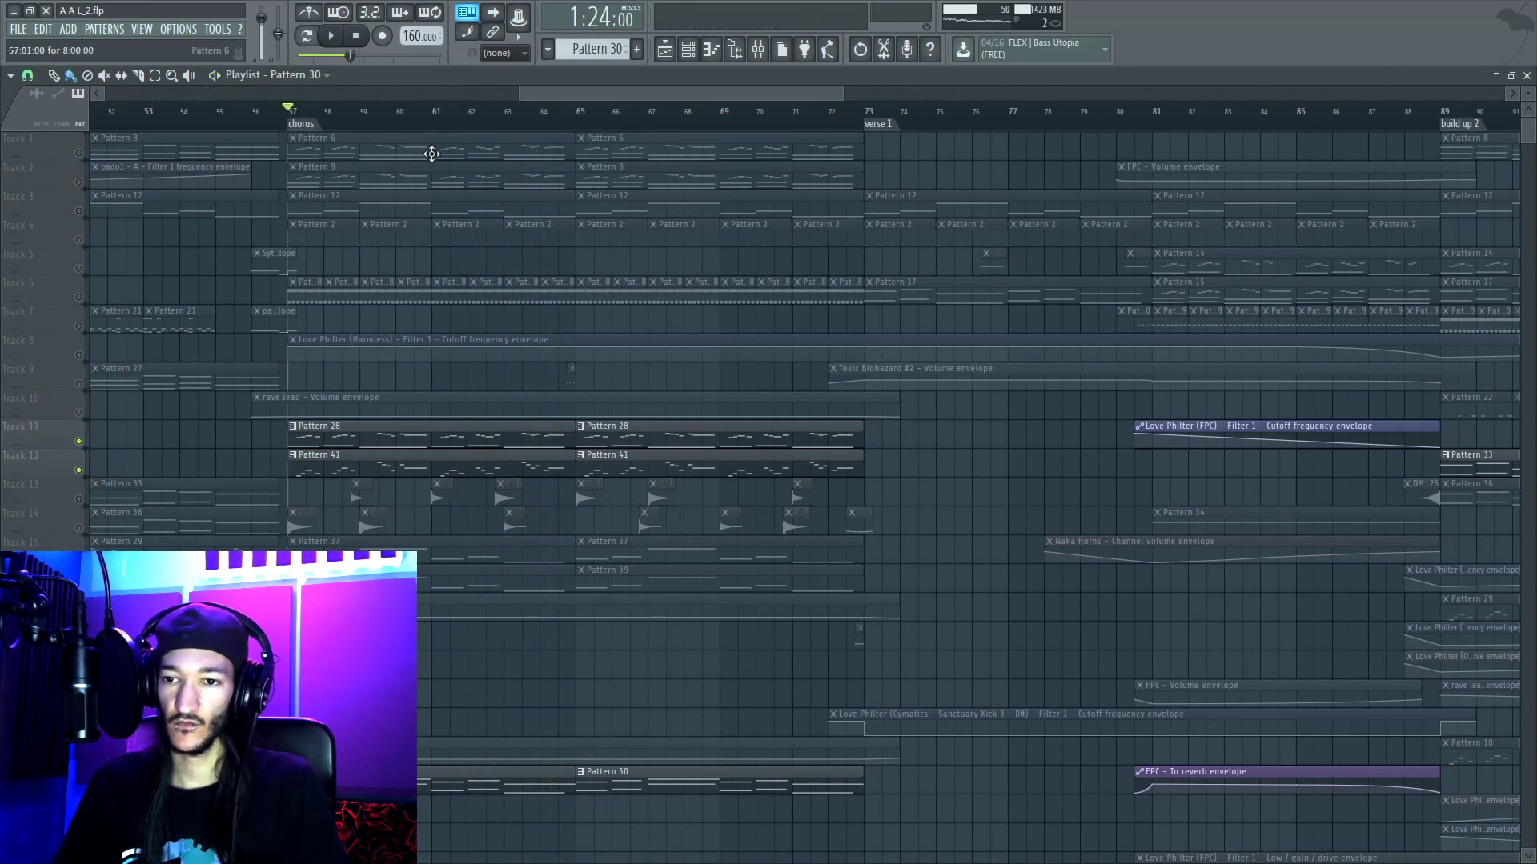
Step: Unmute all tracks and play the full chorus from bar 57, stopping with the song position at verse 1, bar 73
{"action": "left_click", "coordinate": [78, 153]}
{"action": "key", "text": "space"}
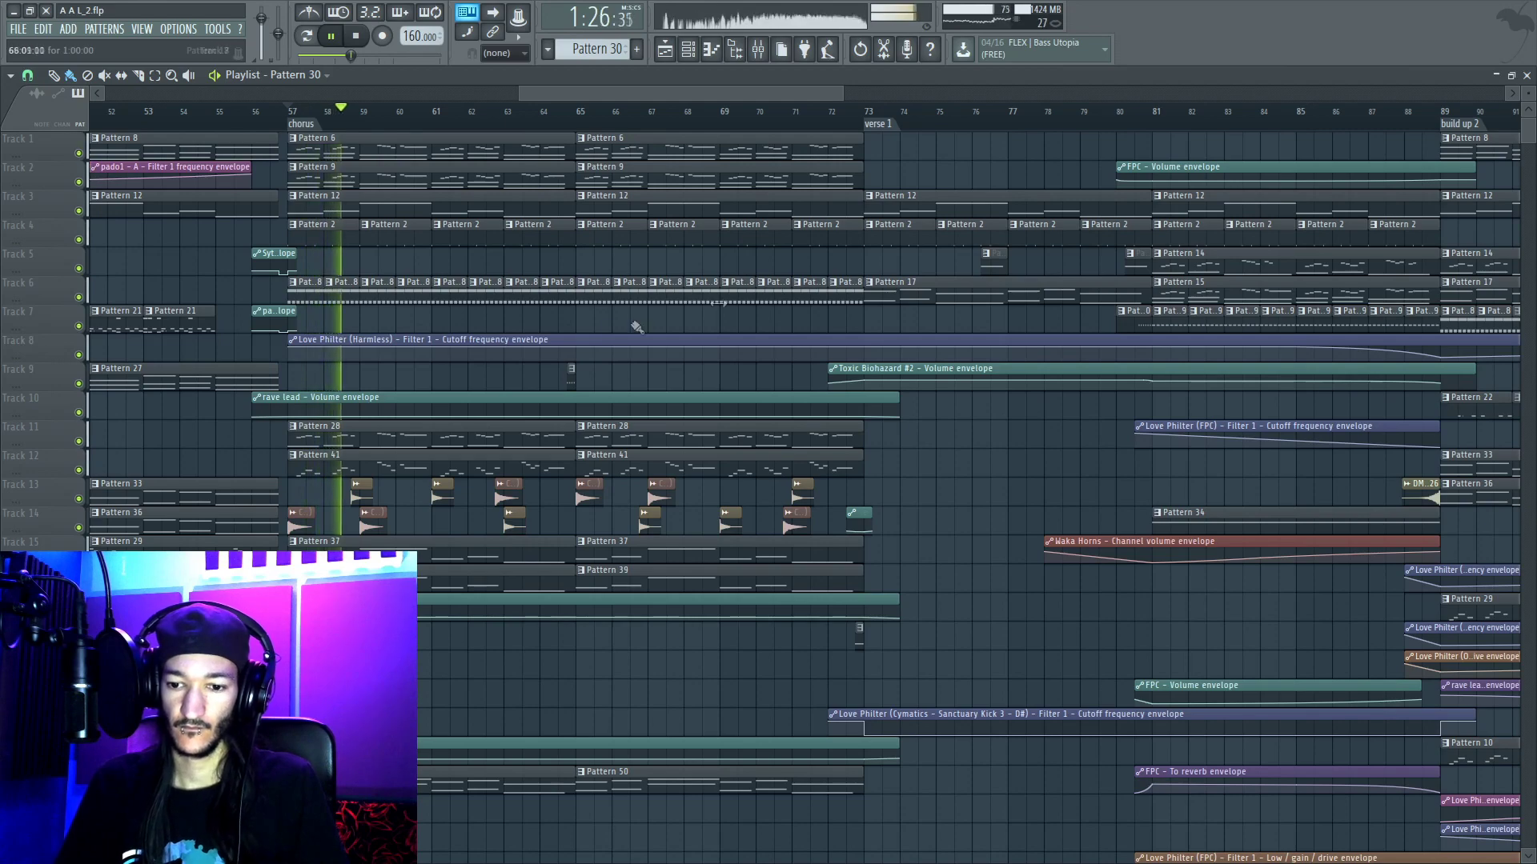
{"action": "left_click_drag", "start_coordinate": [573, 96], "coordinate": [702, 97]}
{"action": "key", "text": "space"}
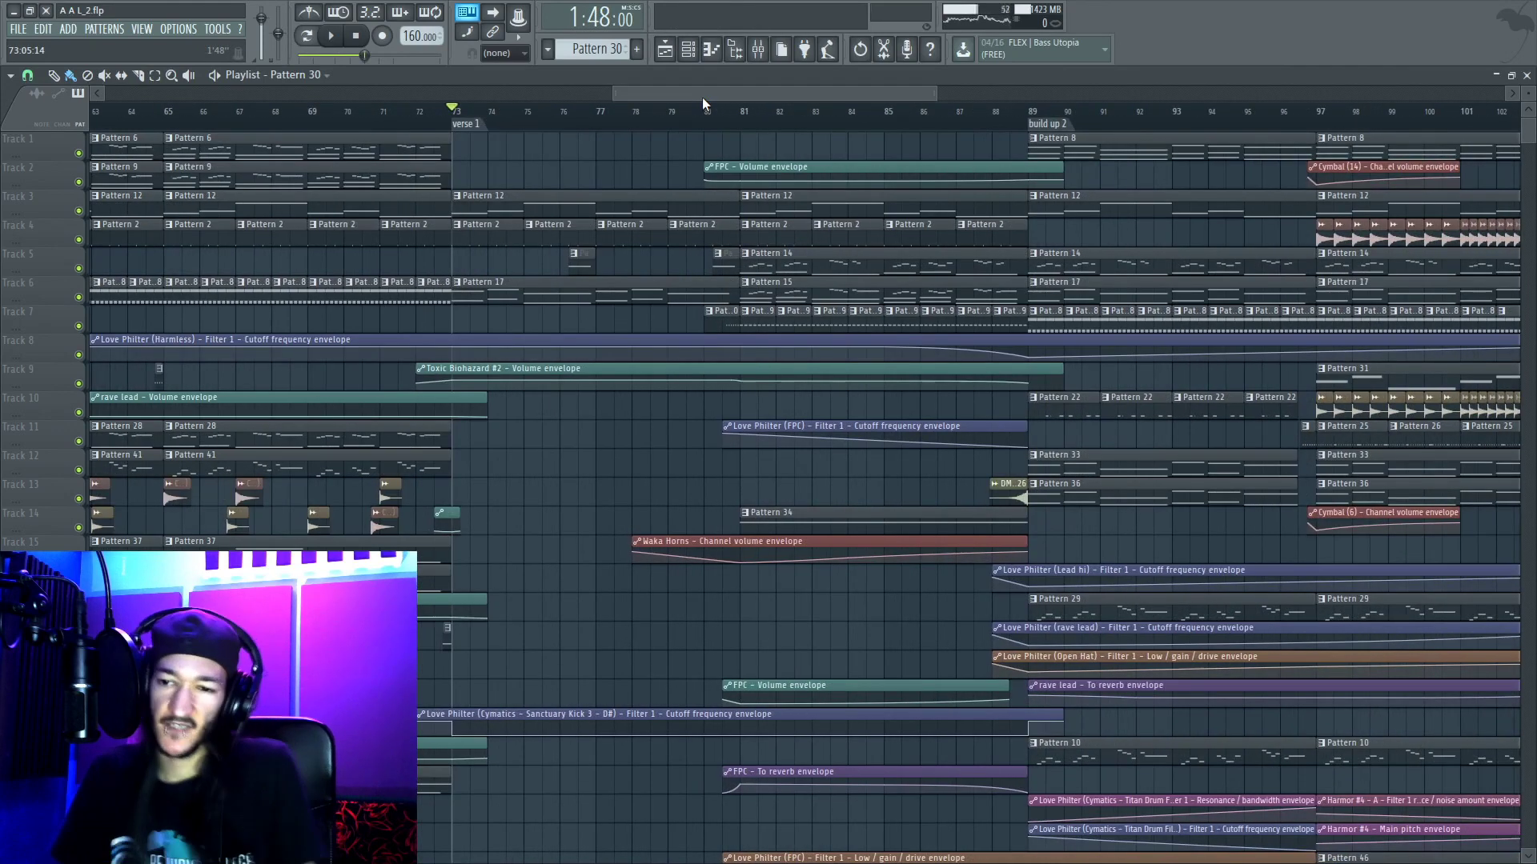
Step: Play verse 1 from bar 73, solo Track 6 with Pattern 17 and unmute Track 3 with Pattern 12
{"action": "key", "text": "space"}
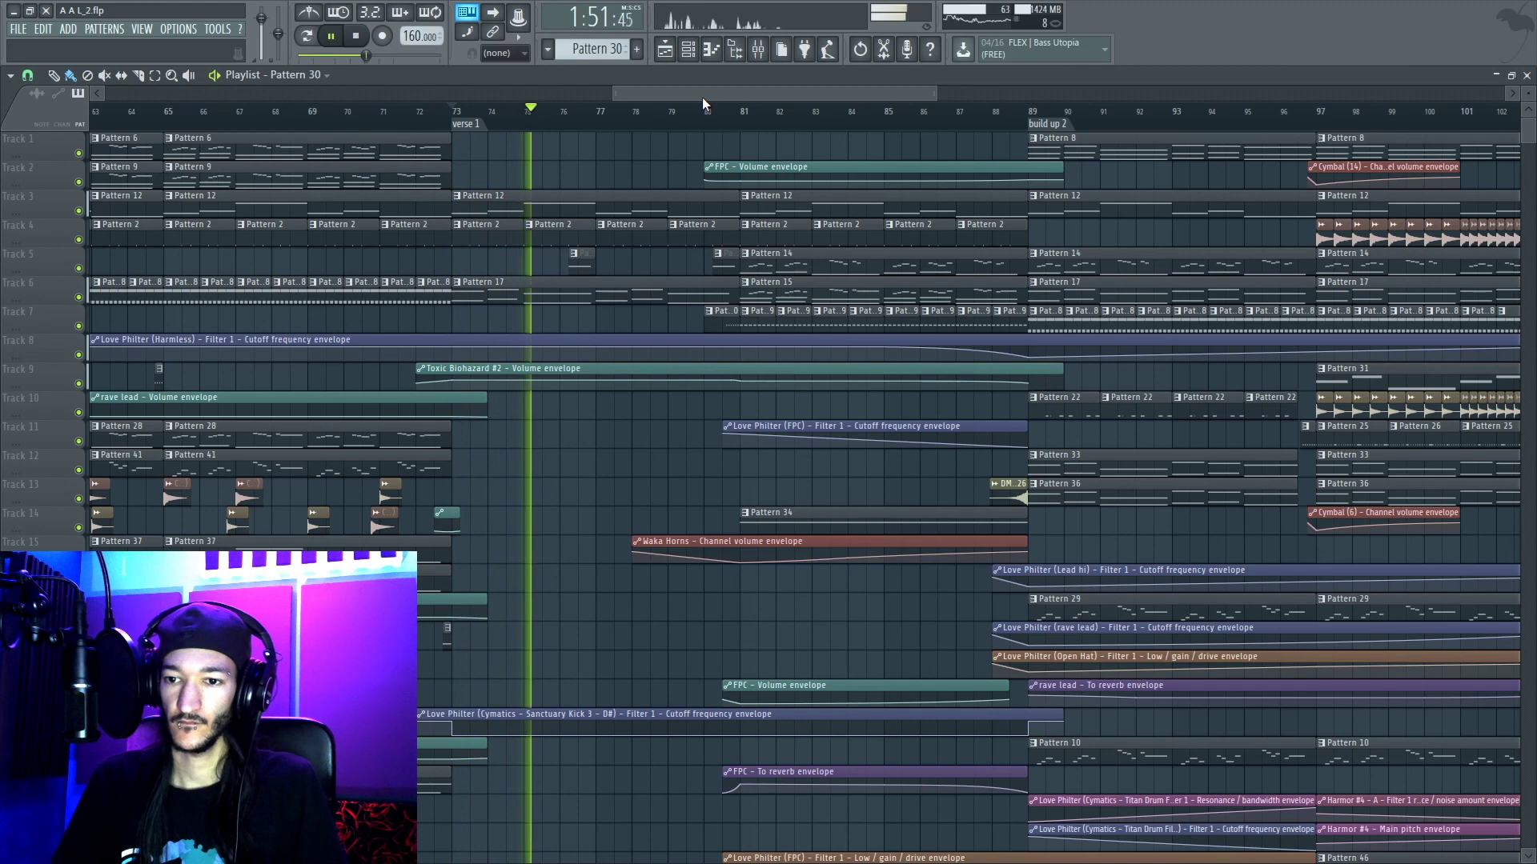
{"action": "left_click_drag", "start_coordinate": [703, 98], "coordinate": [632, 93]}
{"action": "key", "text": "space"}
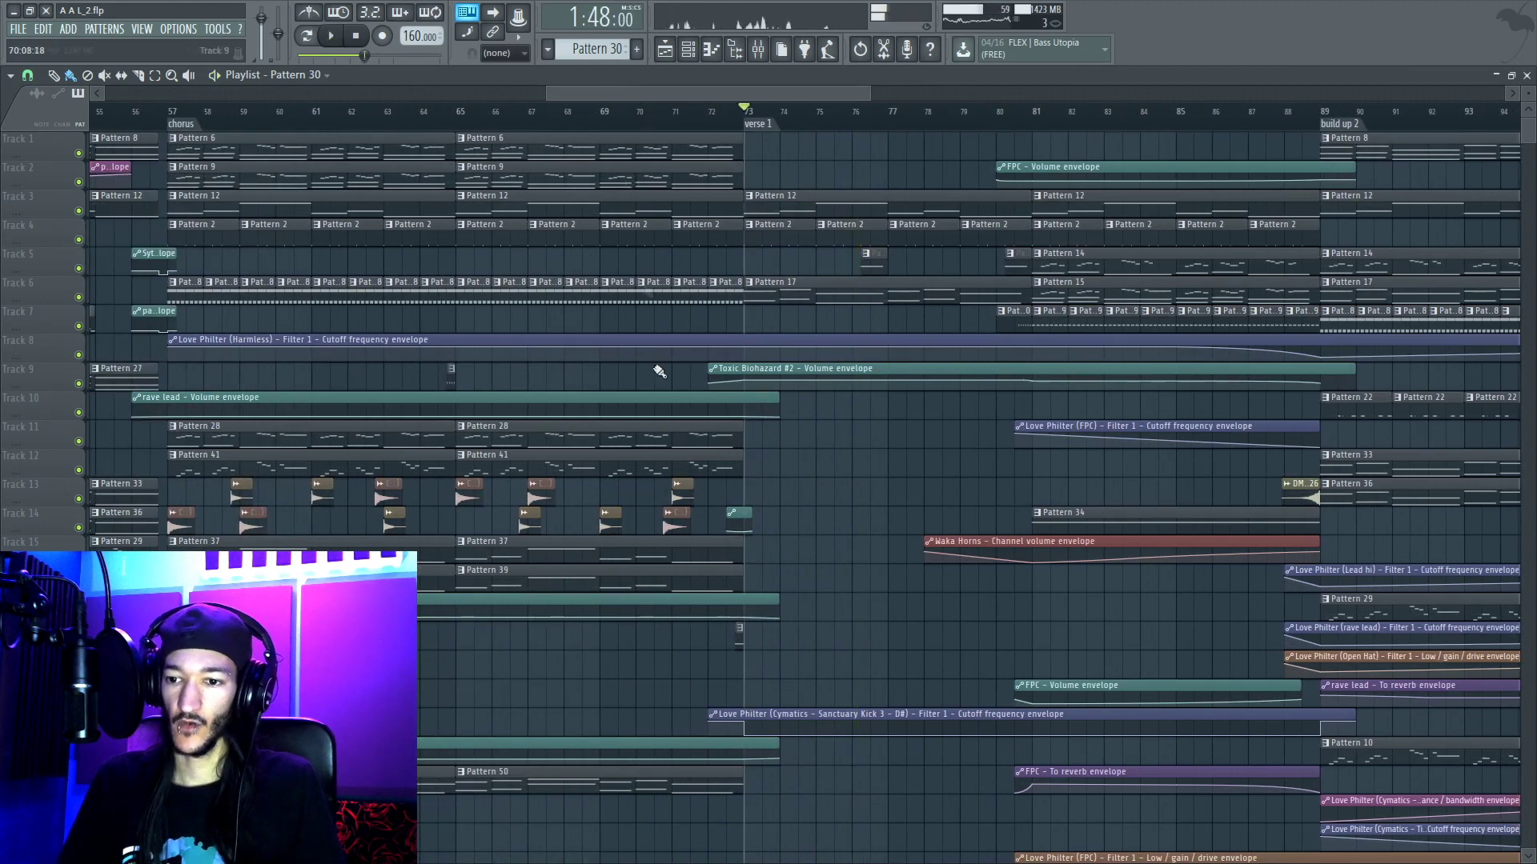
{"action": "left_click", "coordinate": [632, 469]}
{"action": "left_click_drag", "start_coordinate": [723, 99], "coordinate": [765, 99]}
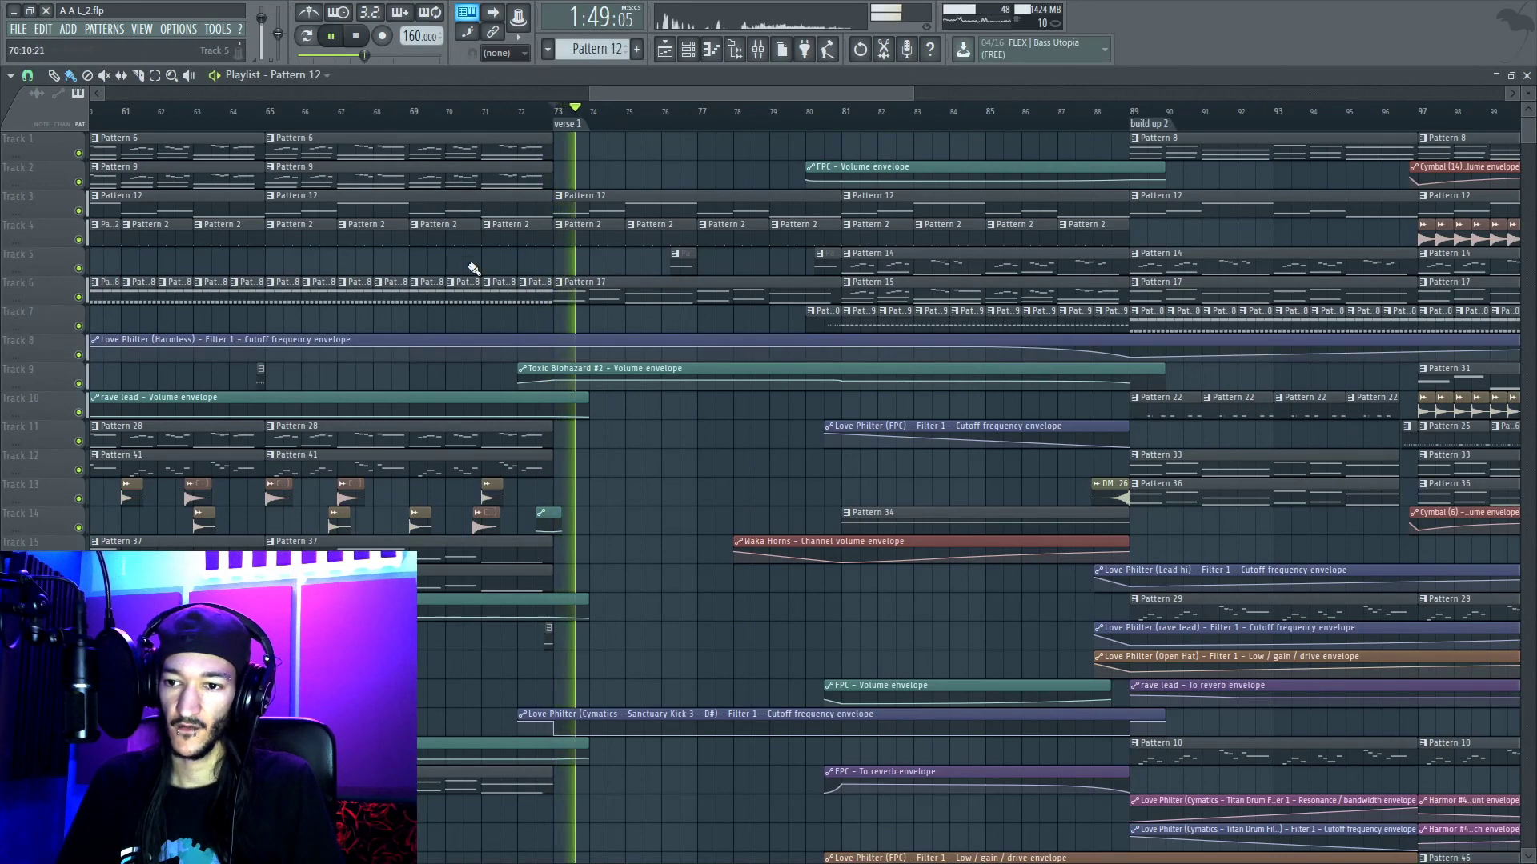
{"action": "right_click", "coordinate": [79, 297]}
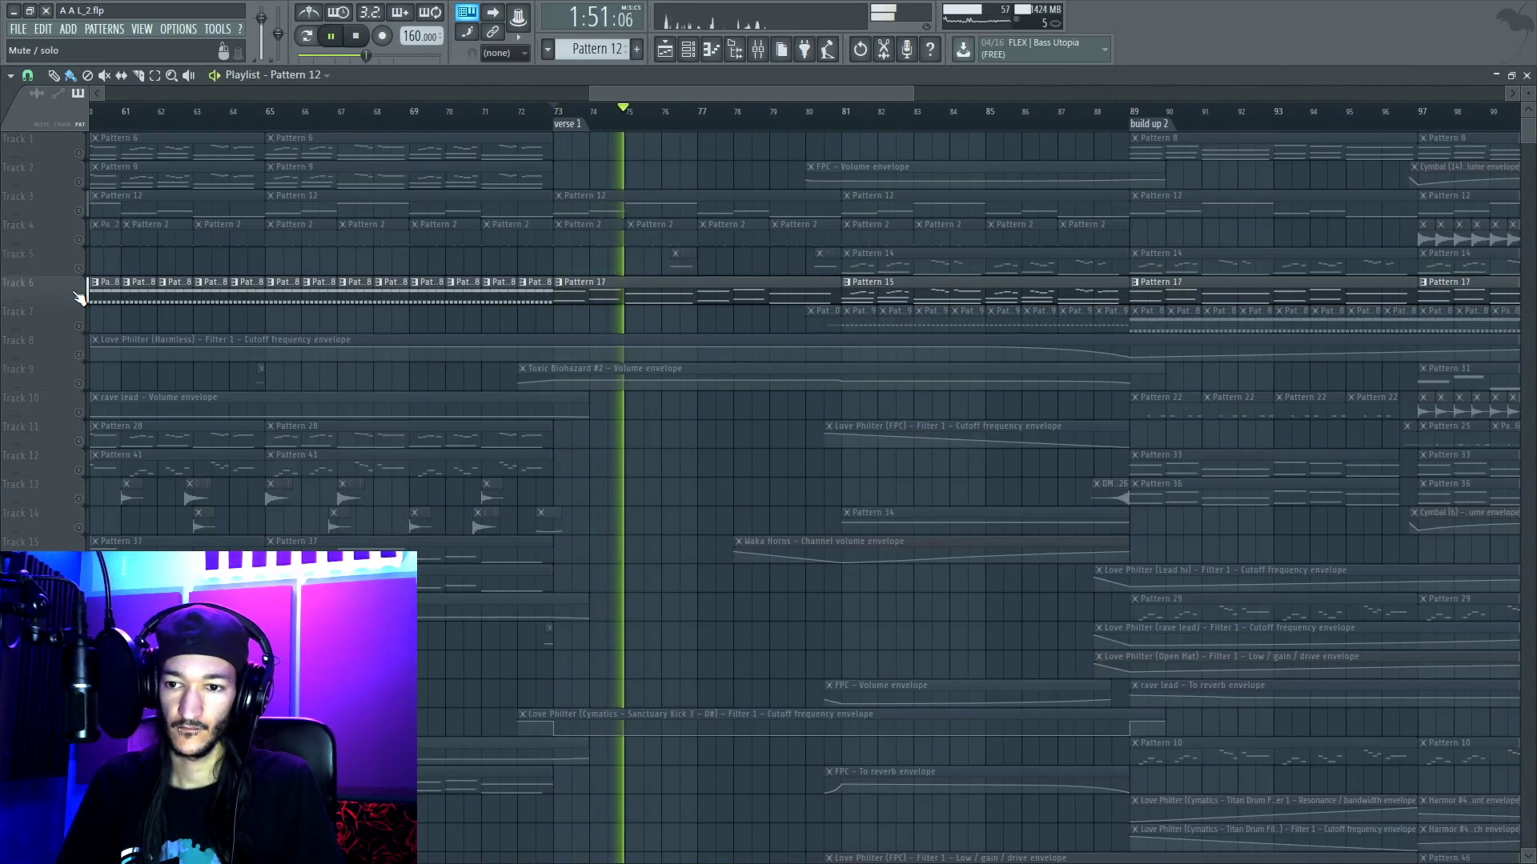
{"action": "left_click", "coordinate": [78, 210]}
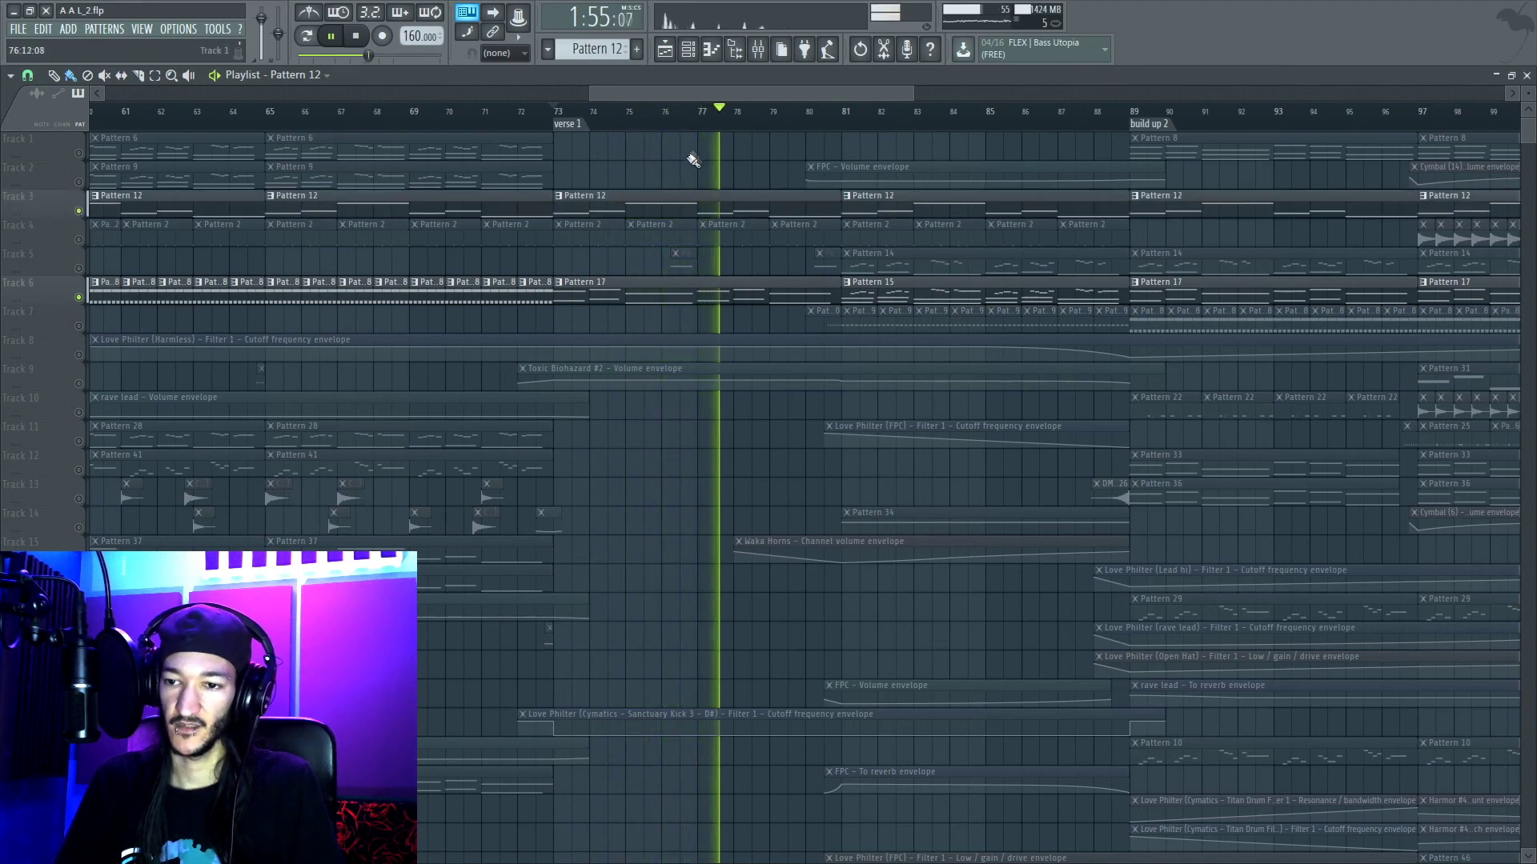
Step: Layer Track 5 with Pattern 14 and Track 7 into verse 1 during playback, ending with all tracks unmuted
{"action": "left_click_drag", "start_coordinate": [703, 95], "coordinate": [781, 93]}
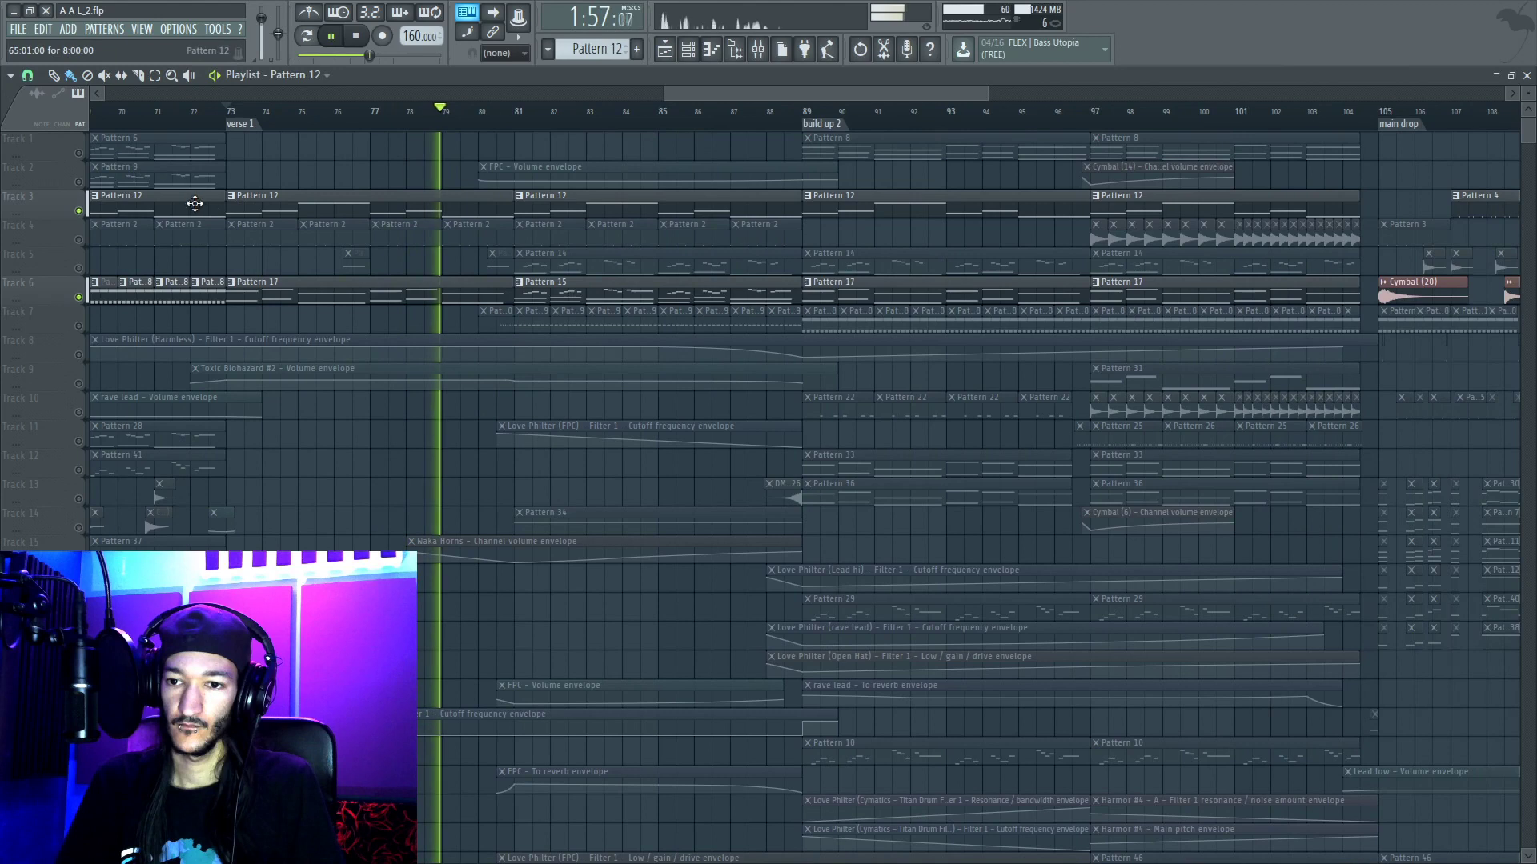
{"action": "left_click", "coordinate": [79, 268]}
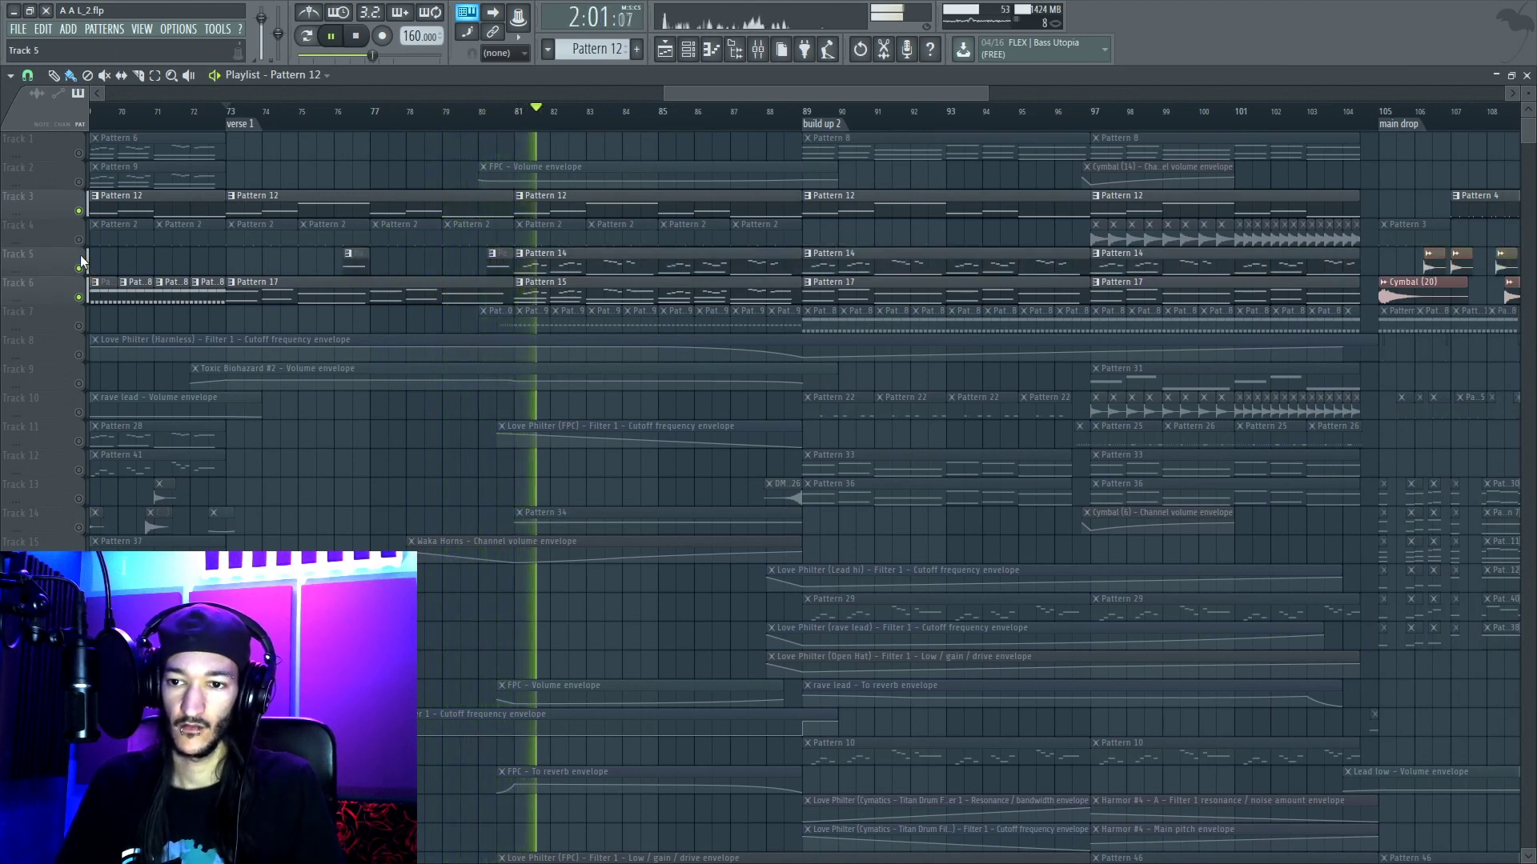
{"action": "left_click", "coordinate": [79, 325]}
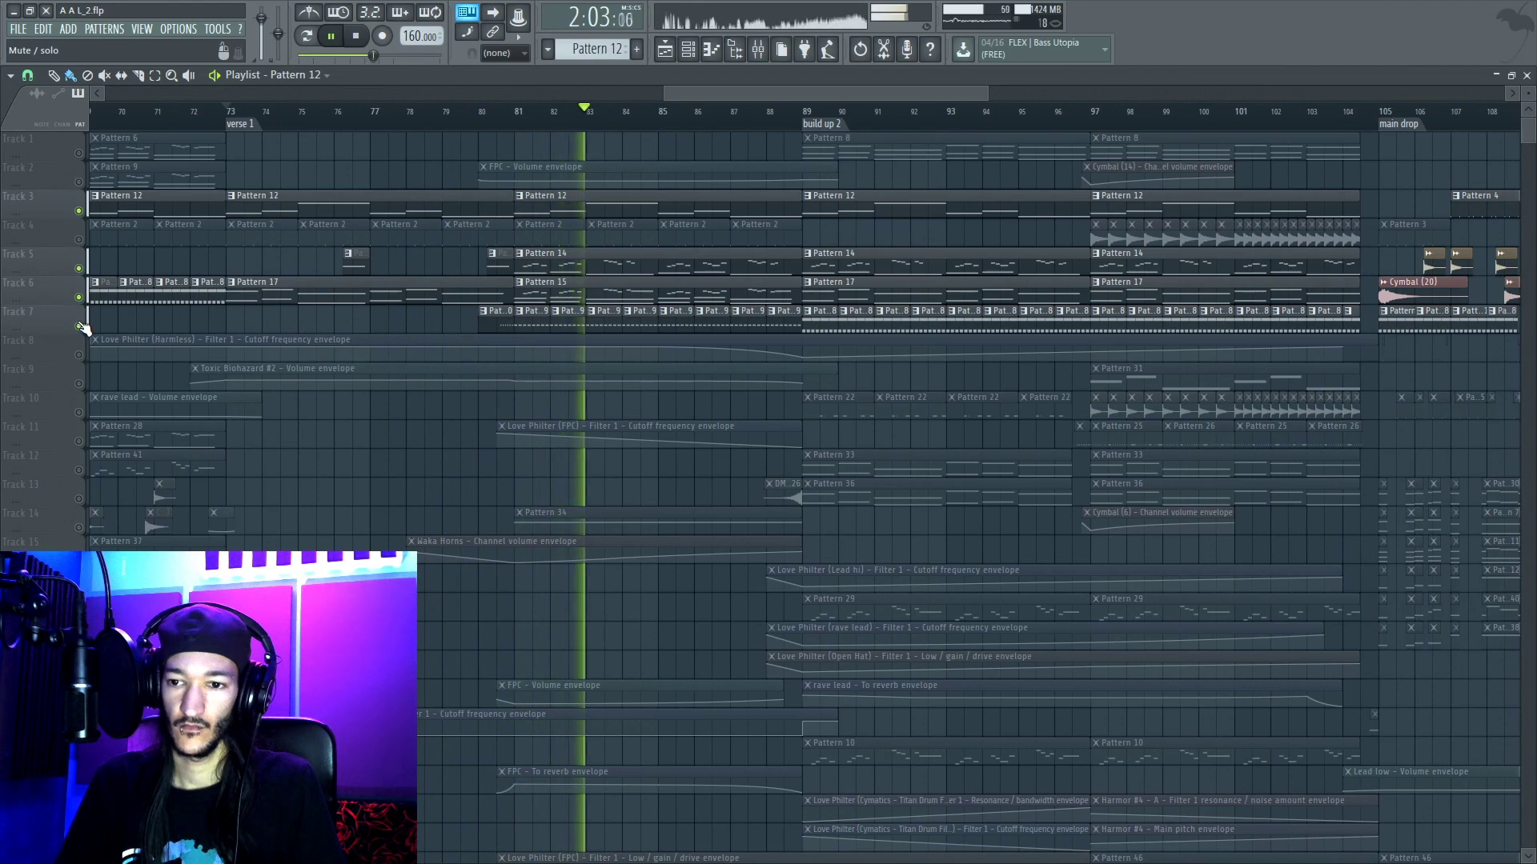
{"action": "left_click", "coordinate": [84, 440]}
{"action": "right_click", "coordinate": [84, 439]}
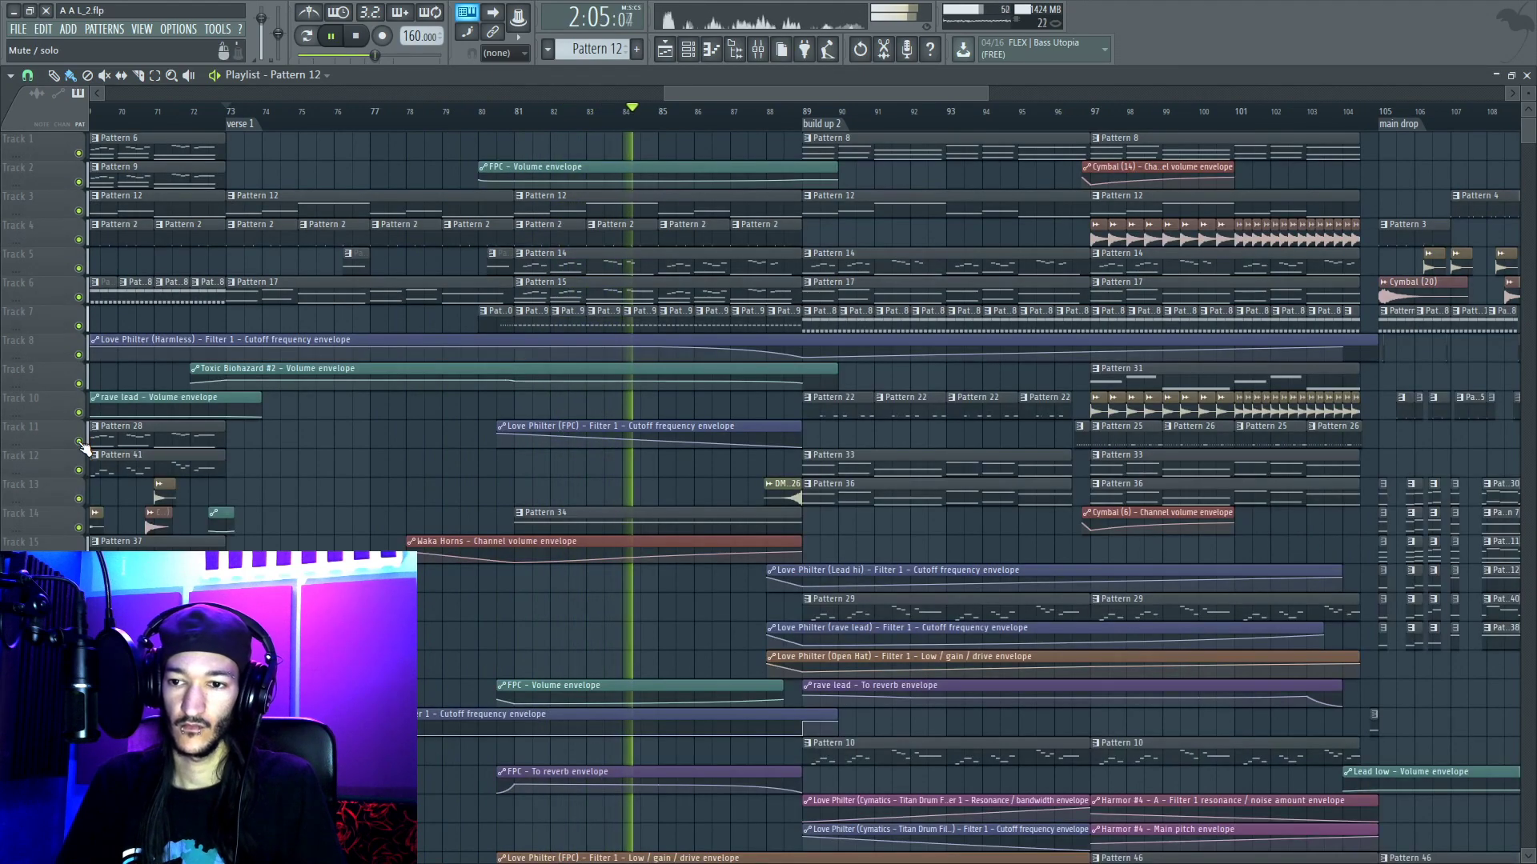
Step: Listen through build up 2 into the main drop while examining the clips and envelopes on all tracks, ending with playback stopped
{"action": "left_click_drag", "start_coordinate": [753, 88], "coordinate": [834, 89]}
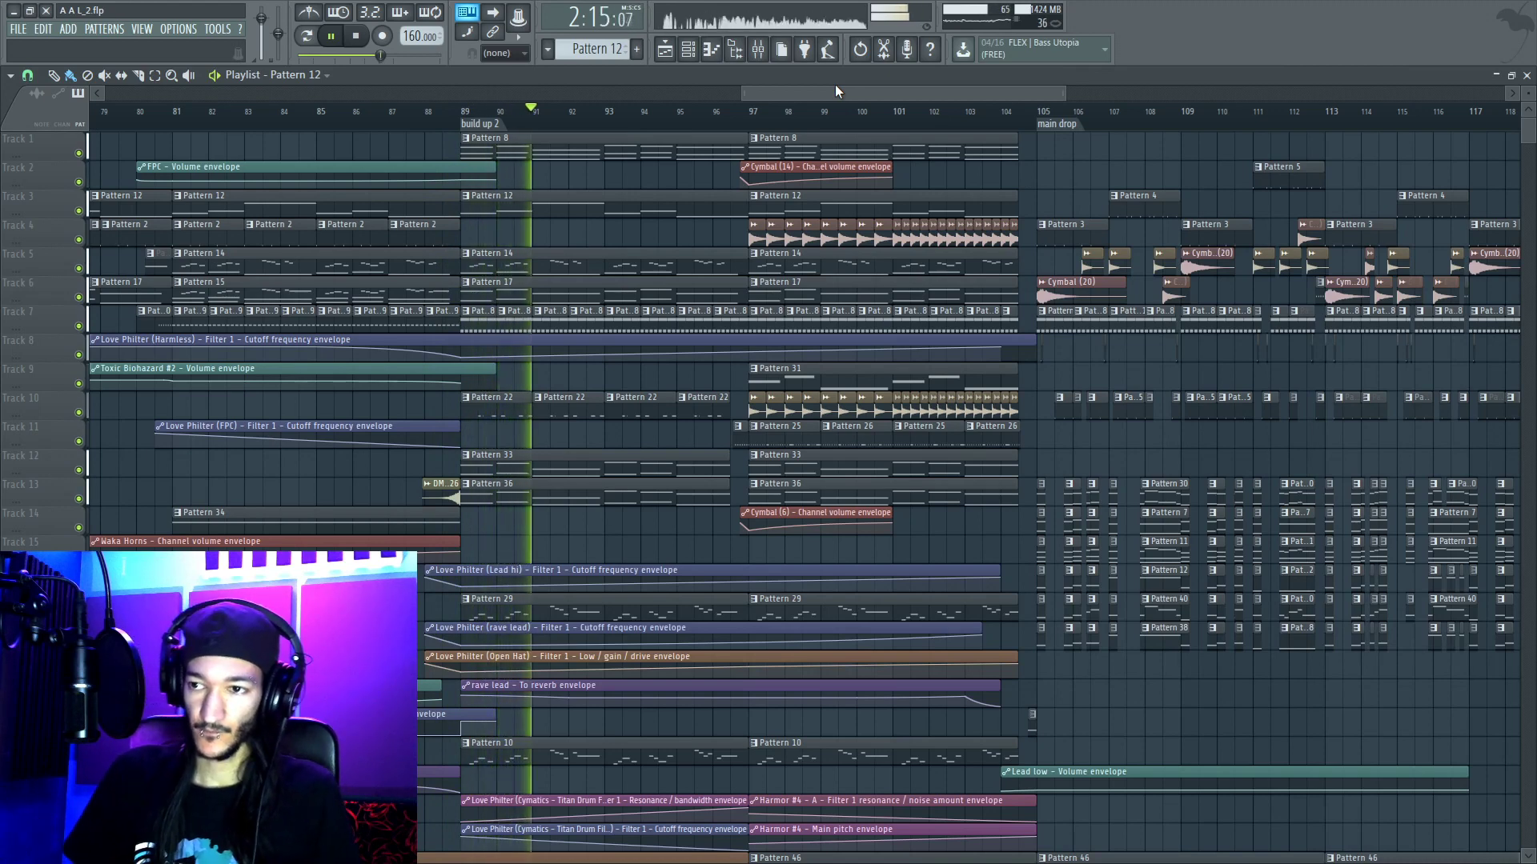
{"action": "left_click_drag", "start_coordinate": [863, 91], "coordinate": [910, 90]}
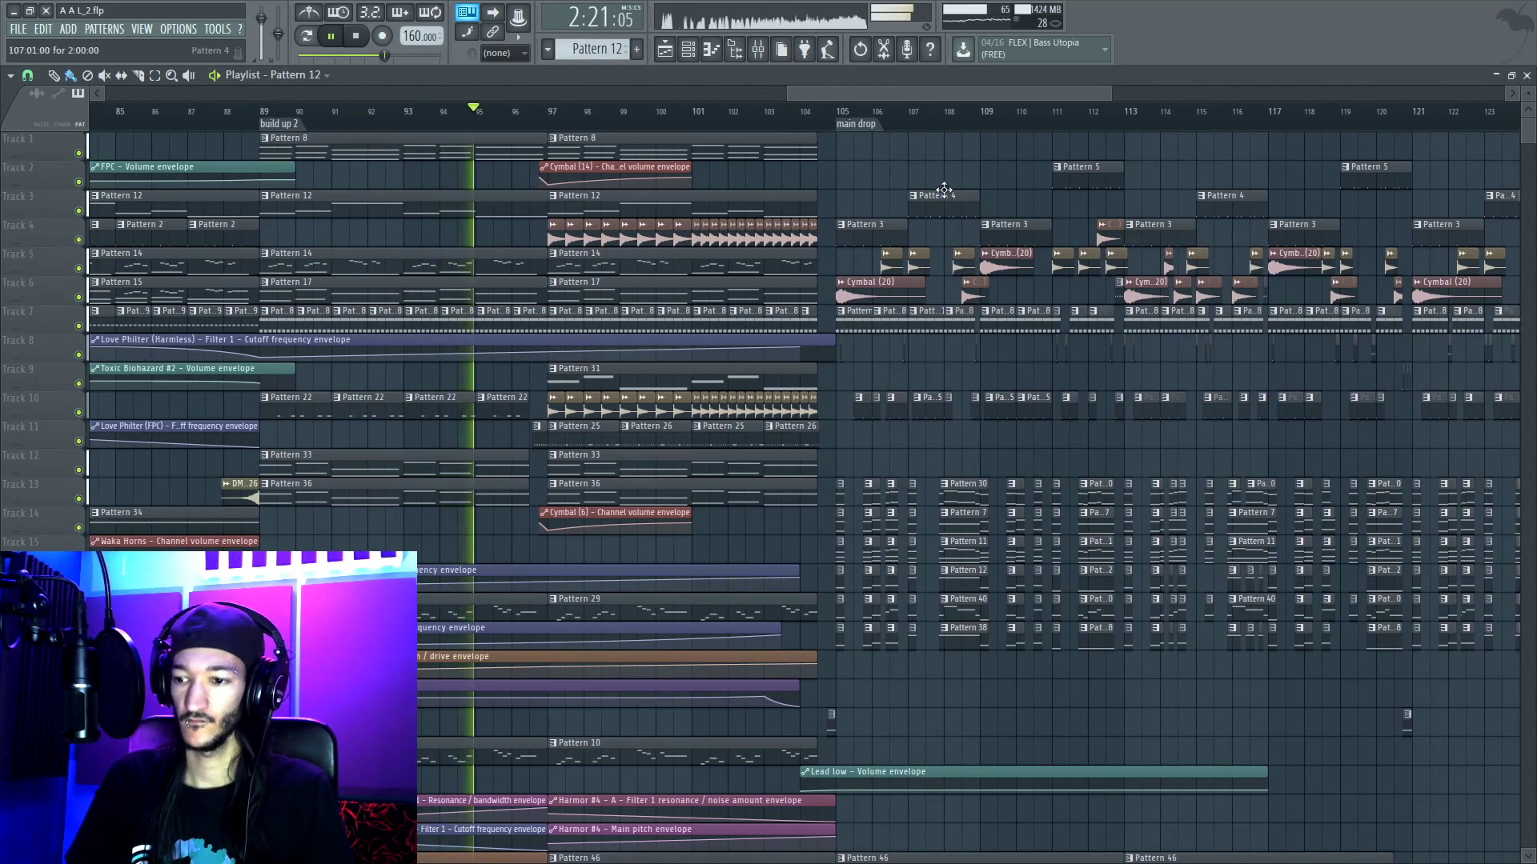
{"action": "scroll", "coordinate": [1050, 297], "scroll_direction": "down", "scroll_amount": 4}
{"action": "scroll", "coordinate": [1049, 297], "scroll_direction": "up", "scroll_amount": 4}
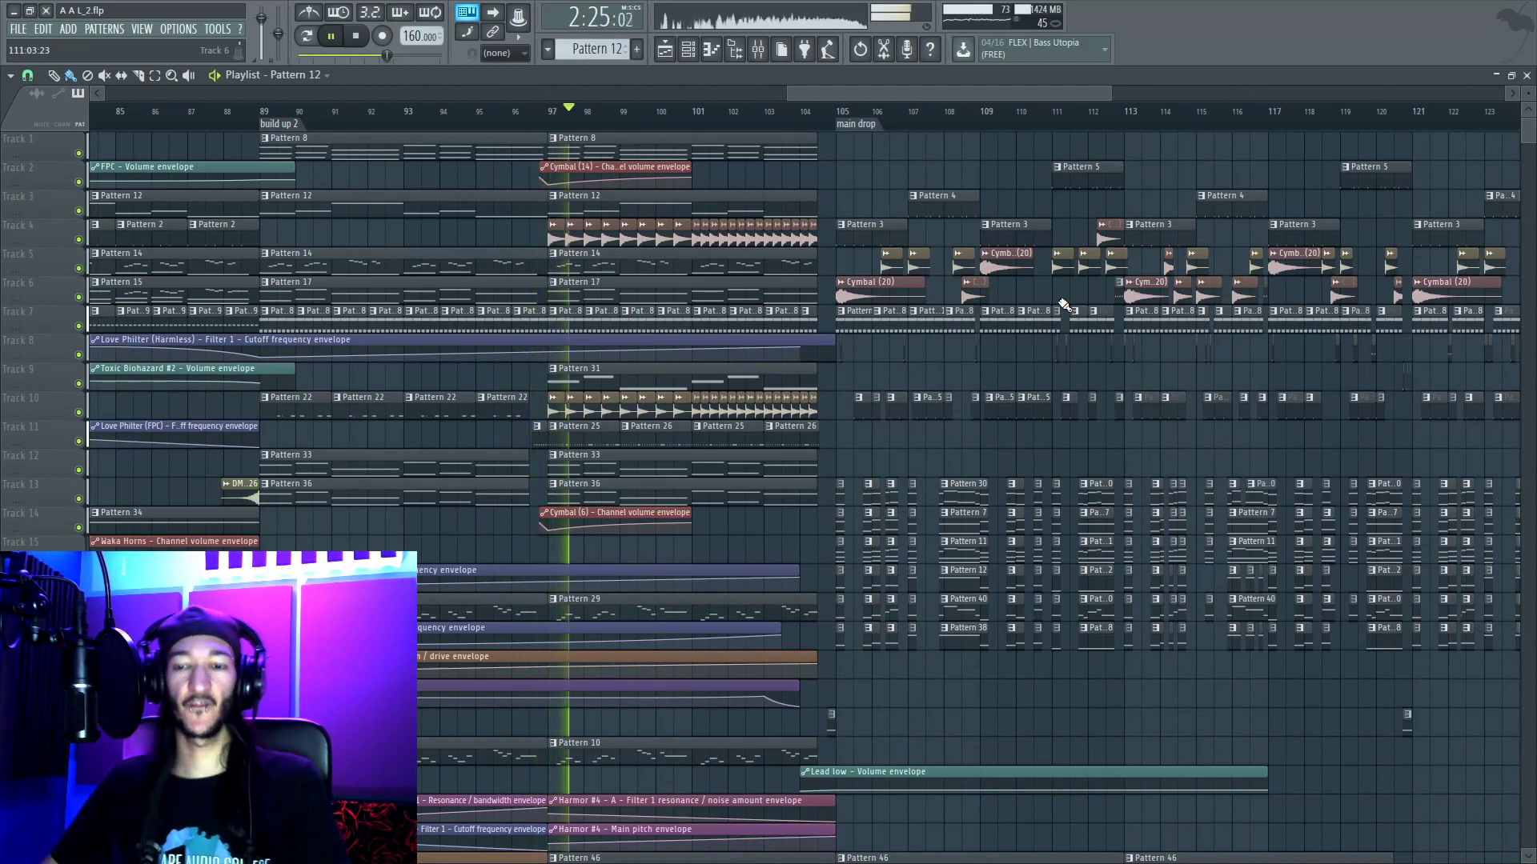
{"action": "left_click_drag", "start_coordinate": [836, 94], "coordinate": [879, 89]}
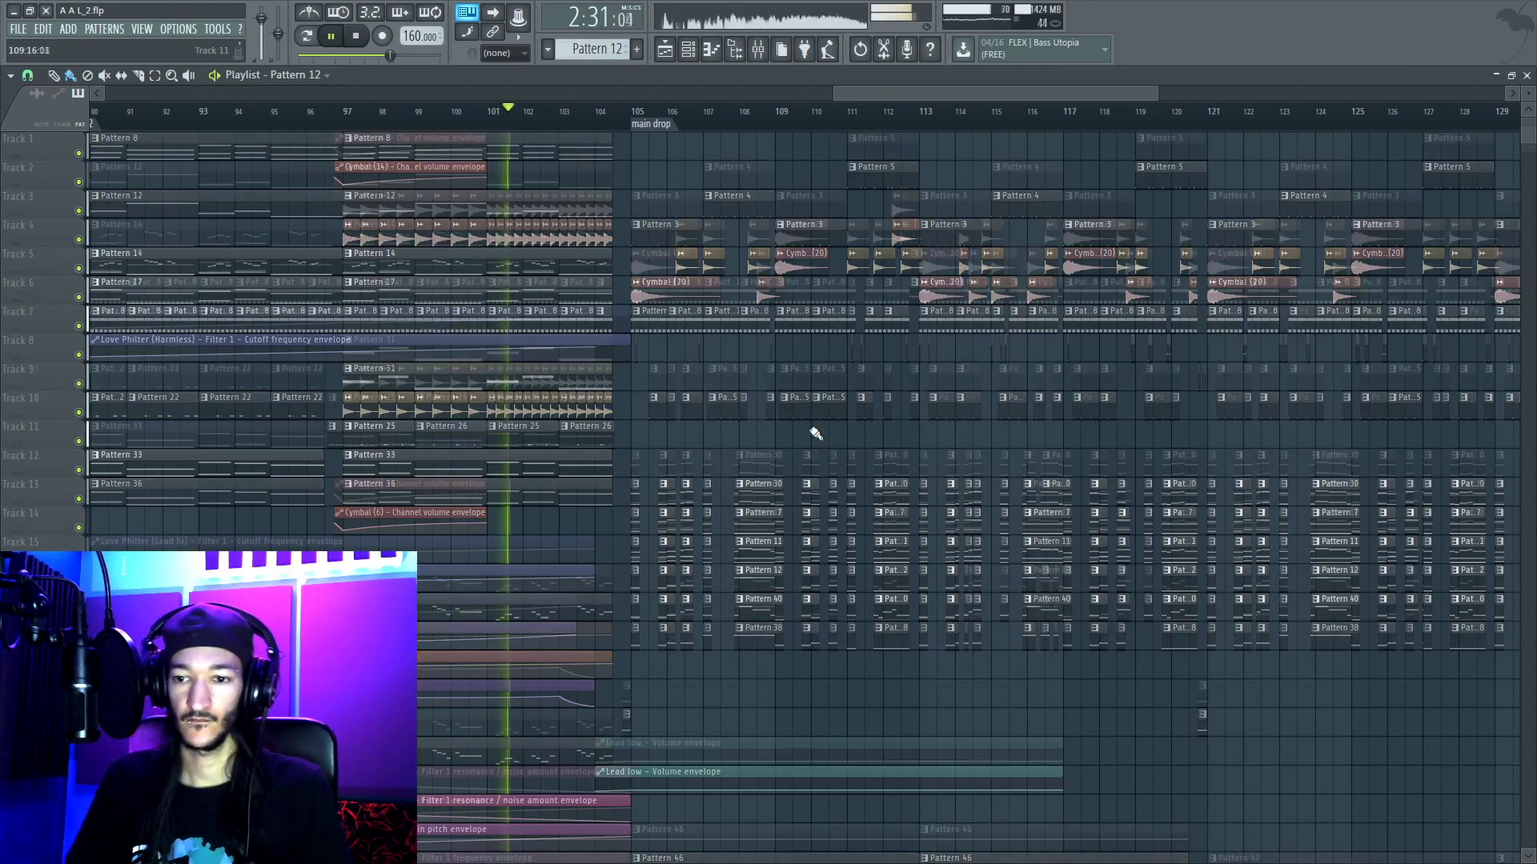
{"action": "scroll", "coordinate": [813, 429], "scroll_direction": "down", "scroll_amount": 5}
{"action": "scroll", "coordinate": [817, 435], "scroll_direction": "up", "scroll_amount": 4}
{"action": "scroll", "coordinate": [929, 439], "scroll_direction": "up", "scroll_amount": 1}
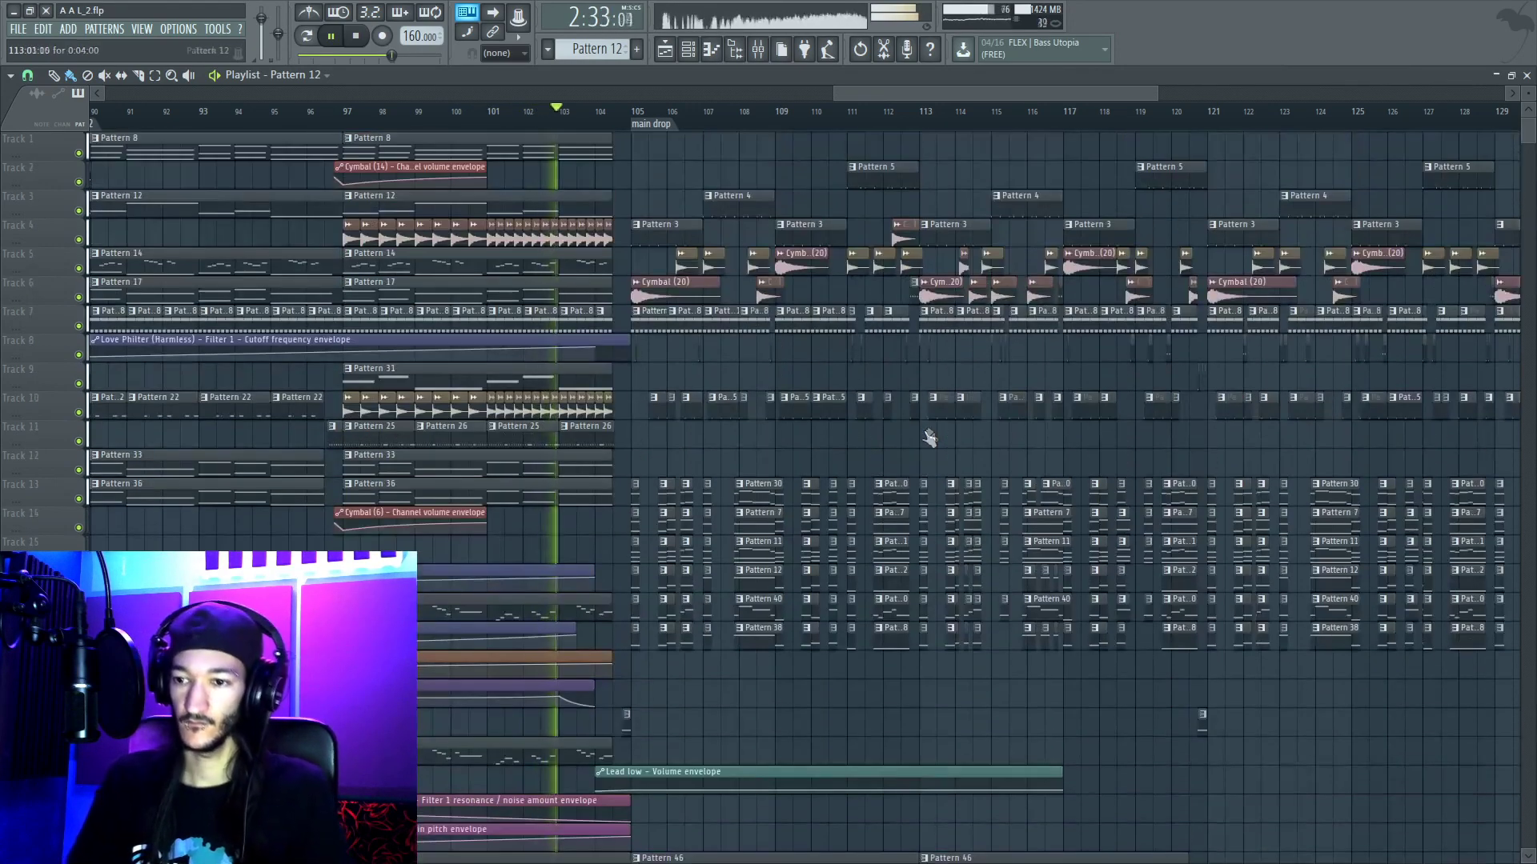
{"action": "scroll", "coordinate": [931, 437], "scroll_direction": "down", "scroll_amount": 6}
{"action": "scroll", "coordinate": [930, 435], "scroll_direction": "down", "scroll_amount": 3}
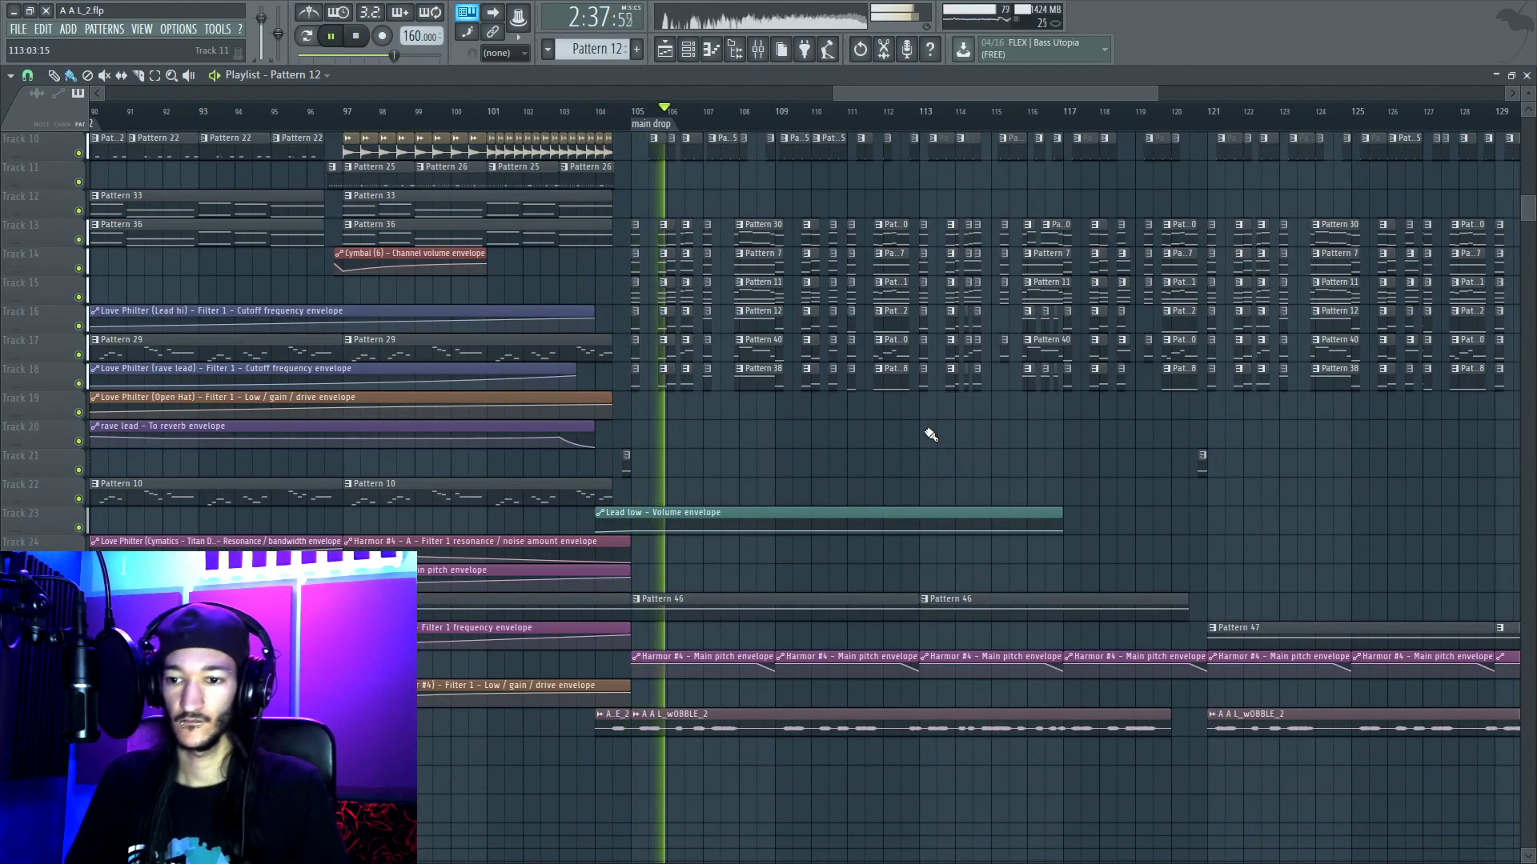
{"action": "key", "text": "space"}
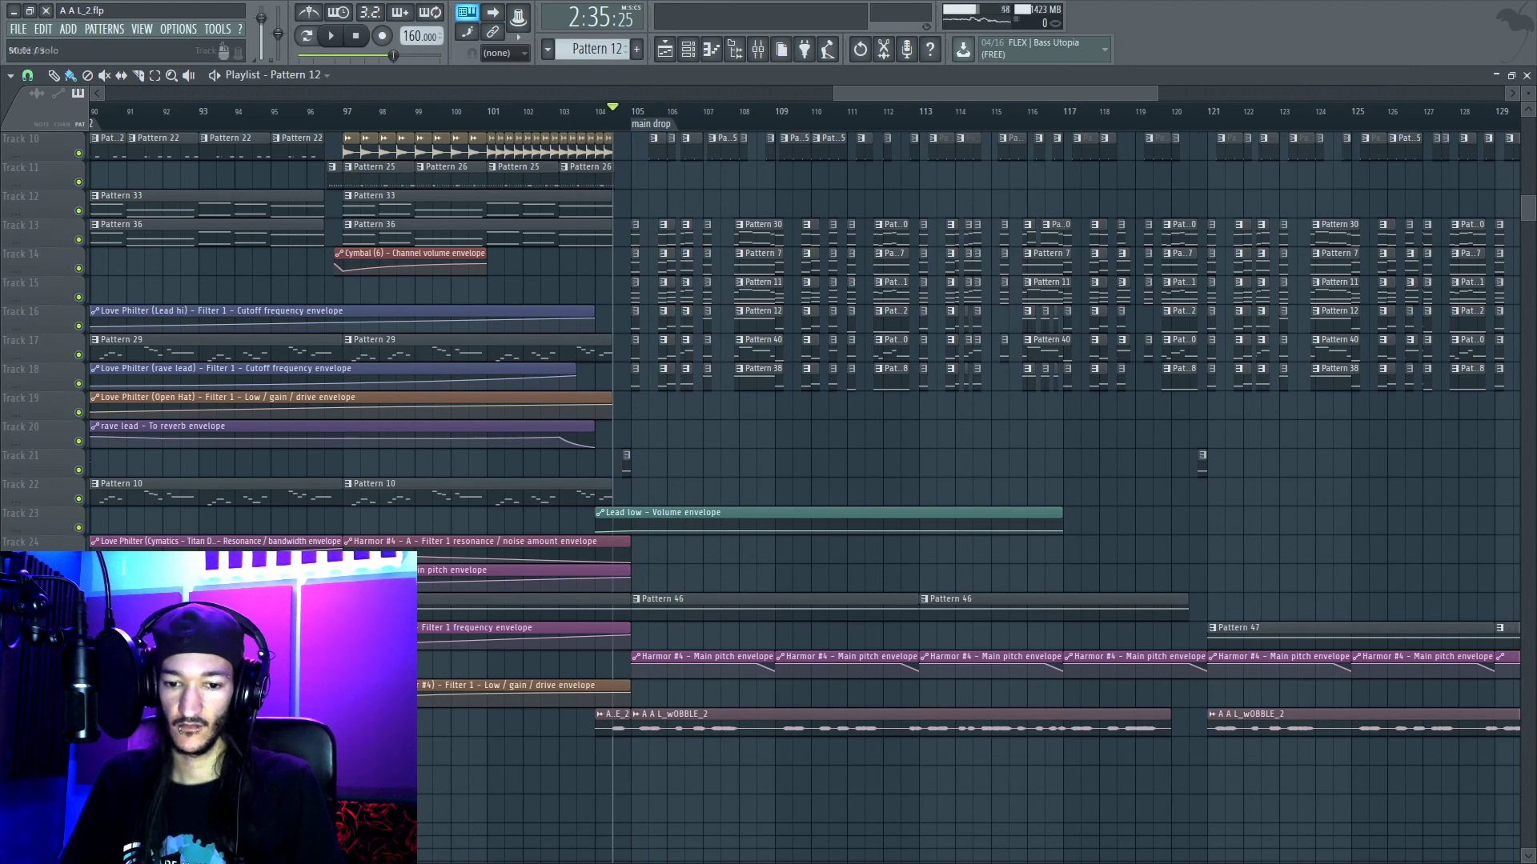
Step: Isolate the A A L_wOBBLE_2 audio track, restore all tracks and look over the layers of the main drop
{"action": "left_click", "coordinate": [78, 729], "text": "ctrl"}
{"action": "left_click", "coordinate": [78, 729], "text": "ctrl"}
{"action": "left_click", "coordinate": [78, 730], "text": "ctrl"}
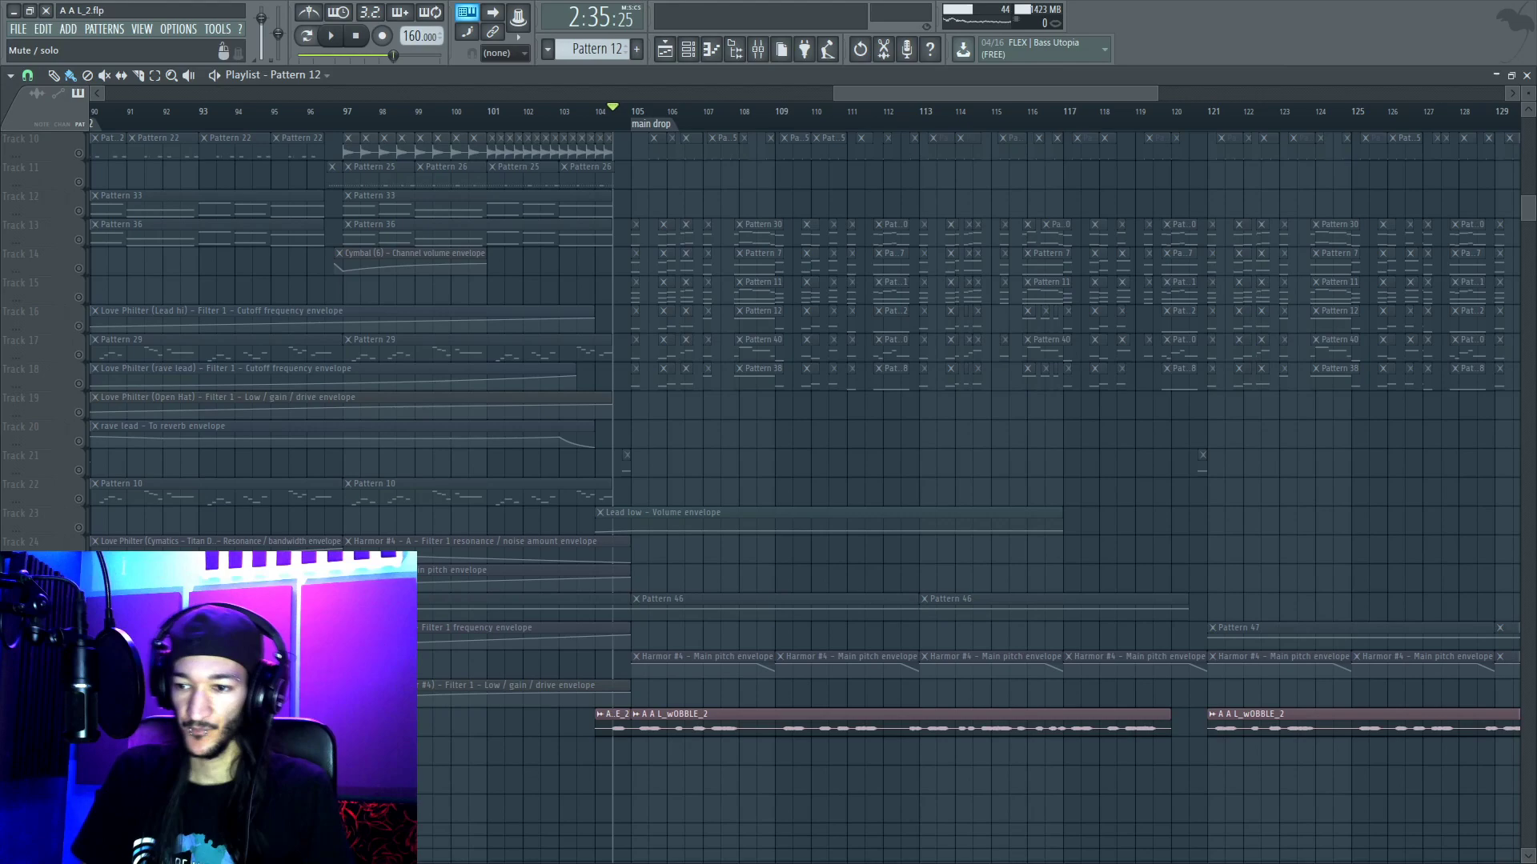
{"action": "left_click", "coordinate": [79, 729], "text": "ctrl"}
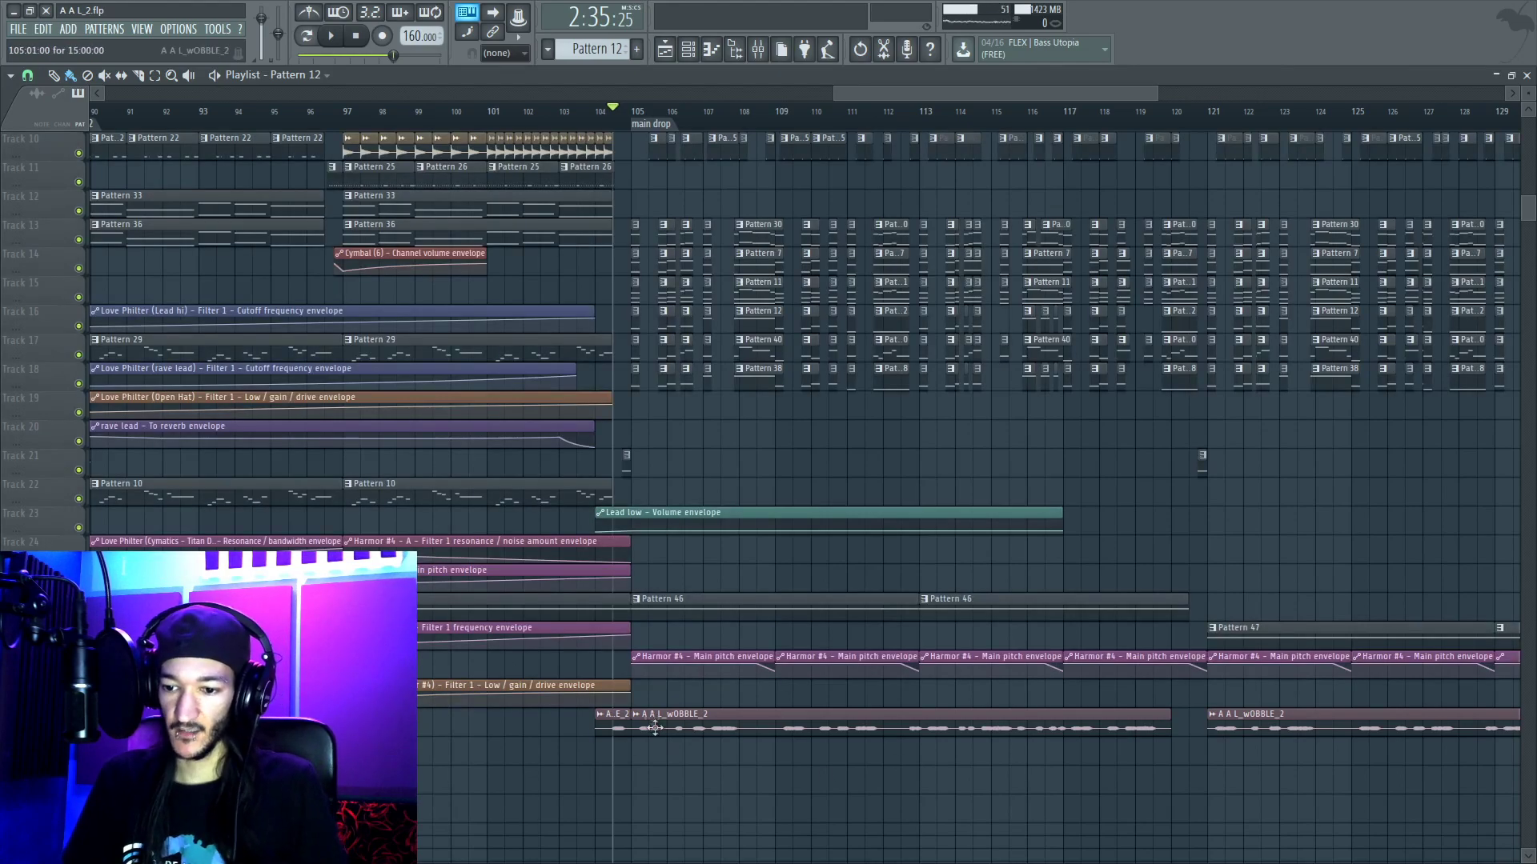
{"action": "scroll", "coordinate": [652, 718], "scroll_direction": "up", "scroll_amount": 4}
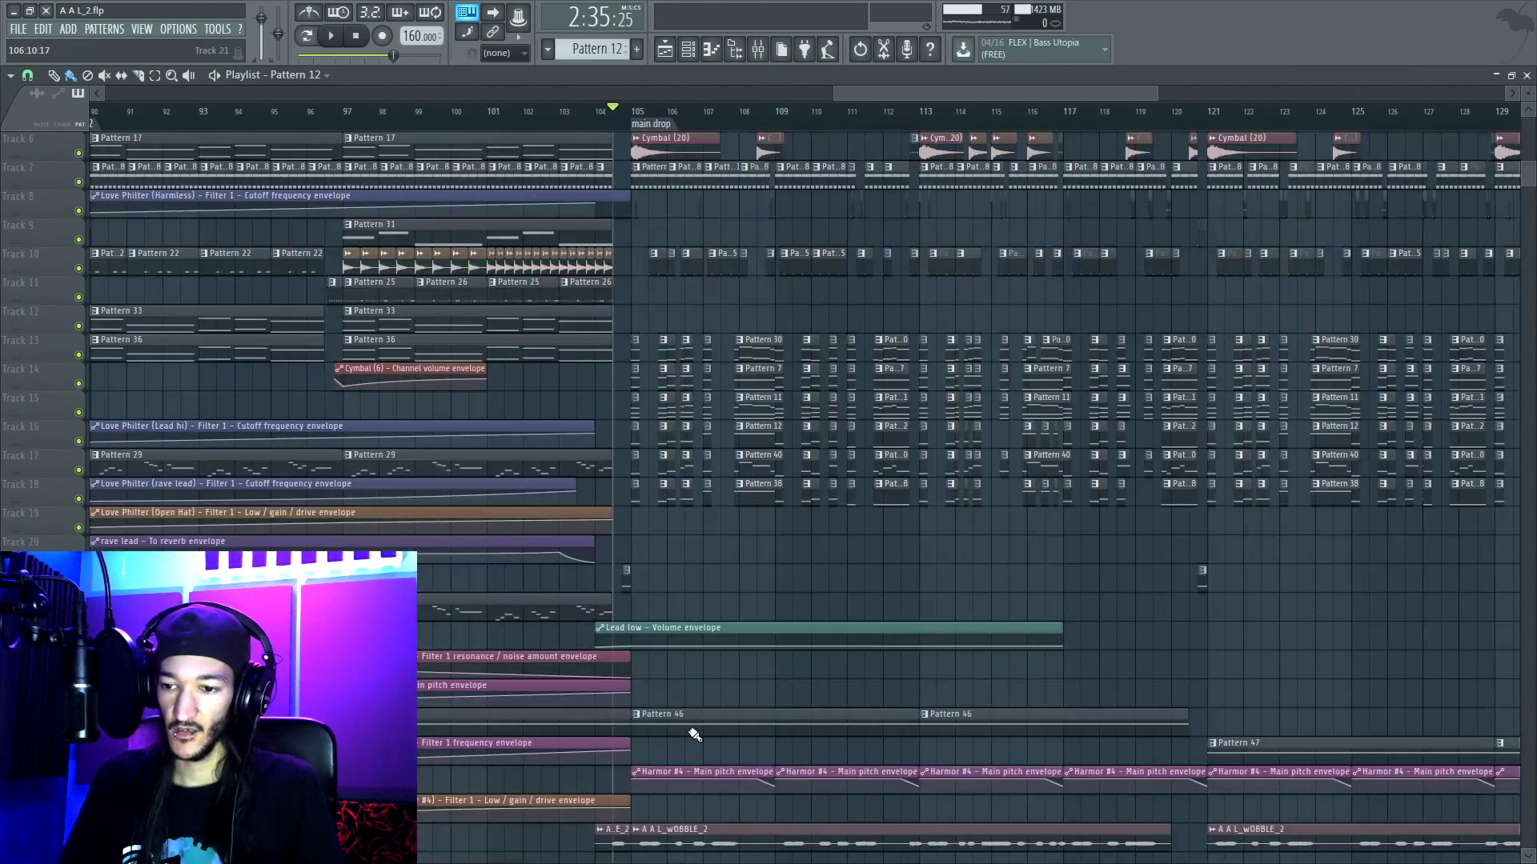
{"action": "scroll", "coordinate": [878, 815], "scroll_direction": "up", "scroll_amount": 5}
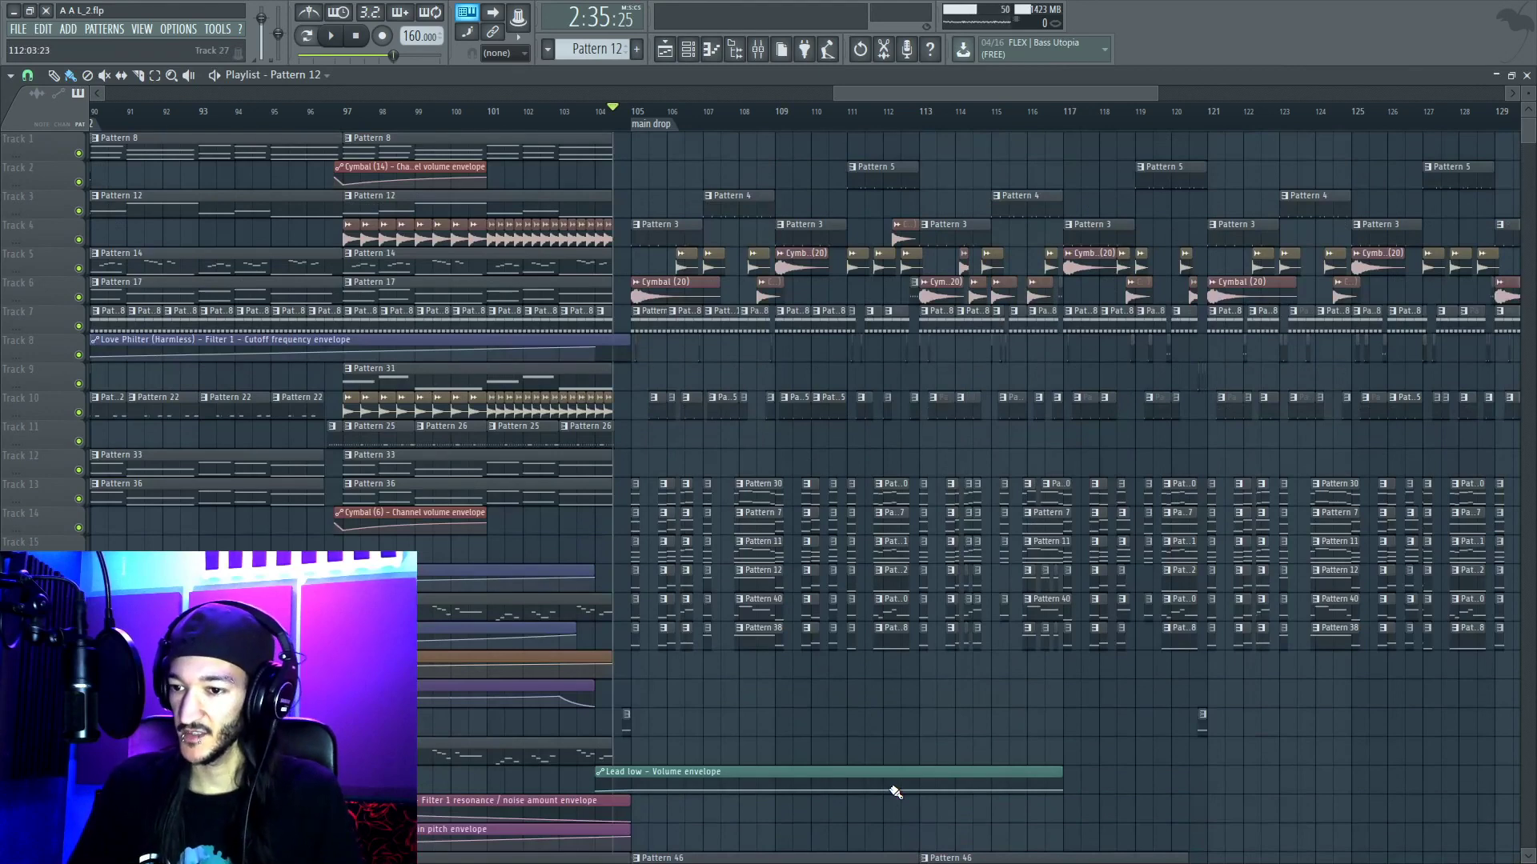
{"action": "scroll", "coordinate": [820, 530], "scroll_direction": "down", "scroll_amount": 10}
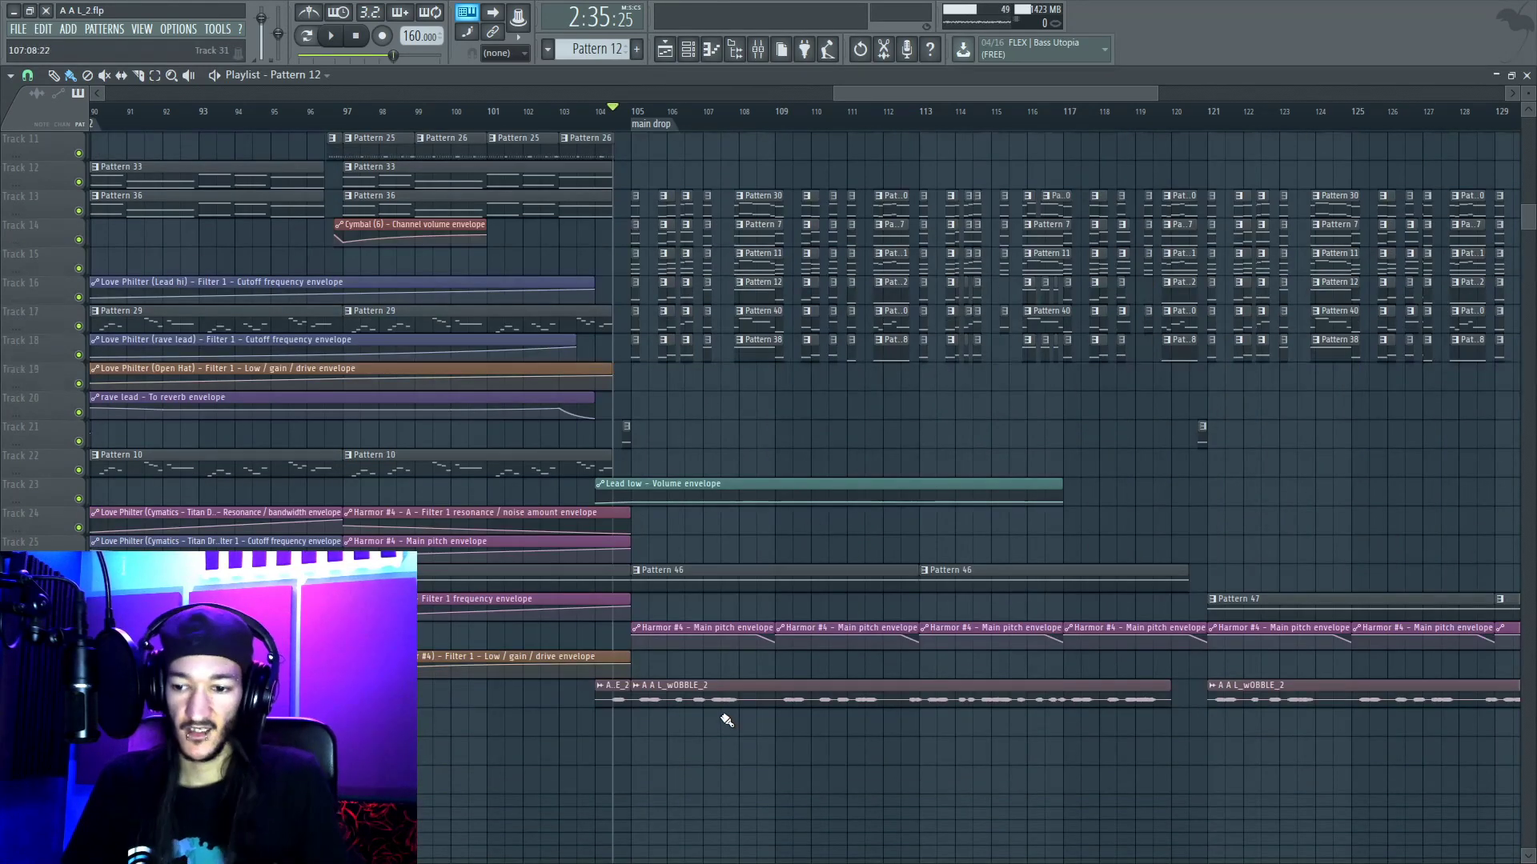
{"action": "scroll", "coordinate": [825, 481], "scroll_direction": "up", "scroll_amount": 4}
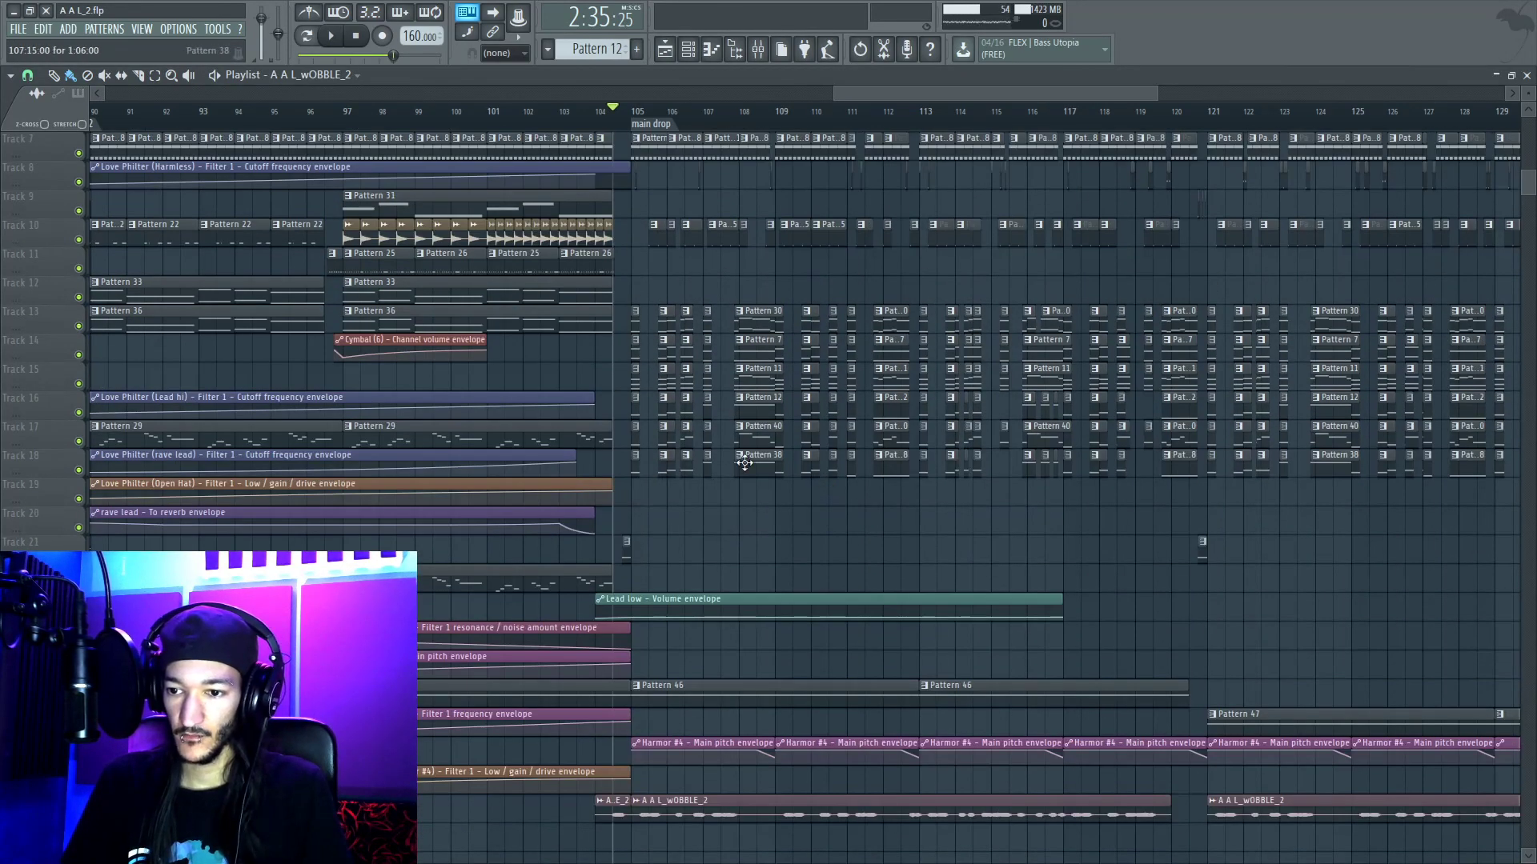
Step: Inspect the notes of Pattern 38 and Pattern 12 in the piano roll, closing it after each
{"action": "double_click", "coordinate": [755, 462]}
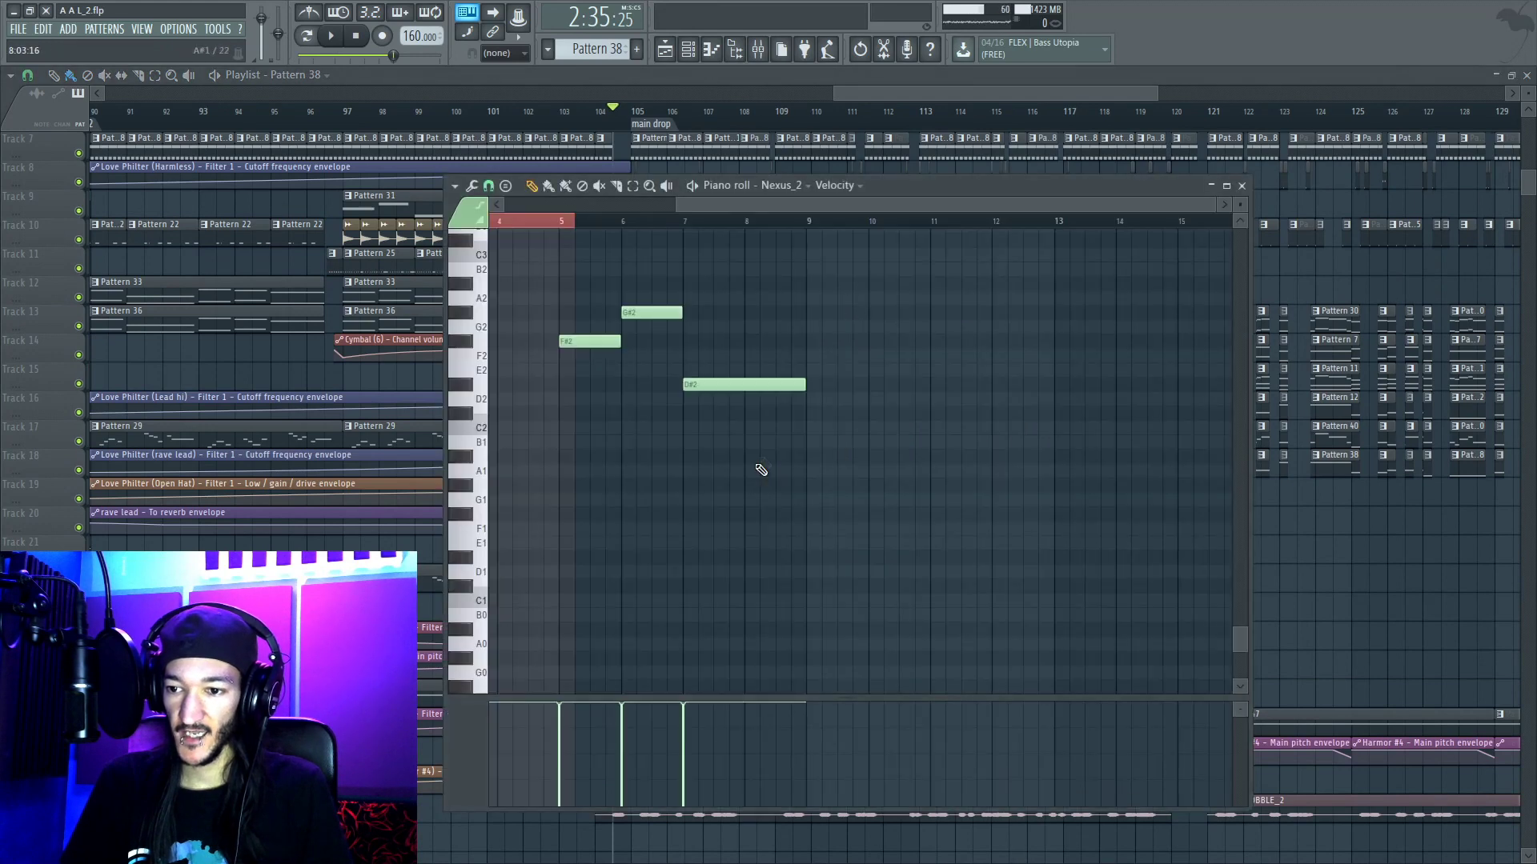
{"action": "scroll", "coordinate": [772, 233], "scroll_direction": "left", "scroll_amount": 3}
{"action": "left_click", "coordinate": [1242, 185]}
{"action": "scroll", "coordinate": [1226, 345], "scroll_direction": "up", "scroll_amount": 6}
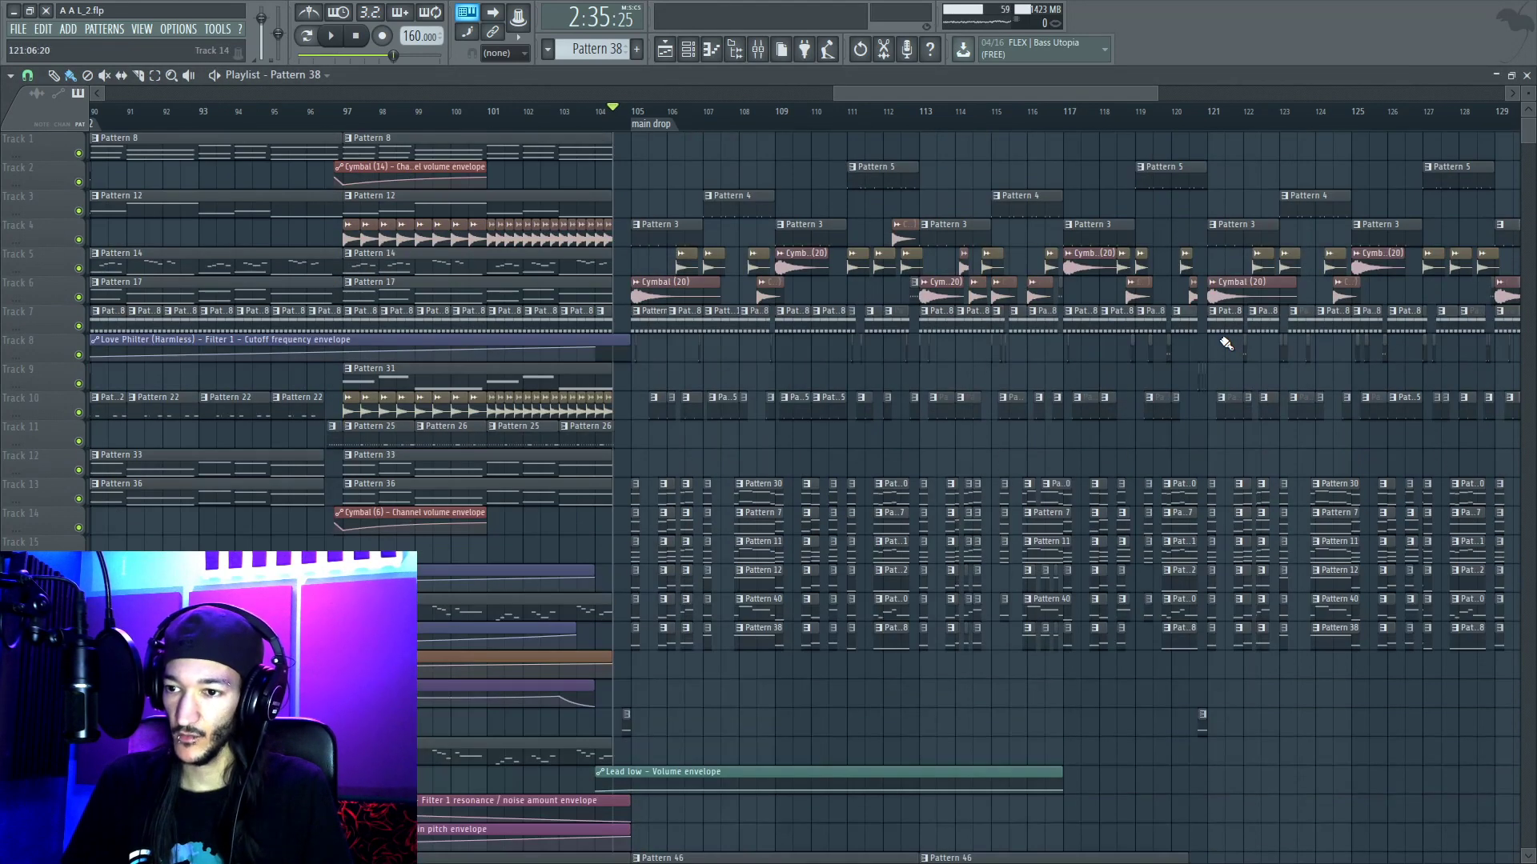
{"action": "double_click", "coordinate": [499, 203]}
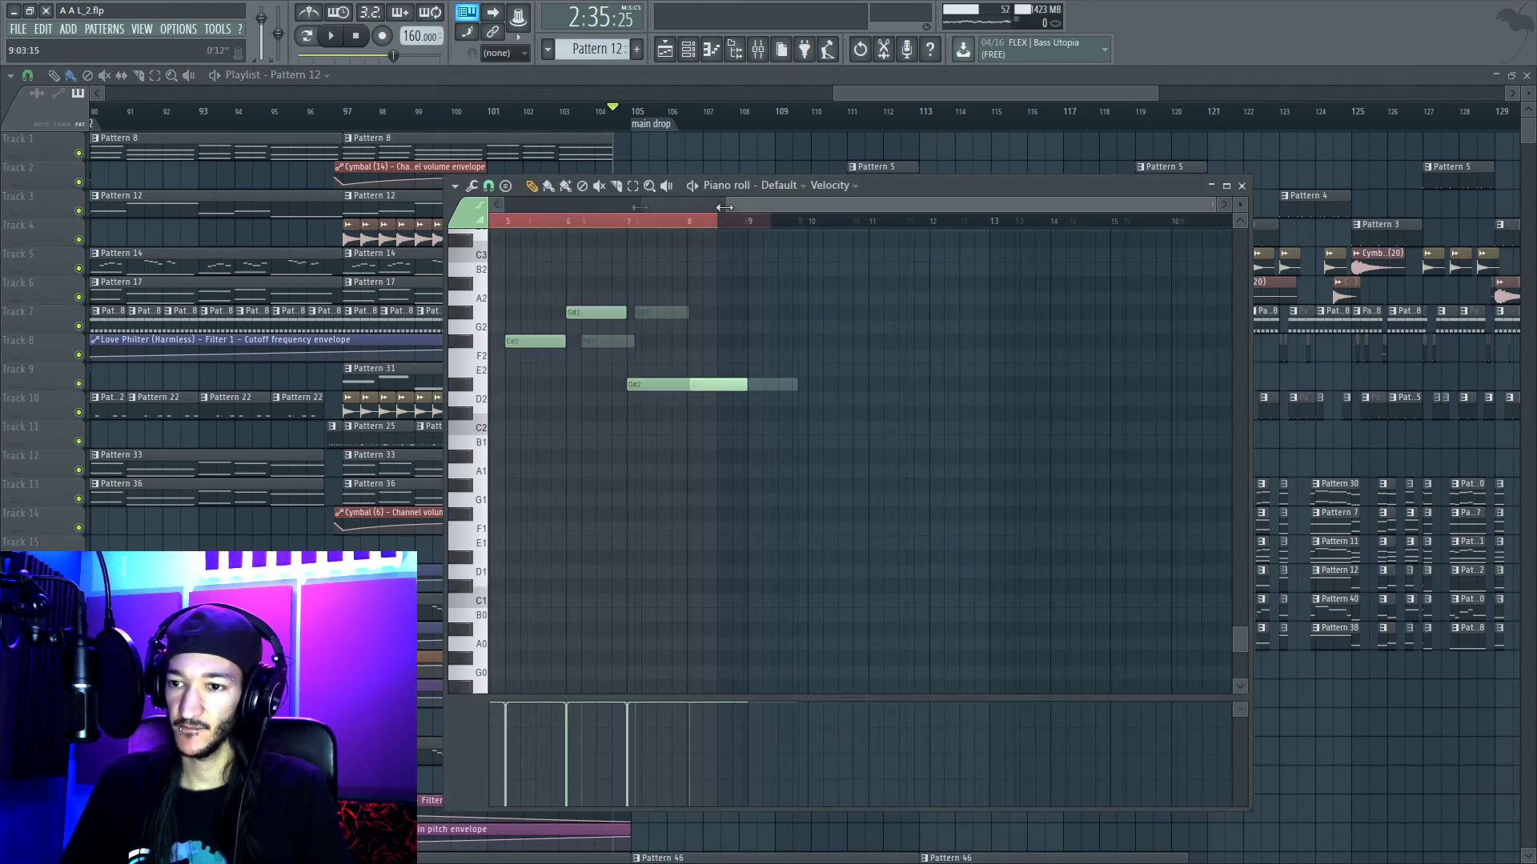
{"action": "left_click", "coordinate": [1241, 185]}
Step: Set the song position at the main drop, bar 105, and briefly play its opening
{"action": "scroll", "coordinate": [766, 428], "scroll_direction": "down", "scroll_amount": 4}
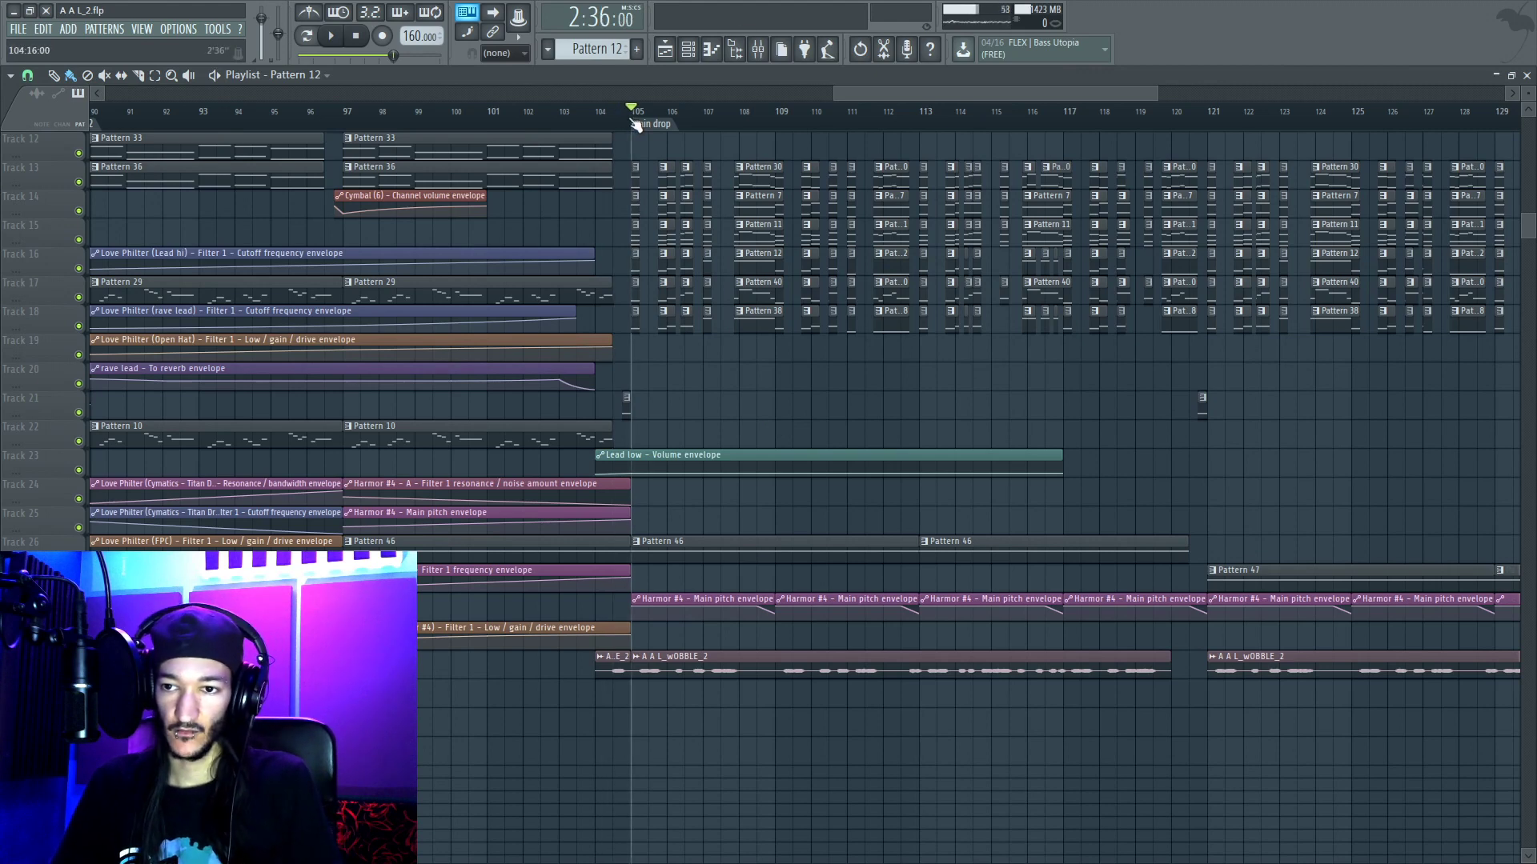
{"action": "key", "text": "space"}
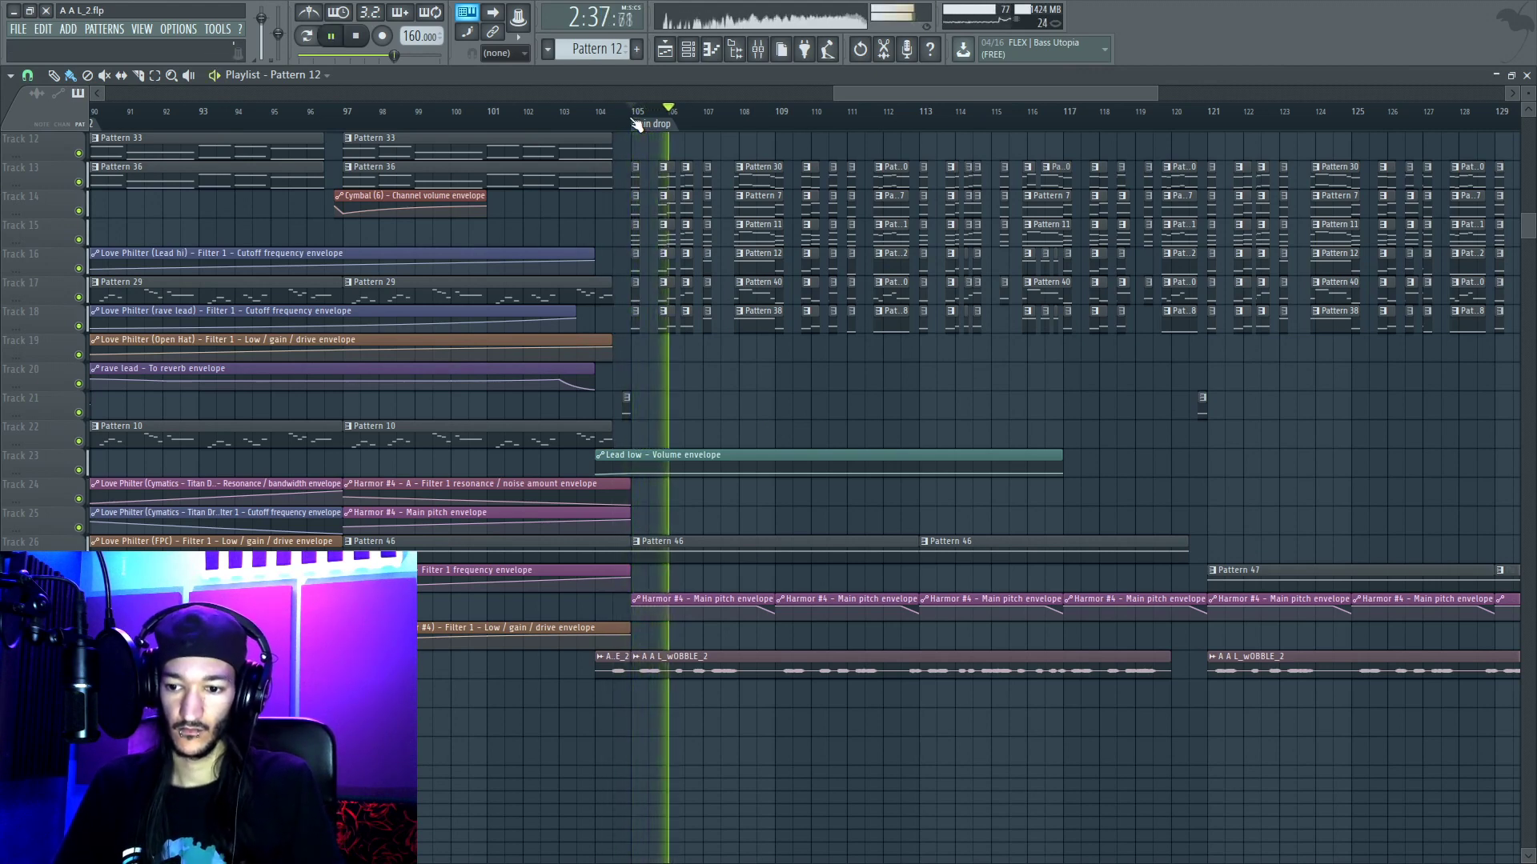
{"action": "key", "text": "space"}
Step: Select the first stack of clips at bar 105 on Tracks 13 to 18, Patterns 30, 7, 11, 12, 40 and 38
{"action": "scroll", "coordinate": [701, 132], "scroll_direction": "up", "scroll_amount": 4}
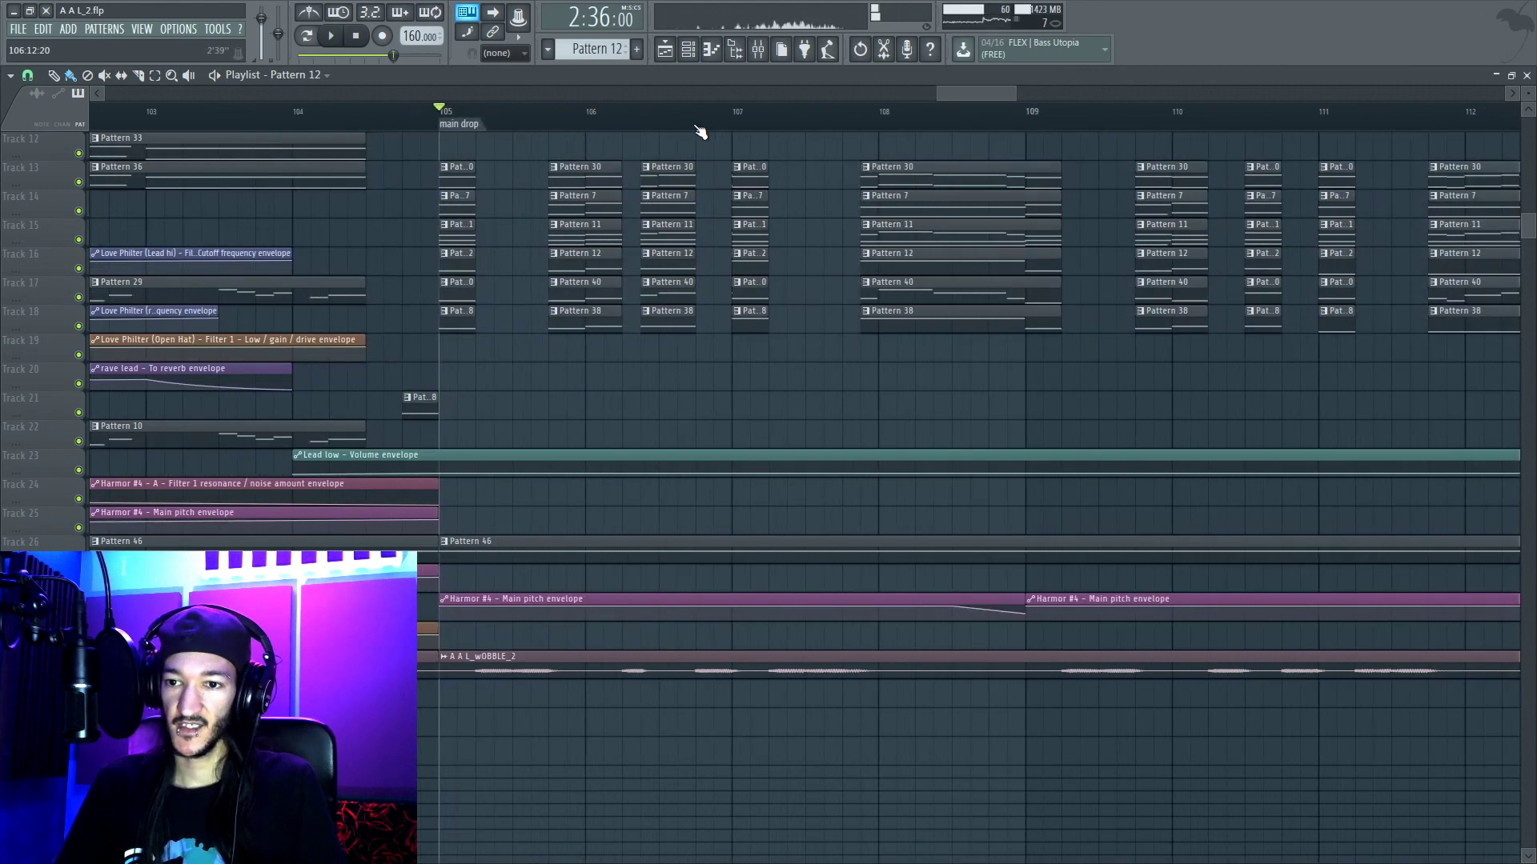
{"action": "scroll", "coordinate": [700, 133], "scroll_direction": "up", "scroll_amount": 3}
{"action": "left_click_drag", "start_coordinate": [276, 154], "coordinate": [394, 360]}
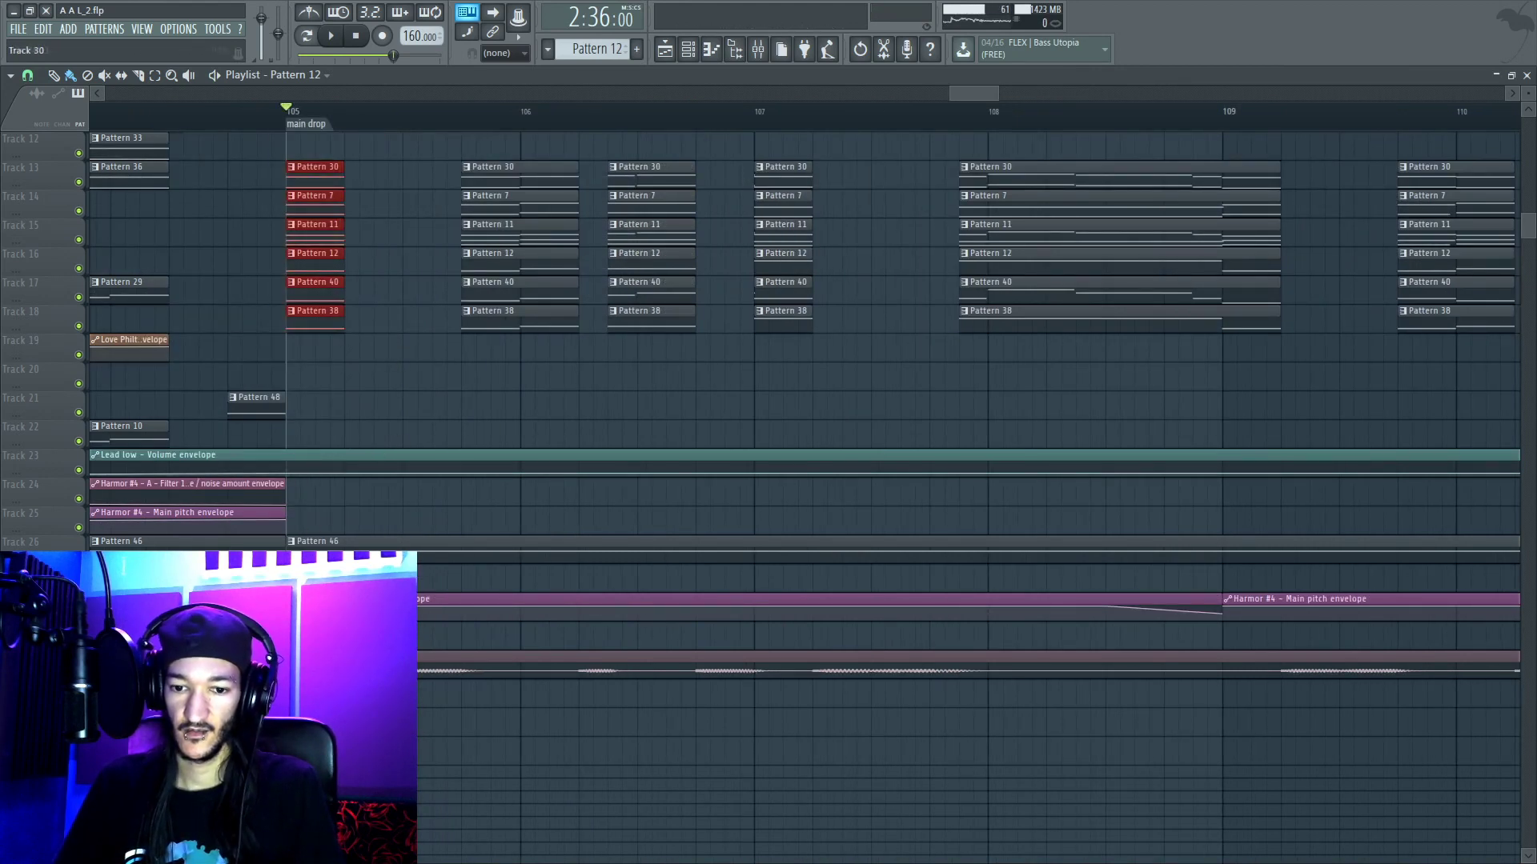
Step: Isolate Tracks 13 to 18 with the stacked lead patterns and play the main drop from bar 105
{"action": "right_click", "coordinate": [78, 326]}
{"action": "left_click_drag", "start_coordinate": [79, 297], "coordinate": [84, 216]}
{"action": "key", "text": "space"}
{"action": "left_click", "coordinate": [79, 183]}
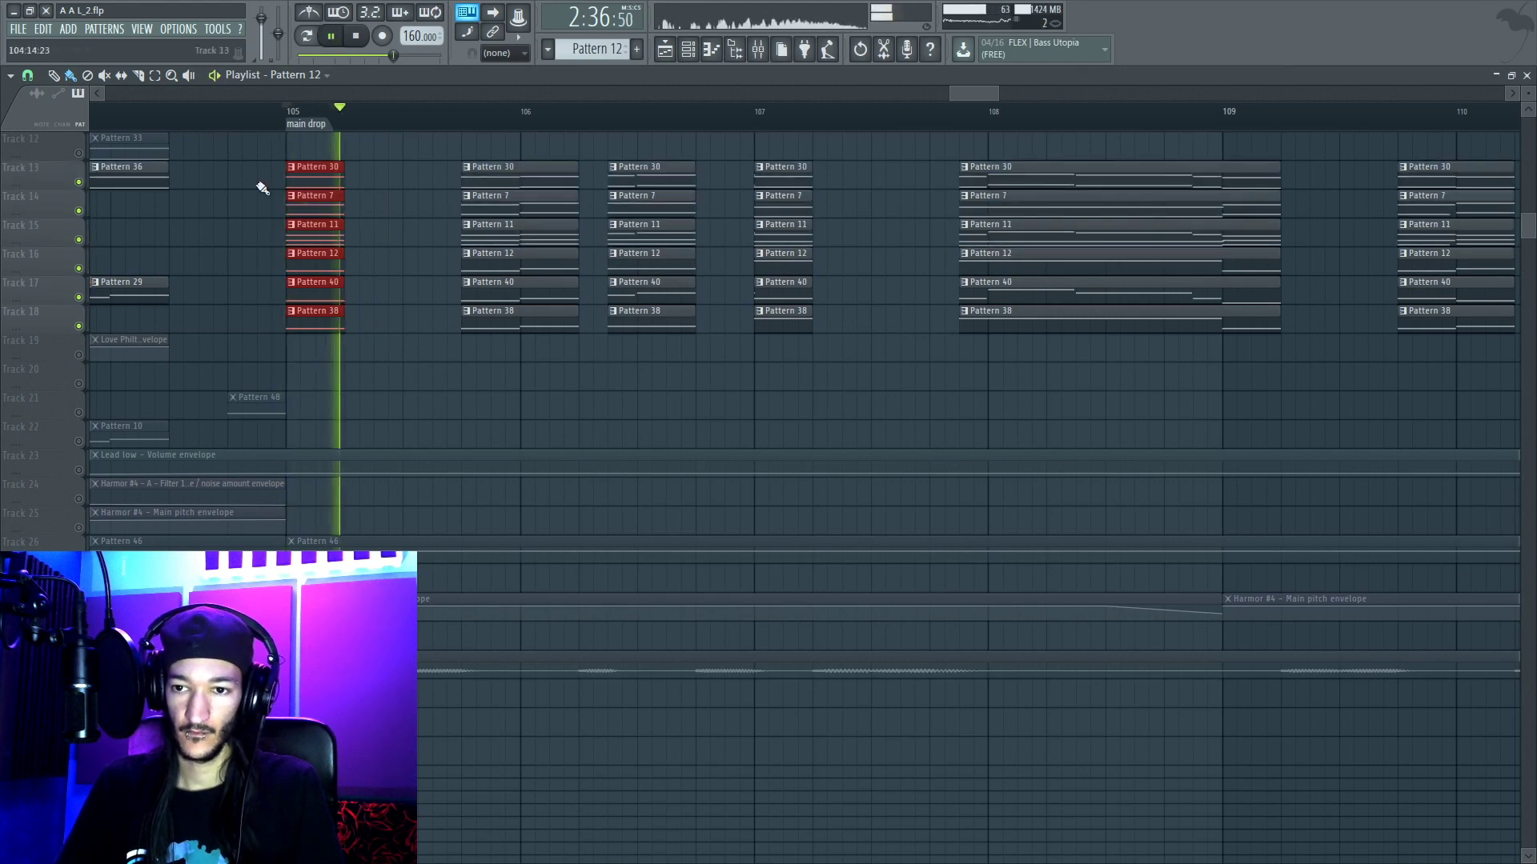
{"action": "scroll", "coordinate": [703, 127], "scroll_direction": "down", "scroll_amount": 3}
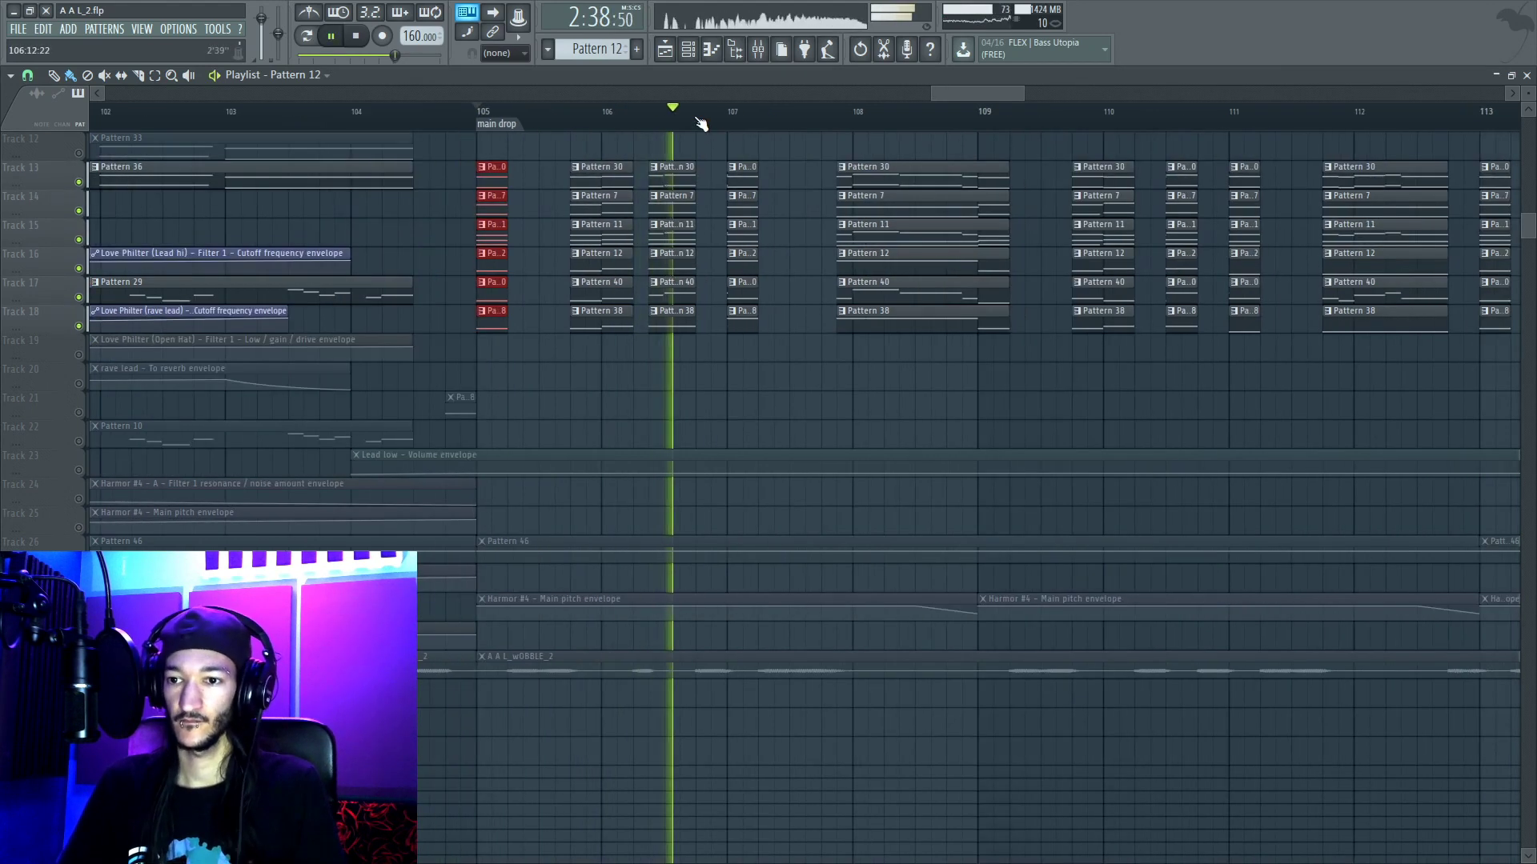
{"action": "scroll", "coordinate": [1019, 242], "scroll_direction": "up", "scroll_amount": 3}
{"action": "scroll", "coordinate": [1019, 240], "scroll_direction": "up", "scroll_amount": 1}
{"action": "scroll", "coordinate": [921, 320], "scroll_direction": "down", "scroll_amount": 3}
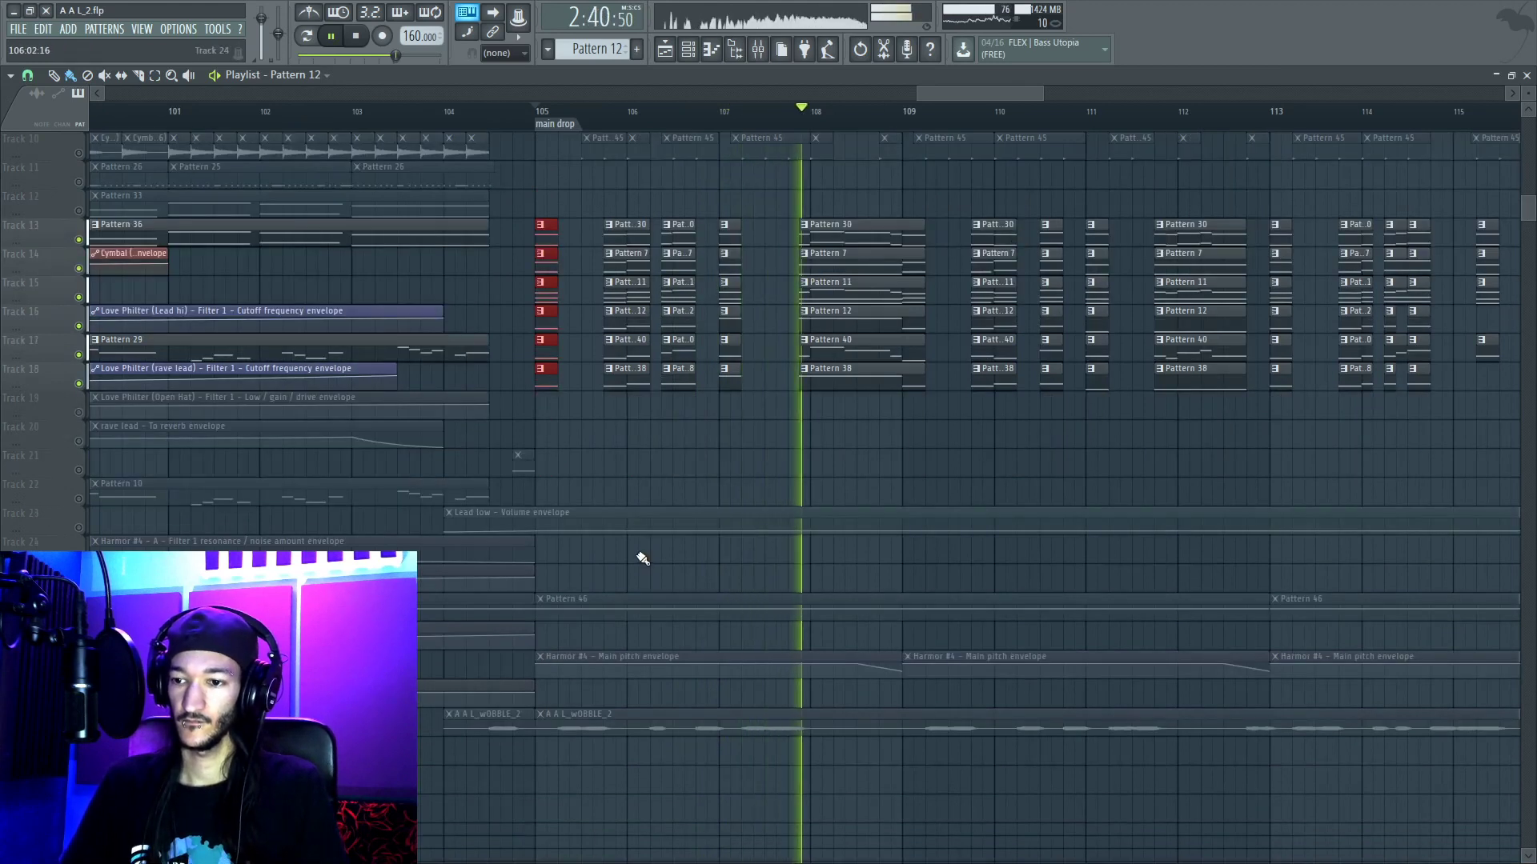
{"action": "key", "text": "space"}
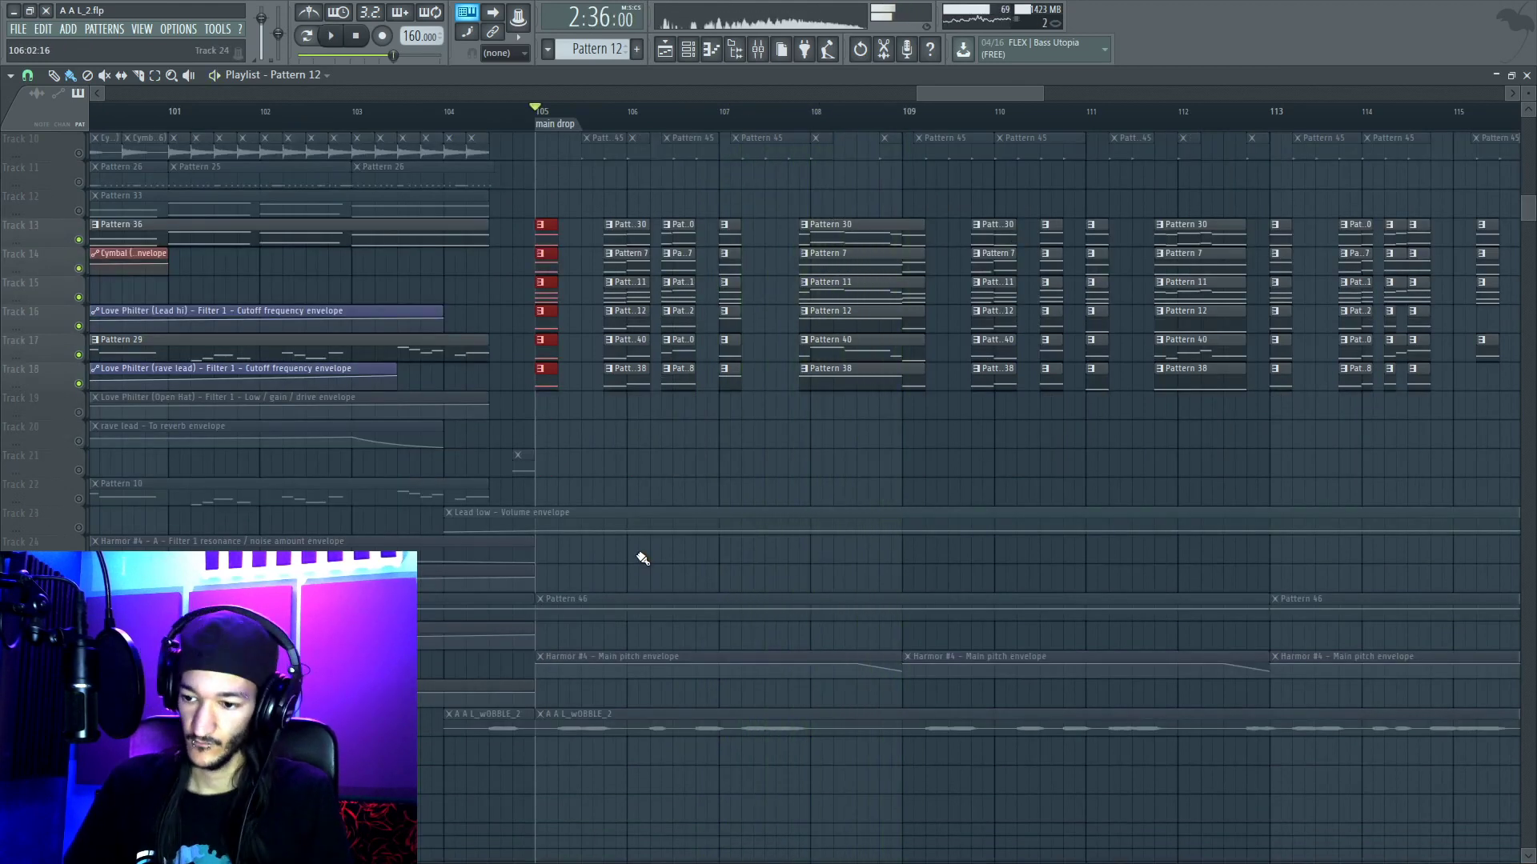
Step: Add the A A L_wOBBLE_2 audio track to the isolated lead stack and play both together from bar 105
{"action": "left_click", "coordinate": [32, 715]}
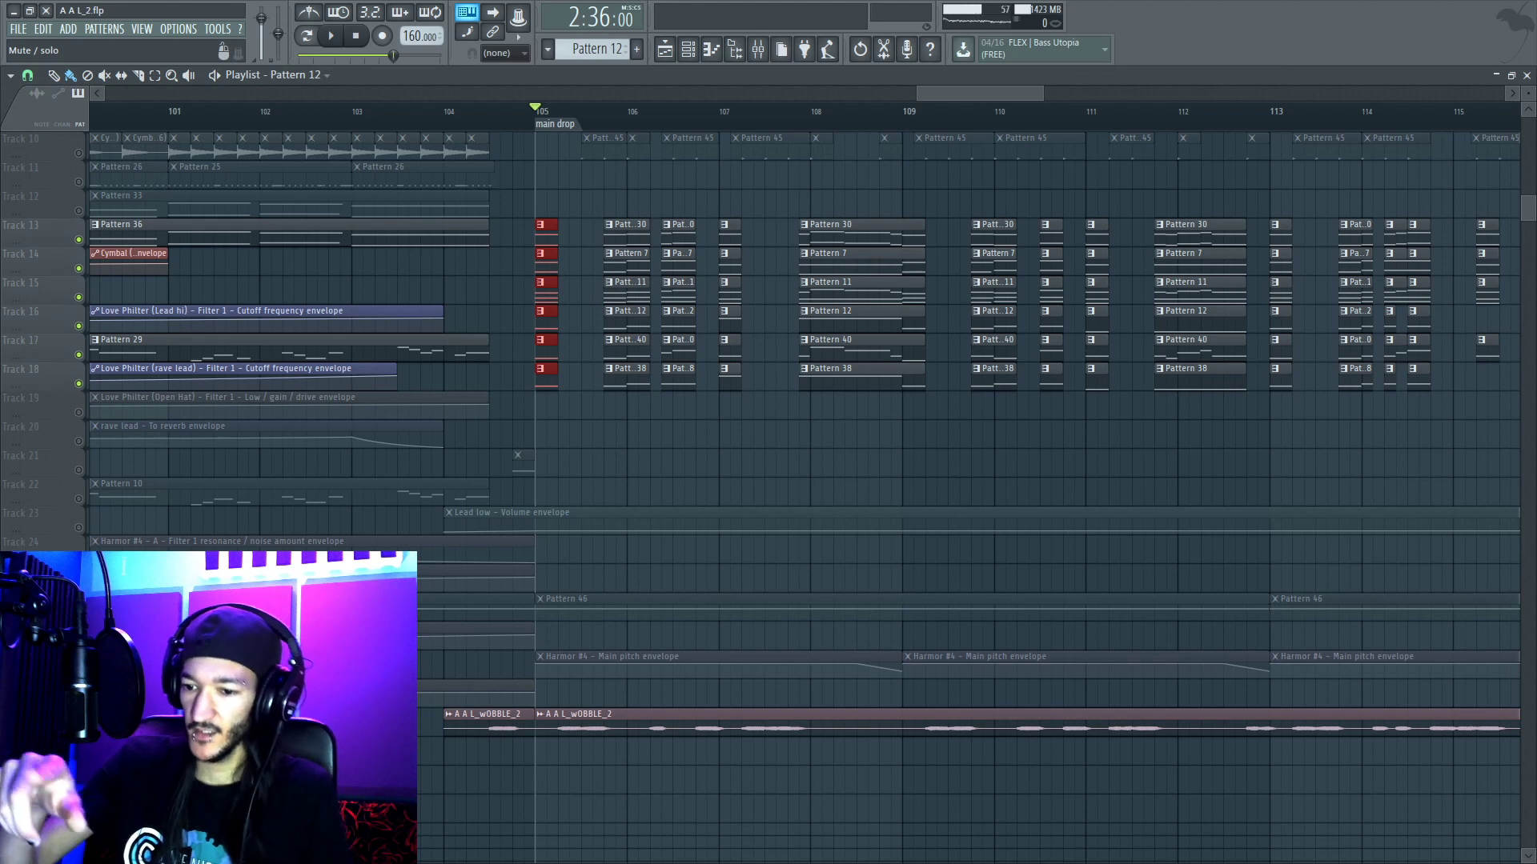
{"action": "key", "text": "space"}
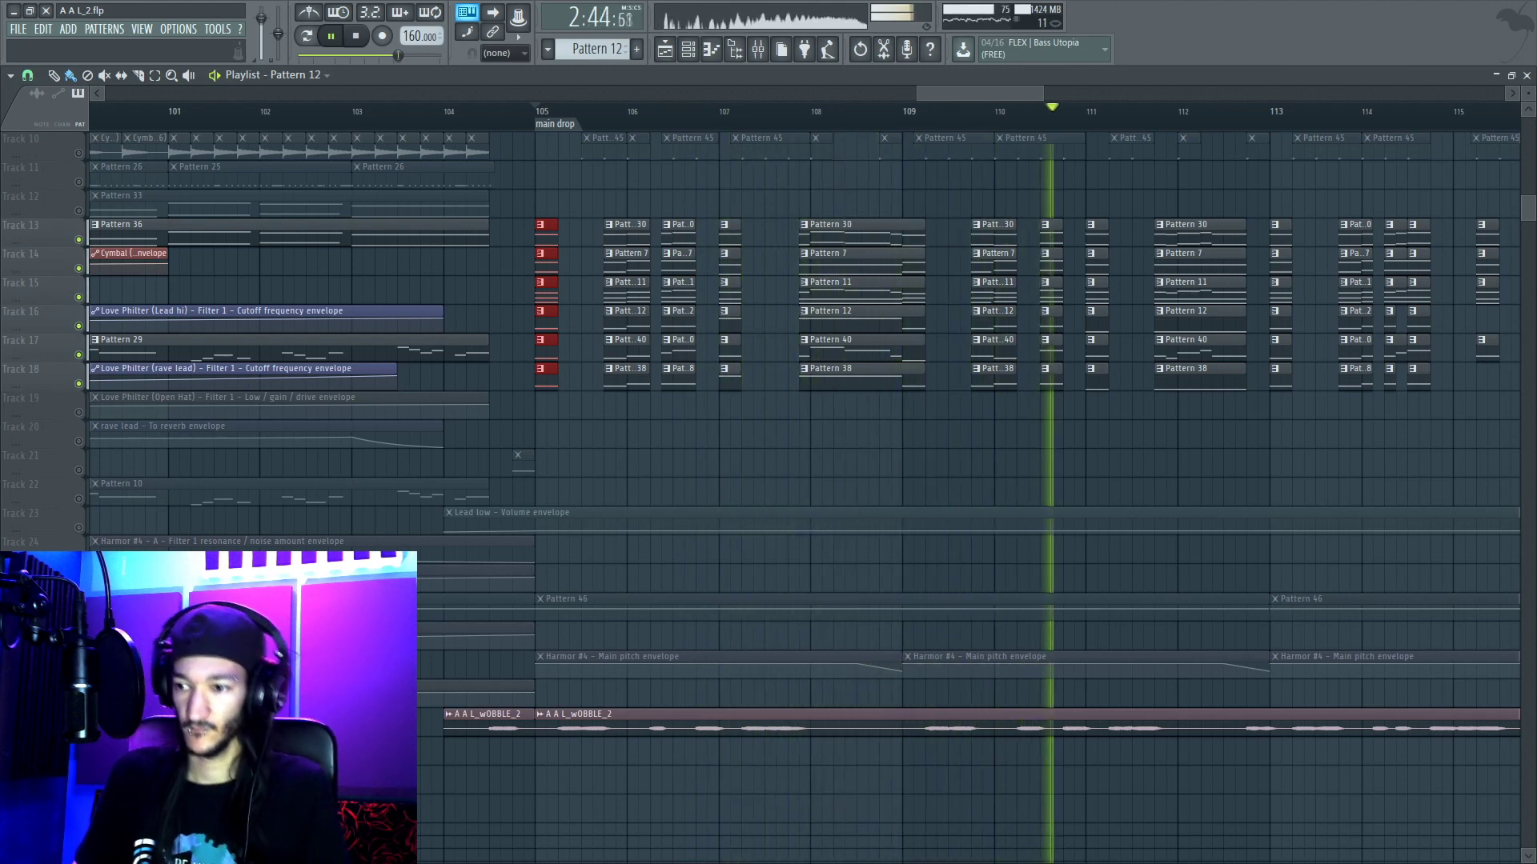
{"action": "scroll", "coordinate": [953, 124], "scroll_direction": "down", "scroll_amount": 5}
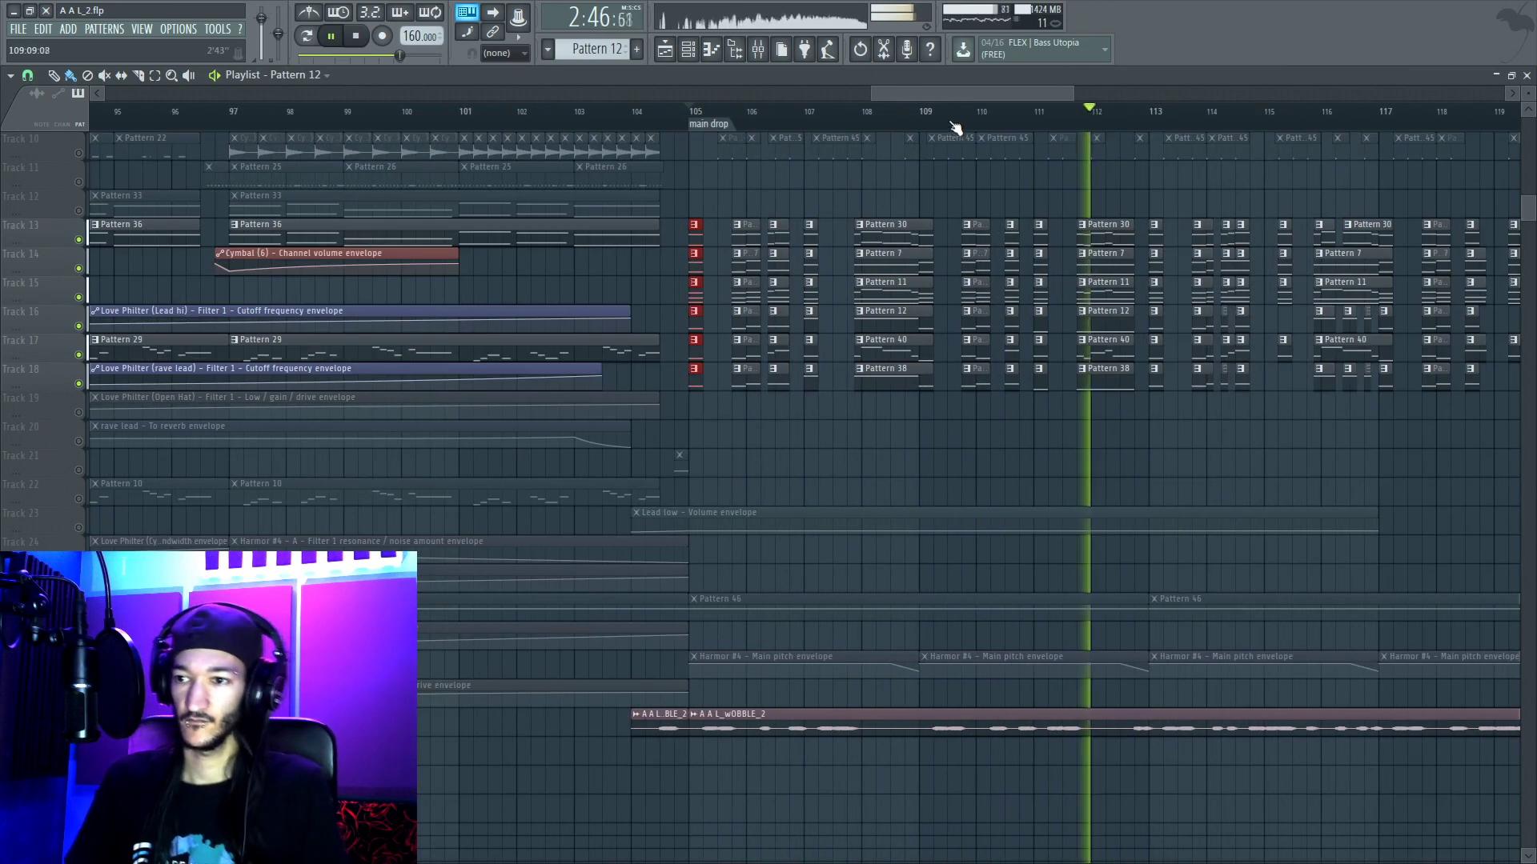
{"action": "key", "text": "space"}
Step: Examine the main drop's layers from bar 105 on, from the drums and cymbals through the lead stacks to the envelopes and wobble audio
{"action": "scroll", "coordinate": [959, 317], "scroll_direction": "up", "scroll_amount": 7}
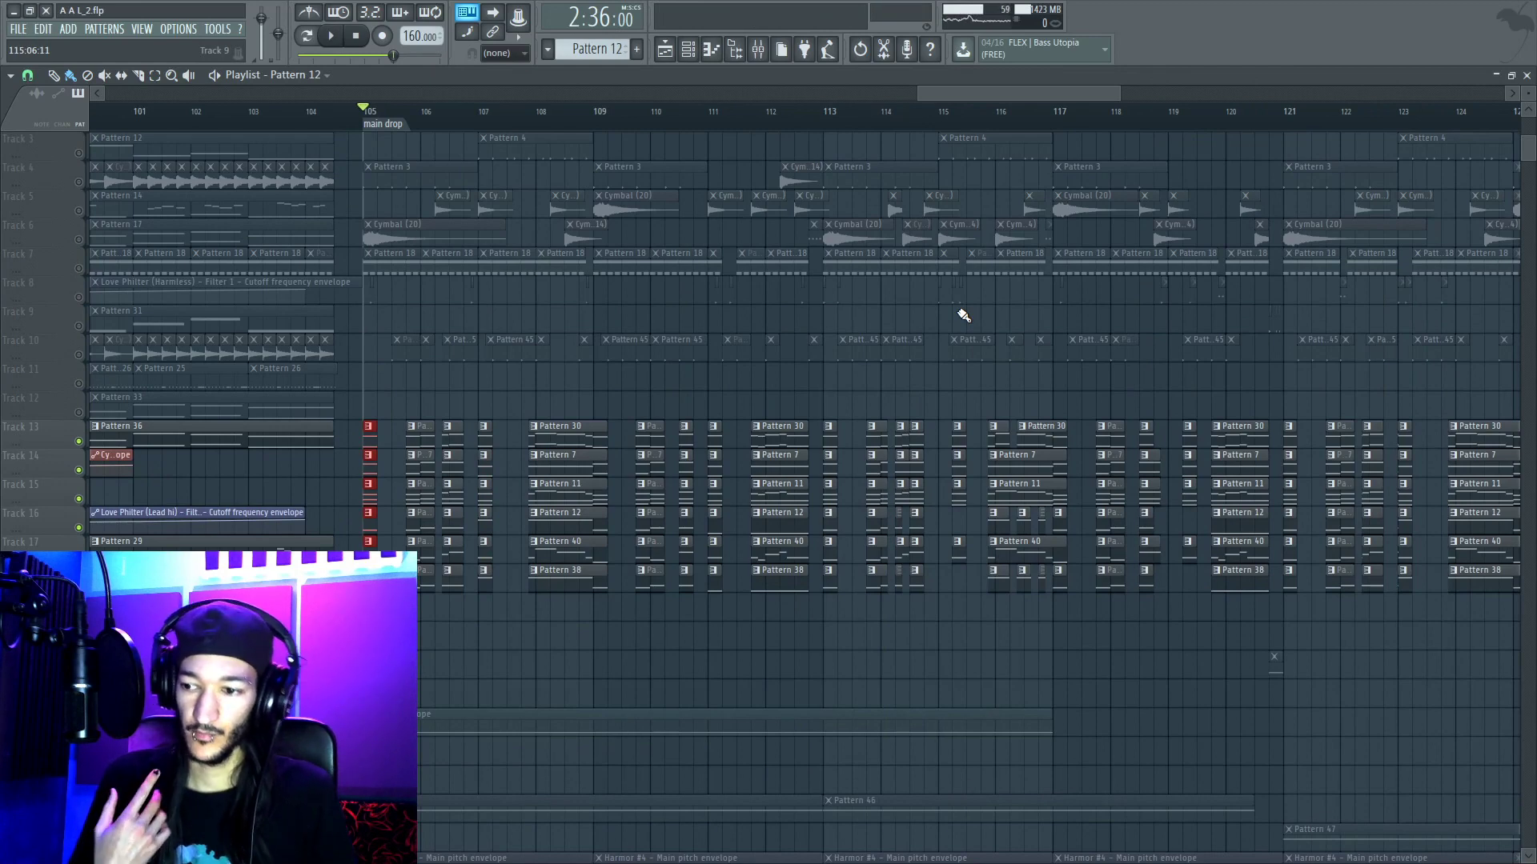
{"action": "scroll", "coordinate": [878, 409], "scroll_direction": "down", "scroll_amount": 7}
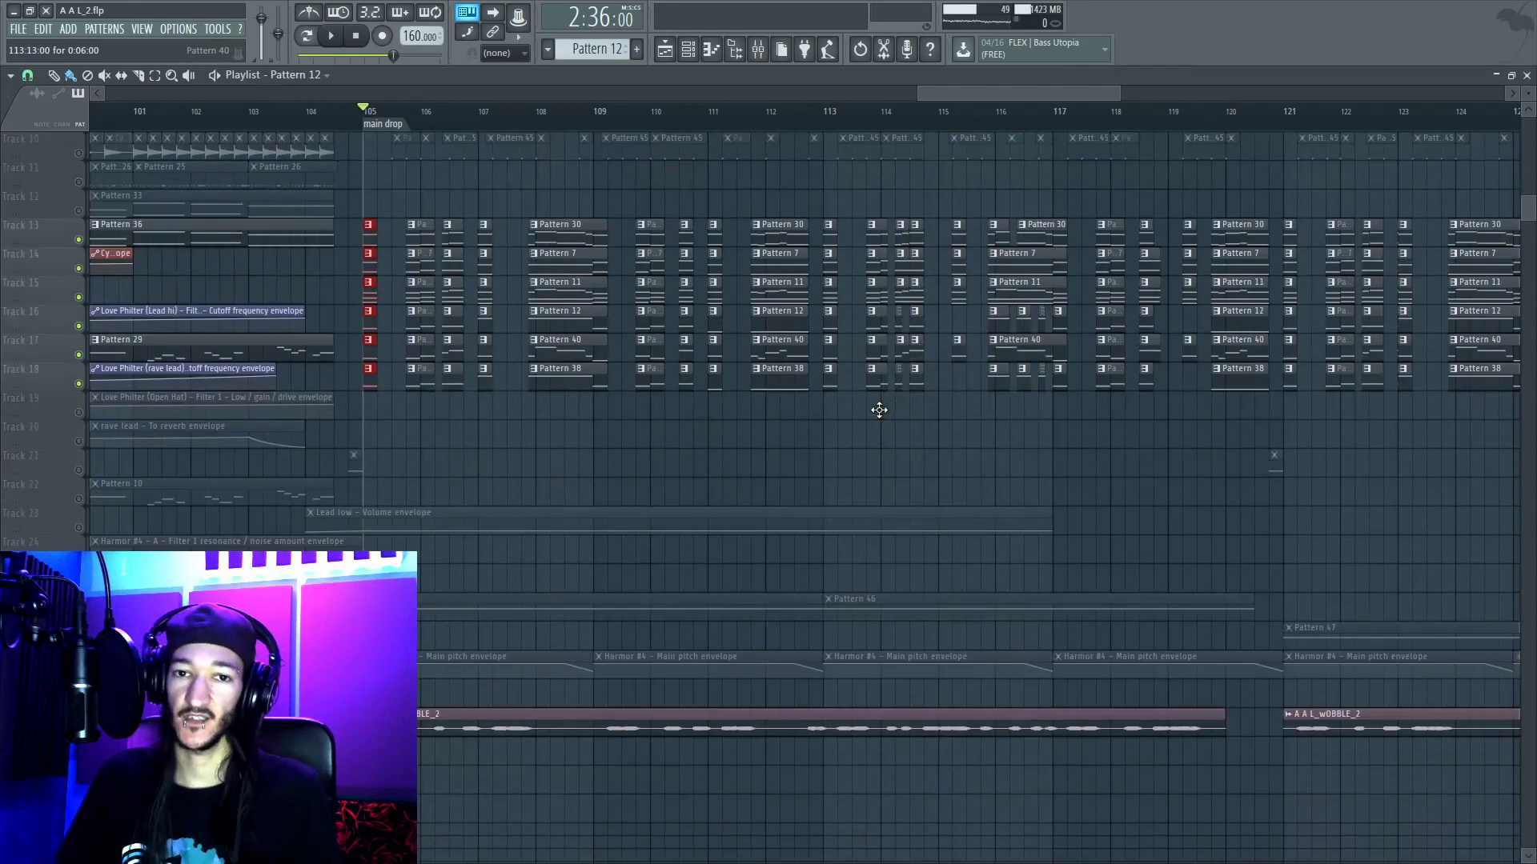
{"action": "scroll", "coordinate": [879, 409], "scroll_direction": "down", "scroll_amount": 5}
{"action": "scroll", "coordinate": [758, 467], "scroll_direction": "up", "scroll_amount": 9}
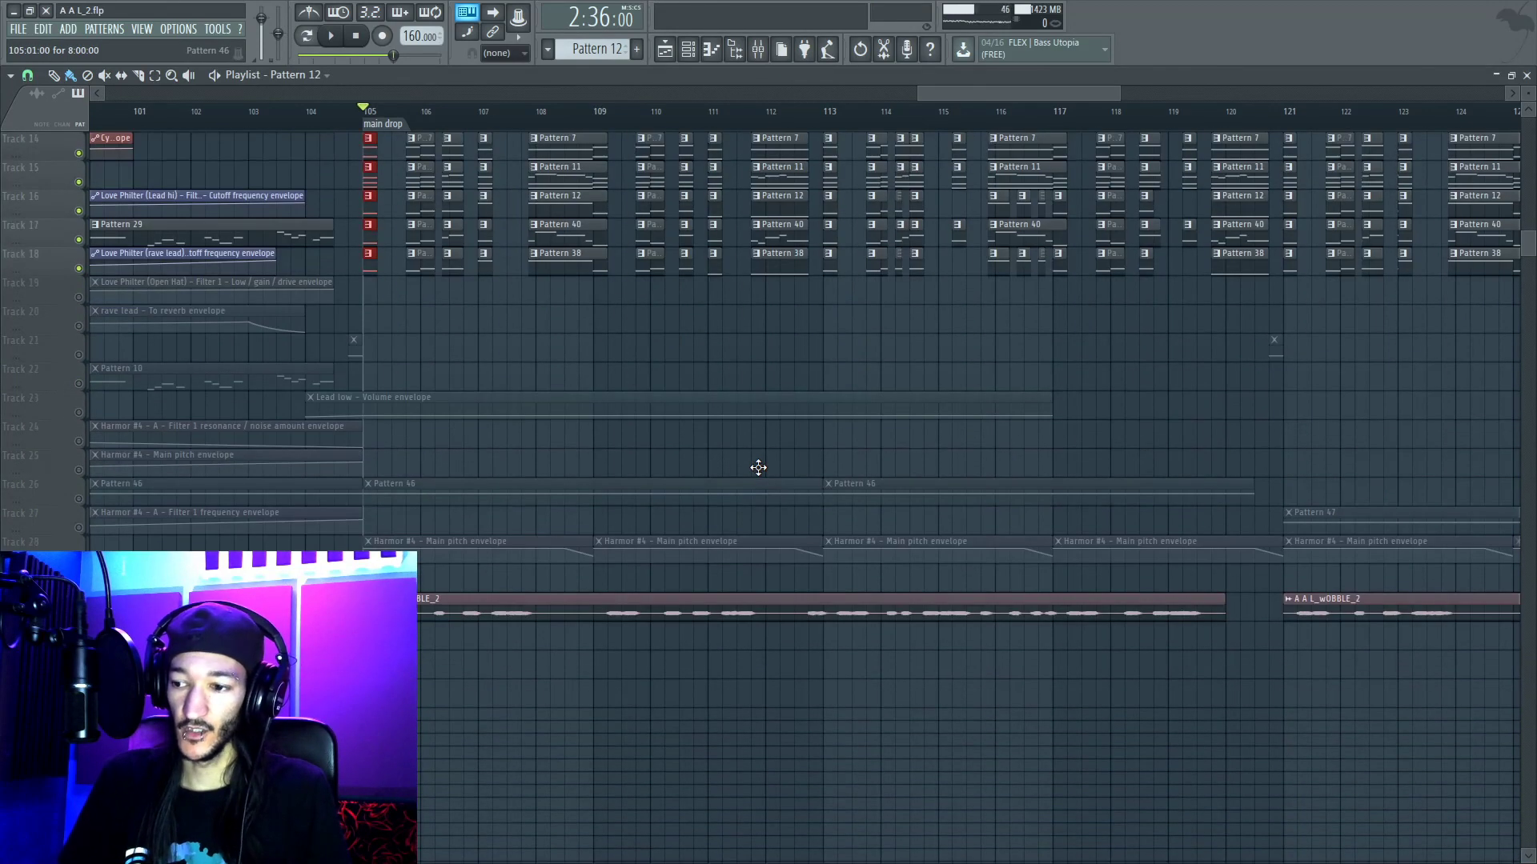
{"action": "scroll", "coordinate": [477, 427], "scroll_direction": "down", "scroll_amount": 5}
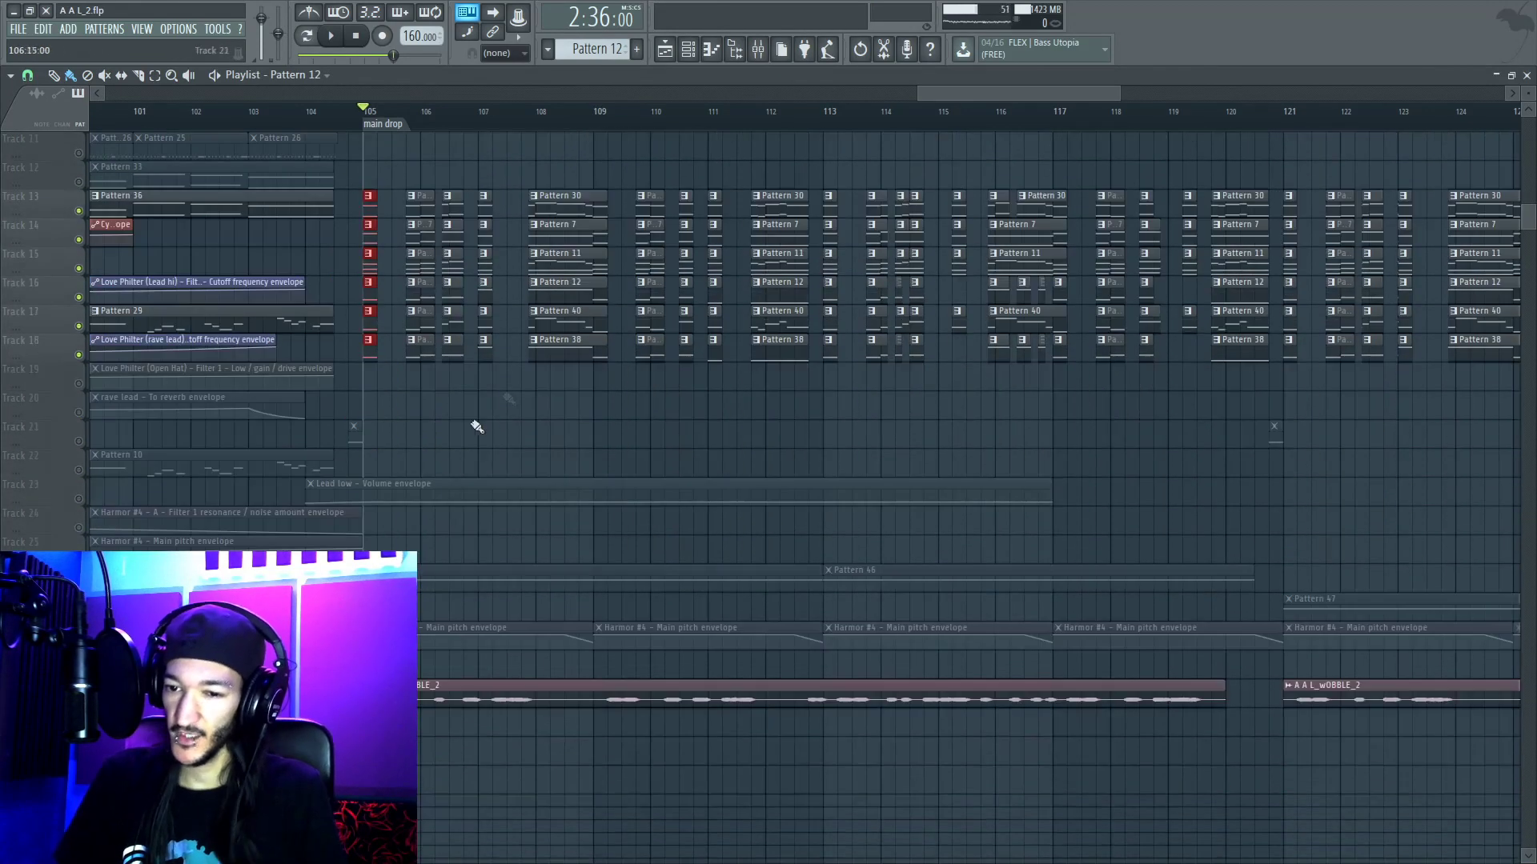
{"action": "scroll", "coordinate": [552, 439], "scroll_direction": "down", "scroll_amount": 1}
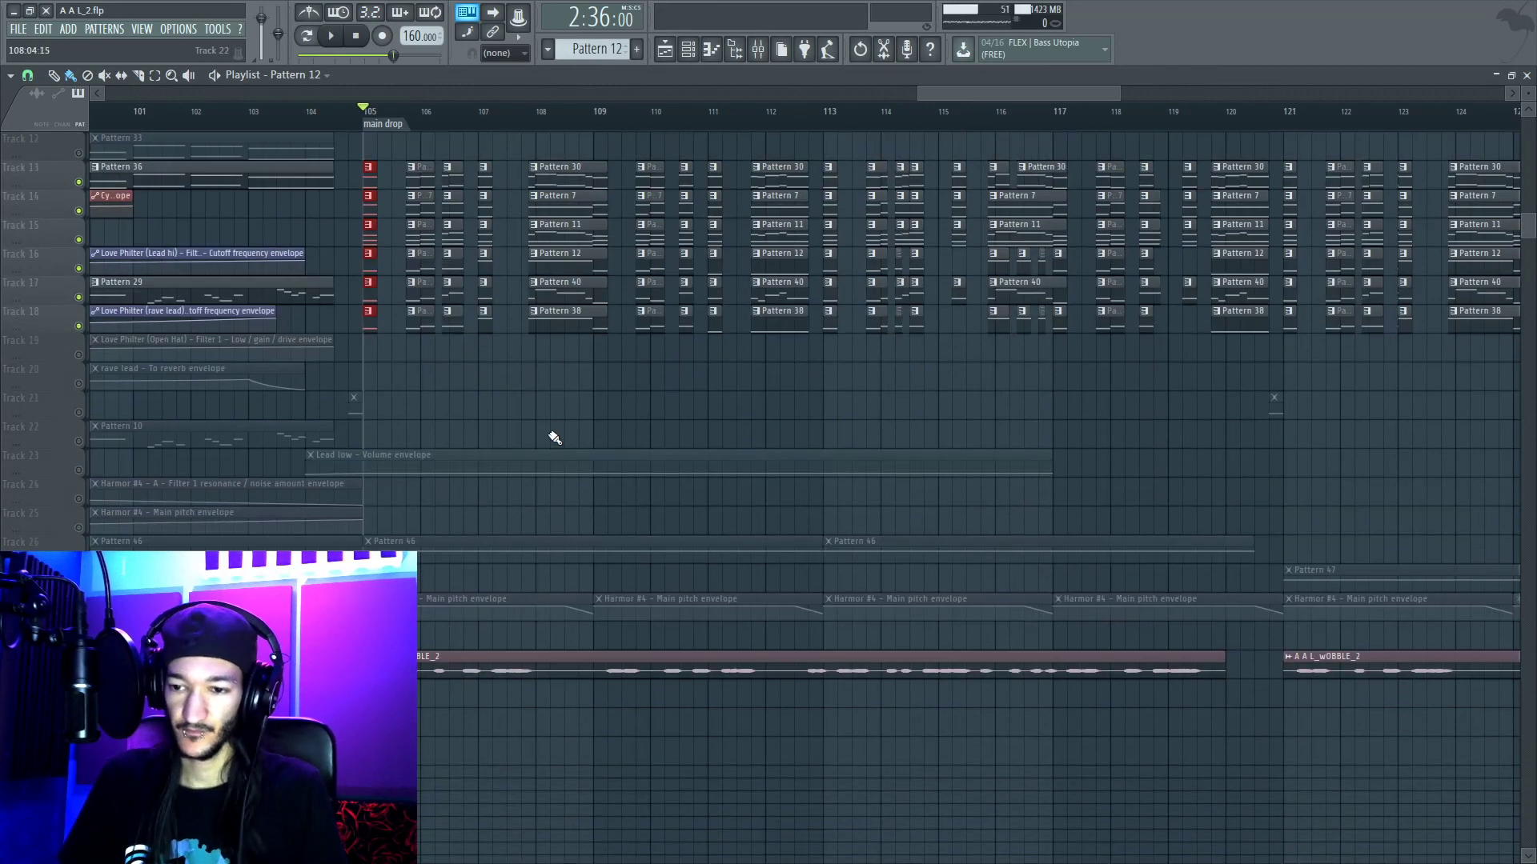
{"action": "scroll", "coordinate": [555, 438], "scroll_direction": "up", "scroll_amount": 4}
{"action": "scroll", "coordinate": [958, 295], "scroll_direction": "up", "scroll_amount": 7}
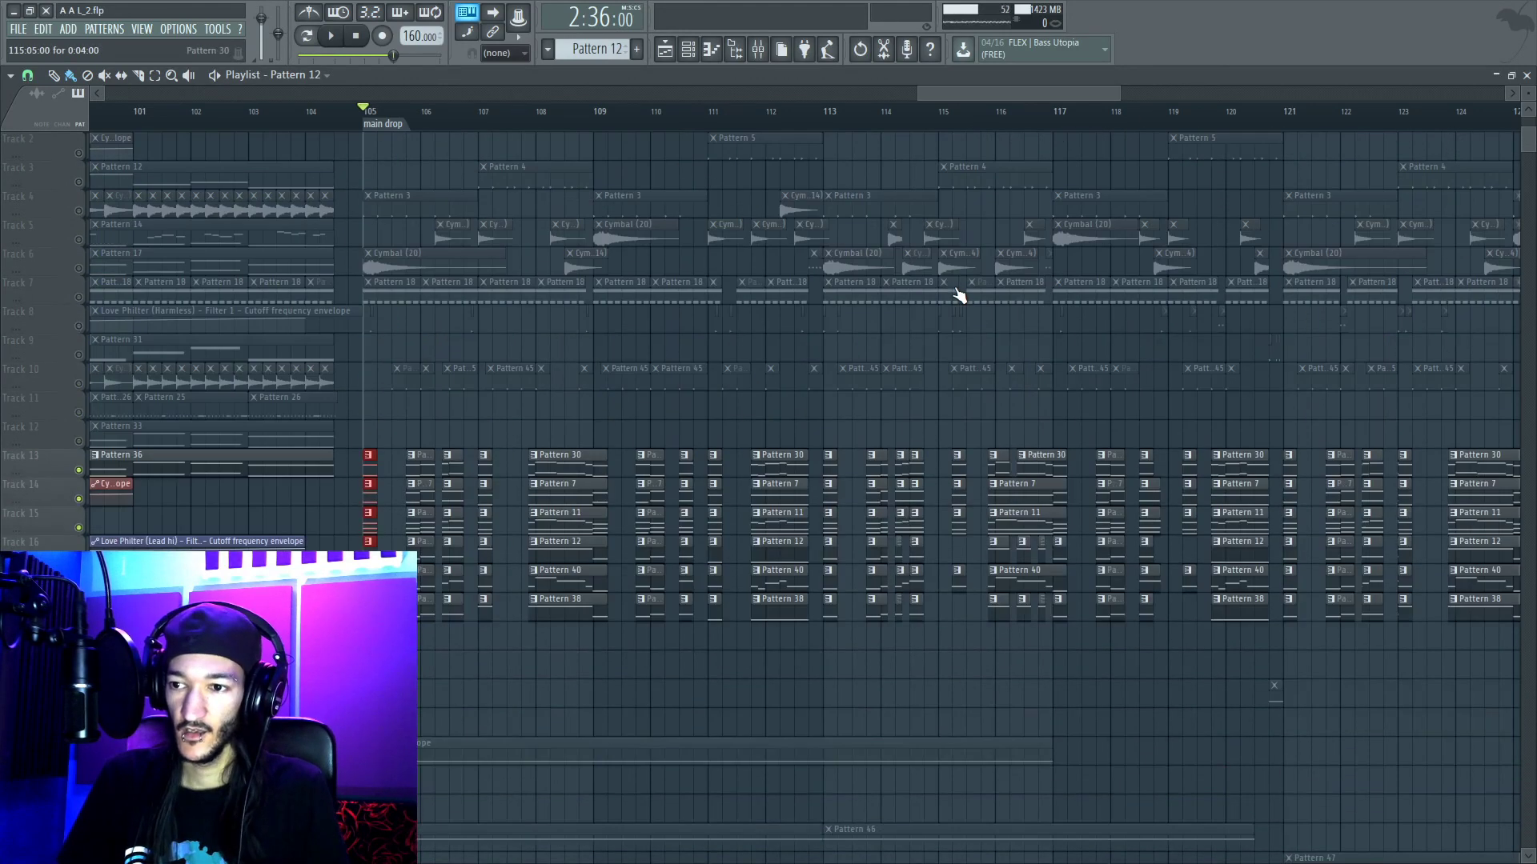
{"action": "scroll", "coordinate": [957, 294], "scroll_direction": "down", "scroll_amount": 11}
{"action": "scroll", "coordinate": [384, 118], "scroll_direction": "up", "scroll_amount": 4}
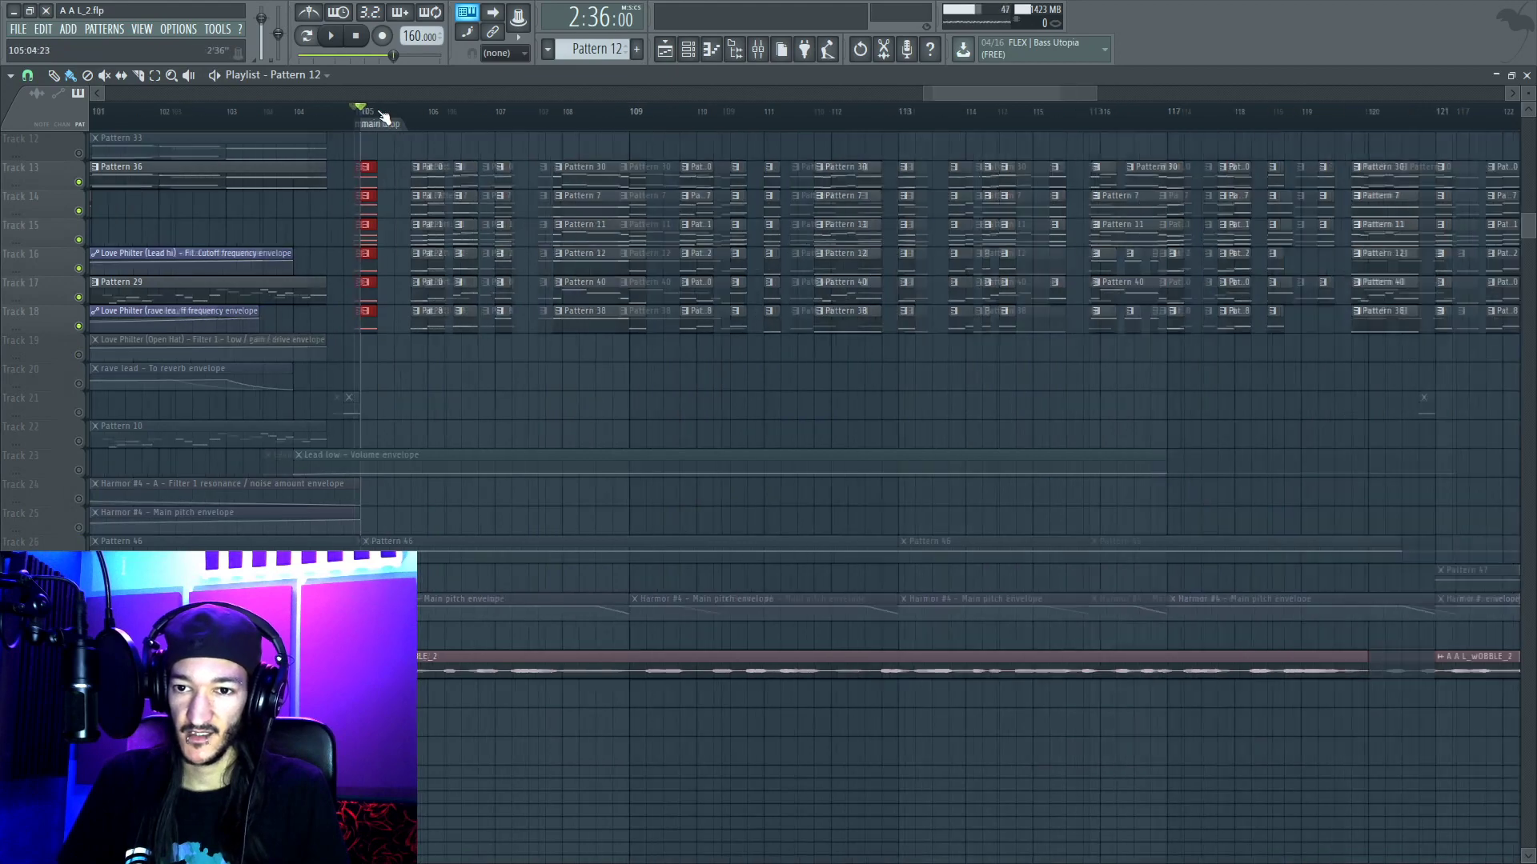
{"action": "scroll", "coordinate": [381, 117], "scroll_direction": "up", "scroll_amount": 8}
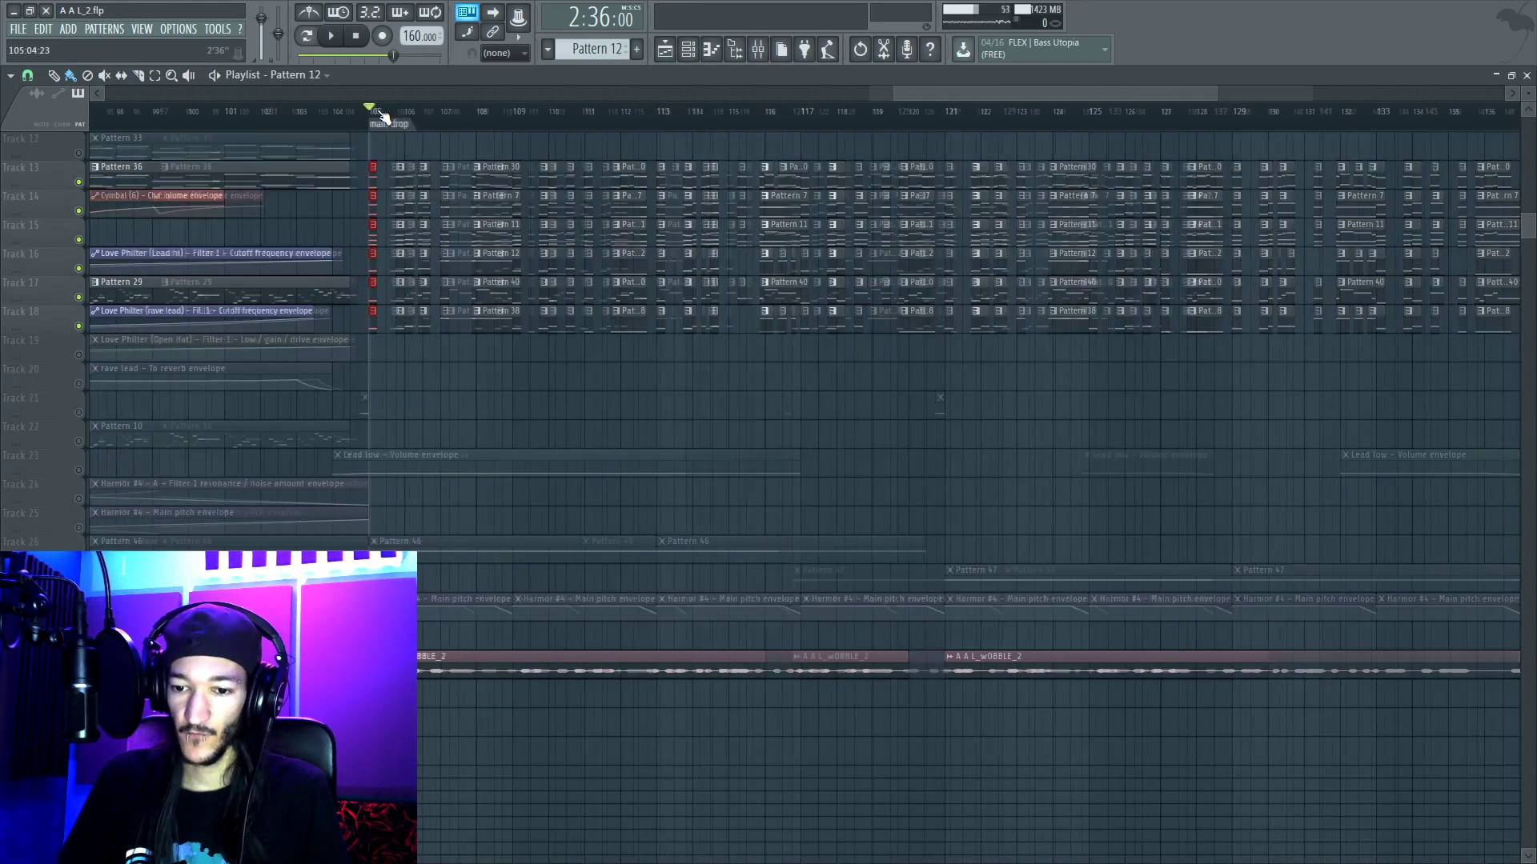
{"action": "scroll", "coordinate": [381, 116], "scroll_direction": "down", "scroll_amount": 8}
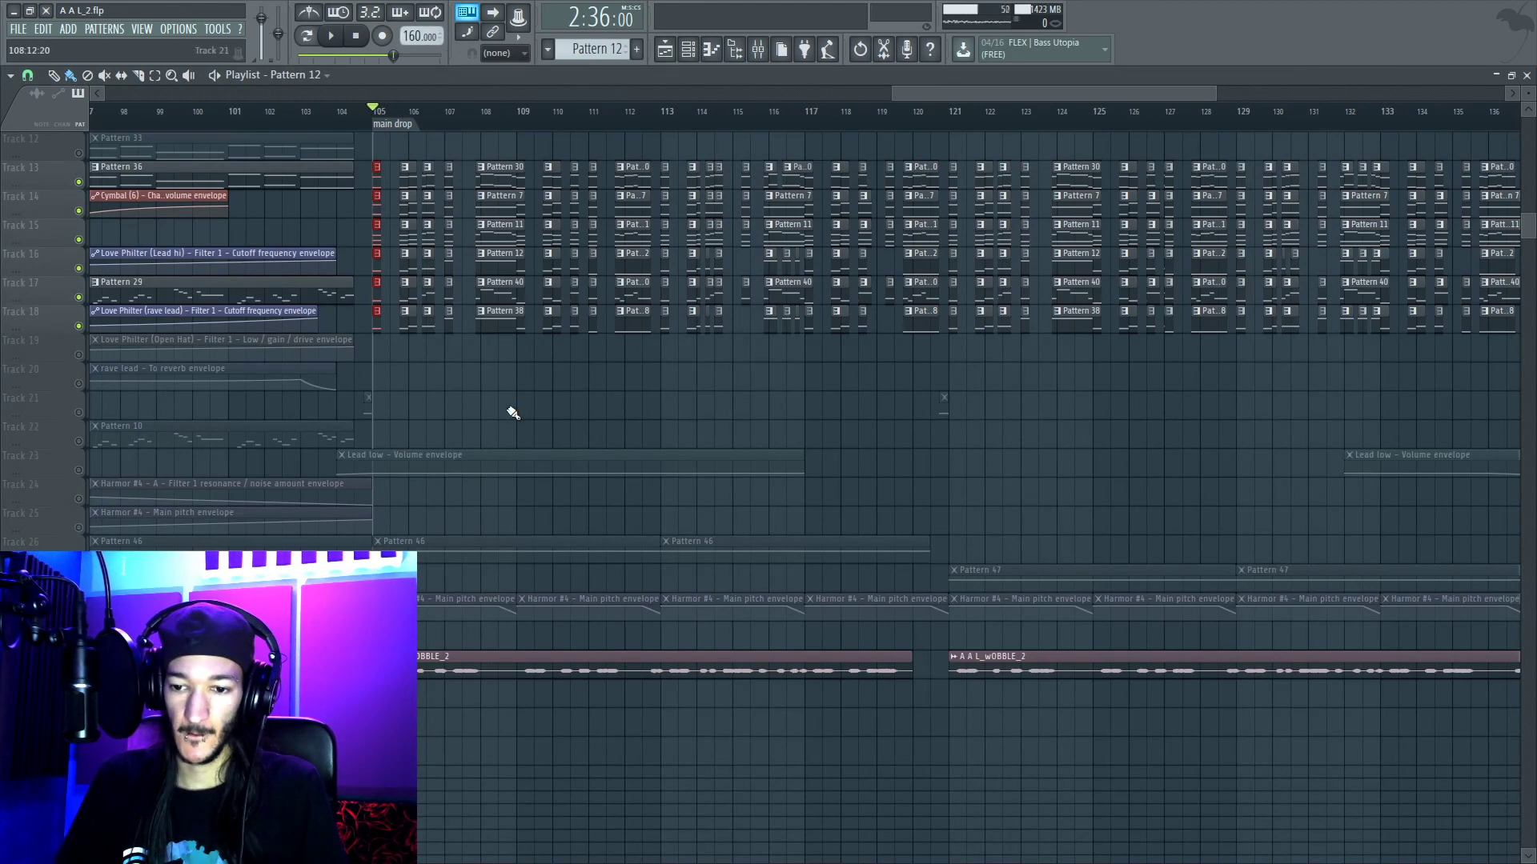
{"action": "scroll", "coordinate": [457, 302], "scroll_direction": "up", "scroll_amount": 5}
{"action": "scroll", "coordinate": [456, 302], "scroll_direction": "down", "scroll_amount": 5}
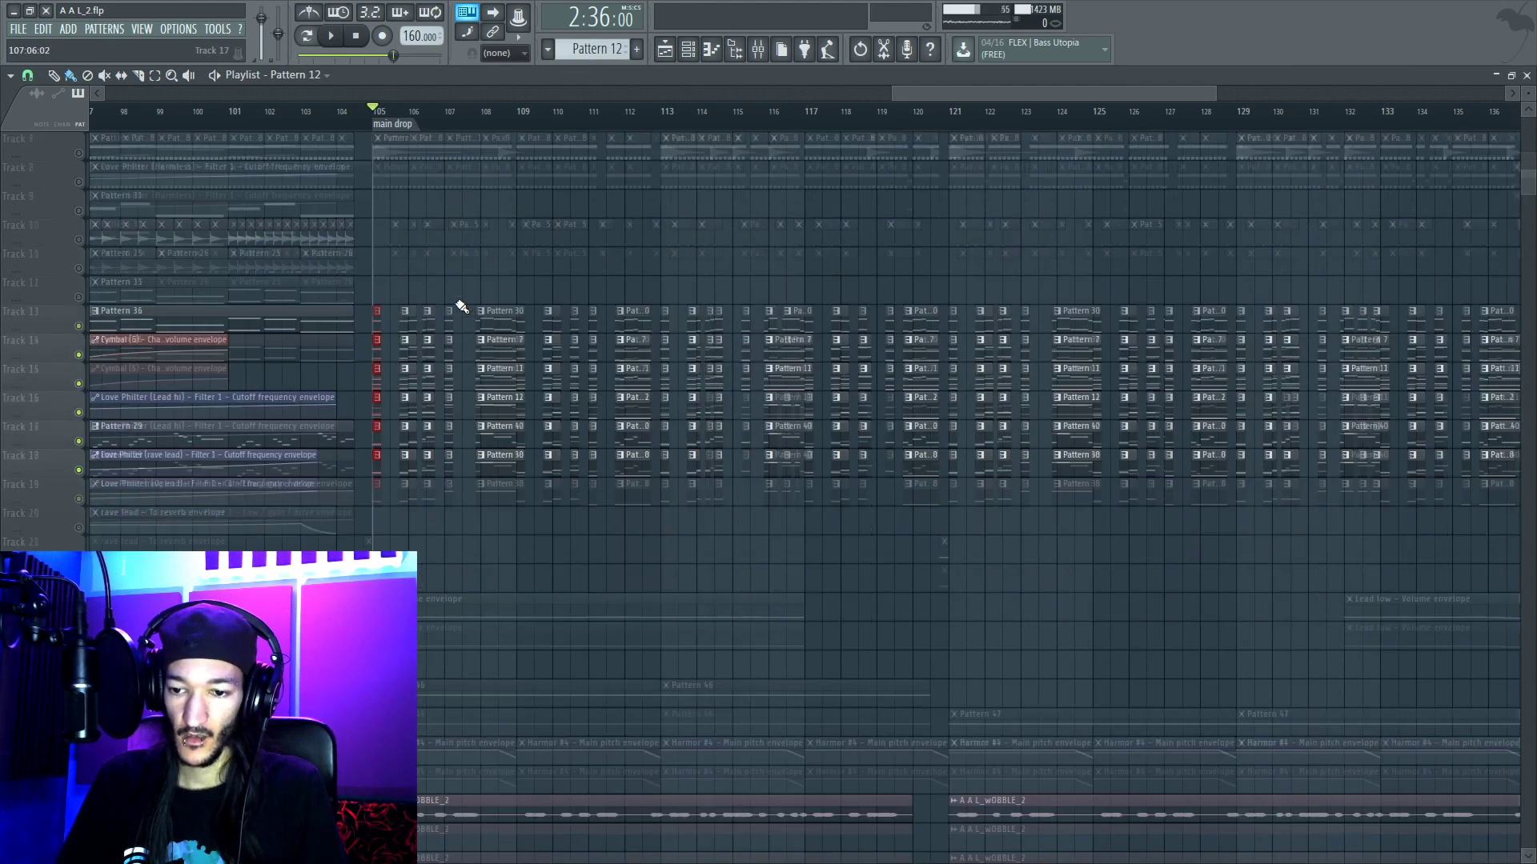
{"action": "scroll", "coordinate": [462, 308], "scroll_direction": "down", "scroll_amount": 6}
{"action": "scroll", "coordinate": [395, 119], "scroll_direction": "up", "scroll_amount": 4}
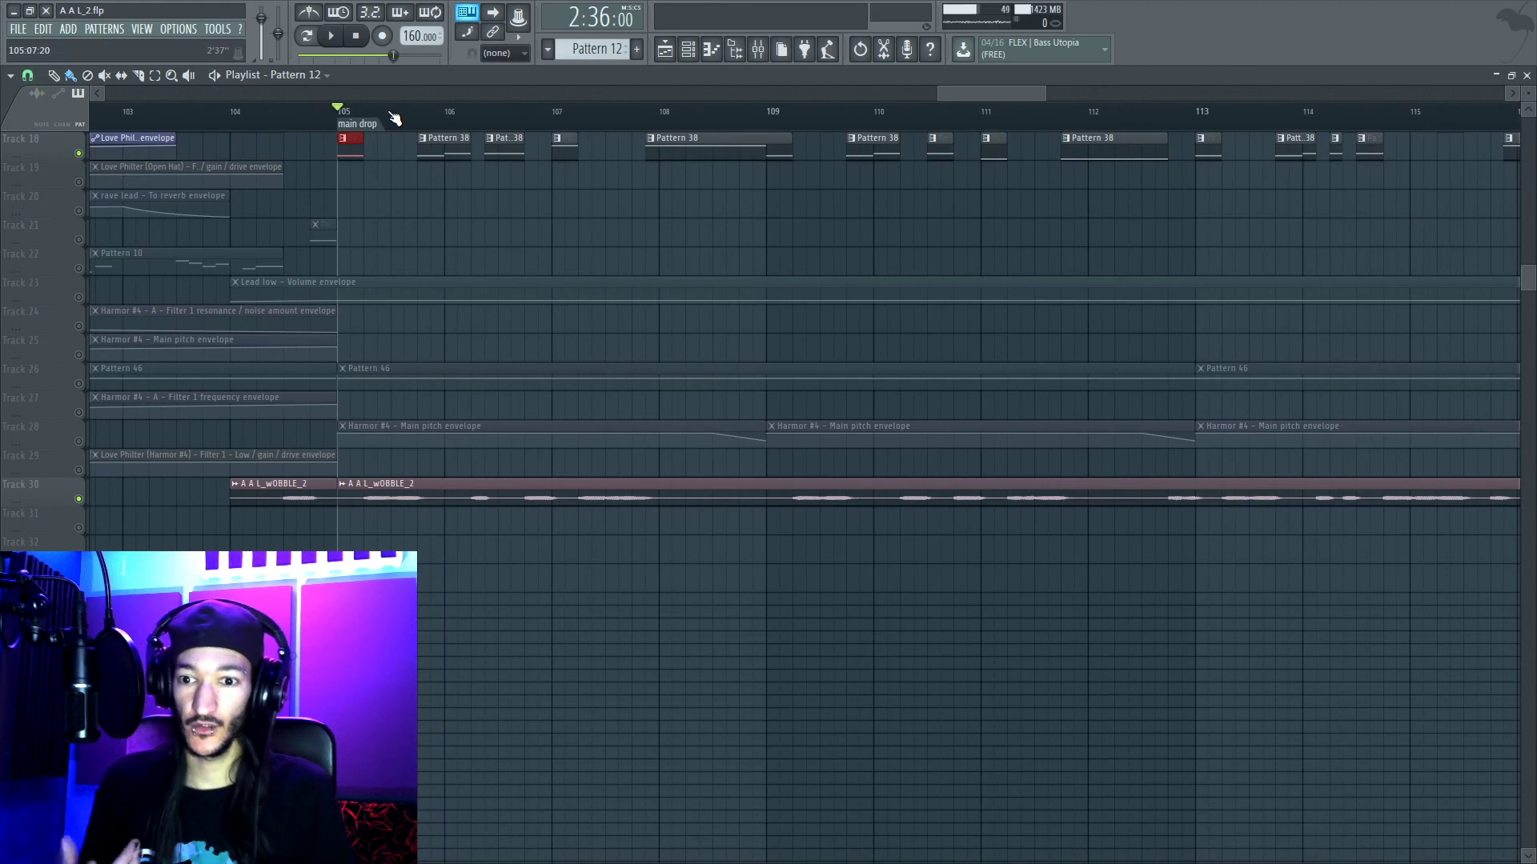
{"action": "scroll", "coordinate": [609, 144], "scroll_direction": "down", "scroll_amount": 6}
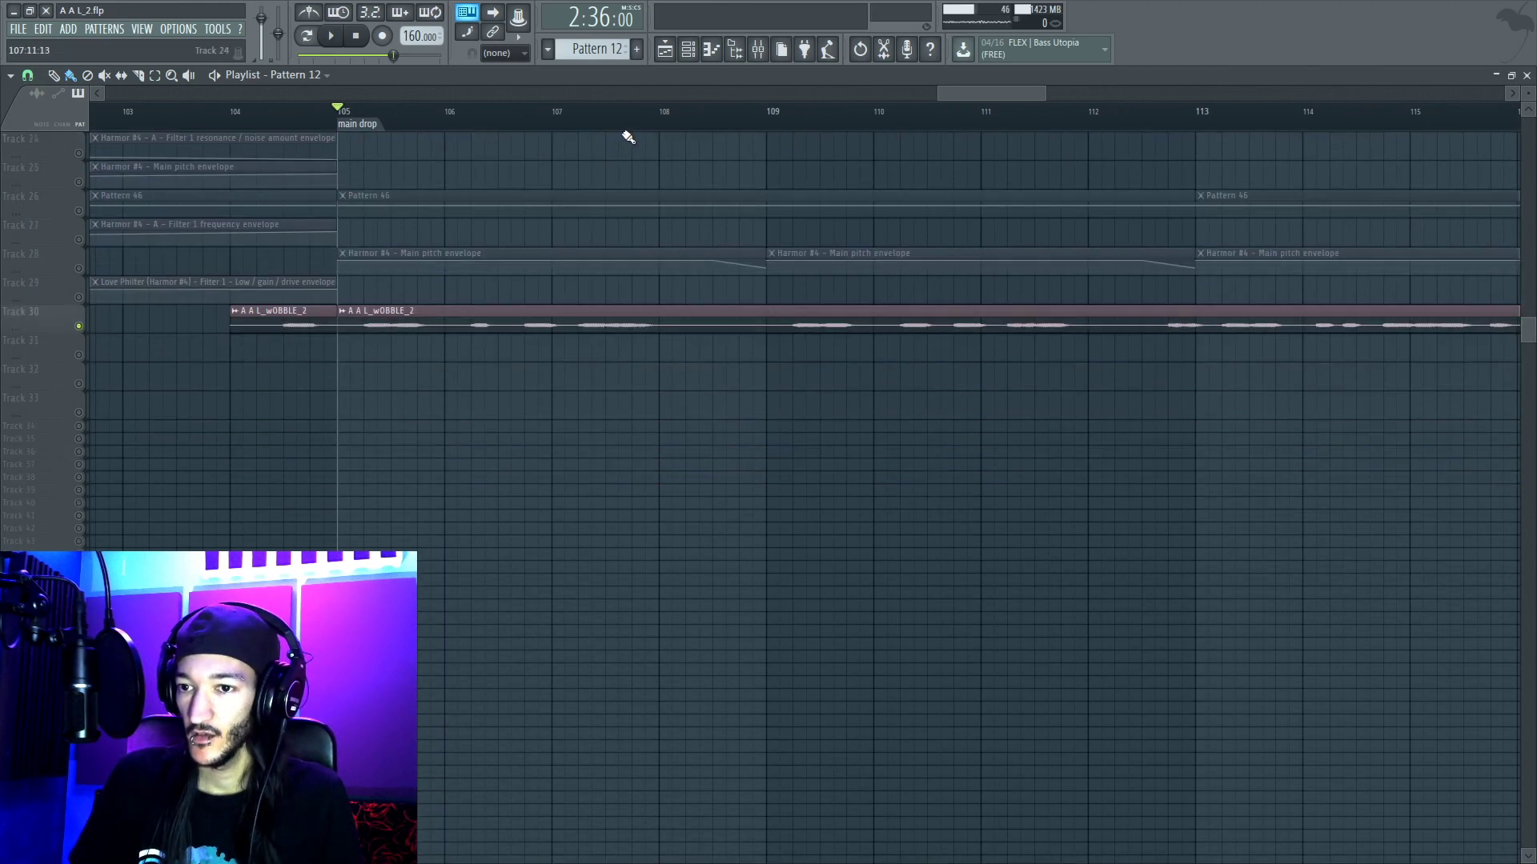
{"action": "scroll", "coordinate": [656, 176], "scroll_direction": "up", "scroll_amount": 7}
{"action": "scroll", "coordinate": [702, 120], "scroll_direction": "down", "scroll_amount": 4}
Step: Isolate Tracks 23 to 28 with Patterns 46 and 47 and their envelopes, playing them from bars 105 and 121
{"action": "left_click_drag", "start_coordinate": [871, 93], "coordinate": [951, 94]}
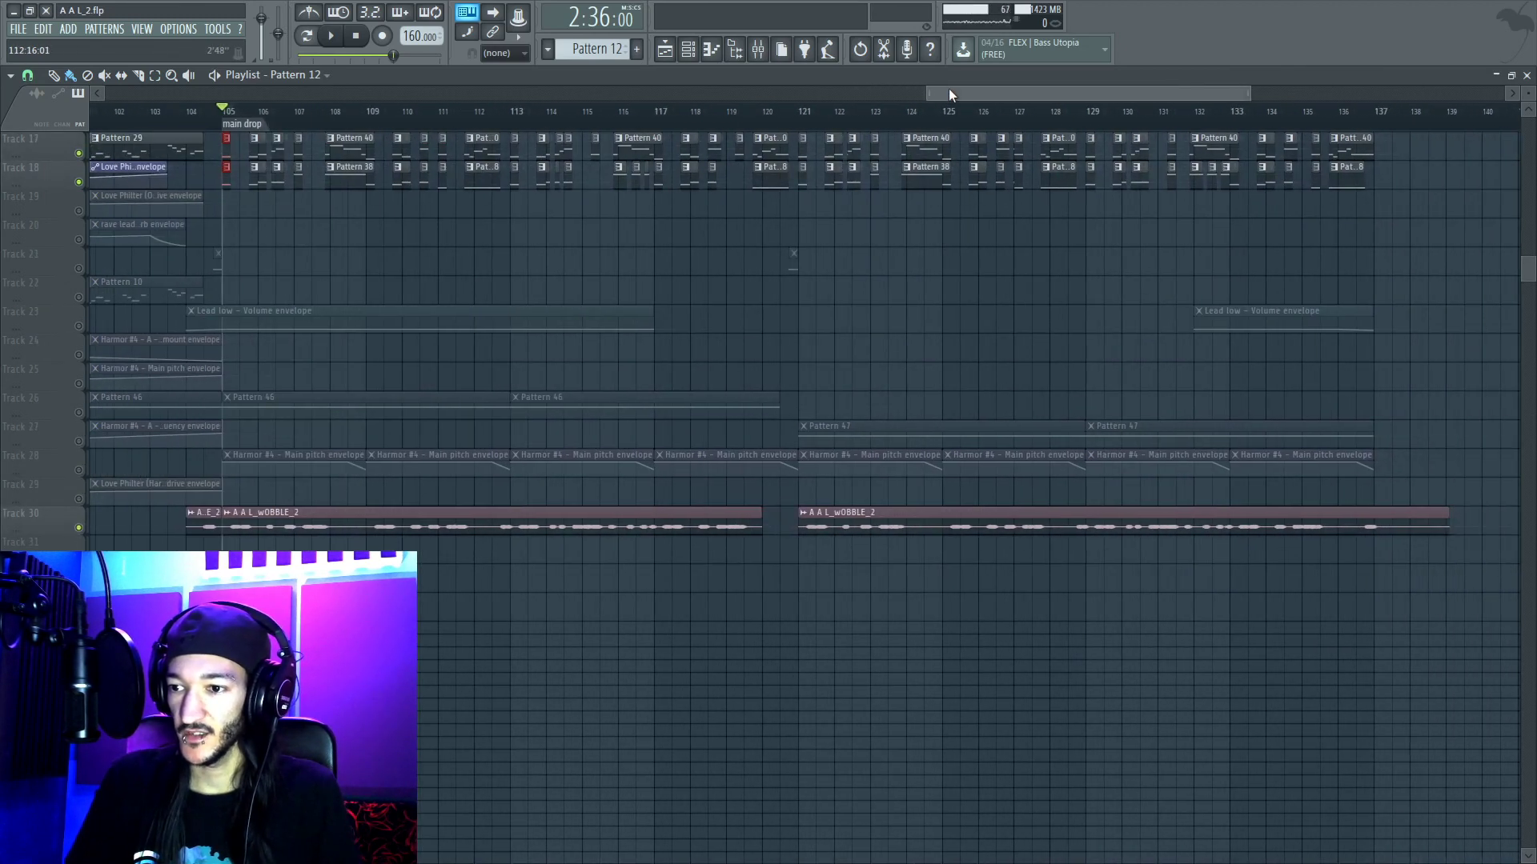
{"action": "left_click", "coordinate": [78, 412], "text": "ctrl"}
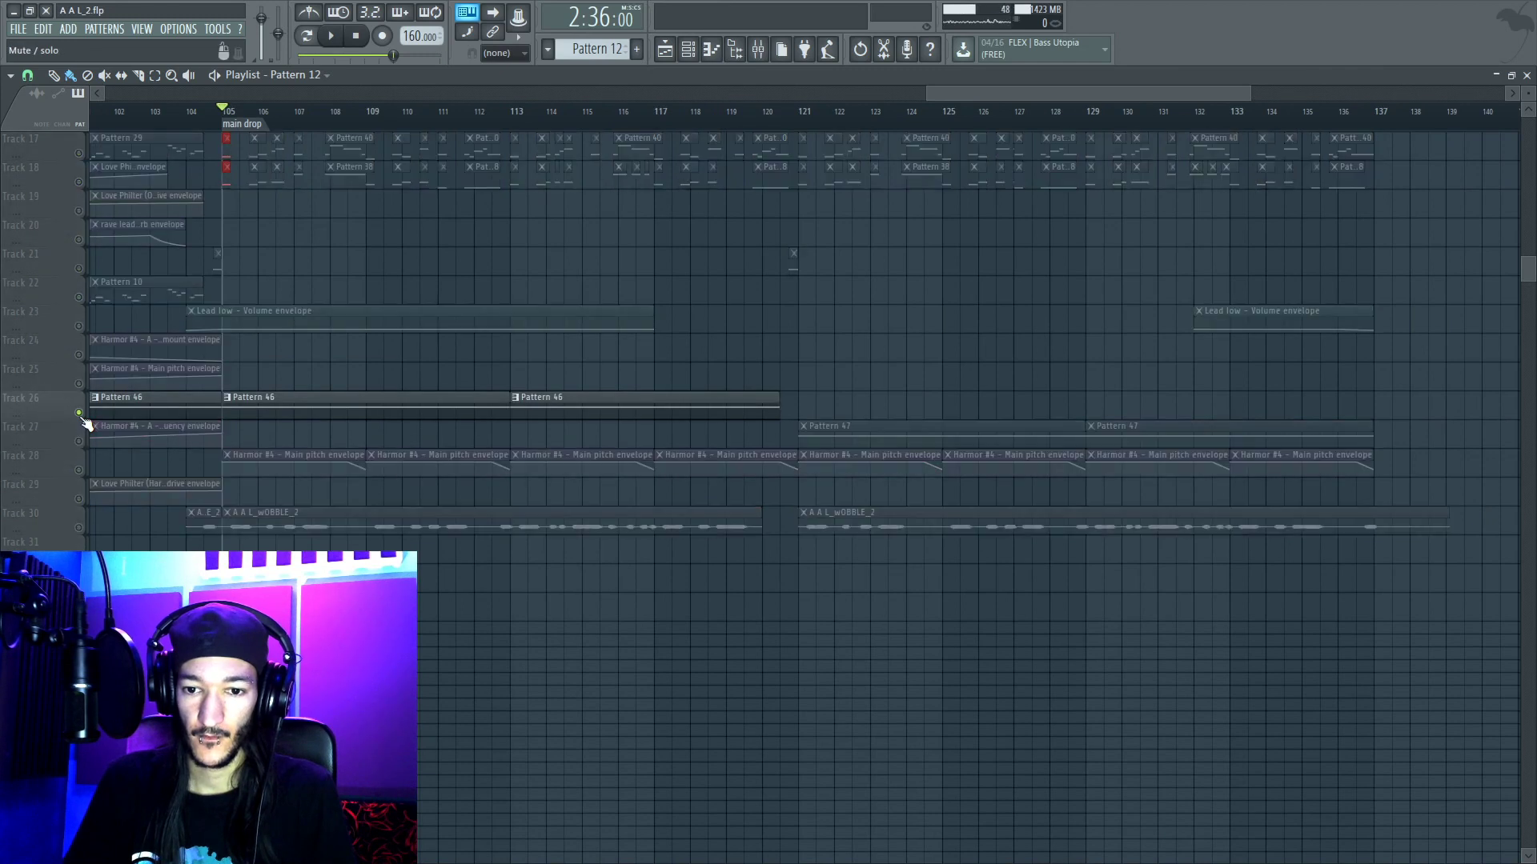
{"action": "left_click", "coordinate": [79, 441]}
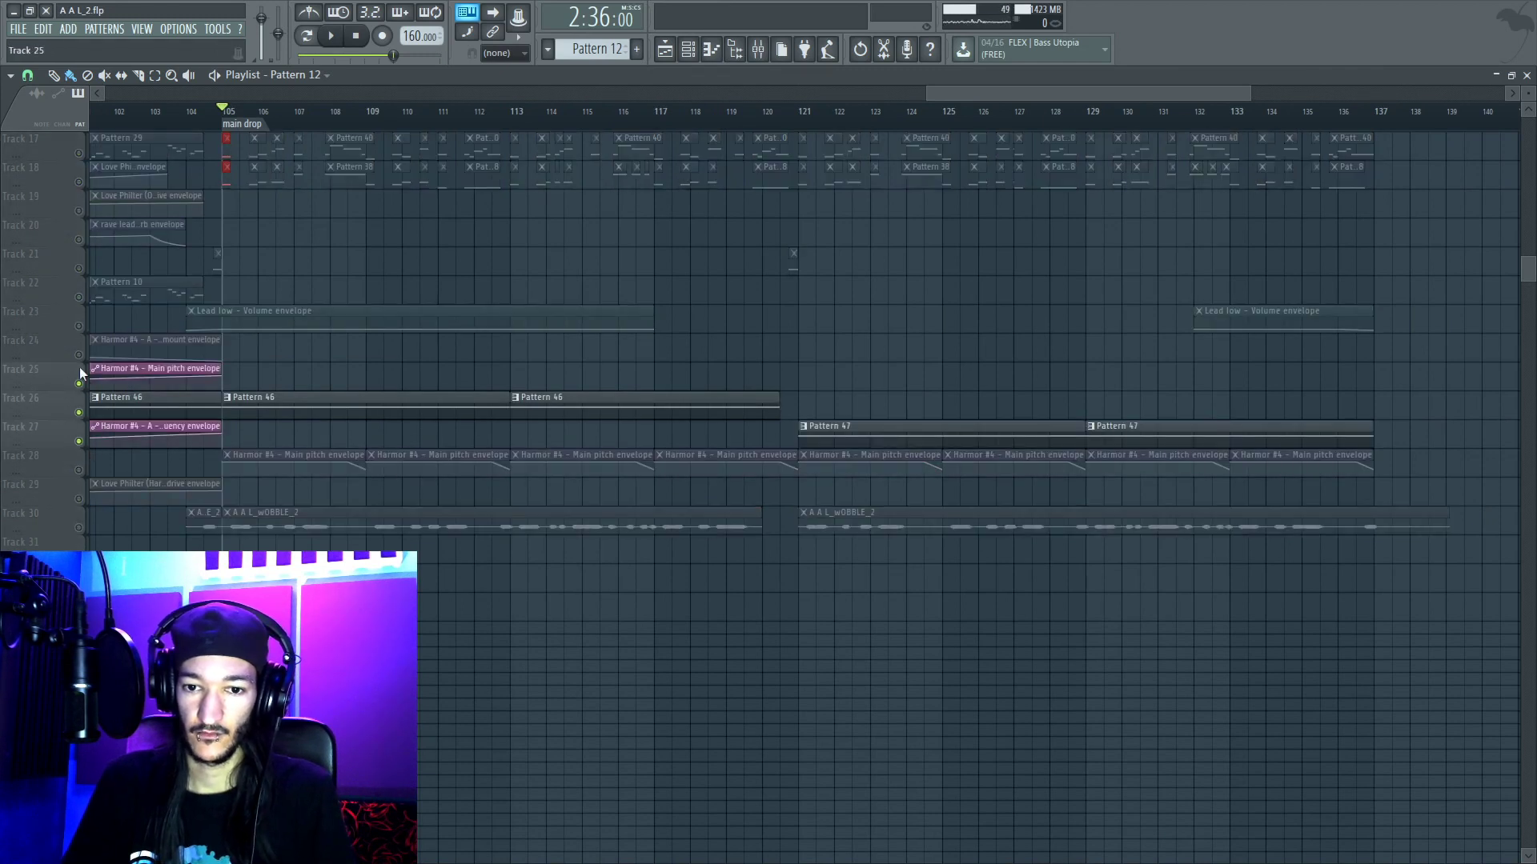
{"action": "left_click", "coordinate": [78, 470]}
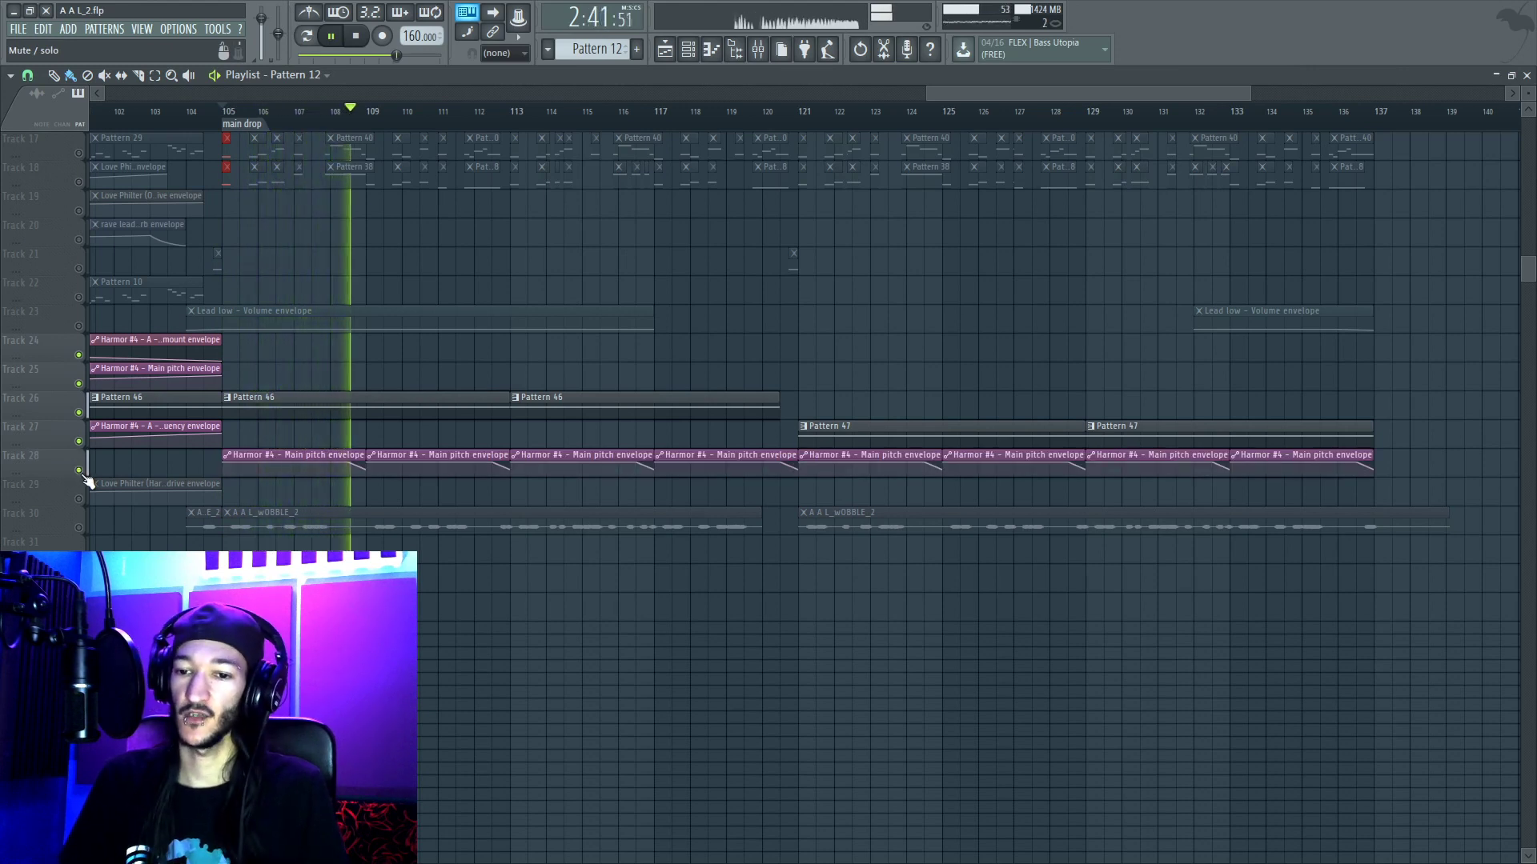
{"action": "left_click", "coordinate": [79, 326]}
{"action": "key", "text": "space"}
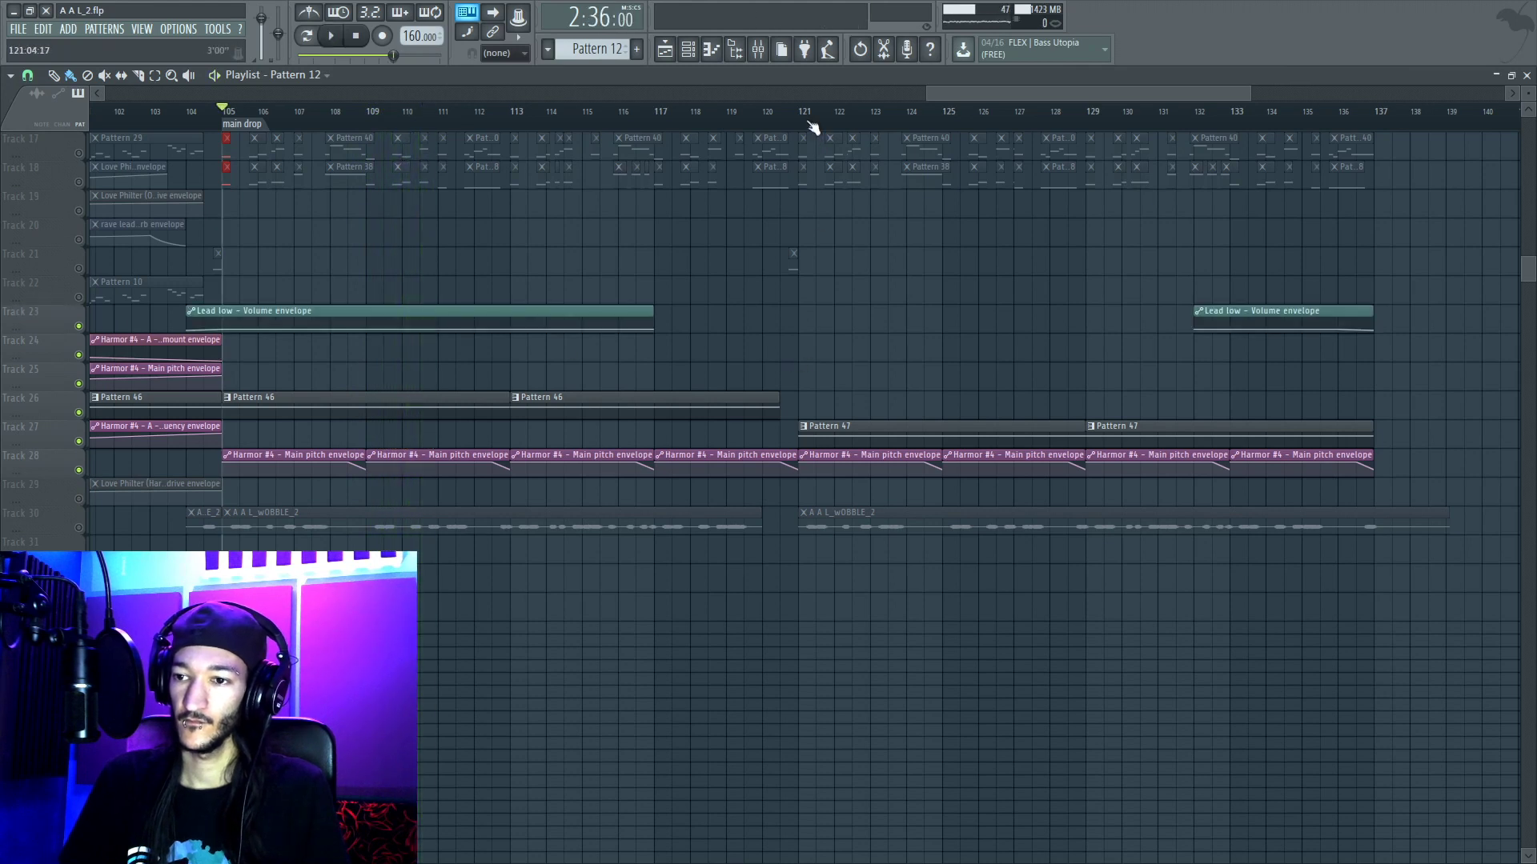
{"action": "key", "text": "space"}
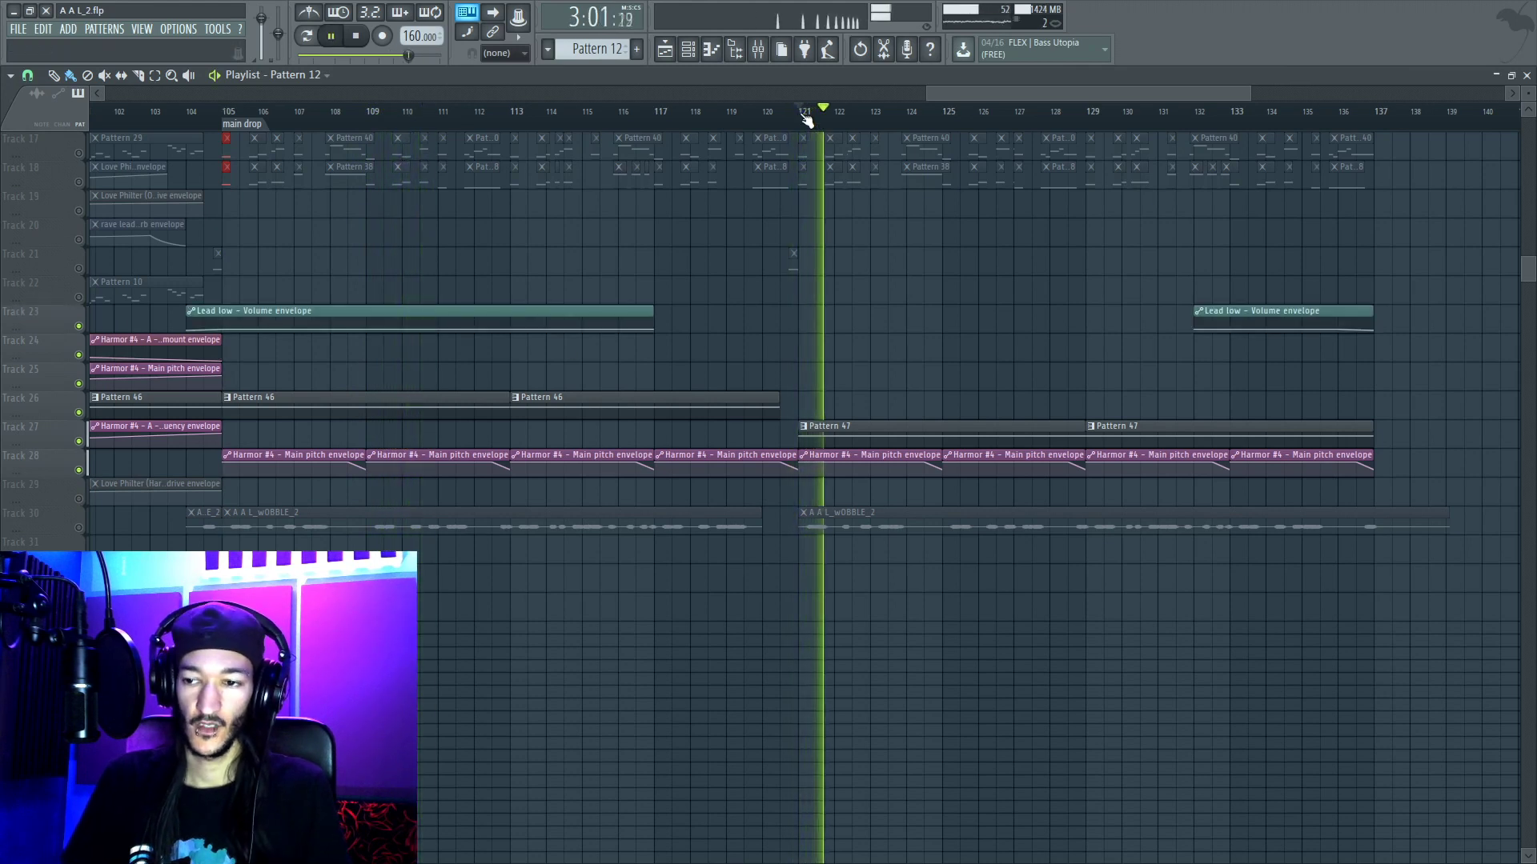
{"action": "key", "text": "space"}
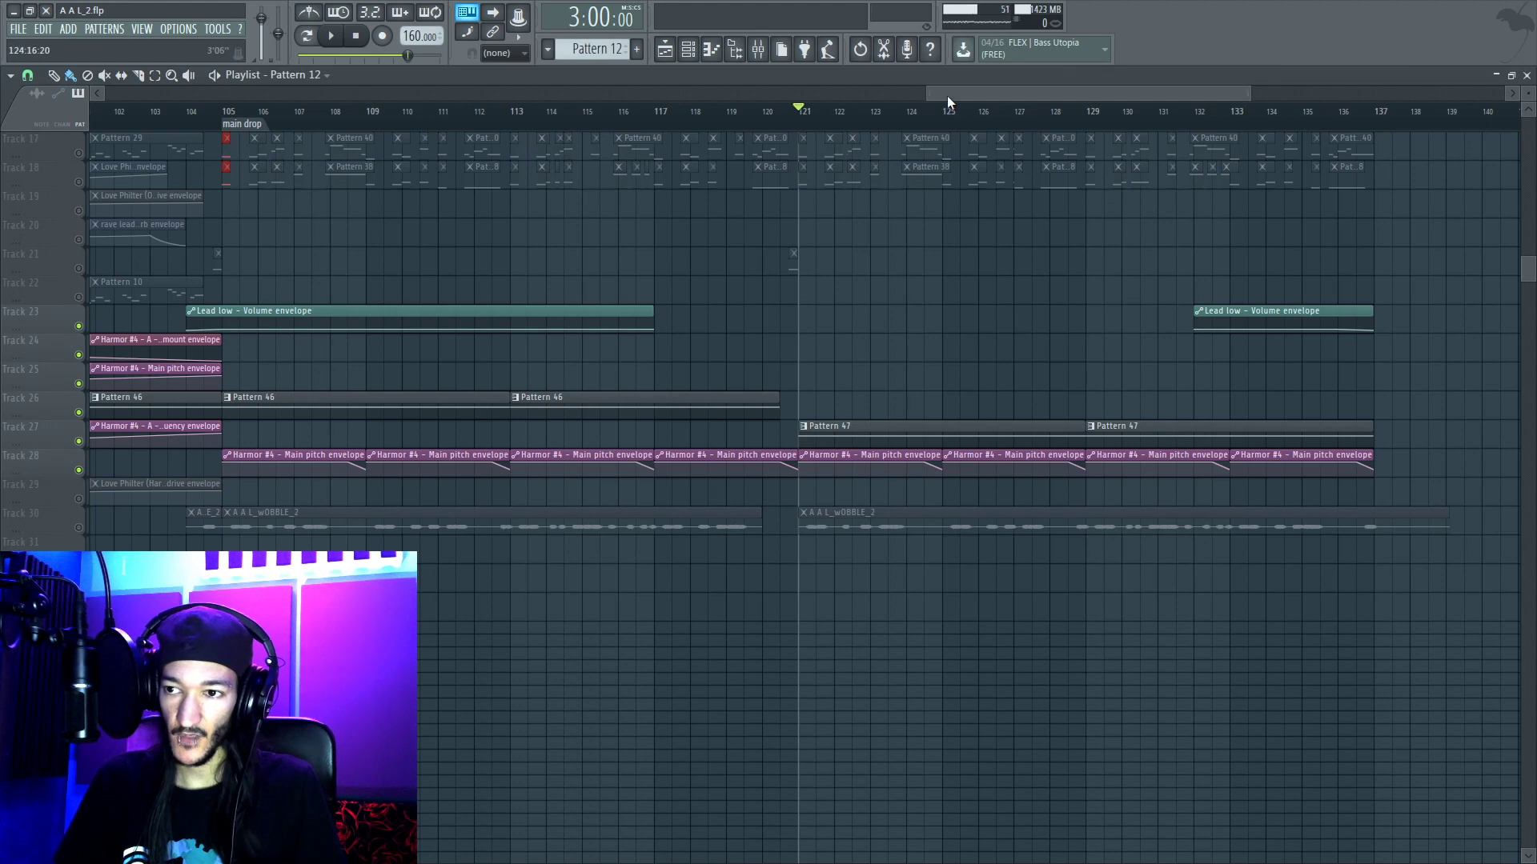
Step: Restore all tracks and play the full mix from bar 102 into the main drop and again from bar 119
{"action": "scroll", "coordinate": [948, 96], "scroll_direction": "left", "scroll_amount": 3}
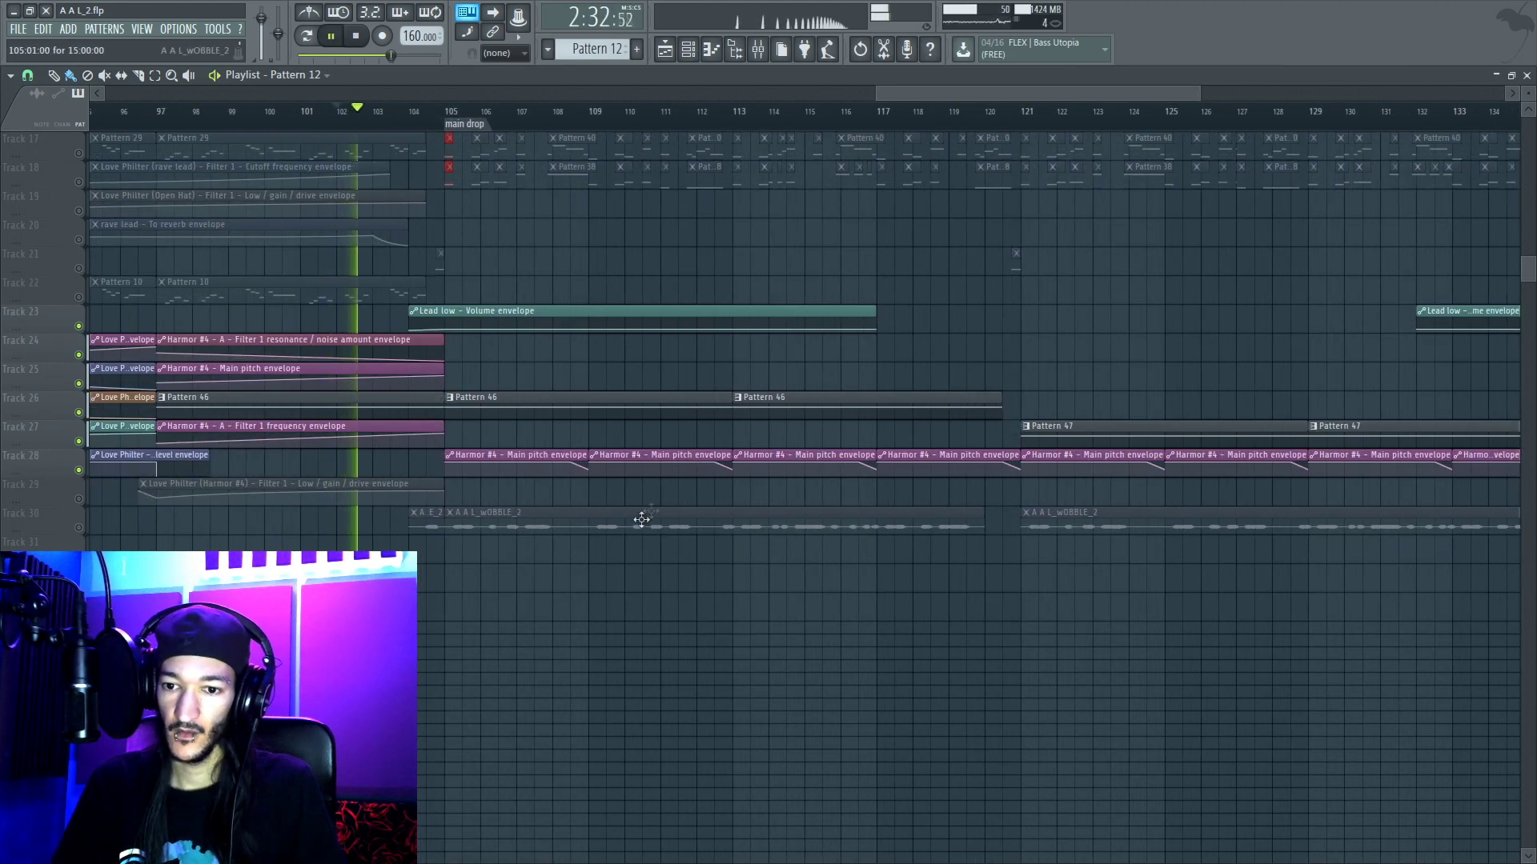
{"action": "right_click", "coordinate": [80, 457]}
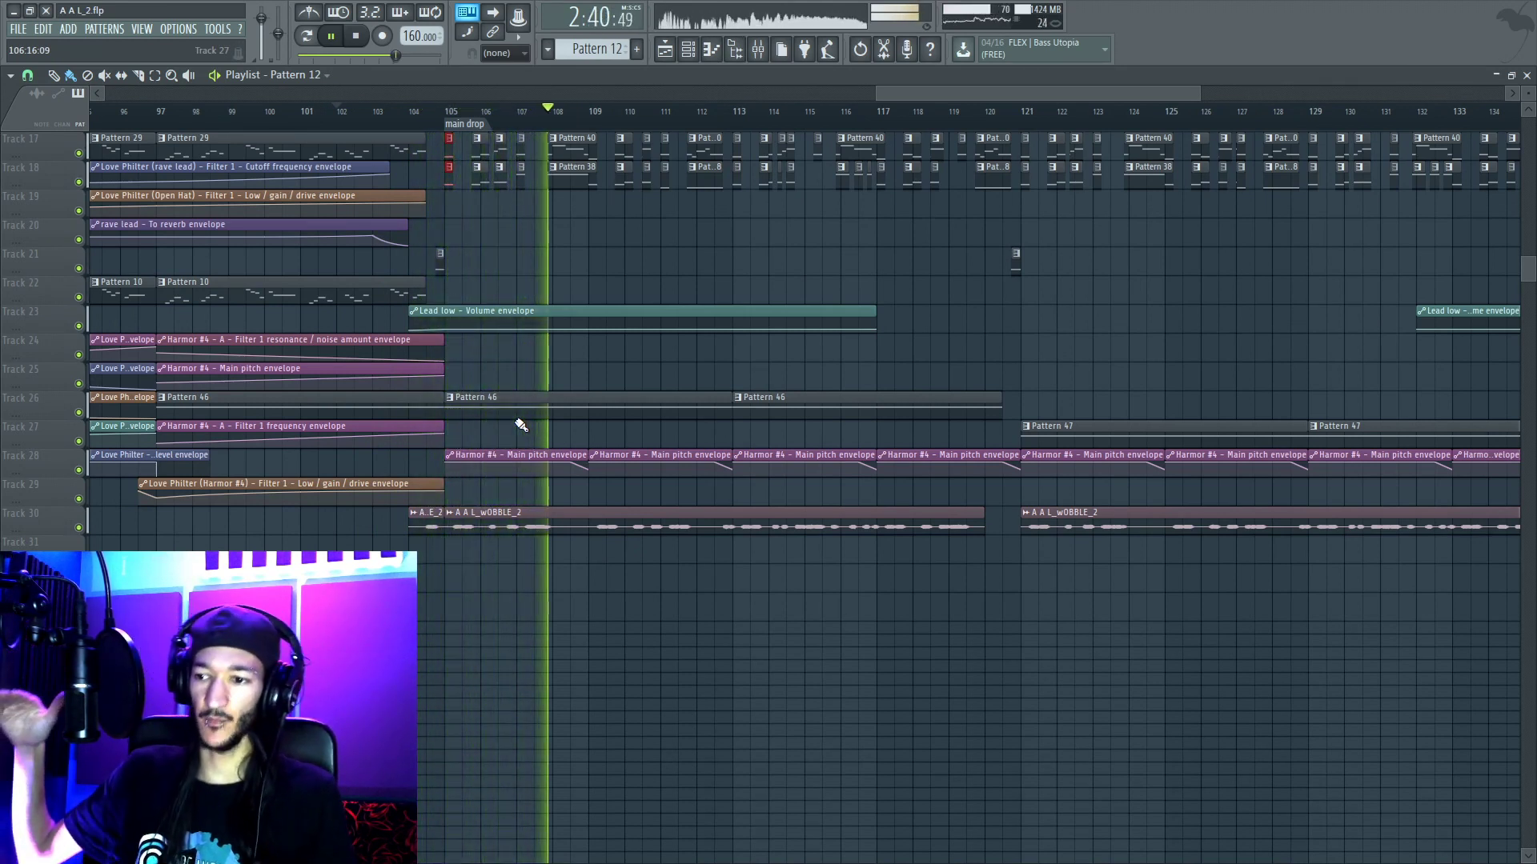
{"action": "left_click_drag", "start_coordinate": [1019, 88], "coordinate": [1047, 96]}
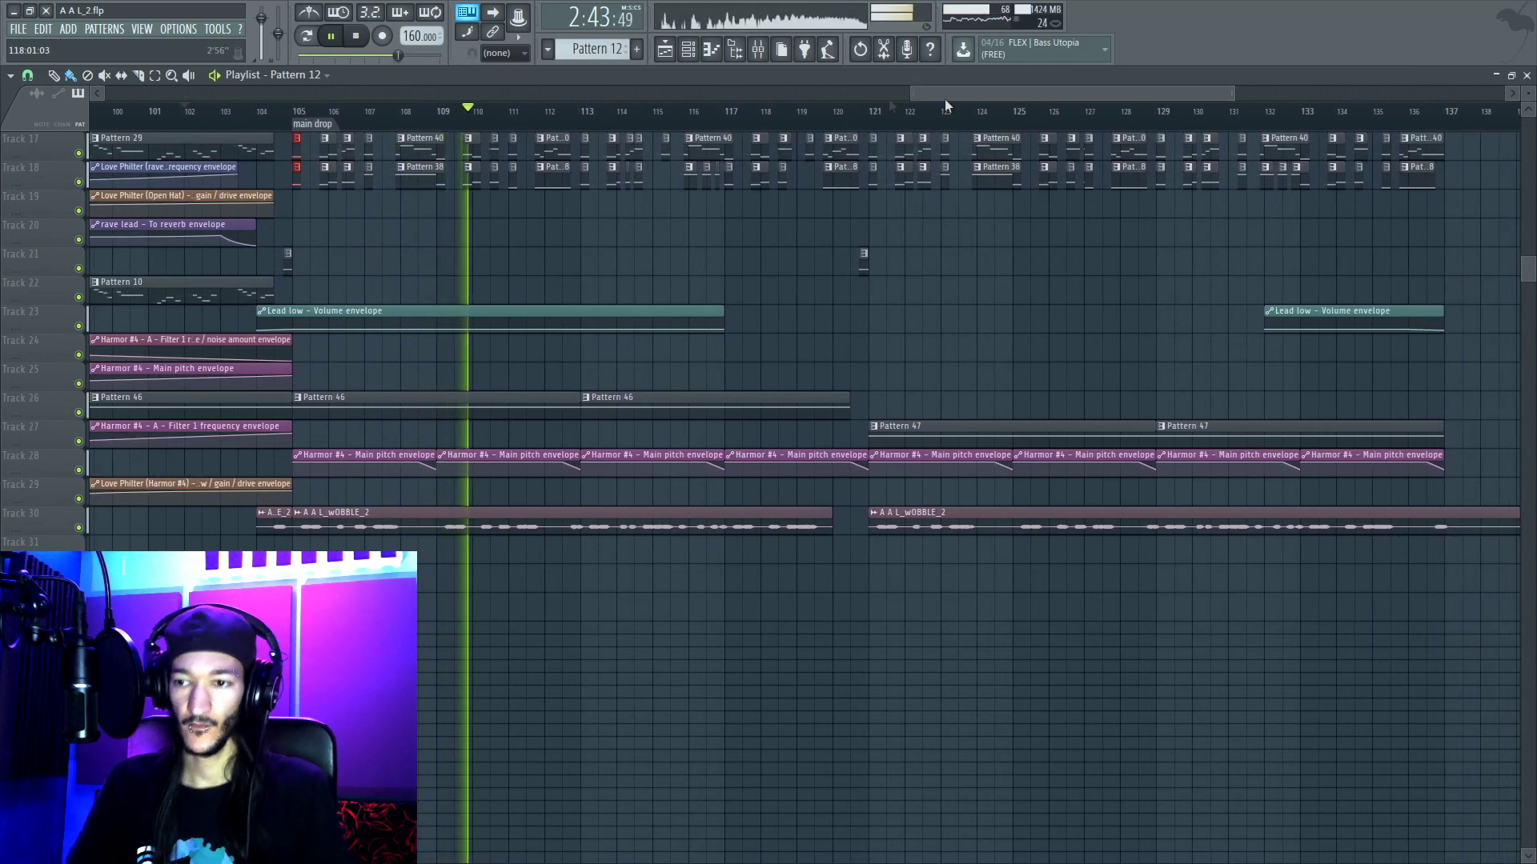
{"action": "key", "text": "space"}
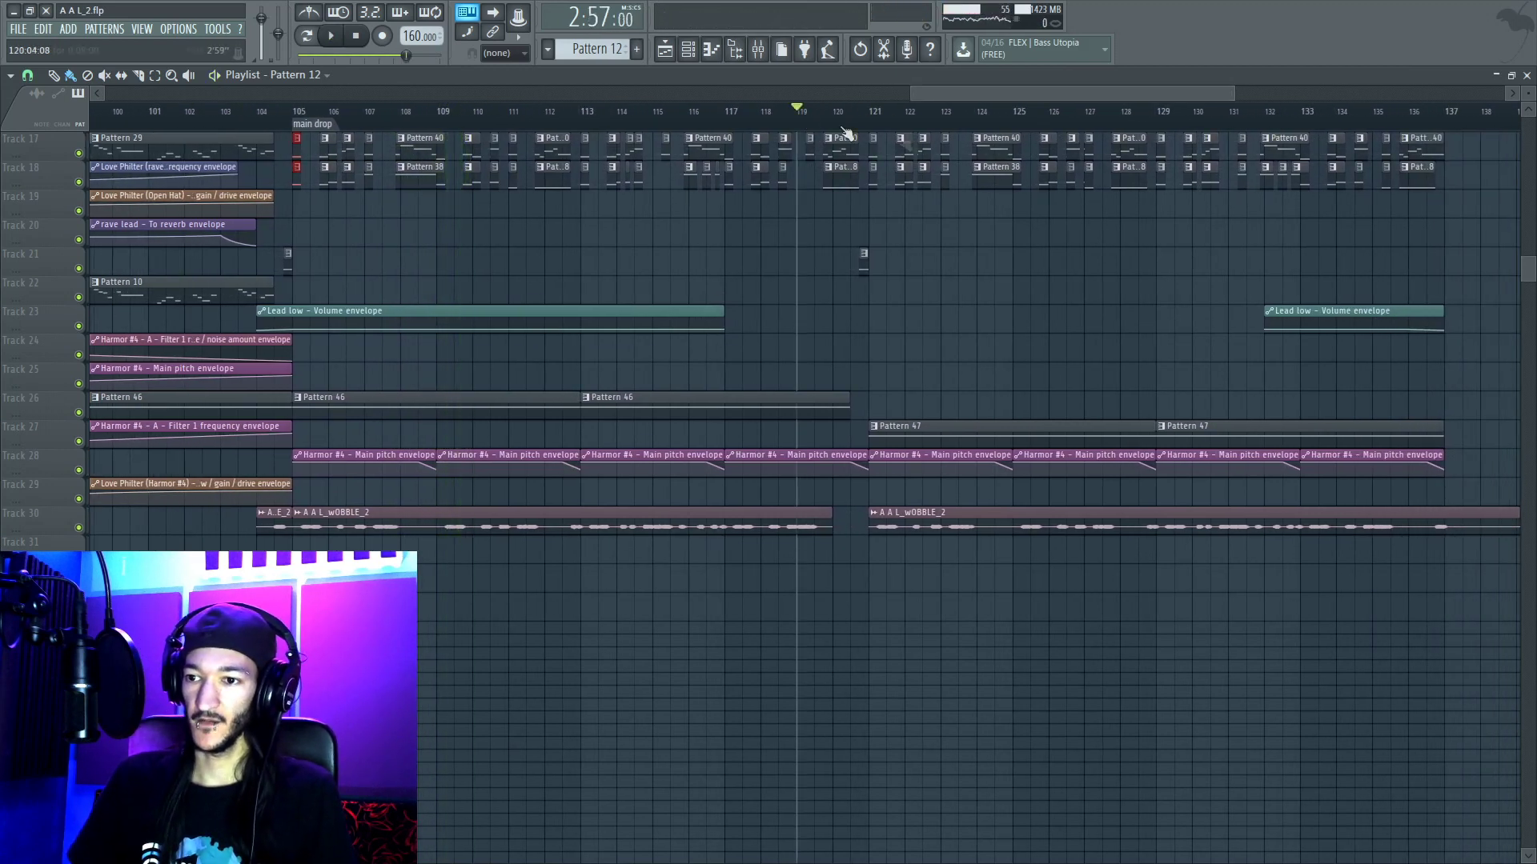
{"action": "key", "text": "space"}
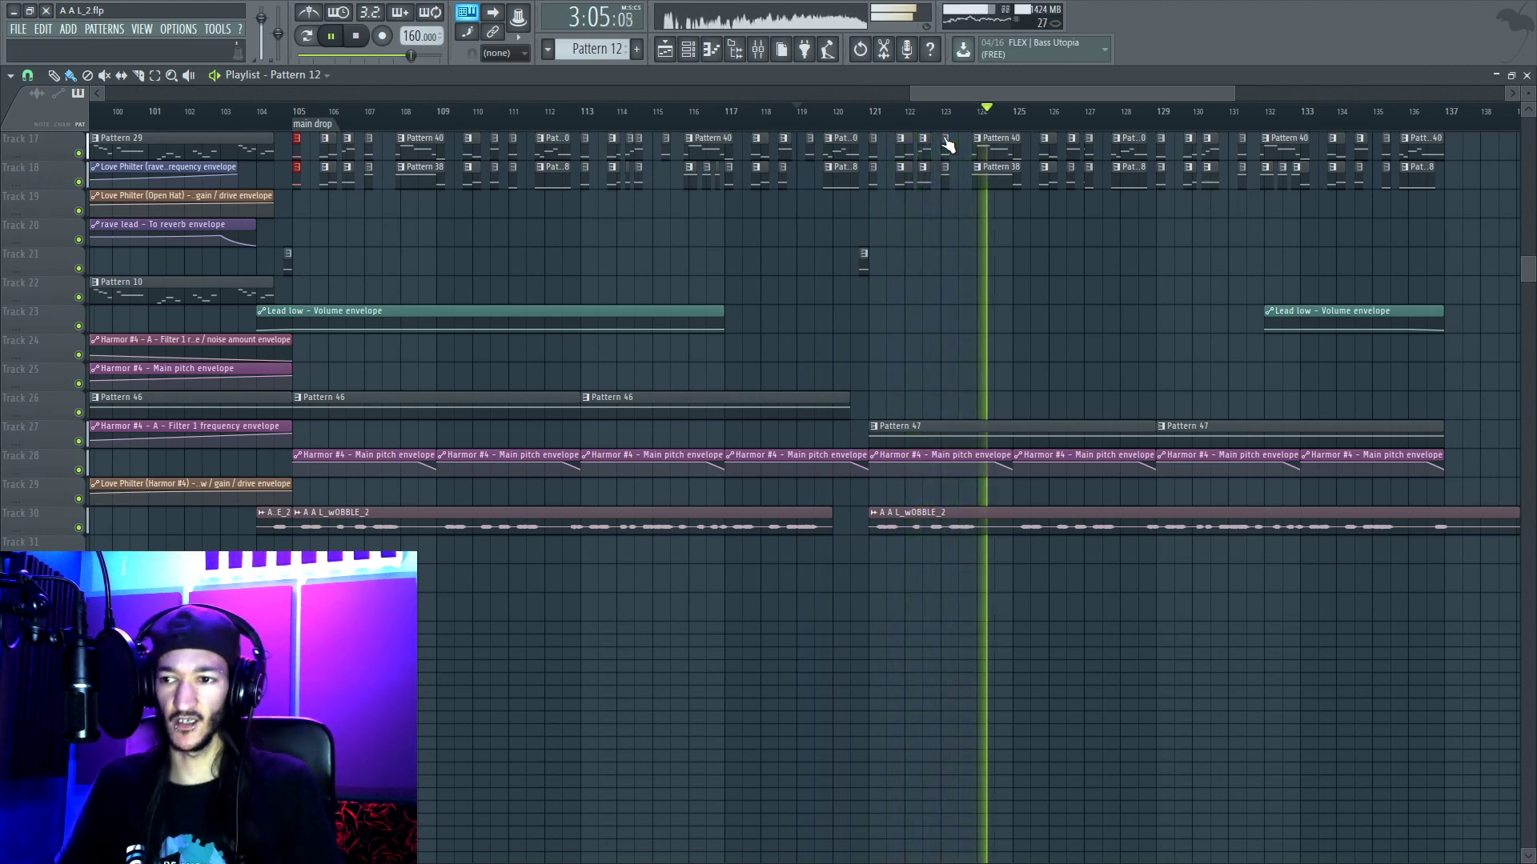
{"action": "key", "text": "space"}
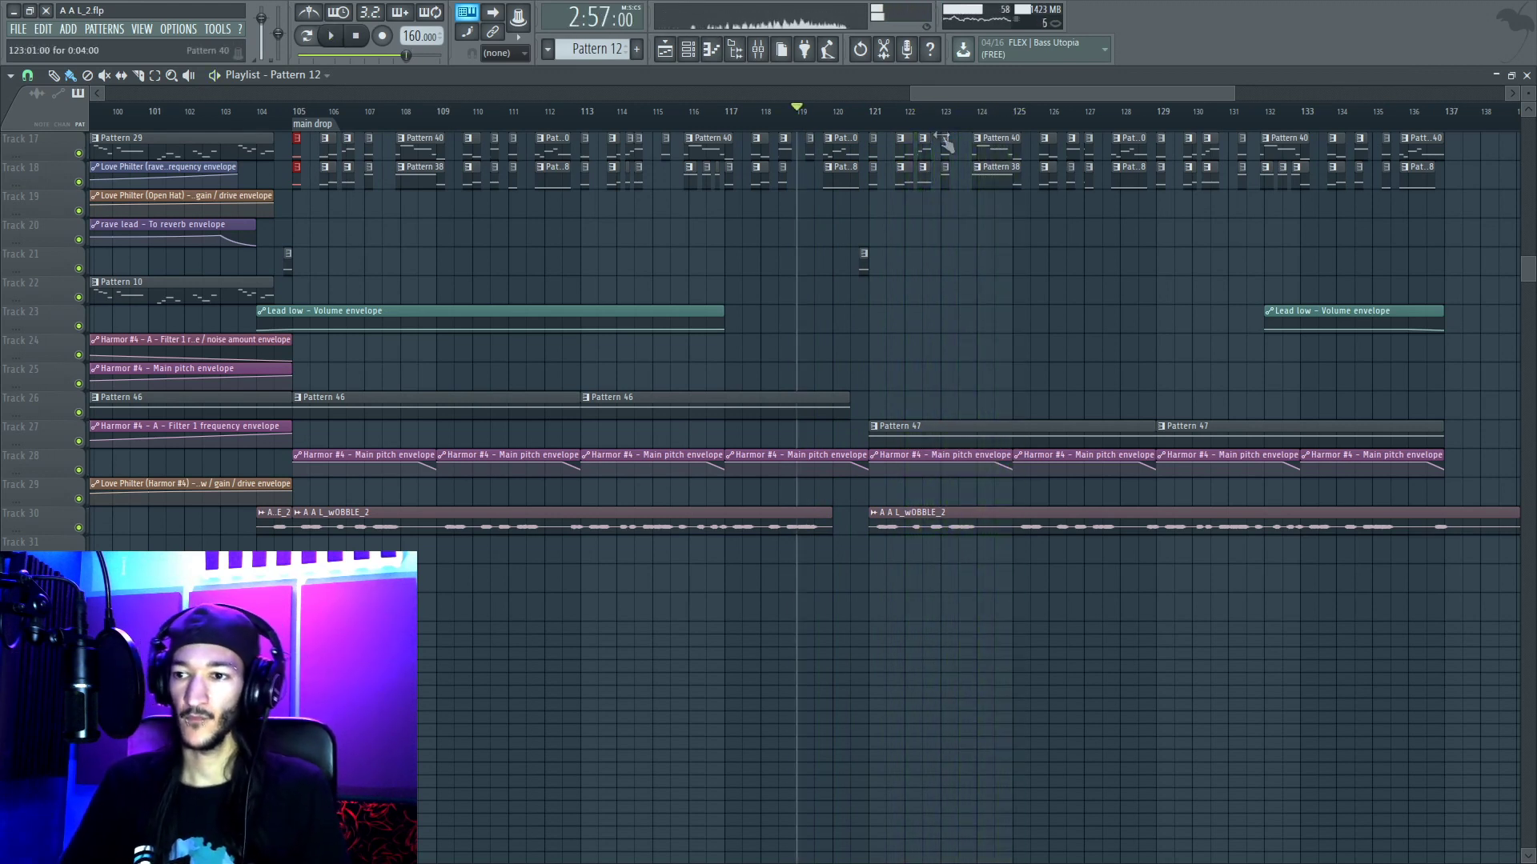
Step: Solo Track 21 and play its short clips just before bars 121 and 105
{"action": "scroll", "coordinate": [919, 131], "scroll_direction": "down", "scroll_amount": 3}
{"action": "scroll", "coordinate": [912, 120], "scroll_direction": "up", "scroll_amount": 3}
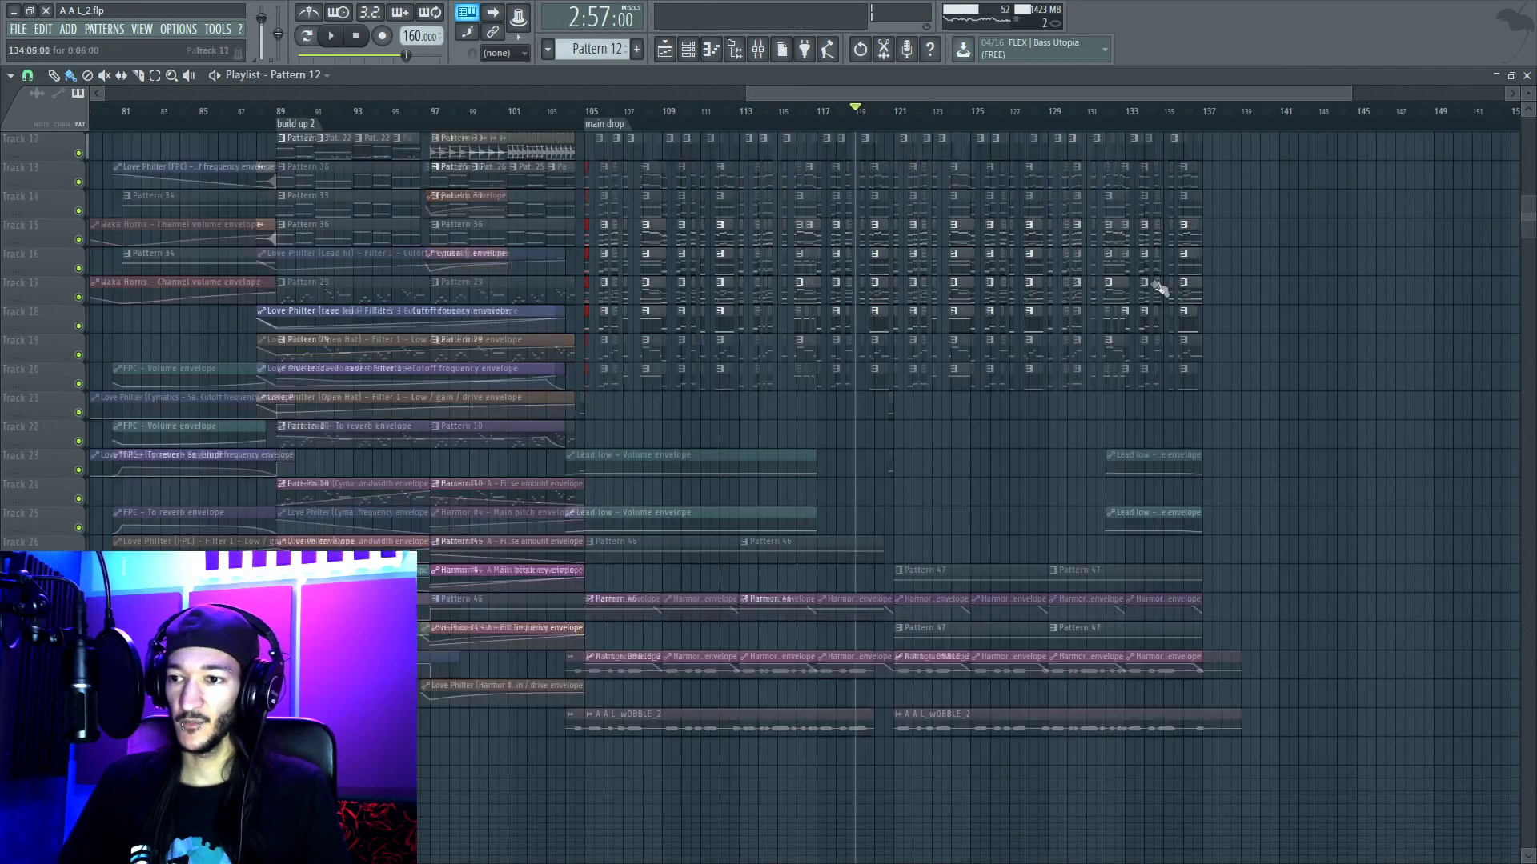
{"action": "scroll", "coordinate": [1158, 286], "scroll_direction": "up", "scroll_amount": 4}
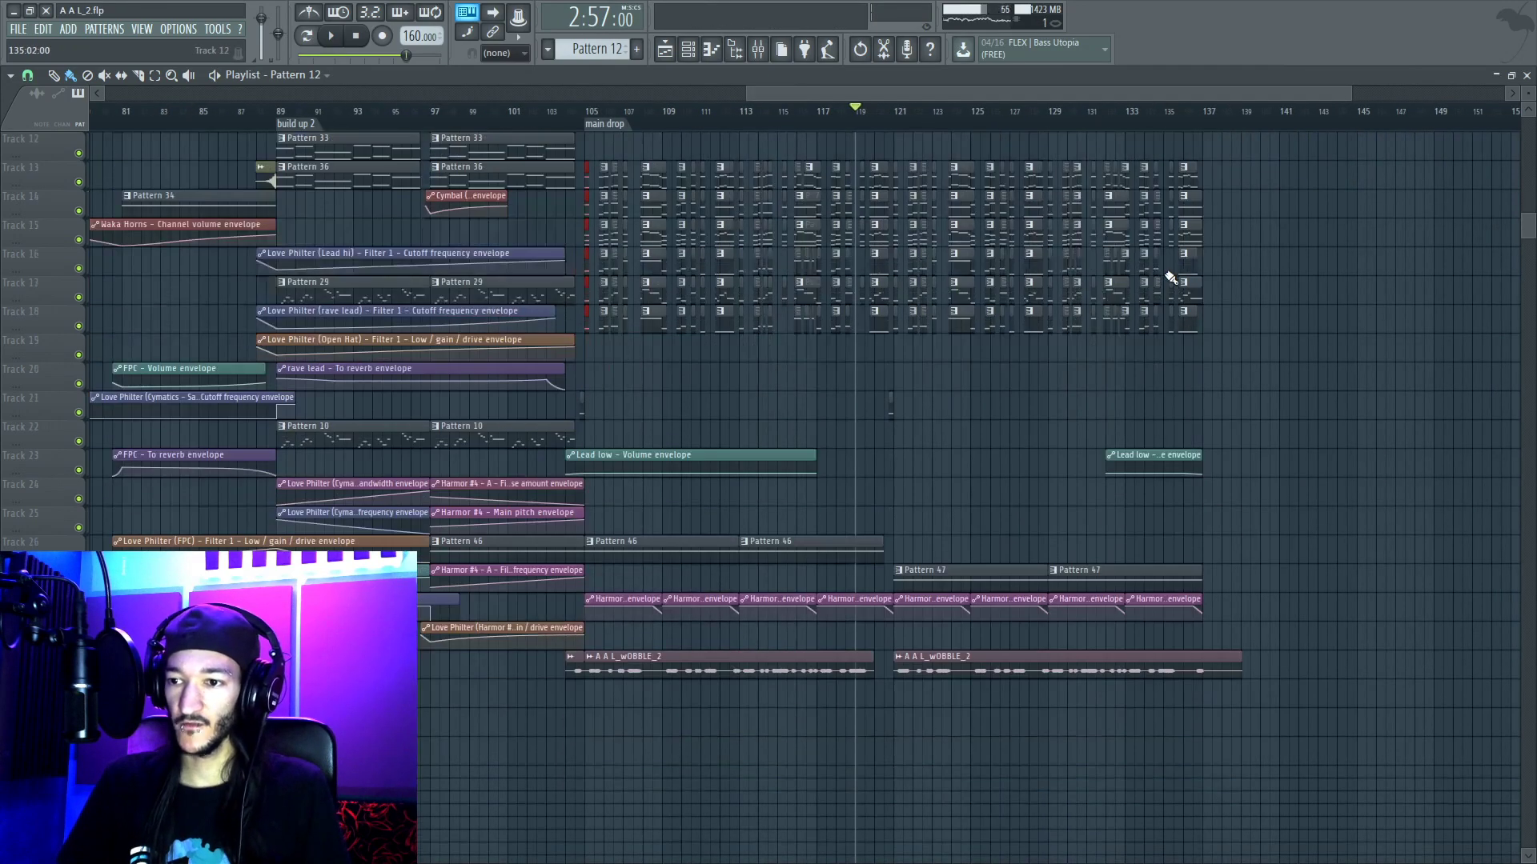
{"action": "scroll", "coordinate": [894, 128], "scroll_direction": "up", "scroll_amount": 5}
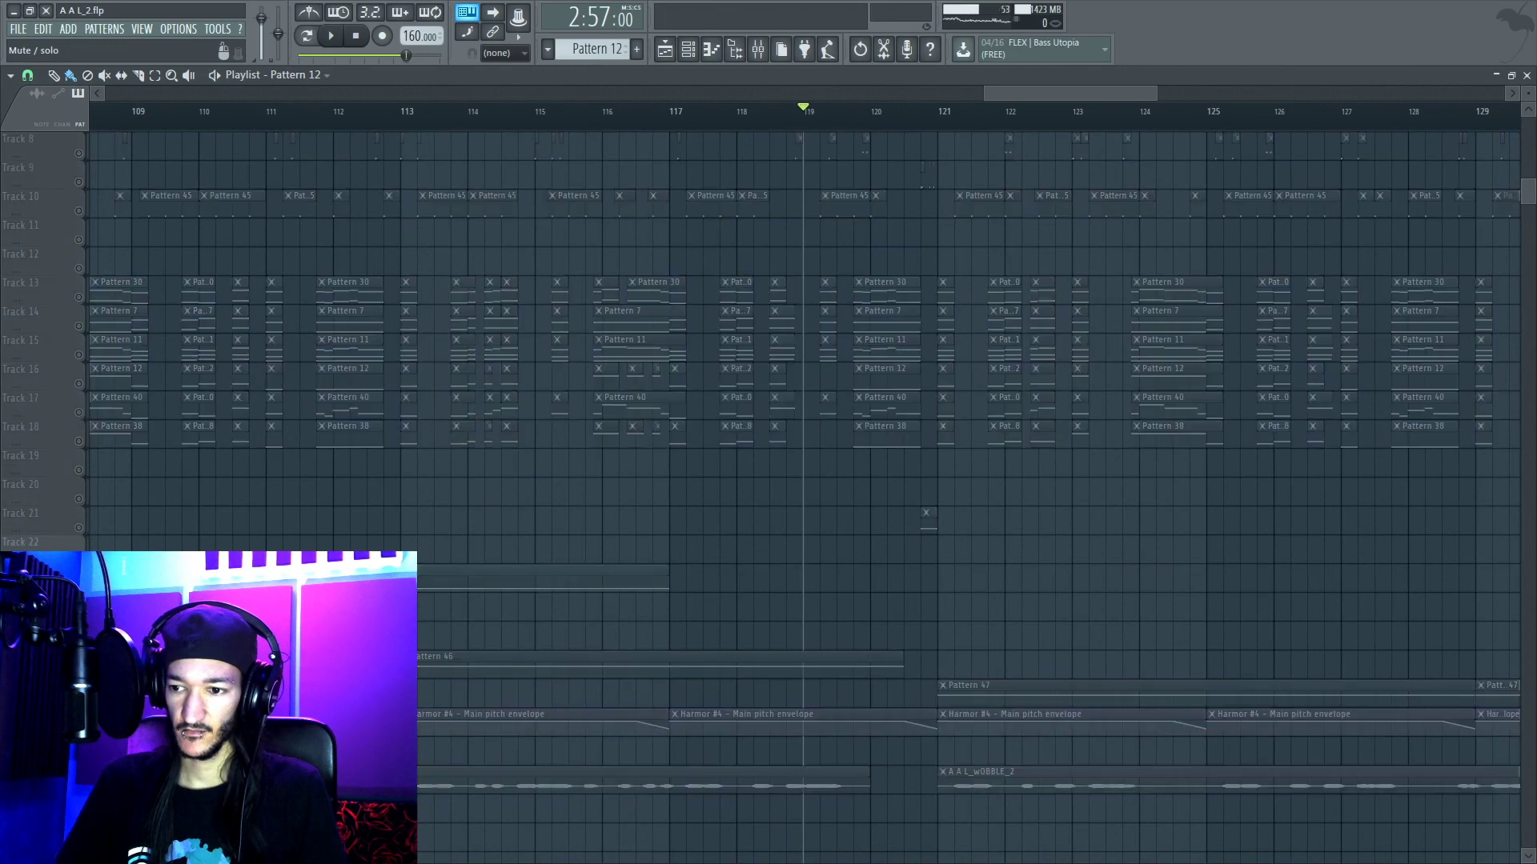
{"action": "left_click", "coordinate": [922, 131]}
{"action": "key", "text": "space"}
{"action": "scroll", "coordinate": [1033, 112], "scroll_direction": "down", "scroll_amount": 3}
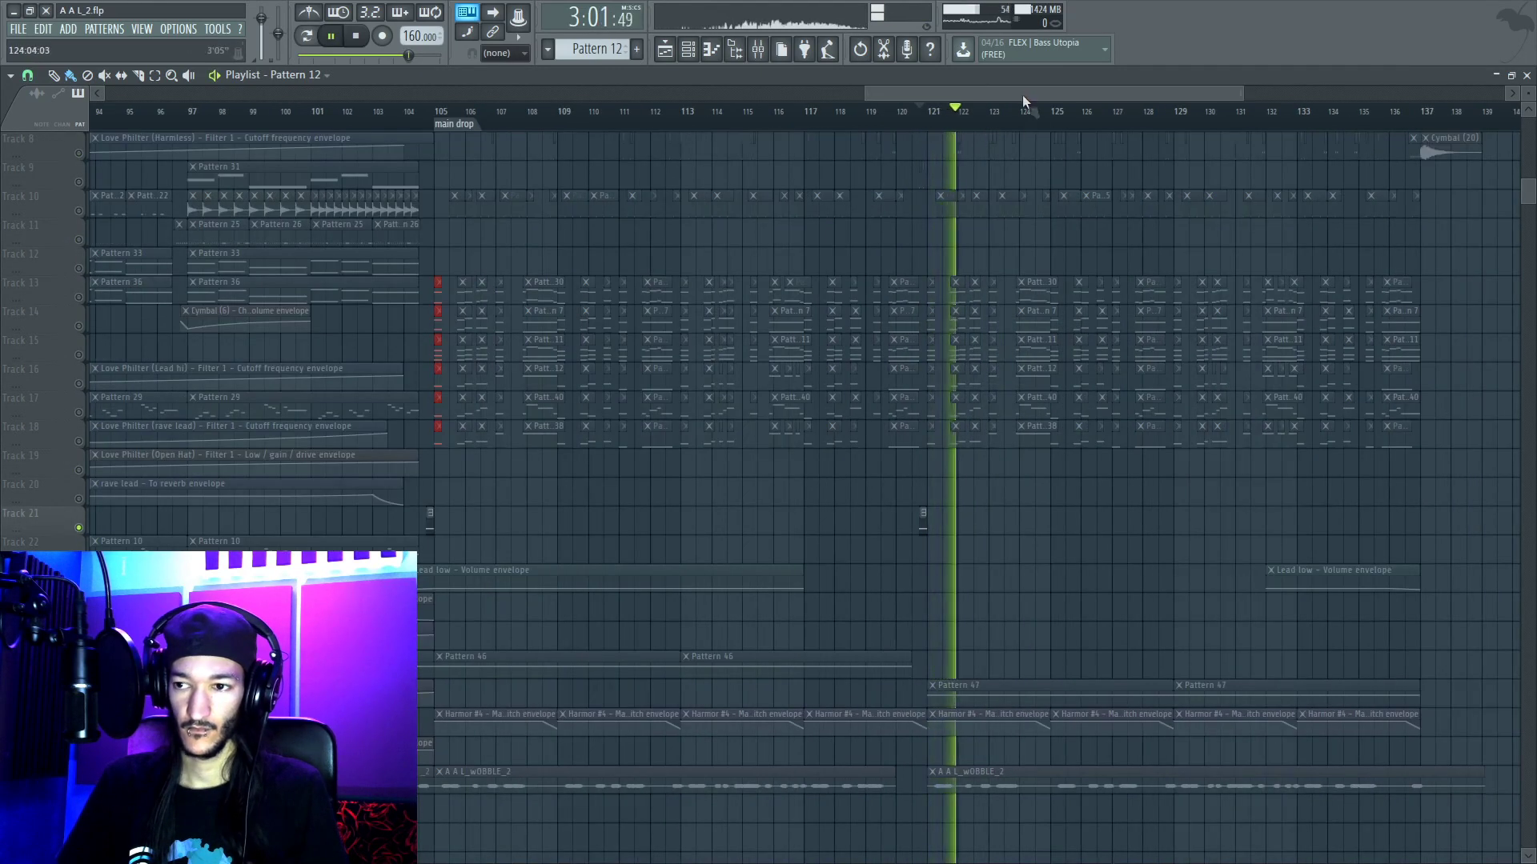
{"action": "scroll", "coordinate": [1048, 89], "scroll_direction": "right", "scroll_amount": 3}
{"action": "scroll", "coordinate": [1108, 178], "scroll_direction": "down", "scroll_amount": 2}
{"action": "key", "text": "space"}
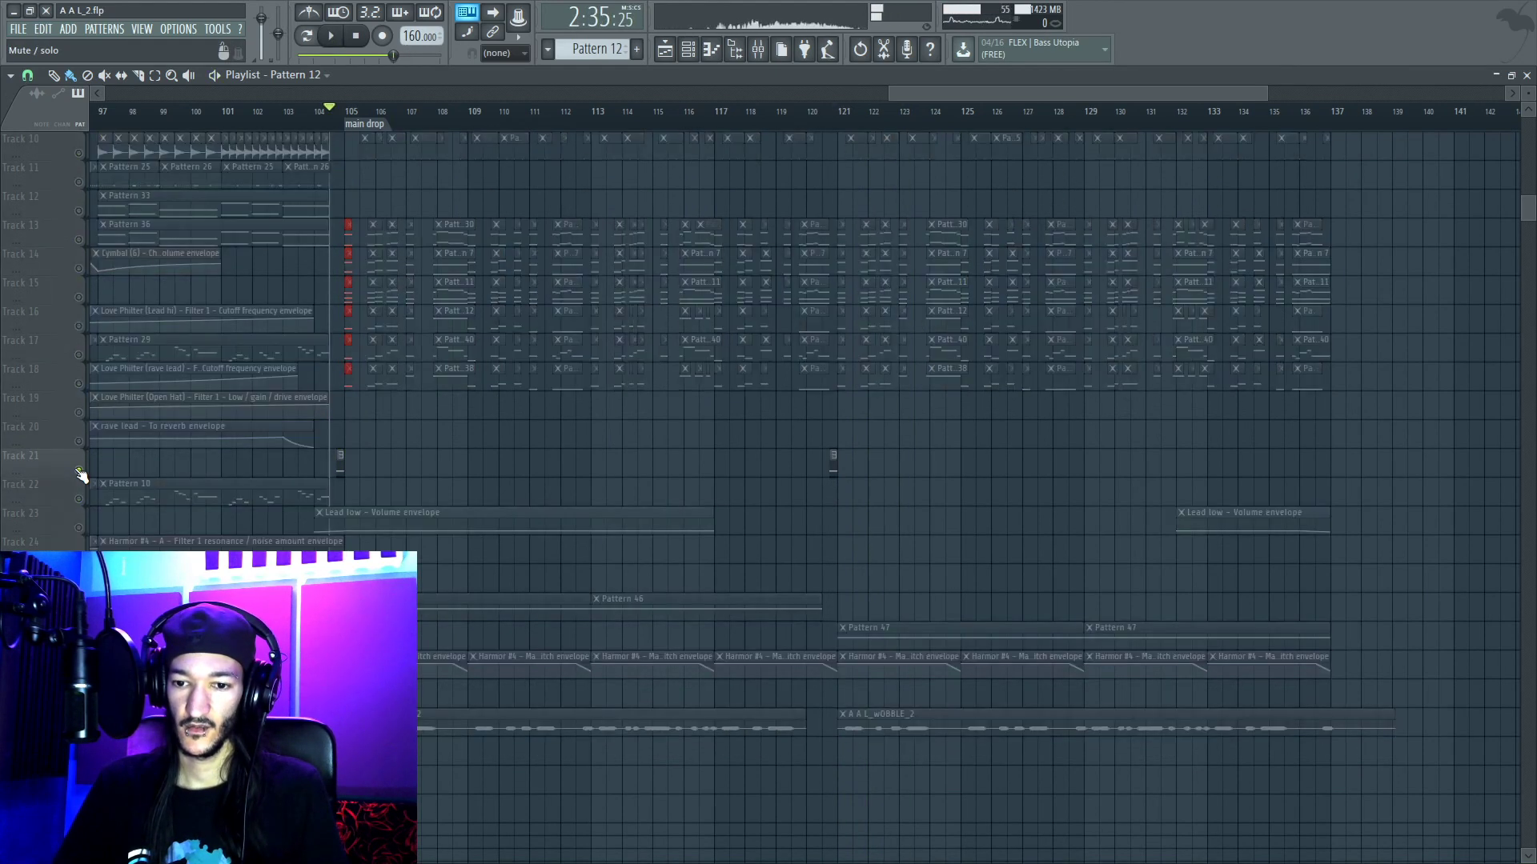
Step: Isolate the lead stack on Tracks 13 to 18 with Track 21 and the A A L_wOBBLE_2 audio, playing from bar 104
{"action": "left_click", "coordinate": [79, 470]}
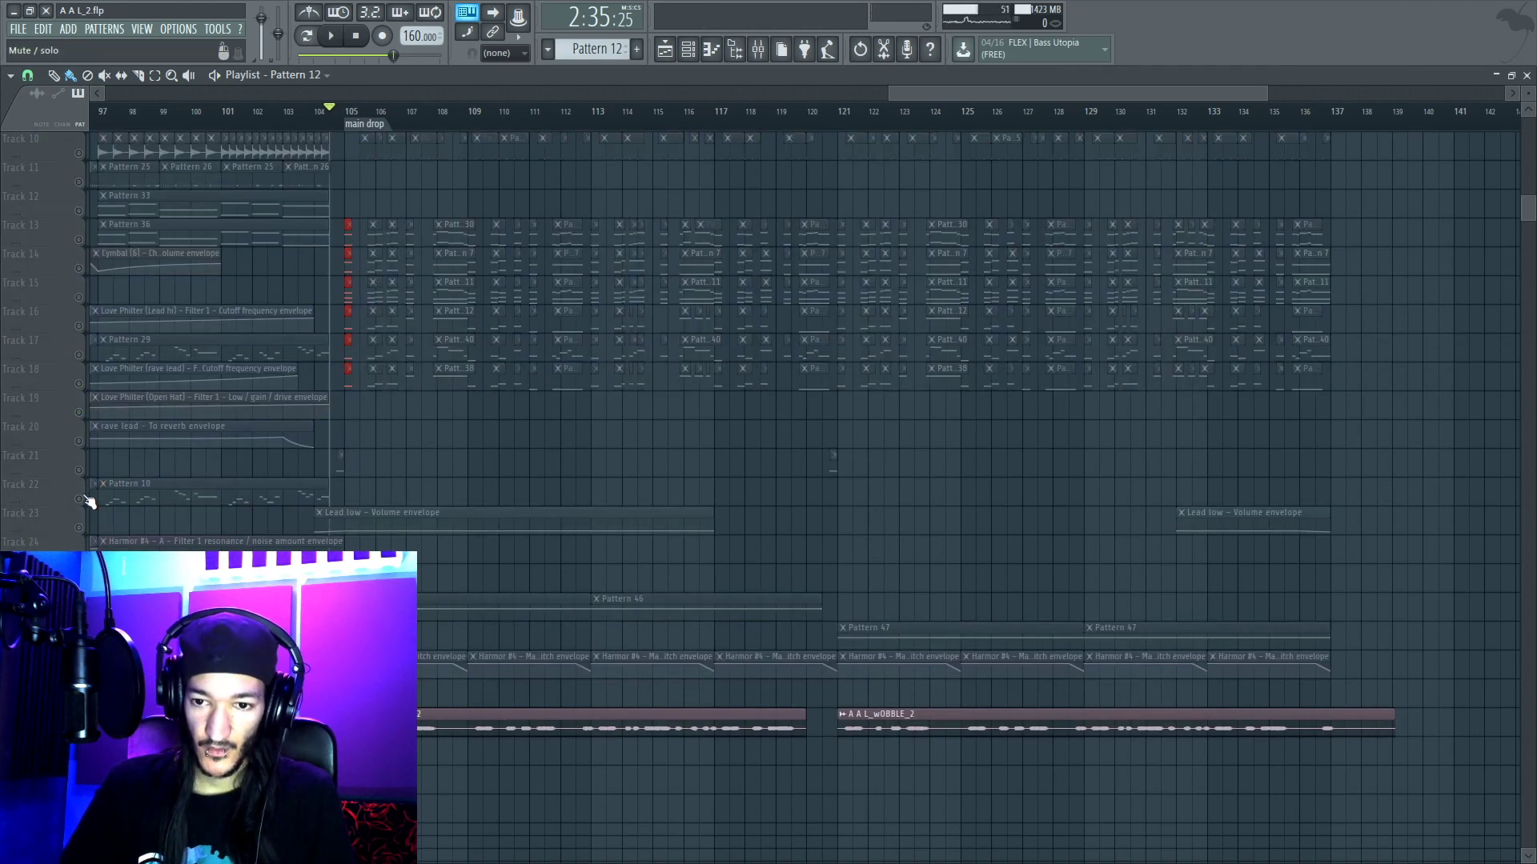
{"action": "left_click", "coordinate": [83, 384]}
{"action": "left_click_drag", "start_coordinate": [83, 352], "coordinate": [82, 250]}
{"action": "key", "text": "space"}
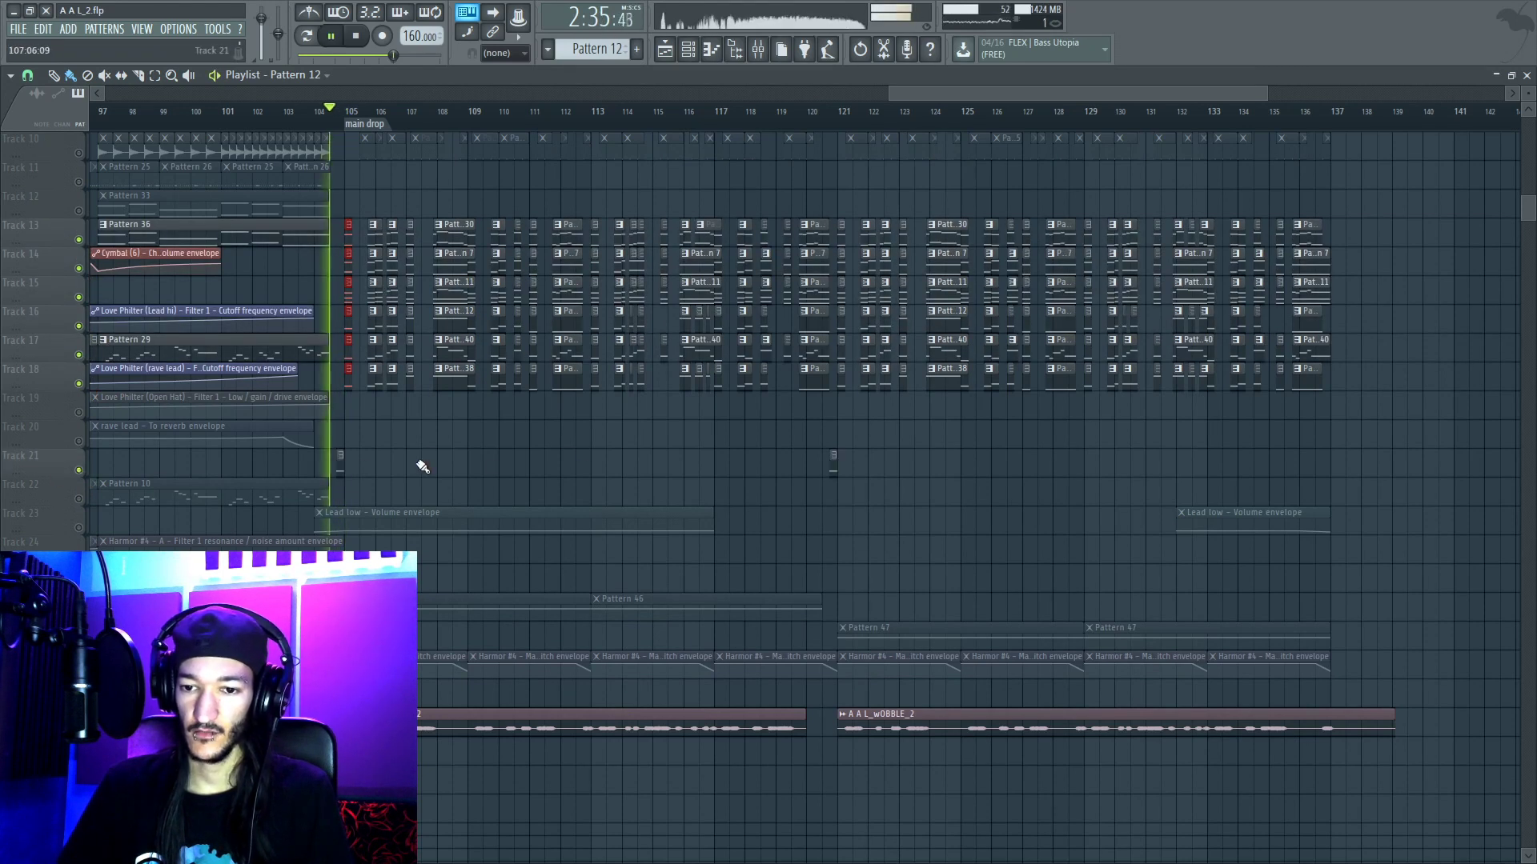
{"action": "scroll", "coordinate": [350, 122], "scroll_direction": "up", "scroll_amount": 3}
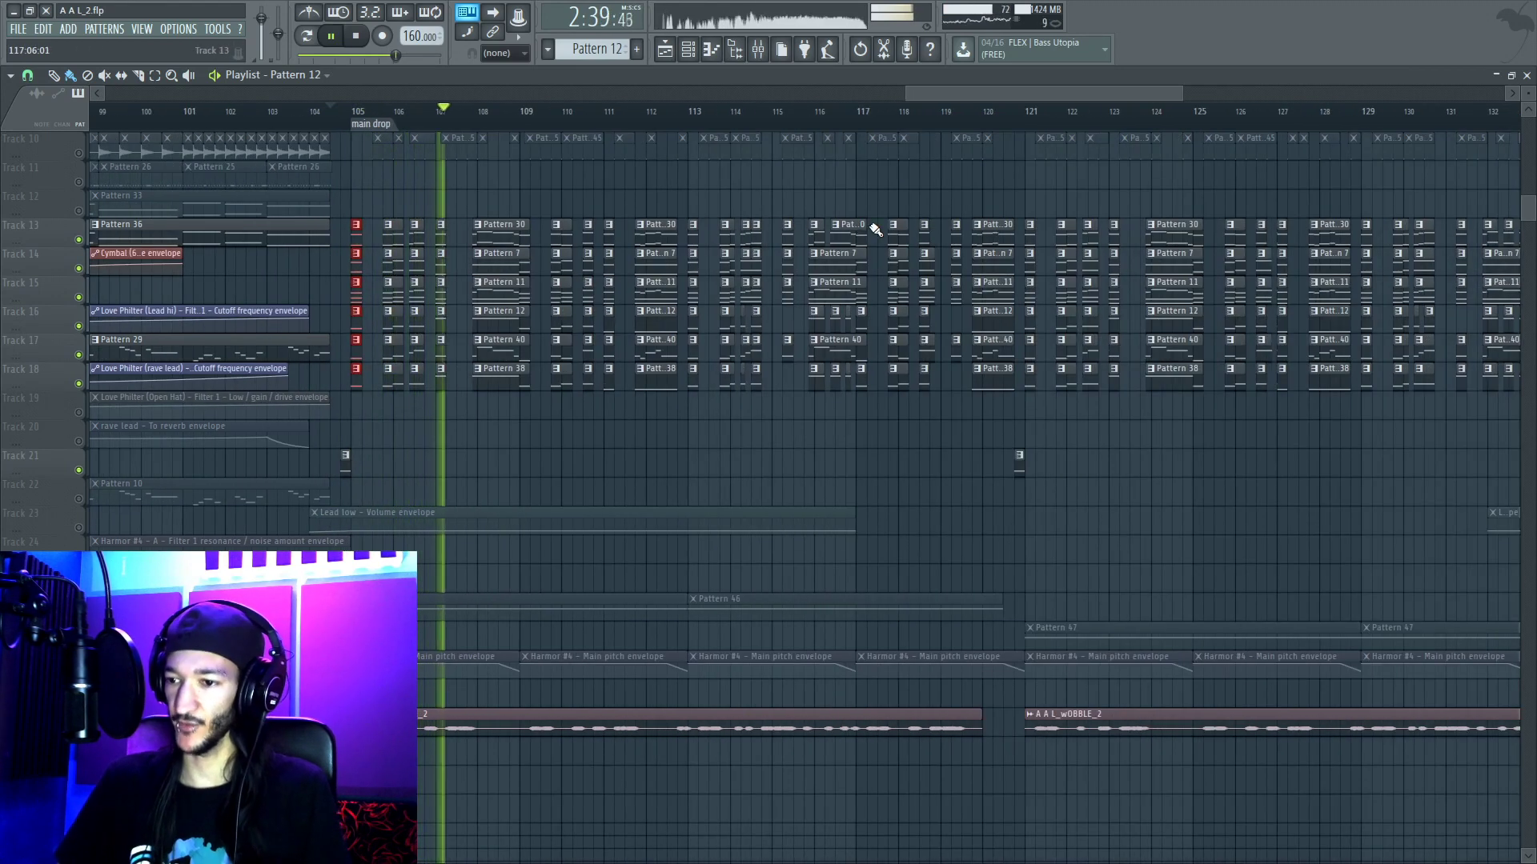
{"action": "scroll", "coordinate": [1064, 225], "scroll_direction": "up", "scroll_amount": 4}
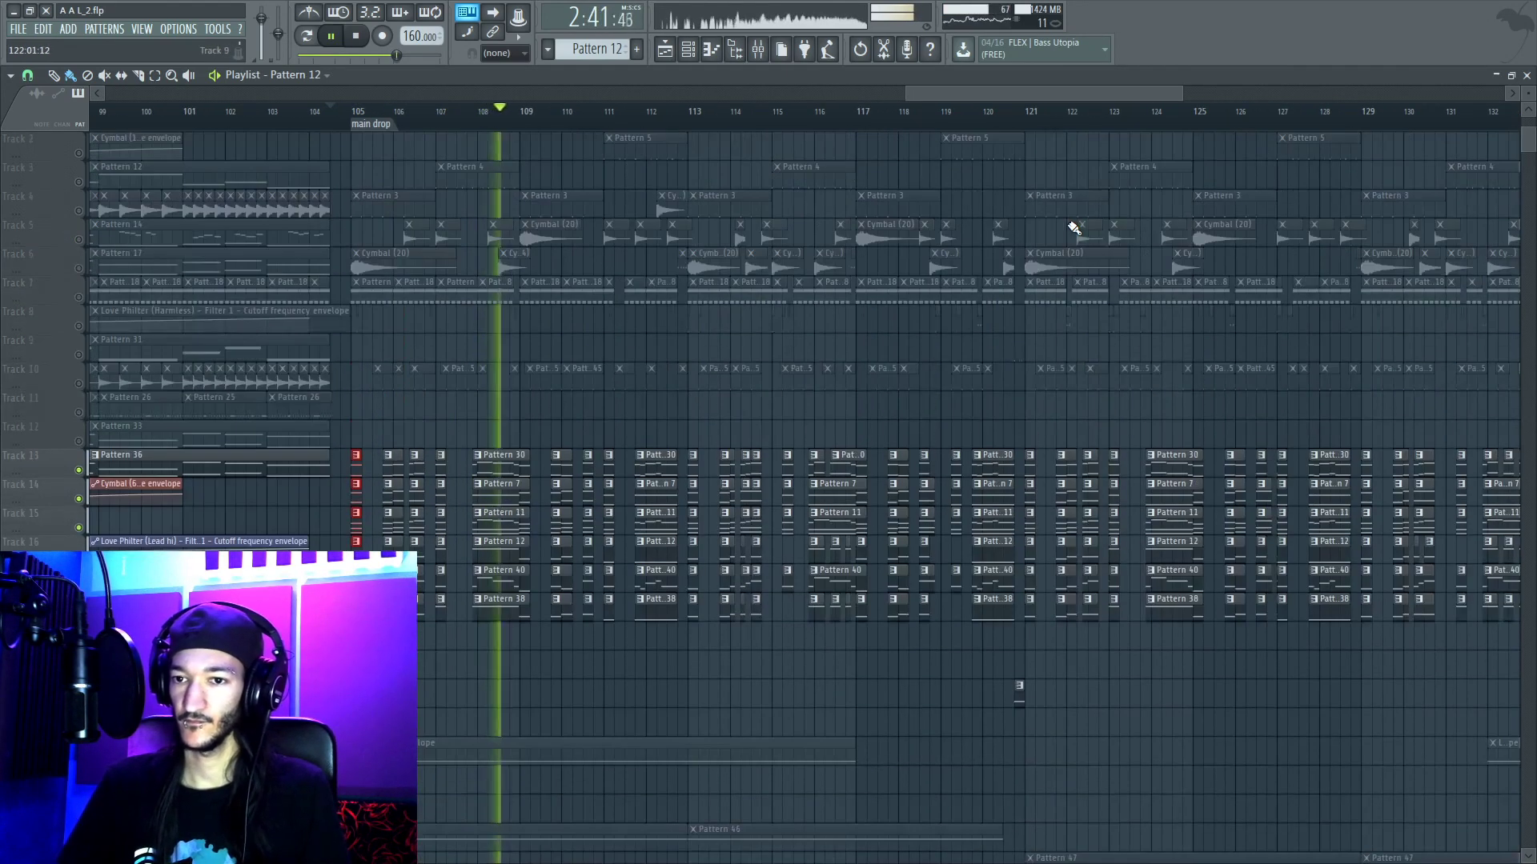
{"action": "scroll", "coordinate": [1067, 228], "scroll_direction": "down", "scroll_amount": 4}
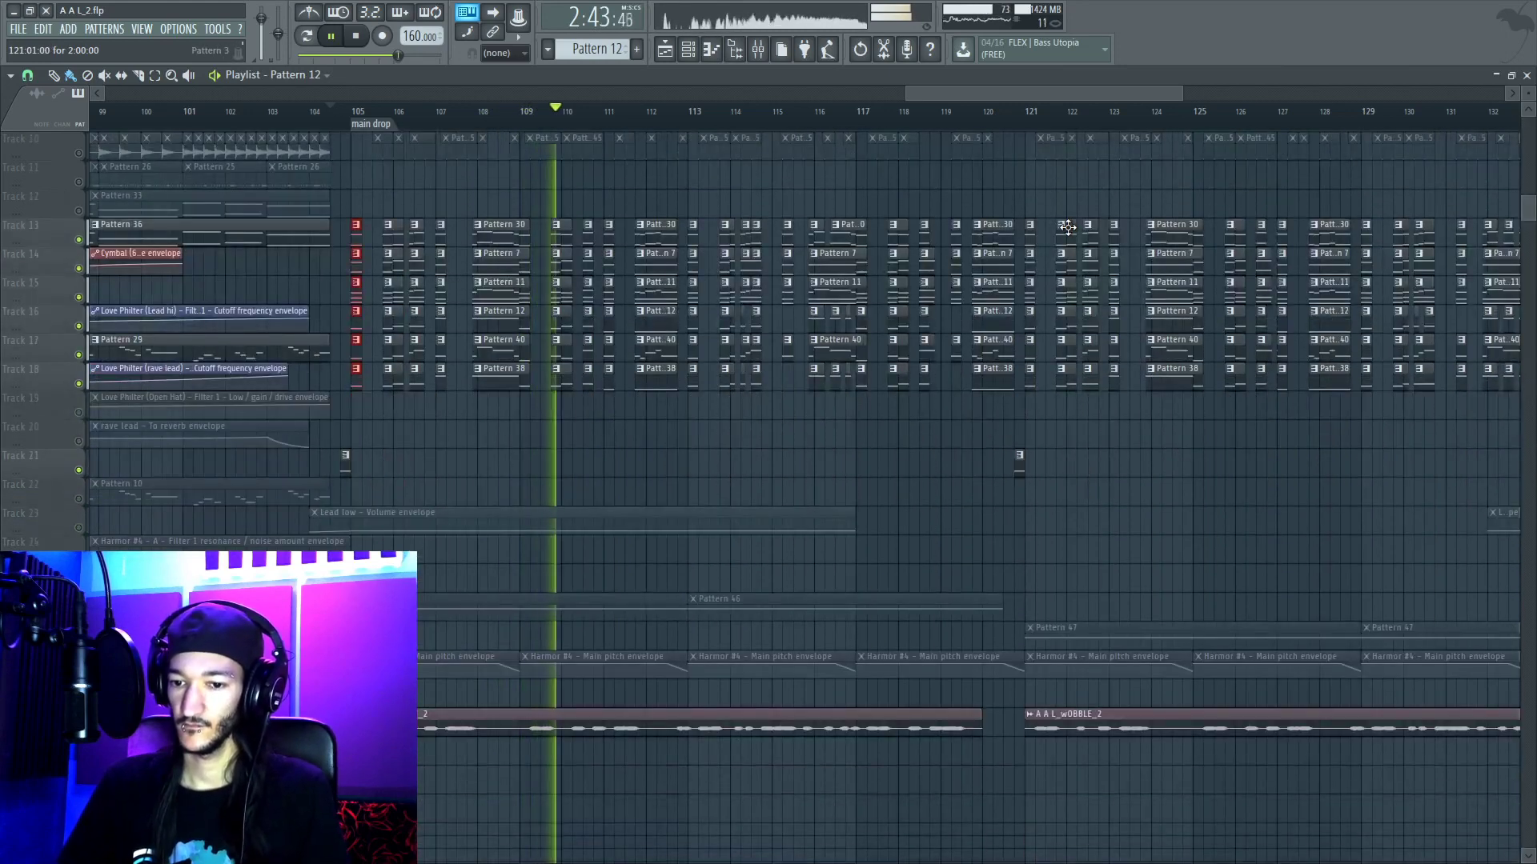
Step: Add Tracks 26 to 28 with Patterns 46 and 47 and the Harmor #4 main pitch envelope to the playing stack
{"action": "left_click", "coordinate": [79, 643]}
{"action": "left_click", "coordinate": [79, 671]}
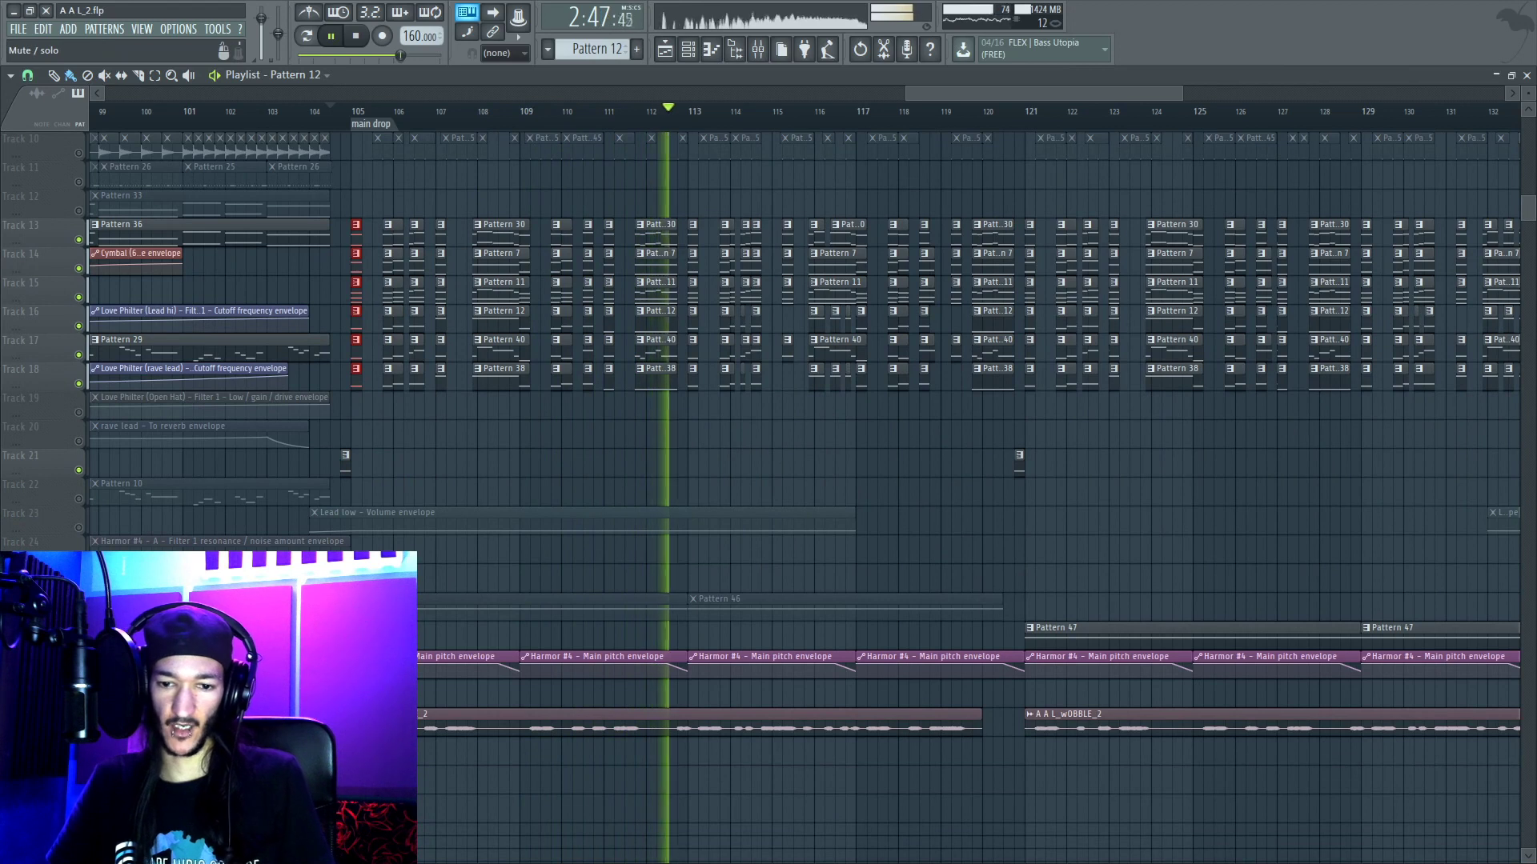
{"action": "left_click", "coordinate": [78, 614]}
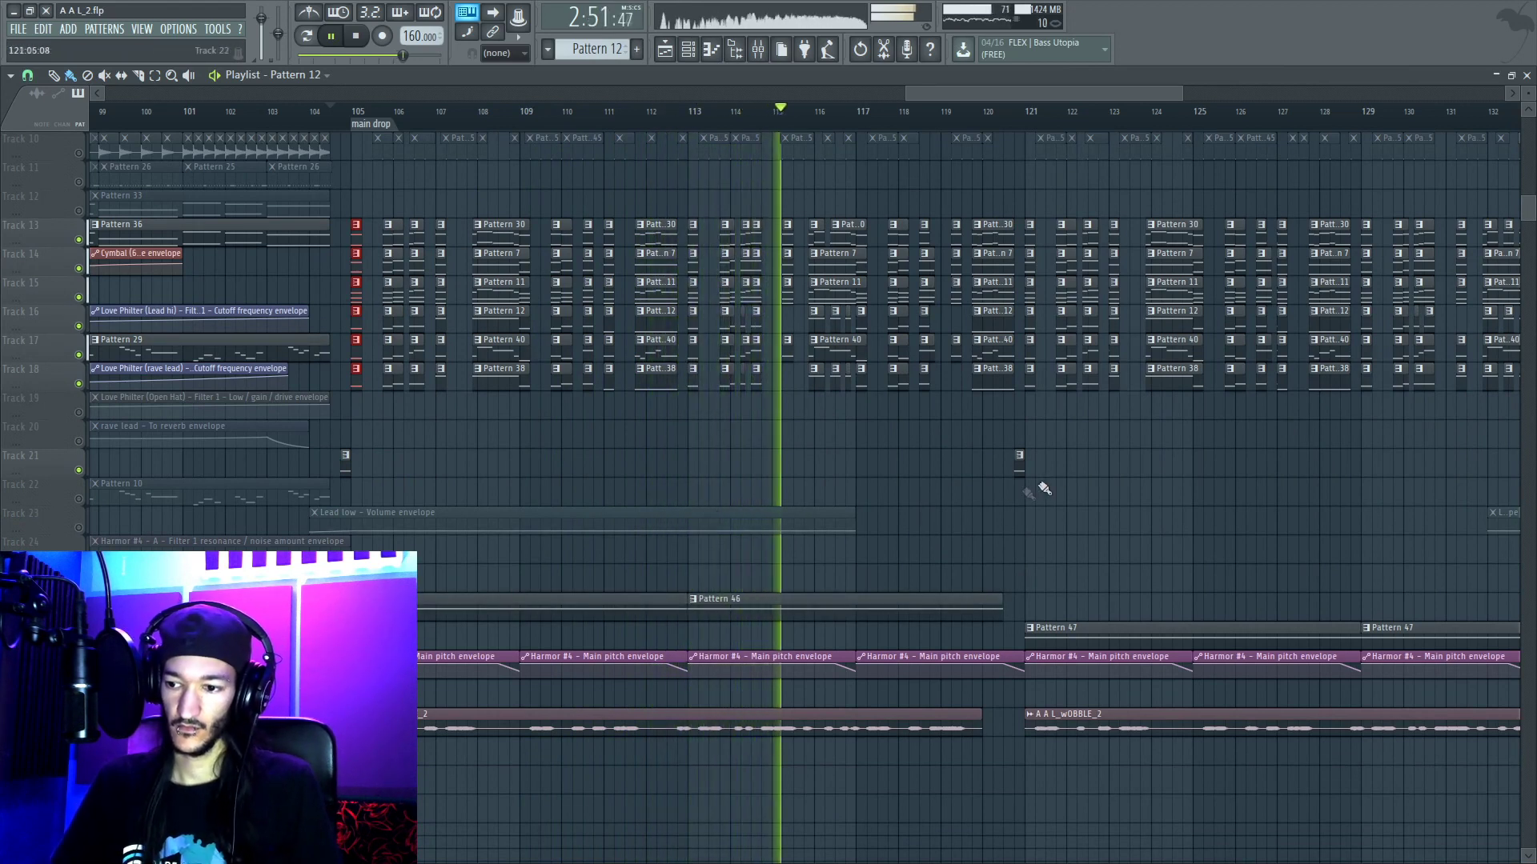
{"action": "left_click_drag", "start_coordinate": [1006, 94], "coordinate": [1067, 93]}
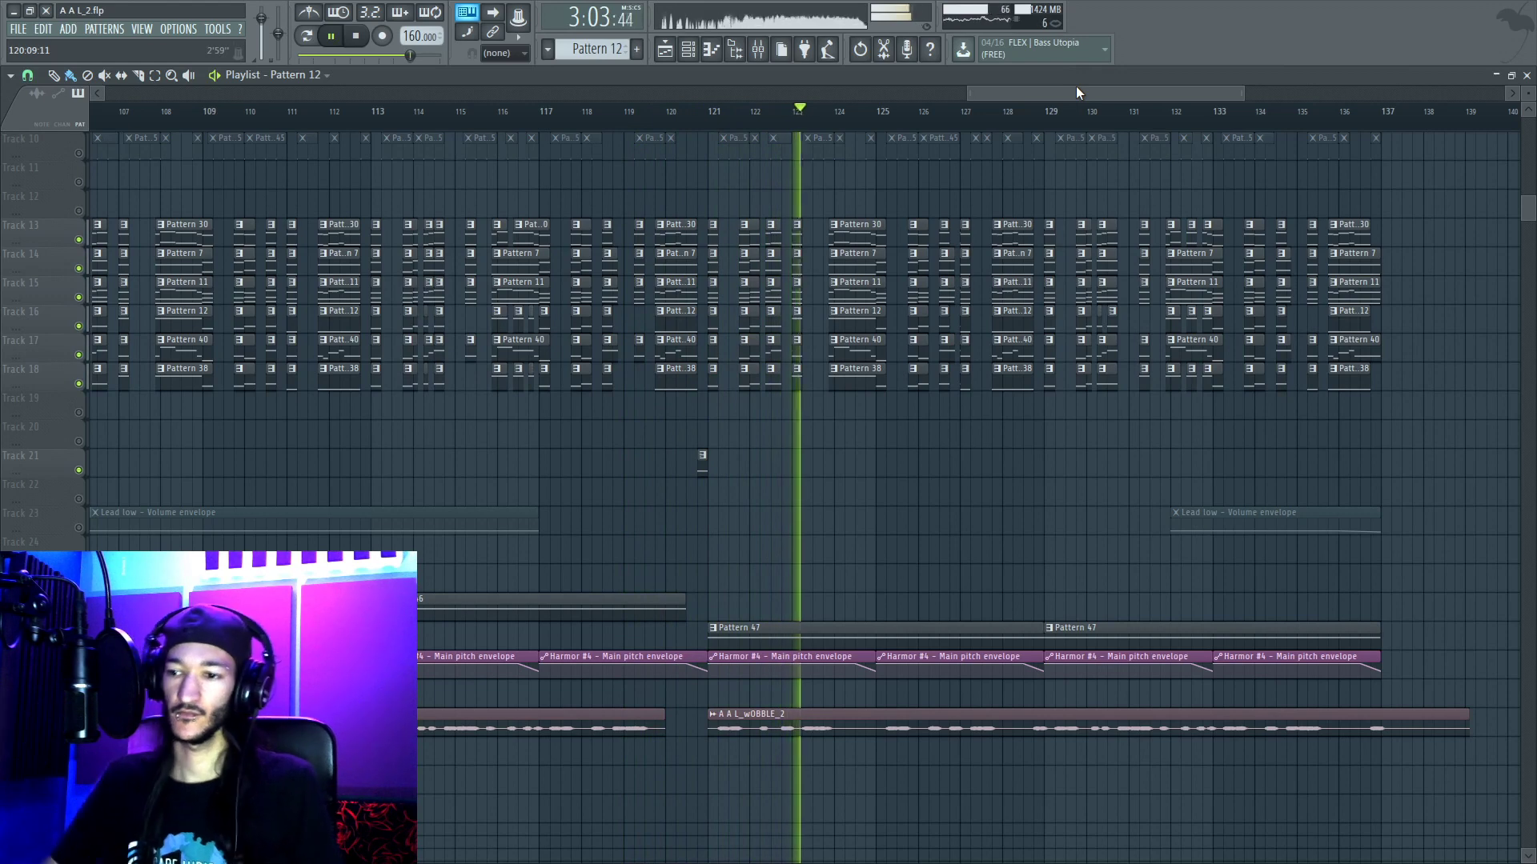
{"action": "left_click_drag", "start_coordinate": [1076, 89], "coordinate": [1089, 93]}
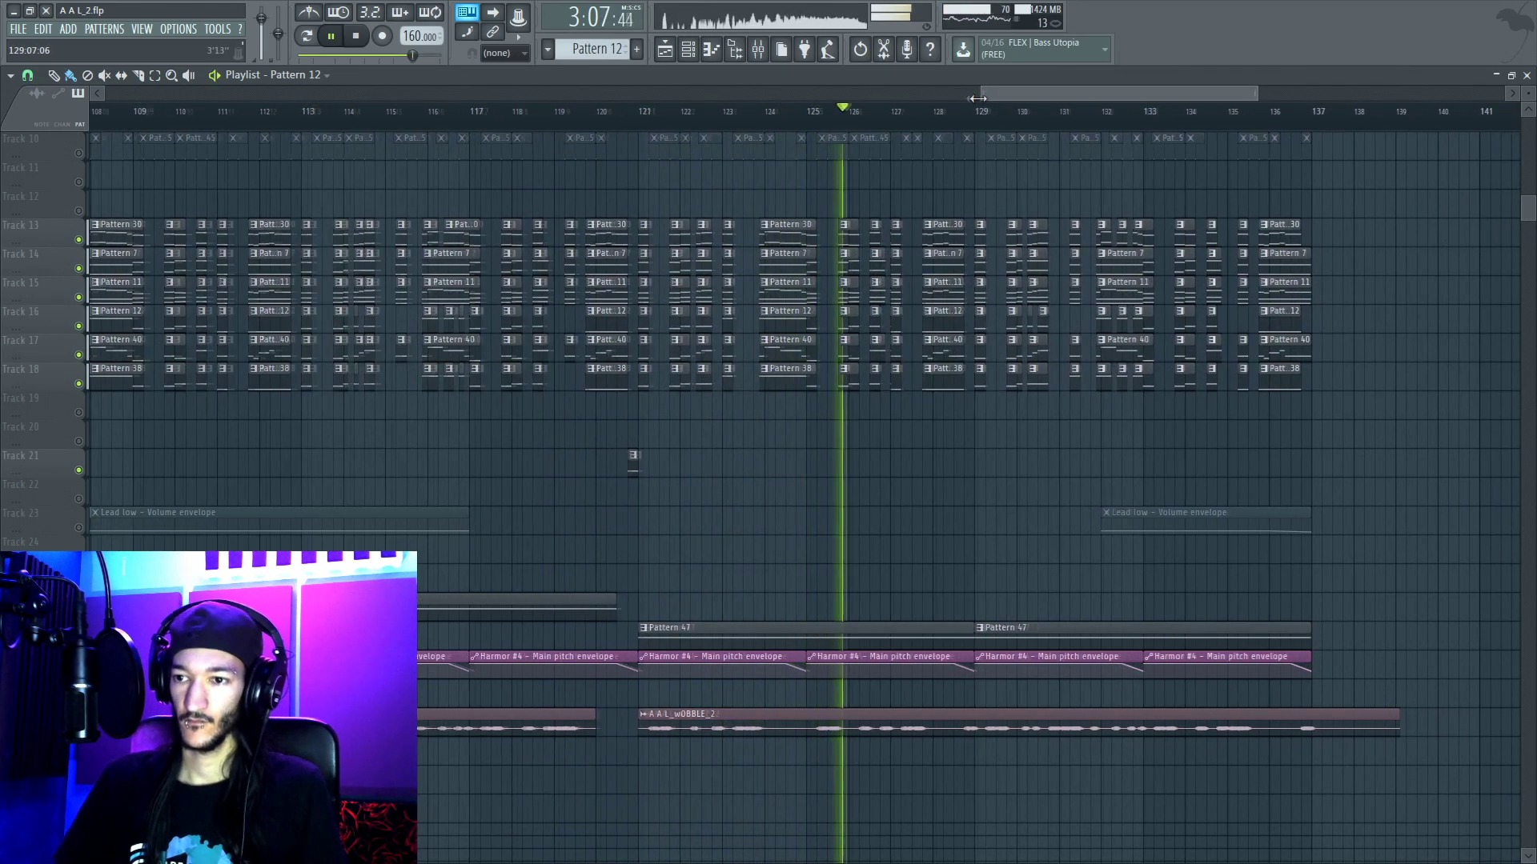
Step: Restore all tracks and examine the main drop's layers while the full mix plays on towards bar 132
{"action": "left_click_drag", "start_coordinate": [982, 92], "coordinate": [846, 93]}
{"action": "scroll", "coordinate": [856, 229], "scroll_direction": "up", "scroll_amount": 3}
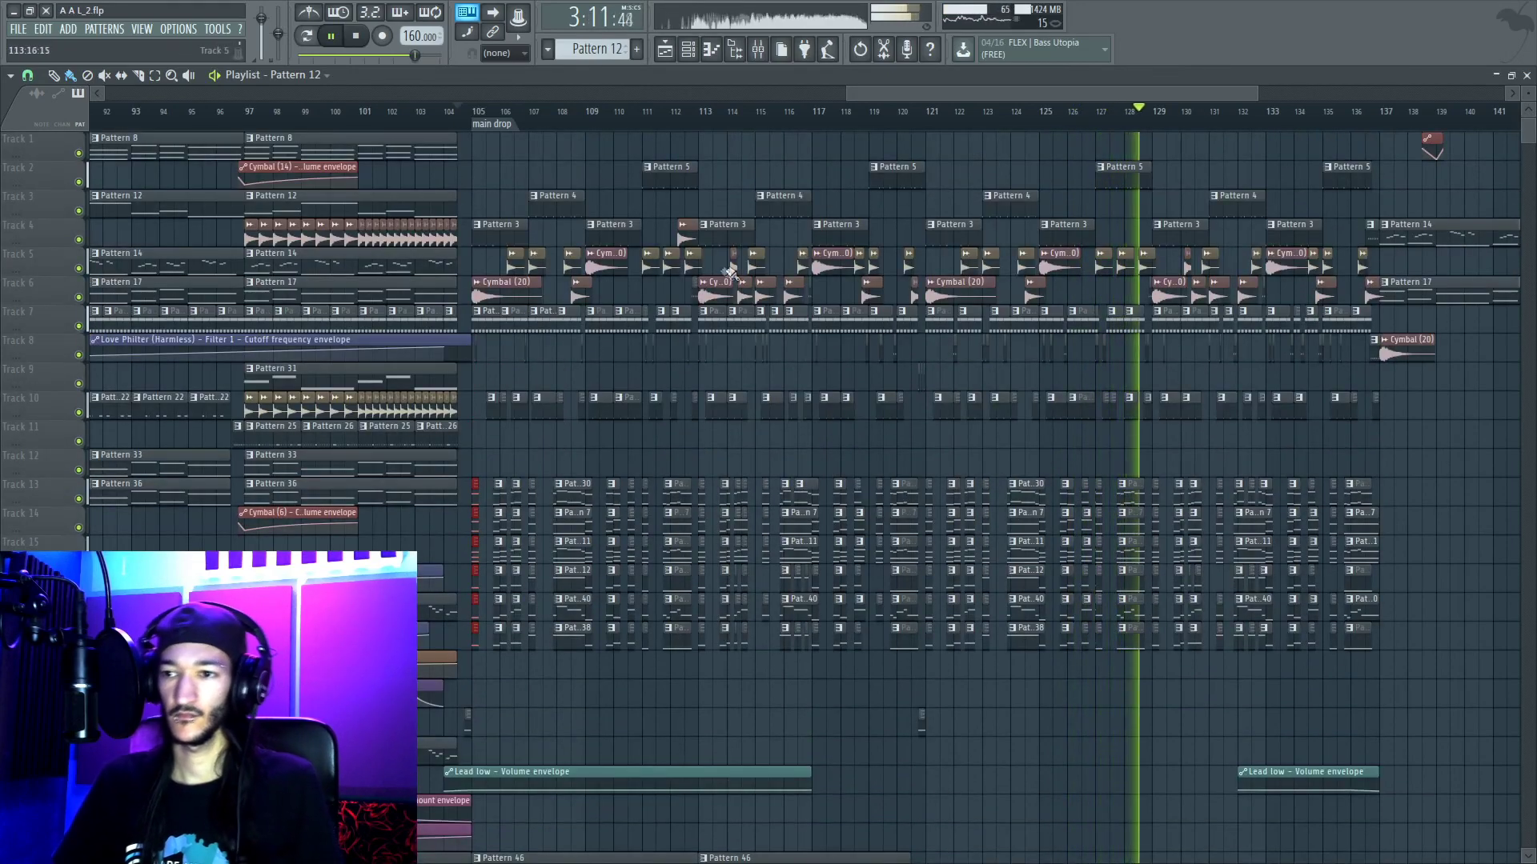
{"action": "left_click_drag", "start_coordinate": [844, 95], "coordinate": [972, 93]}
{"action": "scroll", "coordinate": [1109, 385], "scroll_direction": "down", "scroll_amount": 2}
{"action": "scroll", "coordinate": [1109, 385], "scroll_direction": "down", "scroll_amount": 2}
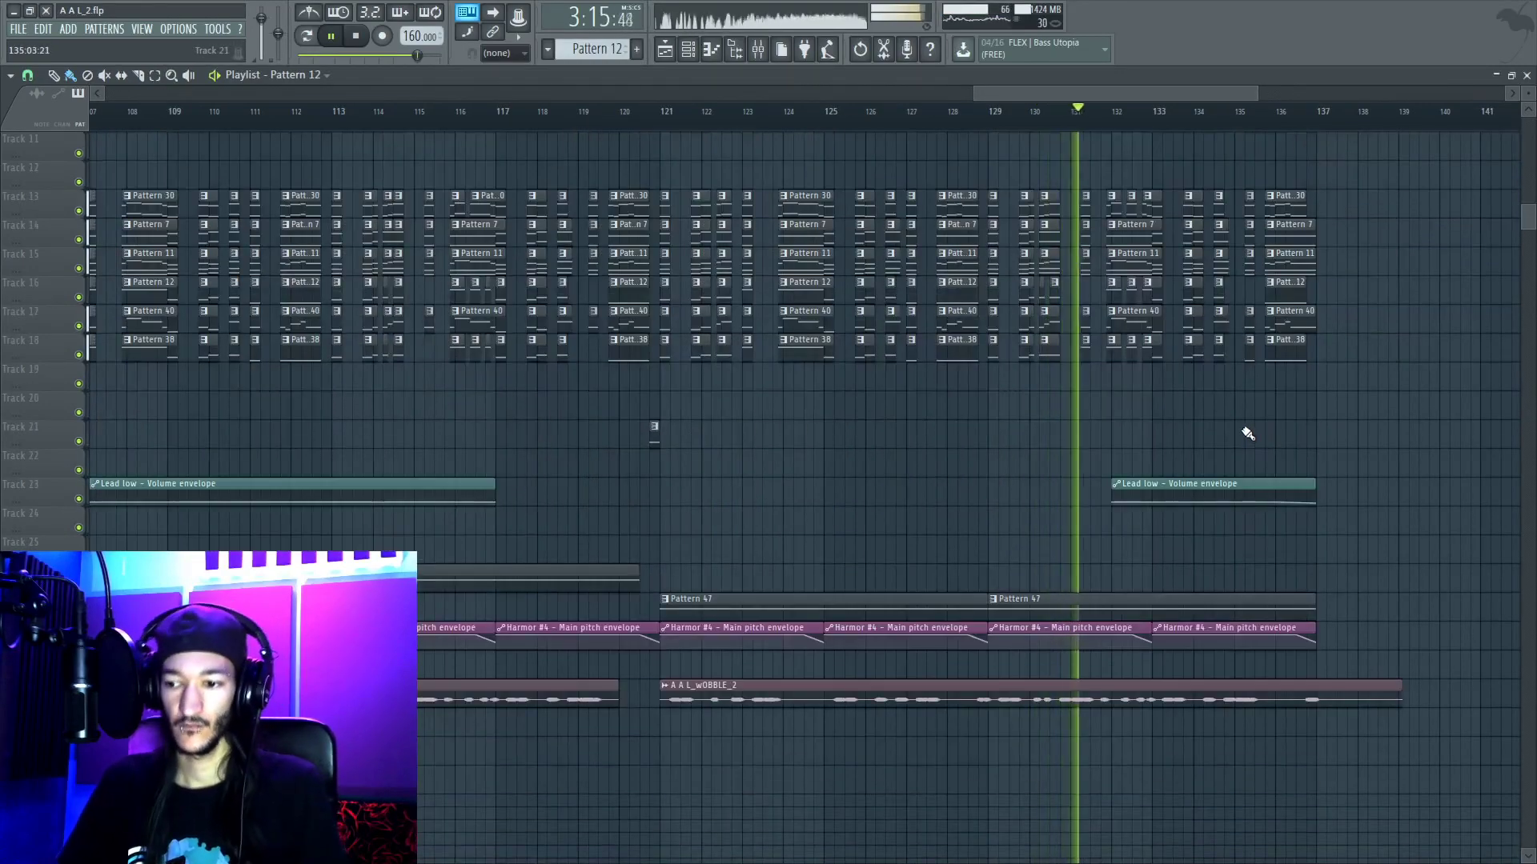
{"action": "scroll", "coordinate": [1129, 124], "scroll_direction": "down", "scroll_amount": 3}
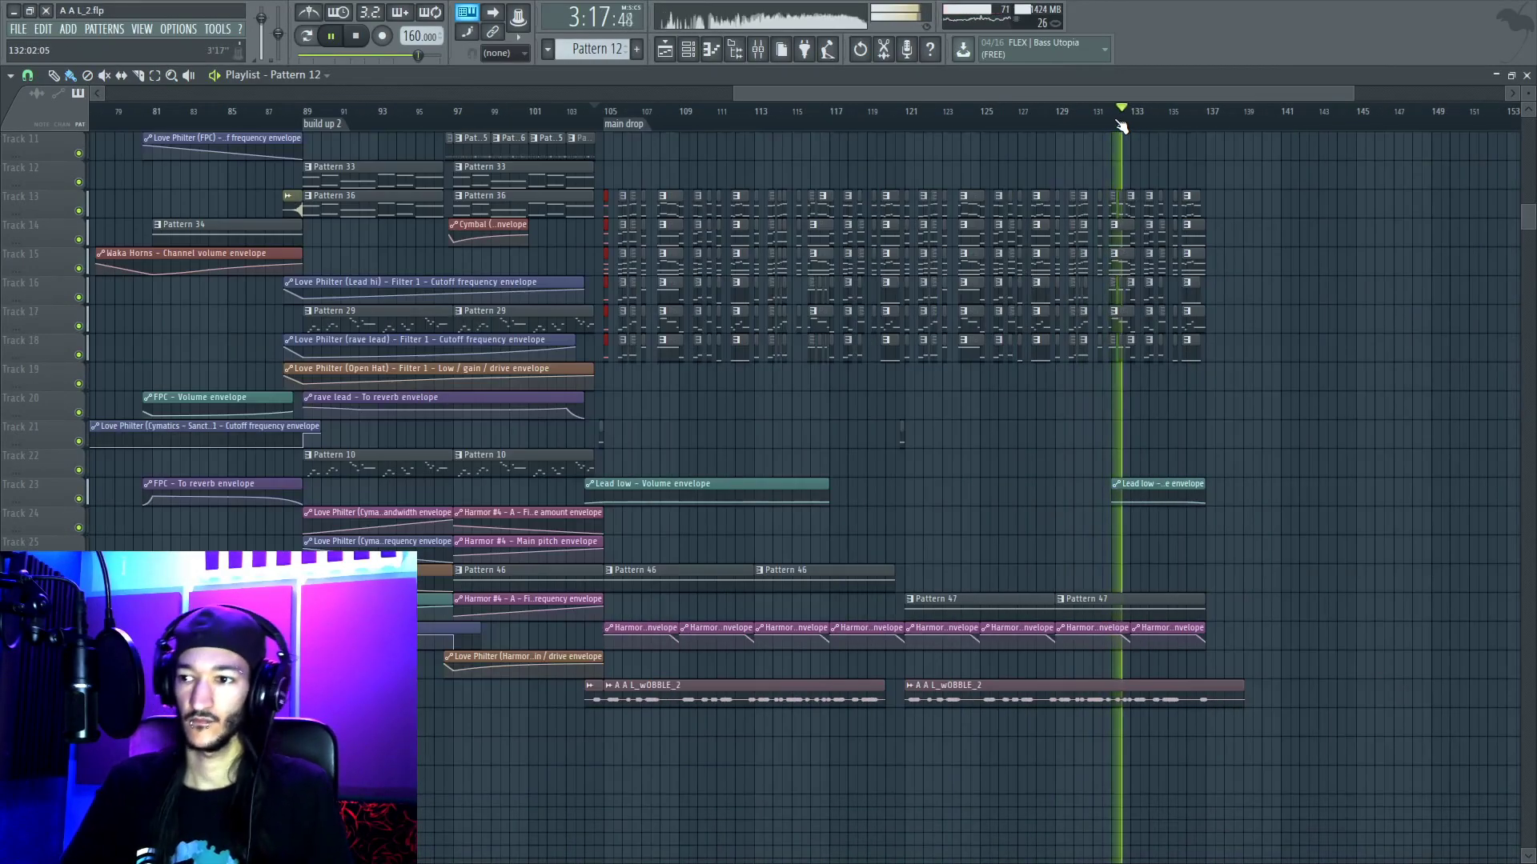
Step: Select bar 132 up to bar 133 on the timeline and play that selection with the full mix
{"action": "scroll", "coordinate": [1134, 126], "scroll_direction": "up", "scroll_amount": 6}
{"action": "key", "text": "space"}
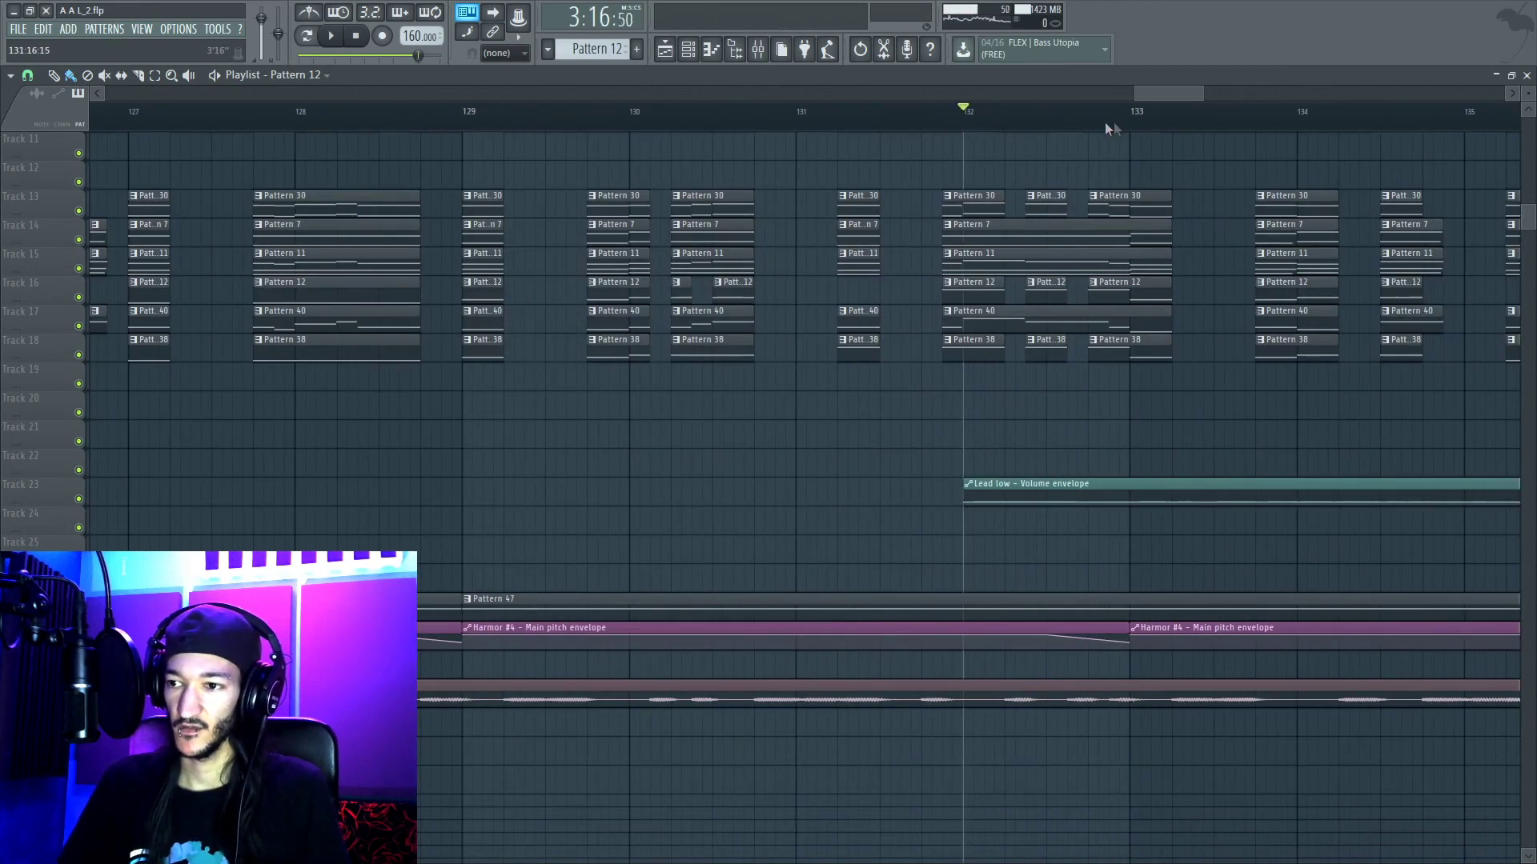
{"action": "left_click_drag", "start_coordinate": [994, 113], "coordinate": [1125, 115]}
{"action": "key", "text": "space"}
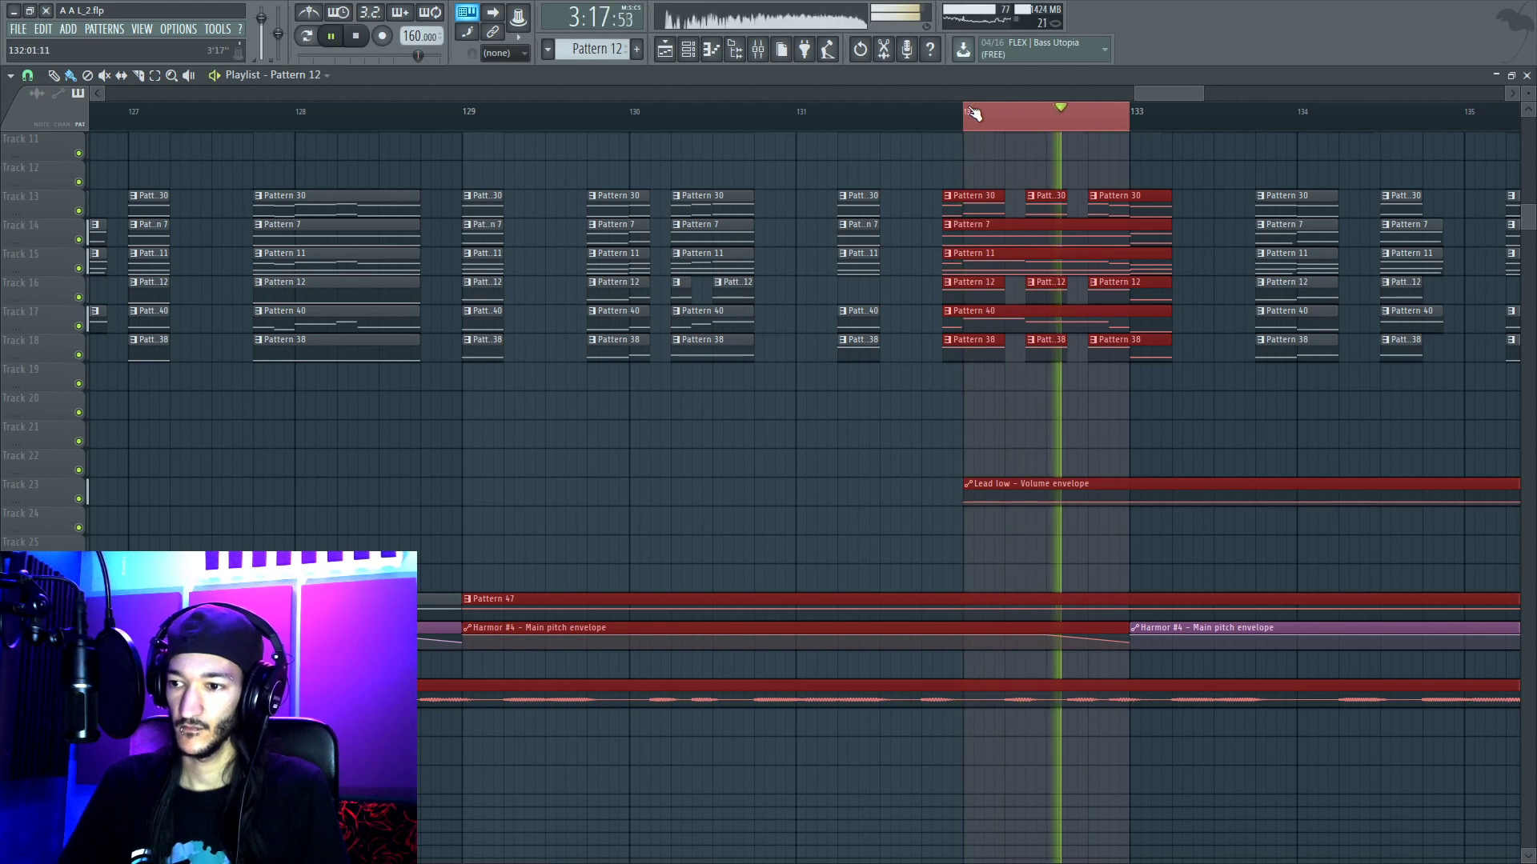
{"action": "key", "text": "space"}
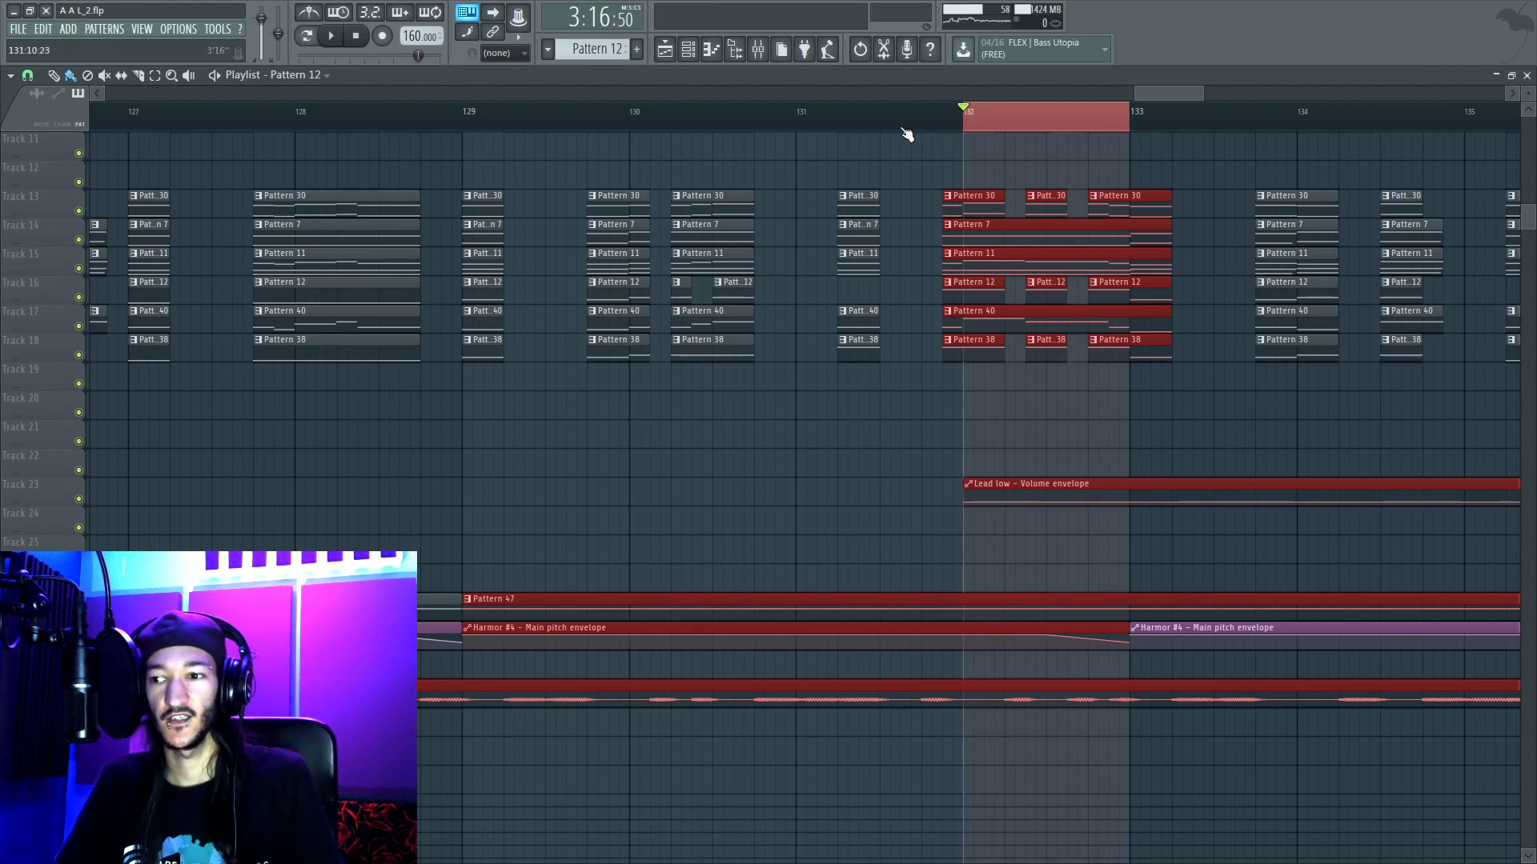
Step: Solo the A A L_wOBBLE_2 audio track and play it within the selected bar
{"action": "key", "text": "space"}
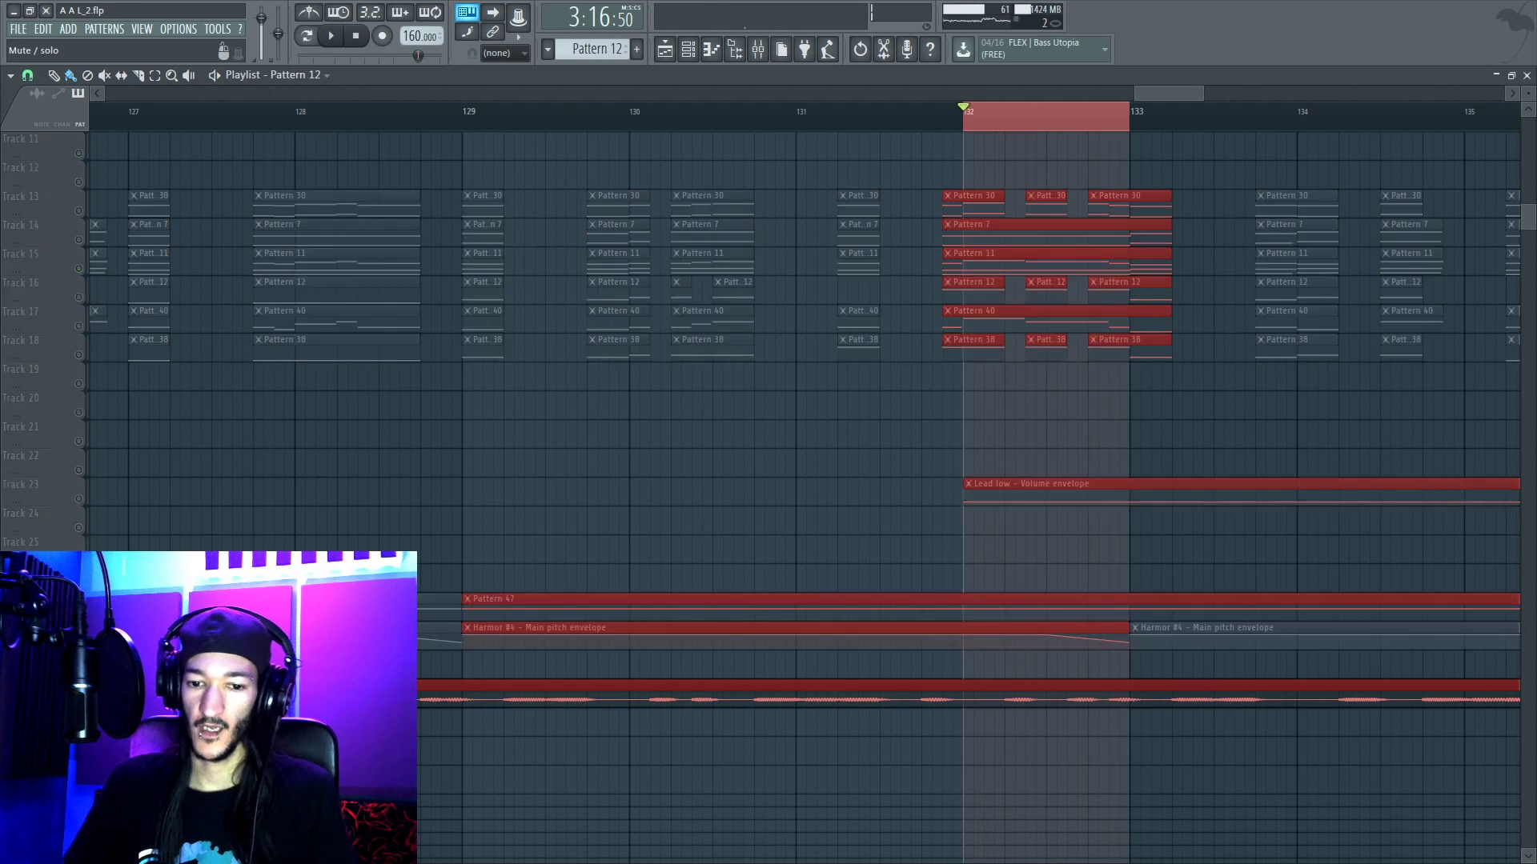
{"action": "key", "text": "space"}
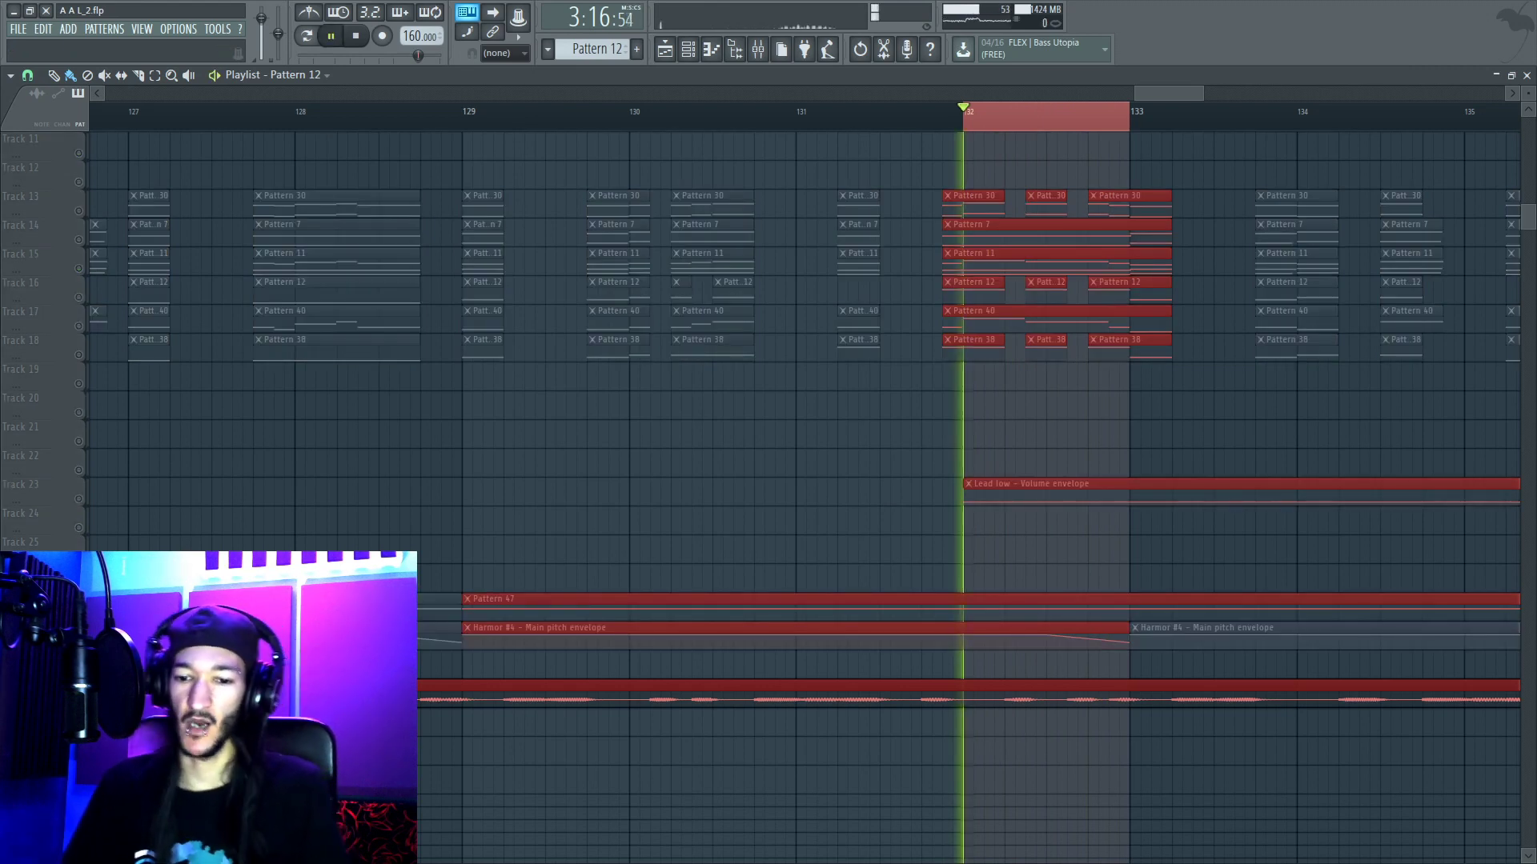
{"action": "key", "text": "space"}
Step: Clear the bar selection, set the playhead to the main drop at bar 105 and restore all tracks
{"action": "scroll", "coordinate": [666, 126], "scroll_direction": "down", "scroll_amount": 5}
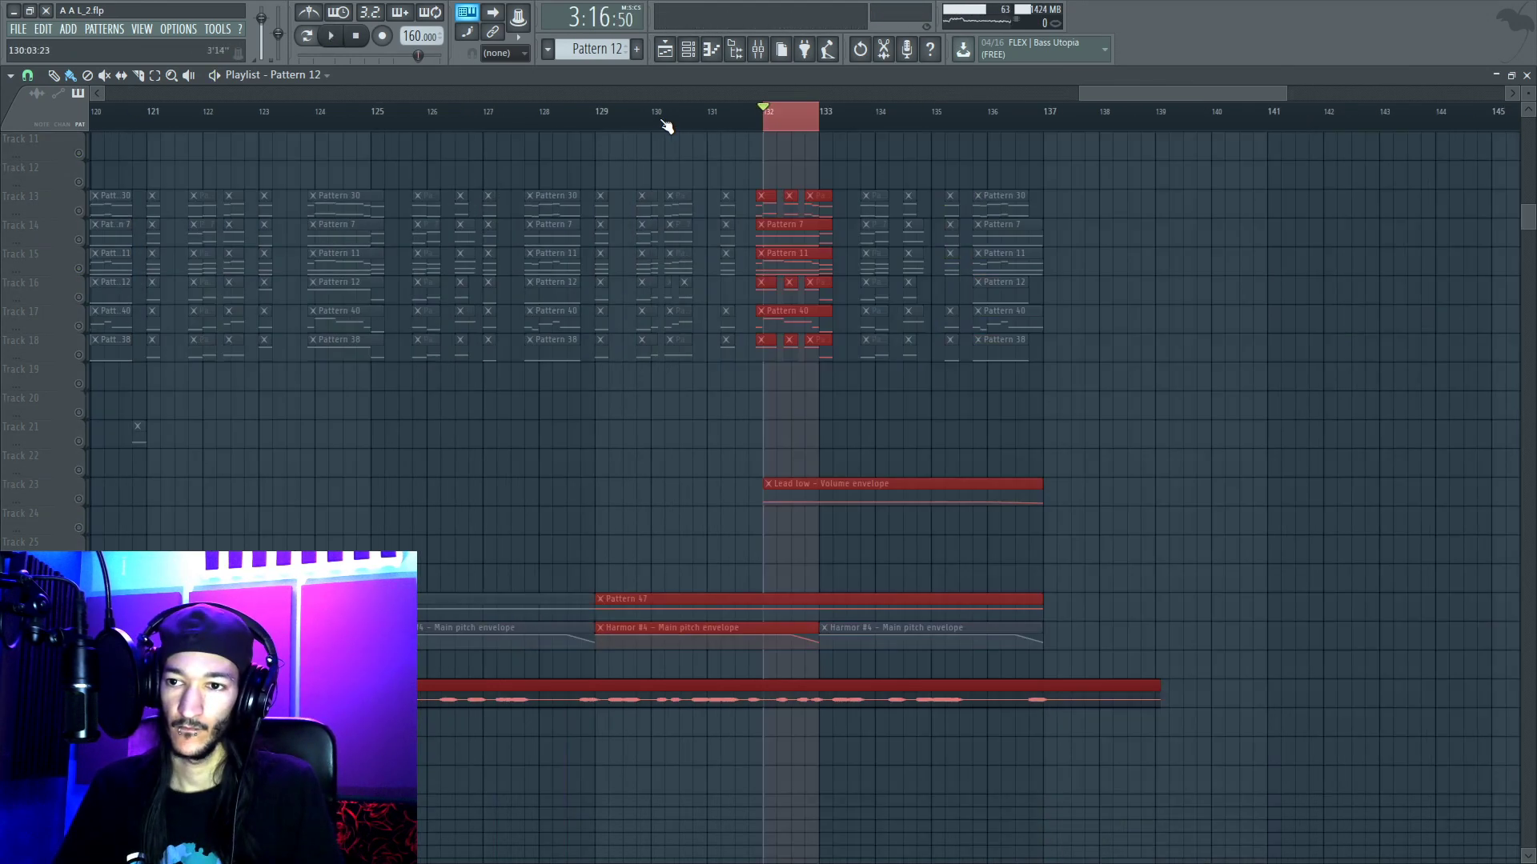
{"action": "left_click_drag", "start_coordinate": [1004, 98], "coordinate": [755, 98]}
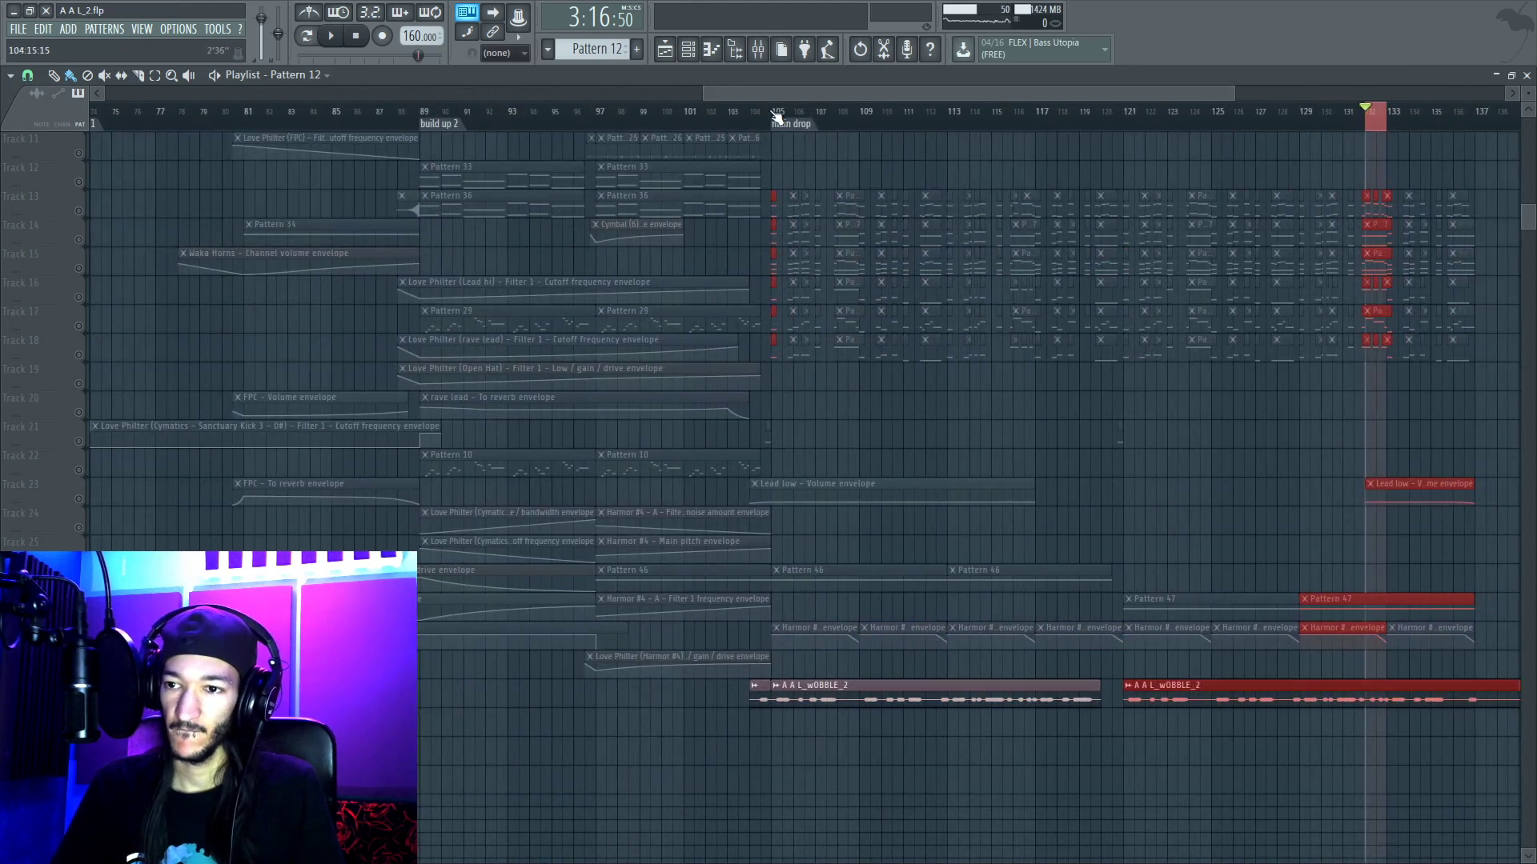
{"action": "left_click", "coordinate": [775, 116]}
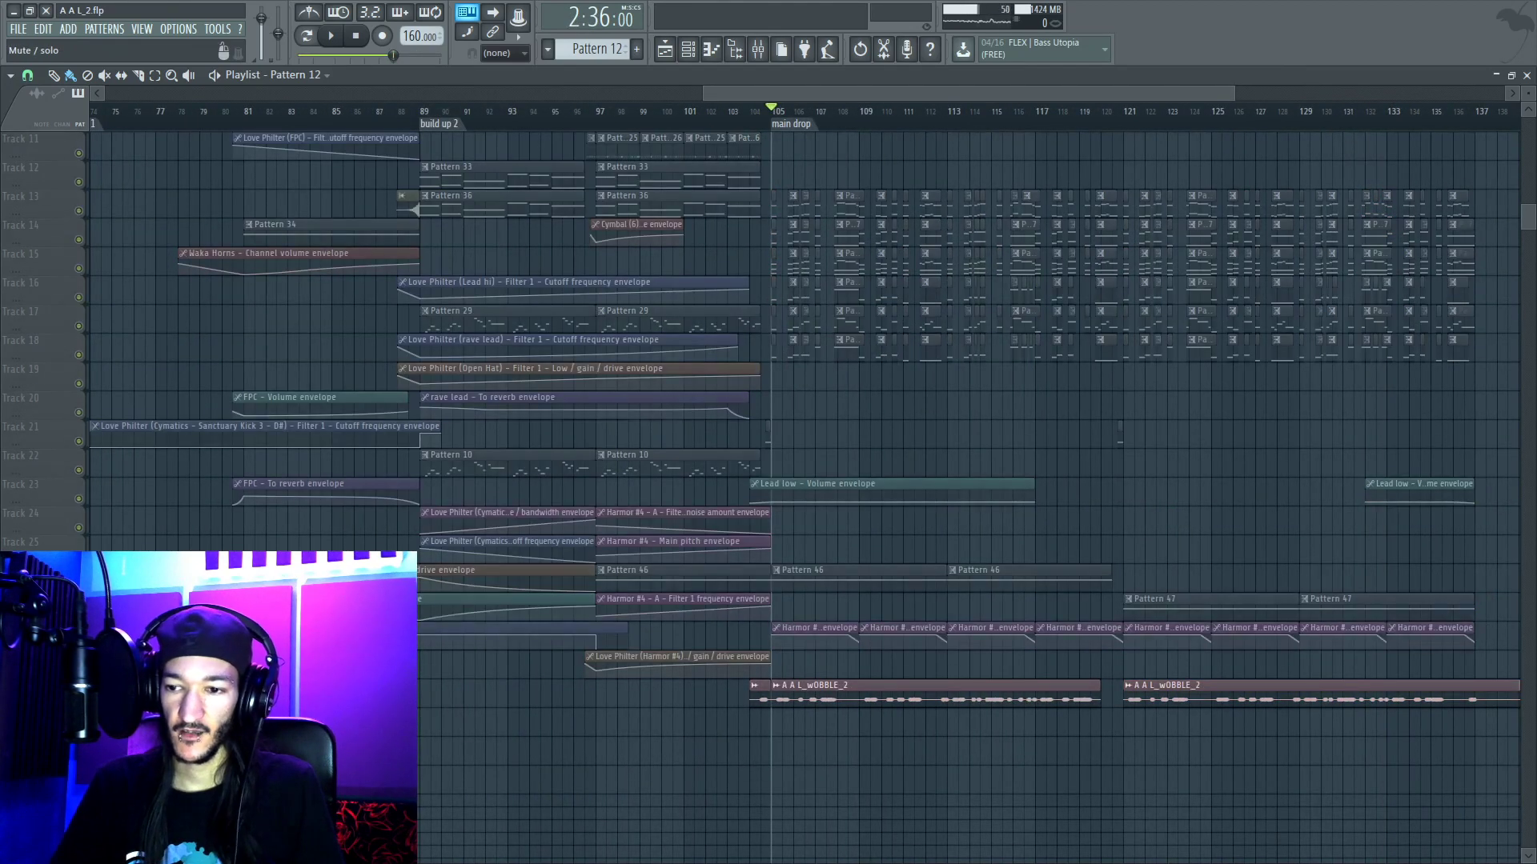
{"action": "scroll", "coordinate": [1010, 579], "scroll_direction": "up", "scroll_amount": 5}
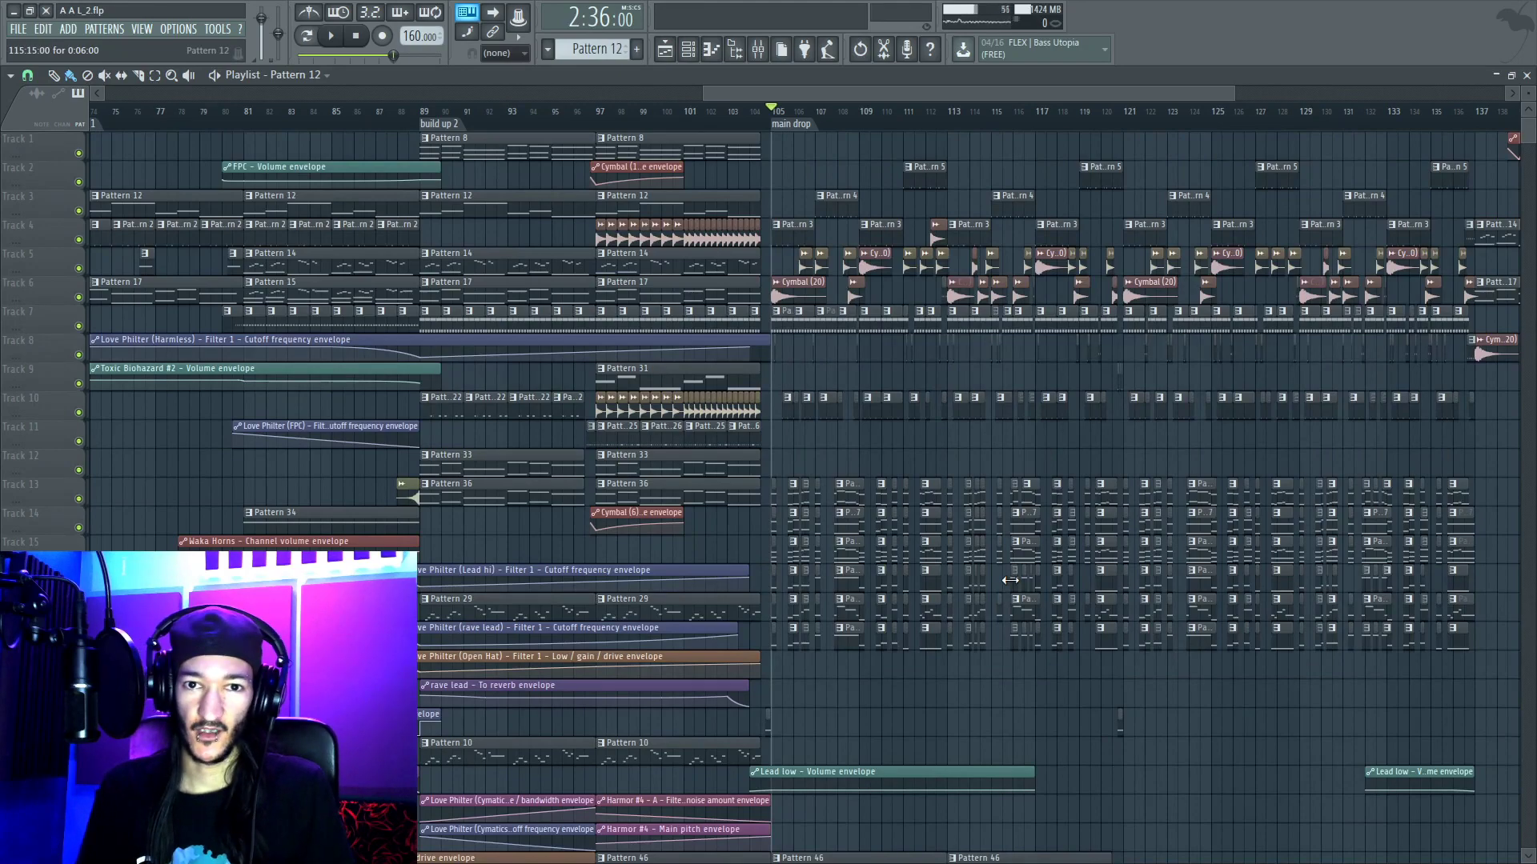
{"action": "mouse_move", "coordinate": [819, 96]}
{"action": "left_mouse_down"}
{"action": "mouse_move", "coordinate": [686, 96]}
{"action": "mouse_move", "coordinate": [929, 93]}
{"action": "mouse_move", "coordinate": [428, 94]}
{"action": "mouse_move", "coordinate": [861, 82]}
{"action": "mouse_move", "coordinate": [624, 95]}
{"action": "mouse_move", "coordinate": [844, 89]}
{"action": "left_mouse_up"}
Step: Solo Track 1 to single out Pattern 8 in build up 2, and restore all tracks
{"action": "left_click", "coordinate": [564, 115]}
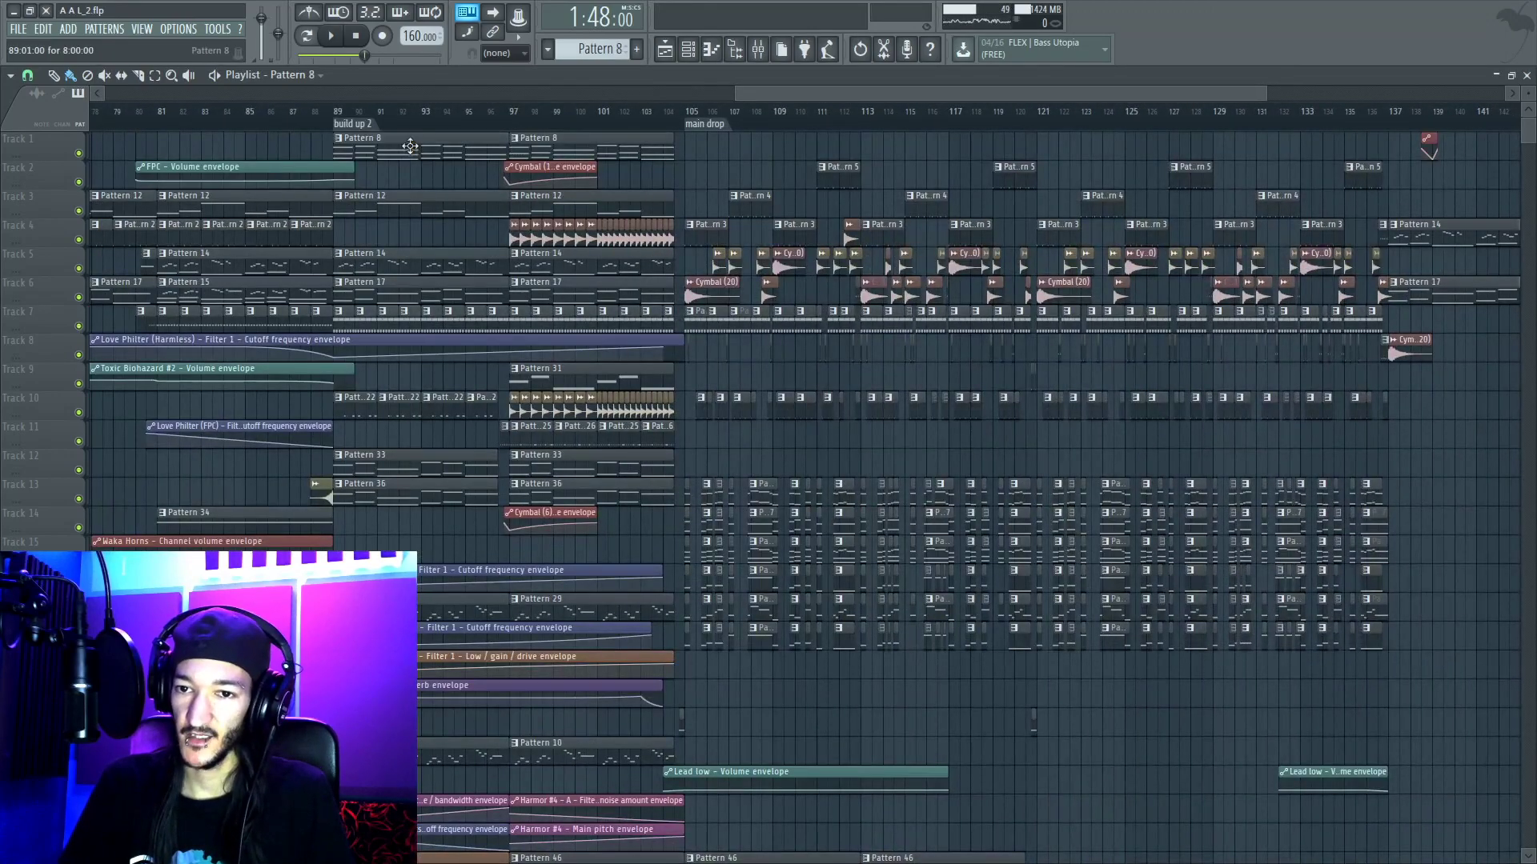
{"action": "right_click", "coordinate": [78, 153]}
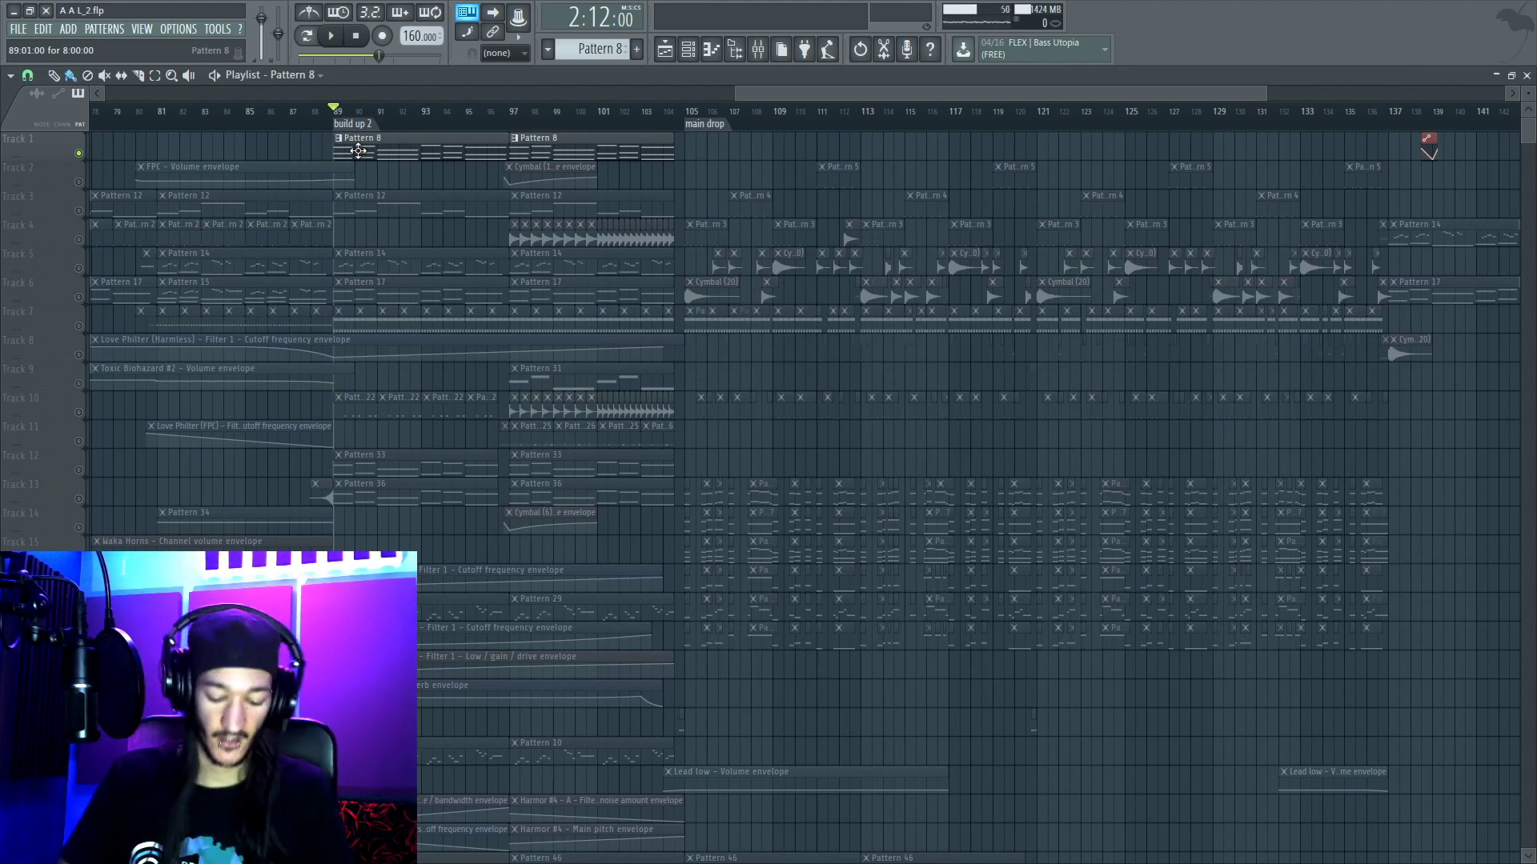
{"action": "scroll", "coordinate": [757, 130], "scroll_direction": "up", "scroll_amount": 3}
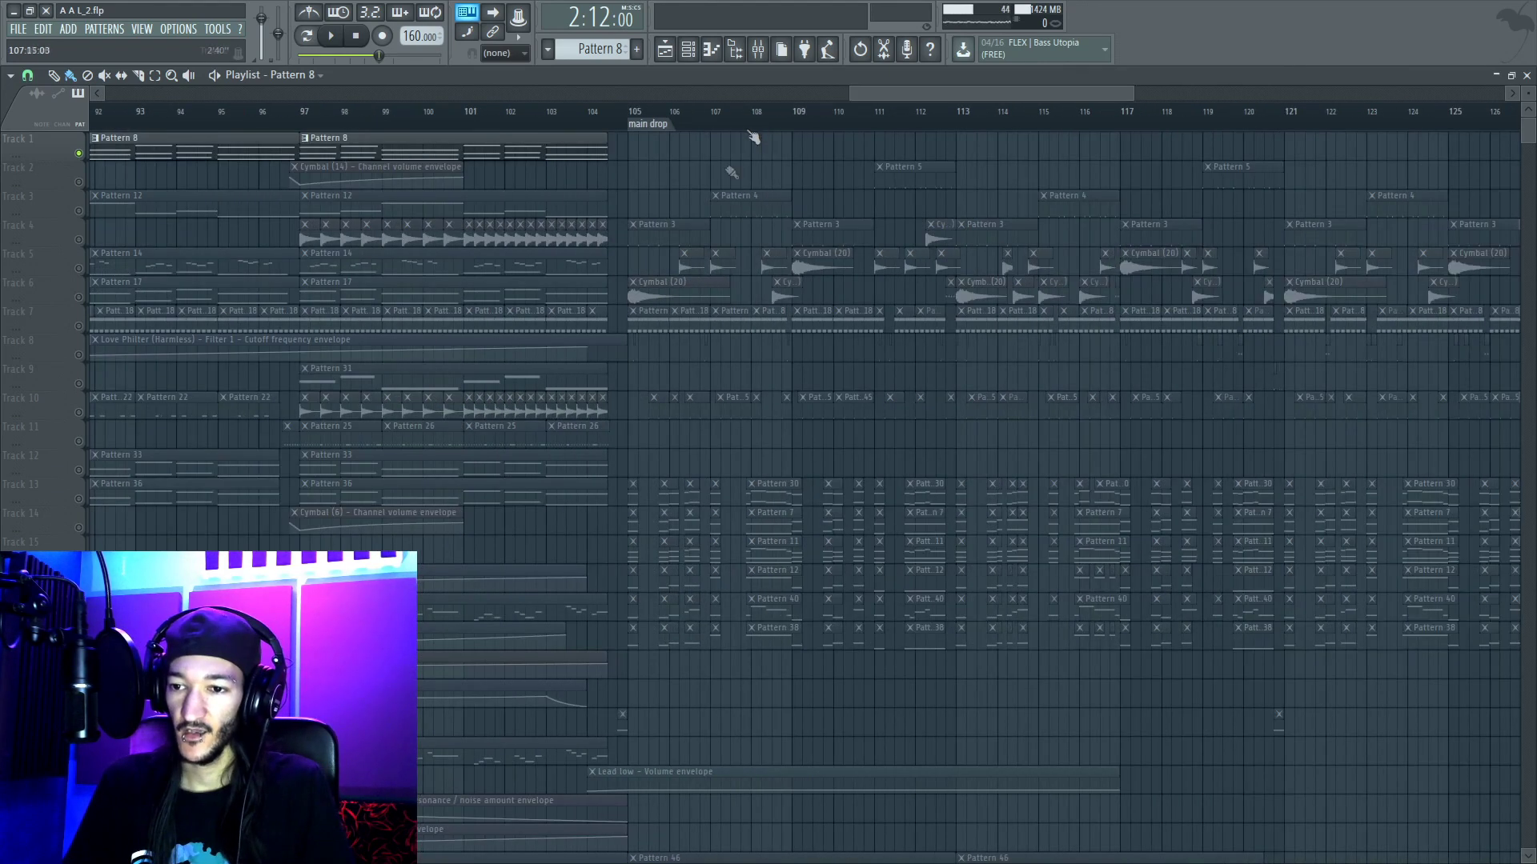
{"action": "left_click", "coordinate": [80, 327]}
{"action": "left_click", "coordinate": [80, 328]}
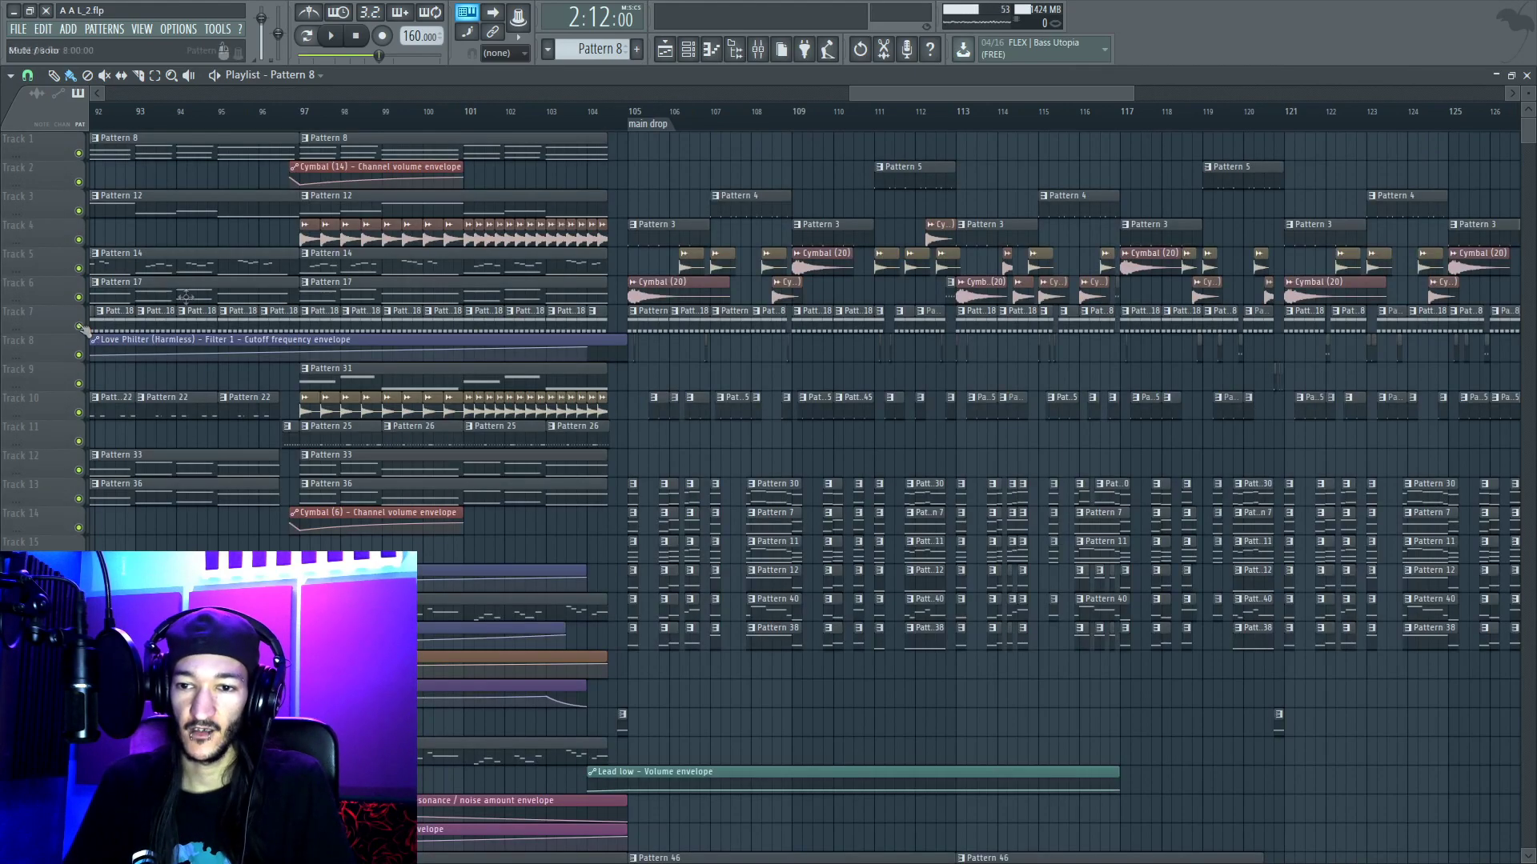
Step: Return the playhead to the main drop marker and examine its layers from the drums and cymbals to the wobble audio
{"action": "left_click", "coordinate": [648, 124]}
{"action": "scroll", "coordinate": [924, 96], "scroll_direction": "down", "scroll_amount": 4}
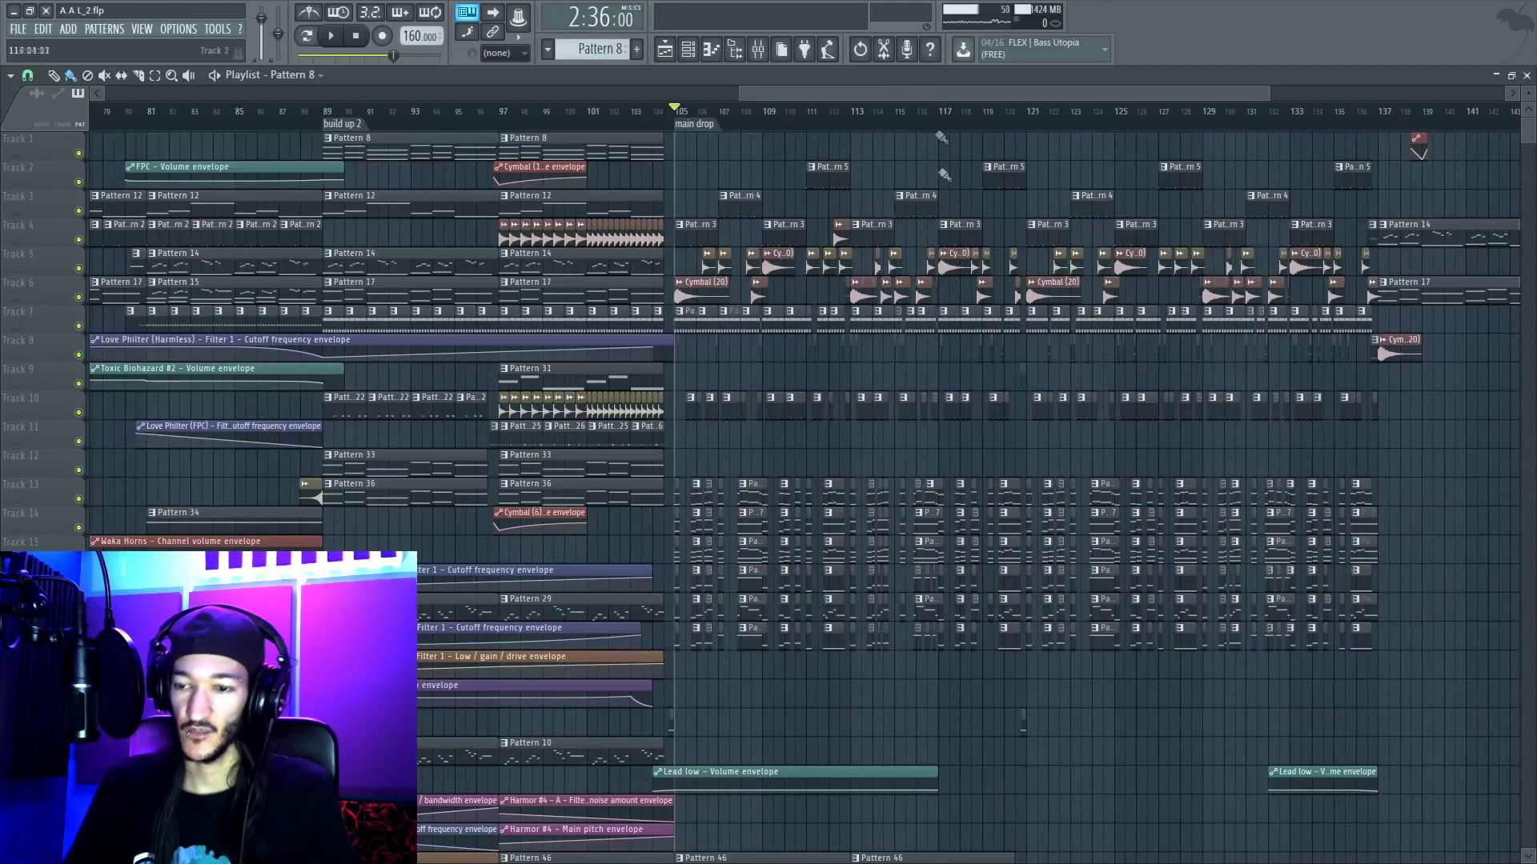
{"action": "scroll", "coordinate": [967, 256], "scroll_direction": "down", "scroll_amount": 4}
{"action": "scroll", "coordinate": [967, 256], "scroll_direction": "up", "scroll_amount": 3}
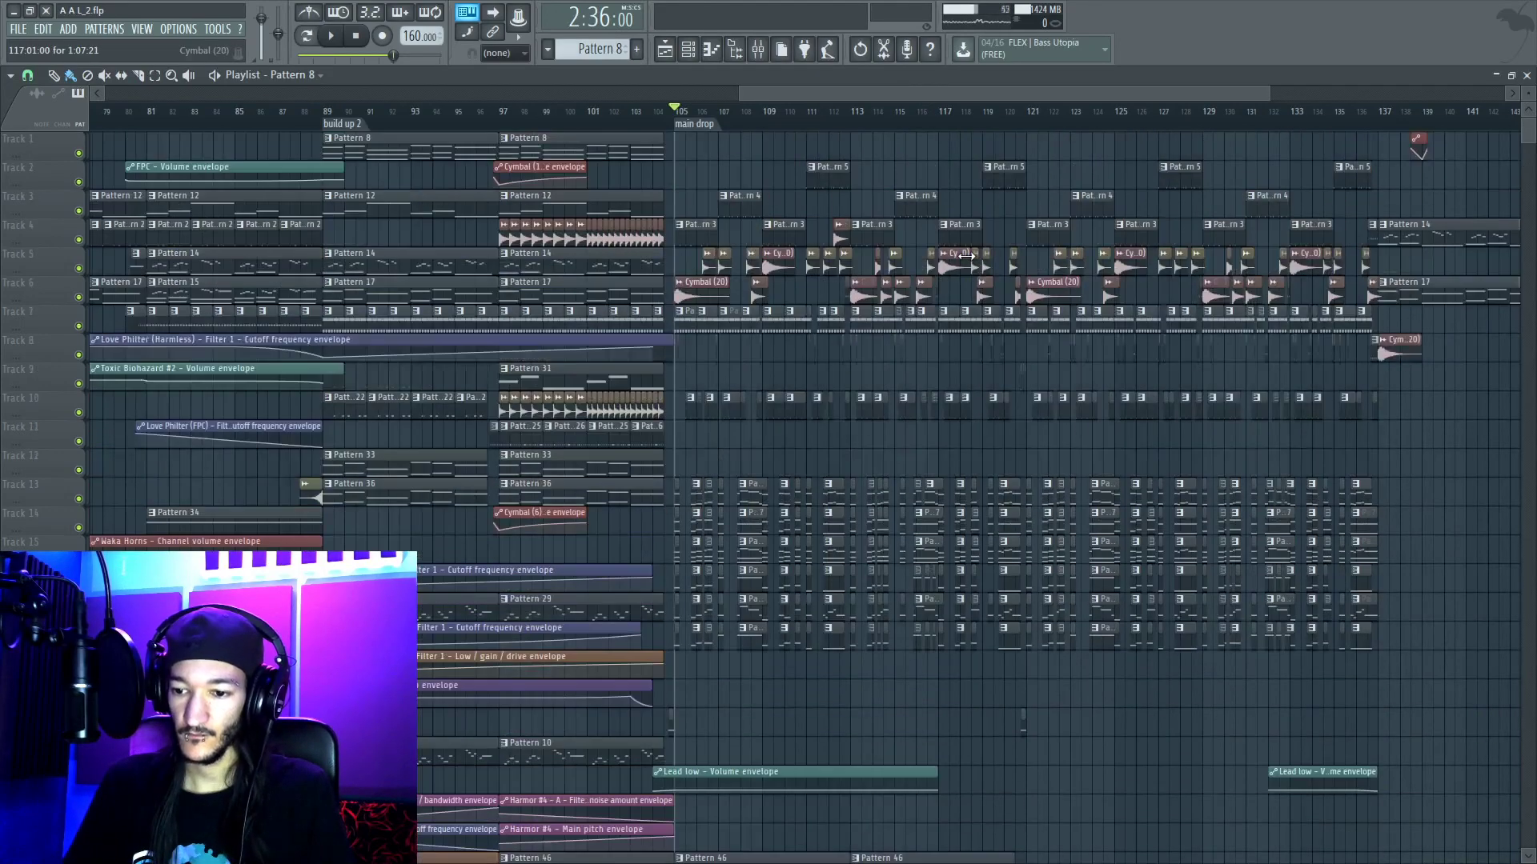
{"action": "scroll", "coordinate": [772, 252], "scroll_direction": "down", "scroll_amount": 2}
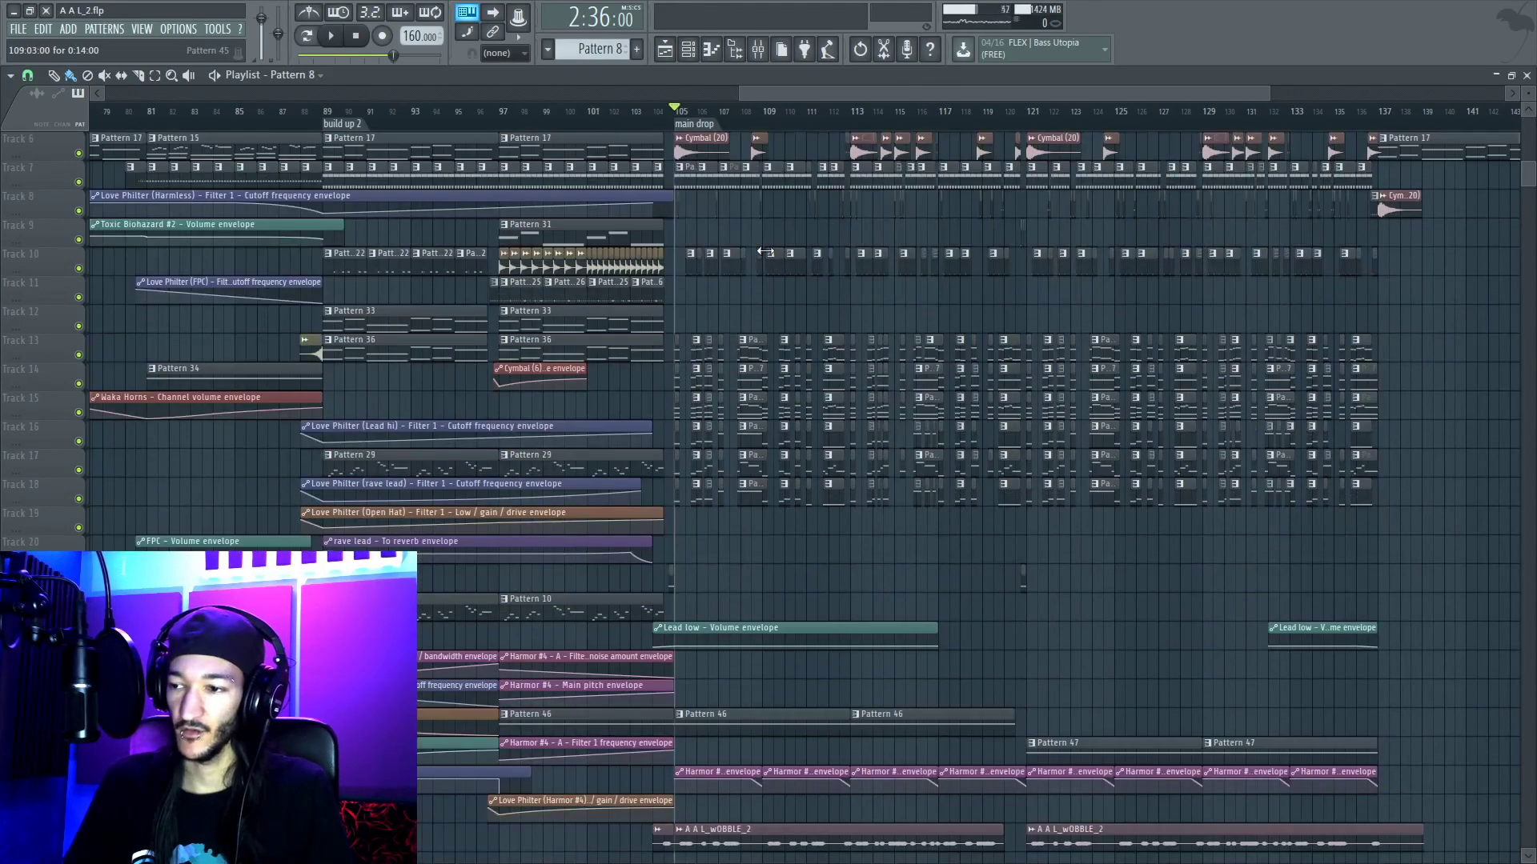
{"action": "scroll", "coordinate": [776, 293], "scroll_direction": "down", "scroll_amount": 2}
{"action": "scroll", "coordinate": [778, 288], "scroll_direction": "up", "scroll_amount": 4}
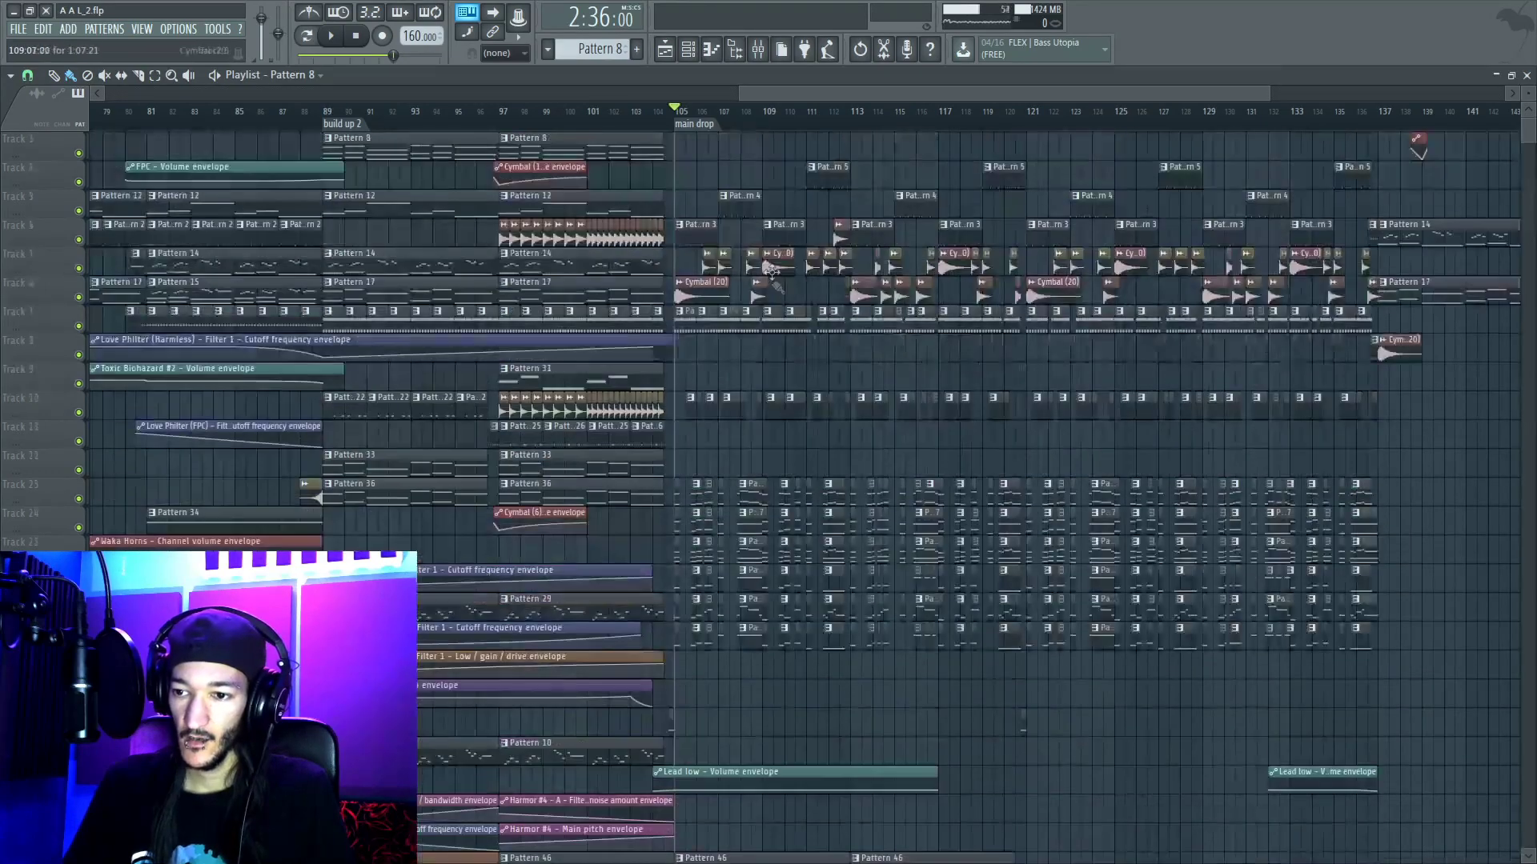
Step: Move the playhead back to the drums build up near bar 41 and on to the intro at bar 17
{"action": "left_click_drag", "start_coordinate": [793, 95], "coordinate": [472, 126]}
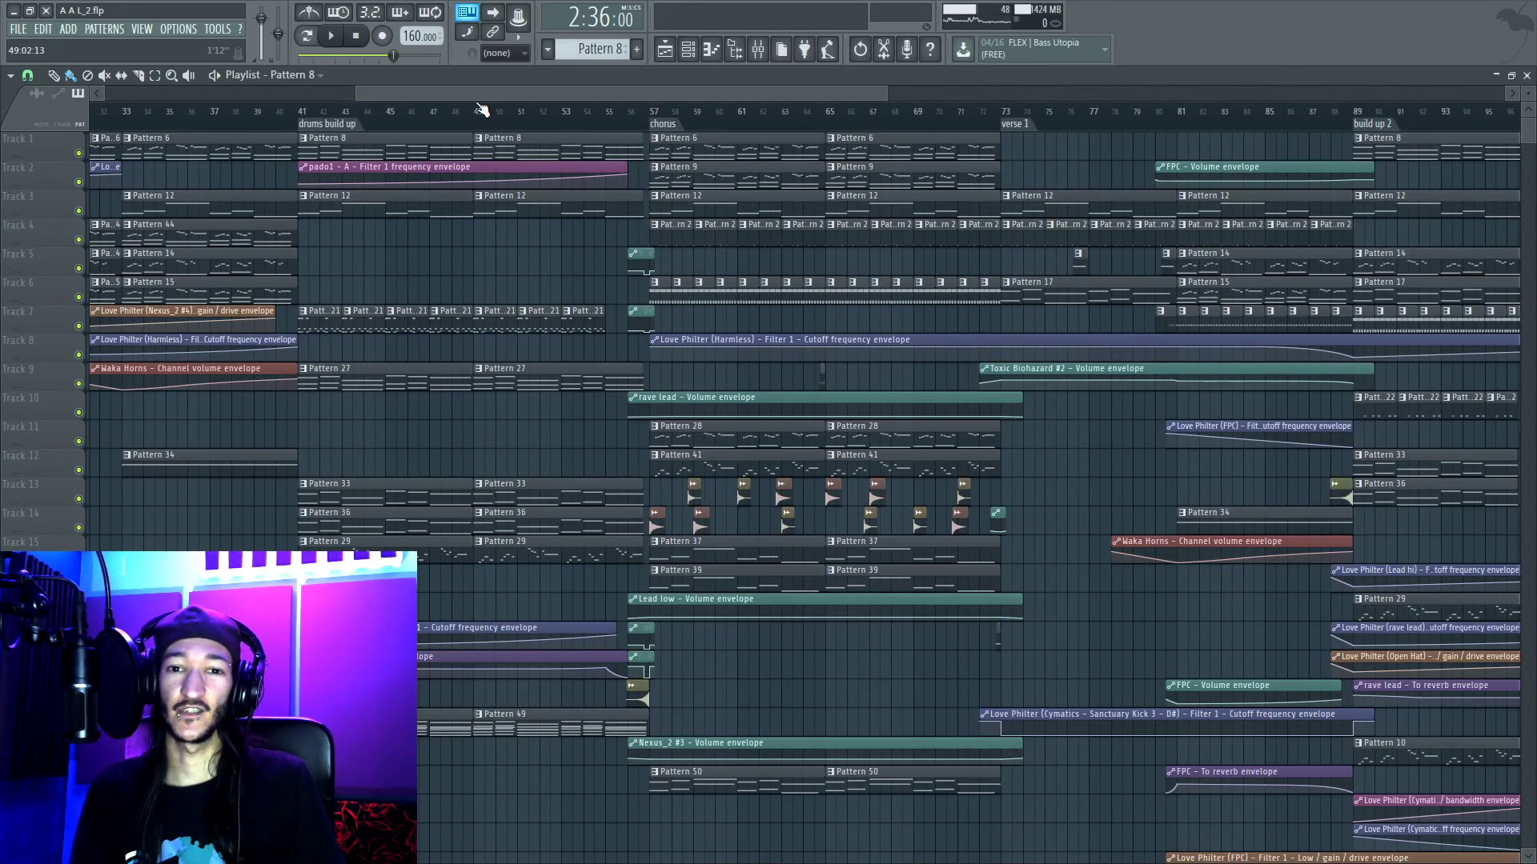
{"action": "left_click", "coordinate": [311, 113]}
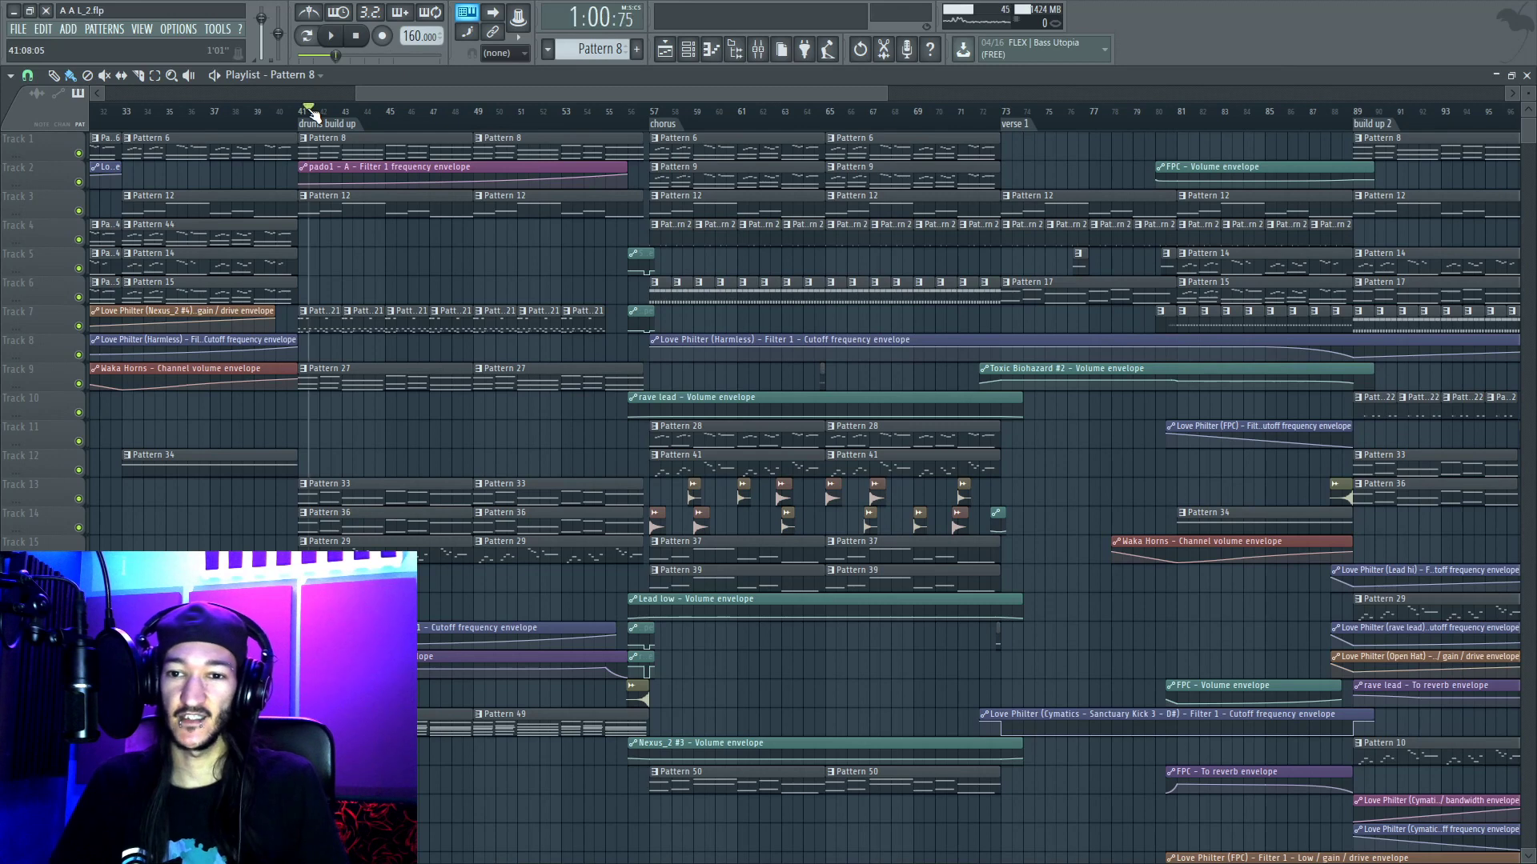
{"action": "left_click_drag", "start_coordinate": [483, 90], "coordinate": [286, 99]}
{"action": "left_click", "coordinate": [350, 110]}
{"action": "mouse_move", "coordinate": [456, 94]}
{"action": "left_mouse_down"}
{"action": "mouse_move", "coordinate": [1159, 102]}
{"action": "mouse_move", "coordinate": [714, 115]}
{"action": "mouse_move", "coordinate": [443, 100]}
{"action": "left_mouse_up"}
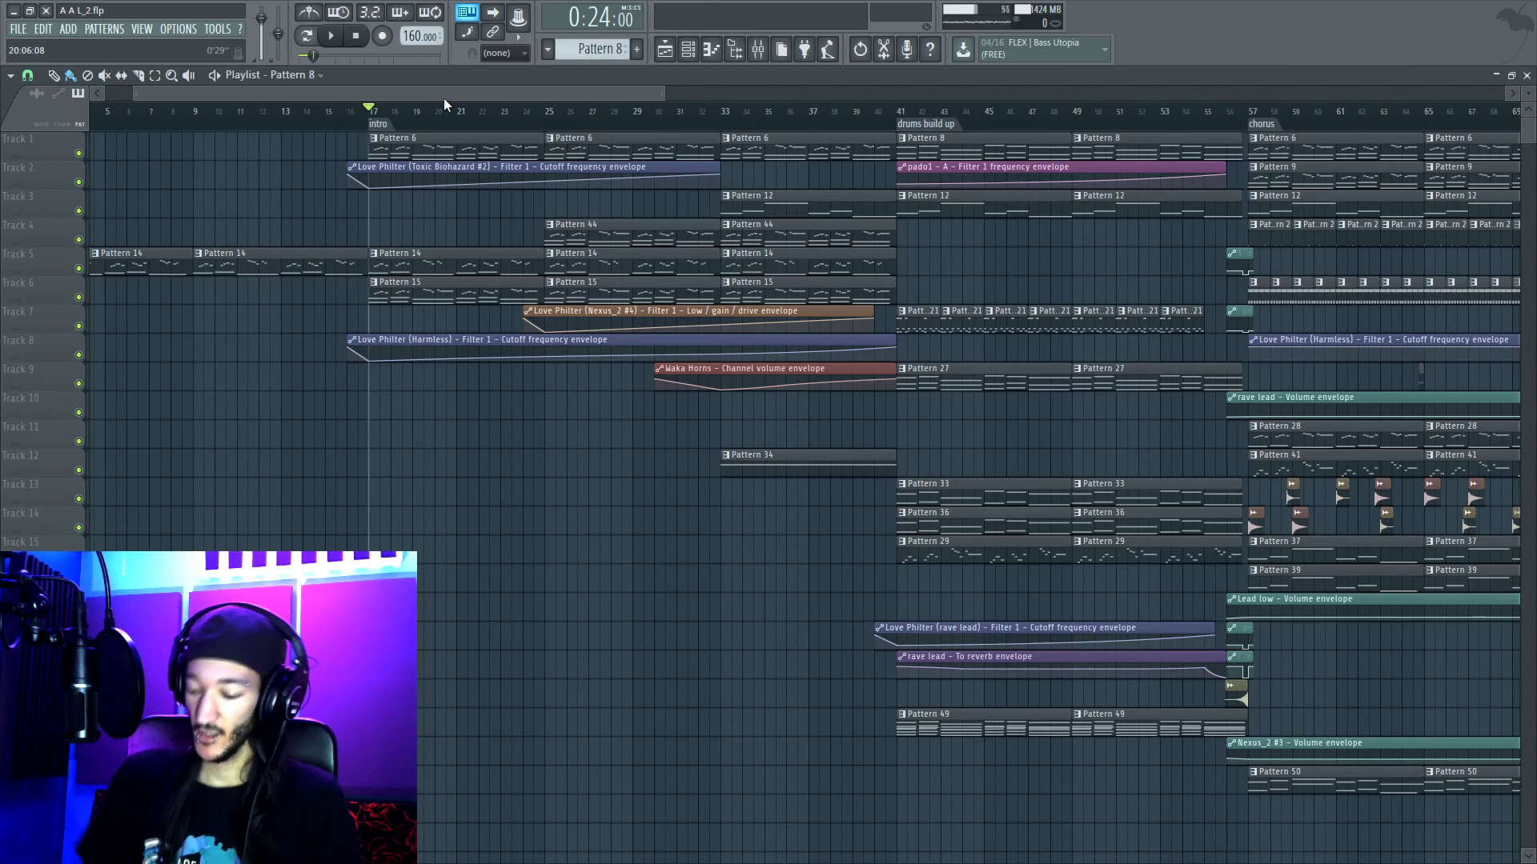
Step: Set the playhead to the chorus at bar 57 and examine how the sections connect from the intro to the main drop
{"action": "scroll", "coordinate": [668, 120], "scroll_direction": "down", "scroll_amount": 4}
{"action": "scroll", "coordinate": [669, 120], "scroll_direction": "up", "scroll_amount": 5}
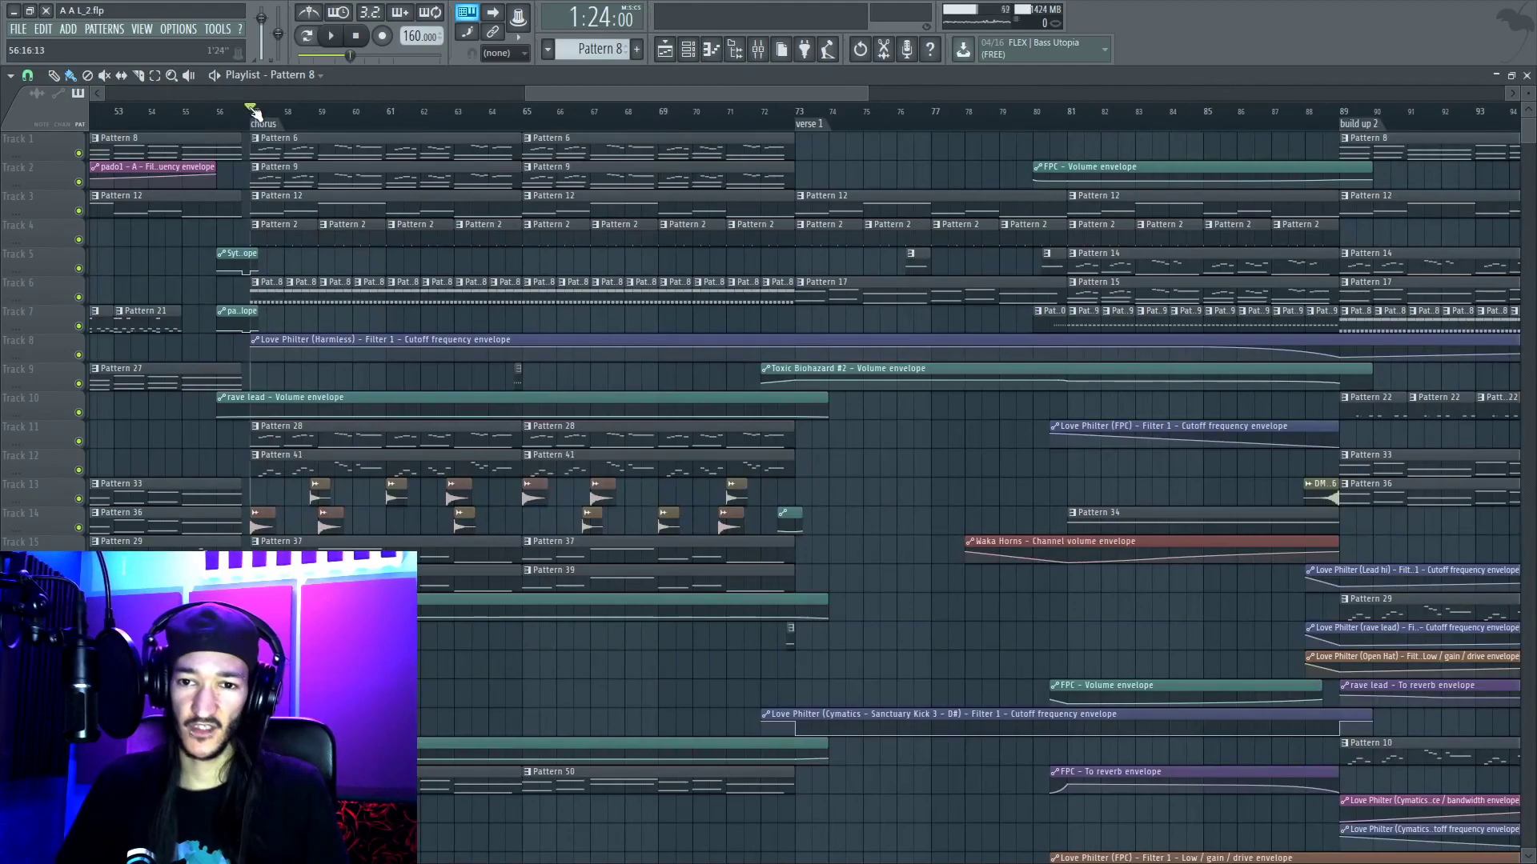
{"action": "scroll", "coordinate": [270, 116], "scroll_direction": "down", "scroll_amount": 5}
{"action": "left_click_drag", "start_coordinate": [631, 92], "coordinate": [440, 101]}
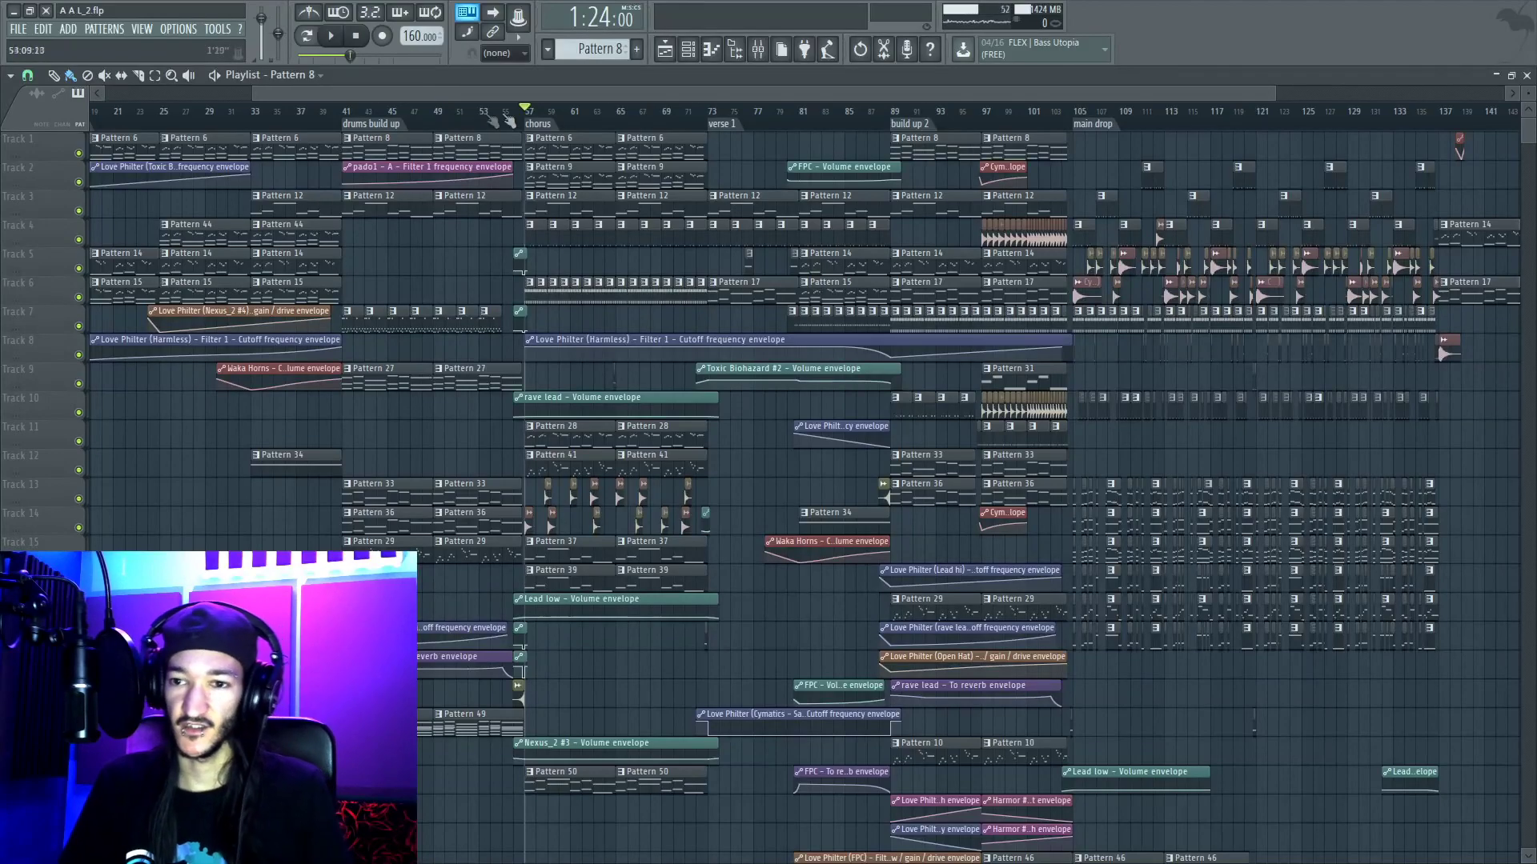
{"action": "scroll", "coordinate": [492, 120], "scroll_direction": "up", "scroll_amount": 5}
{"action": "scroll", "coordinate": [551, 125], "scroll_direction": "down", "scroll_amount": 4}
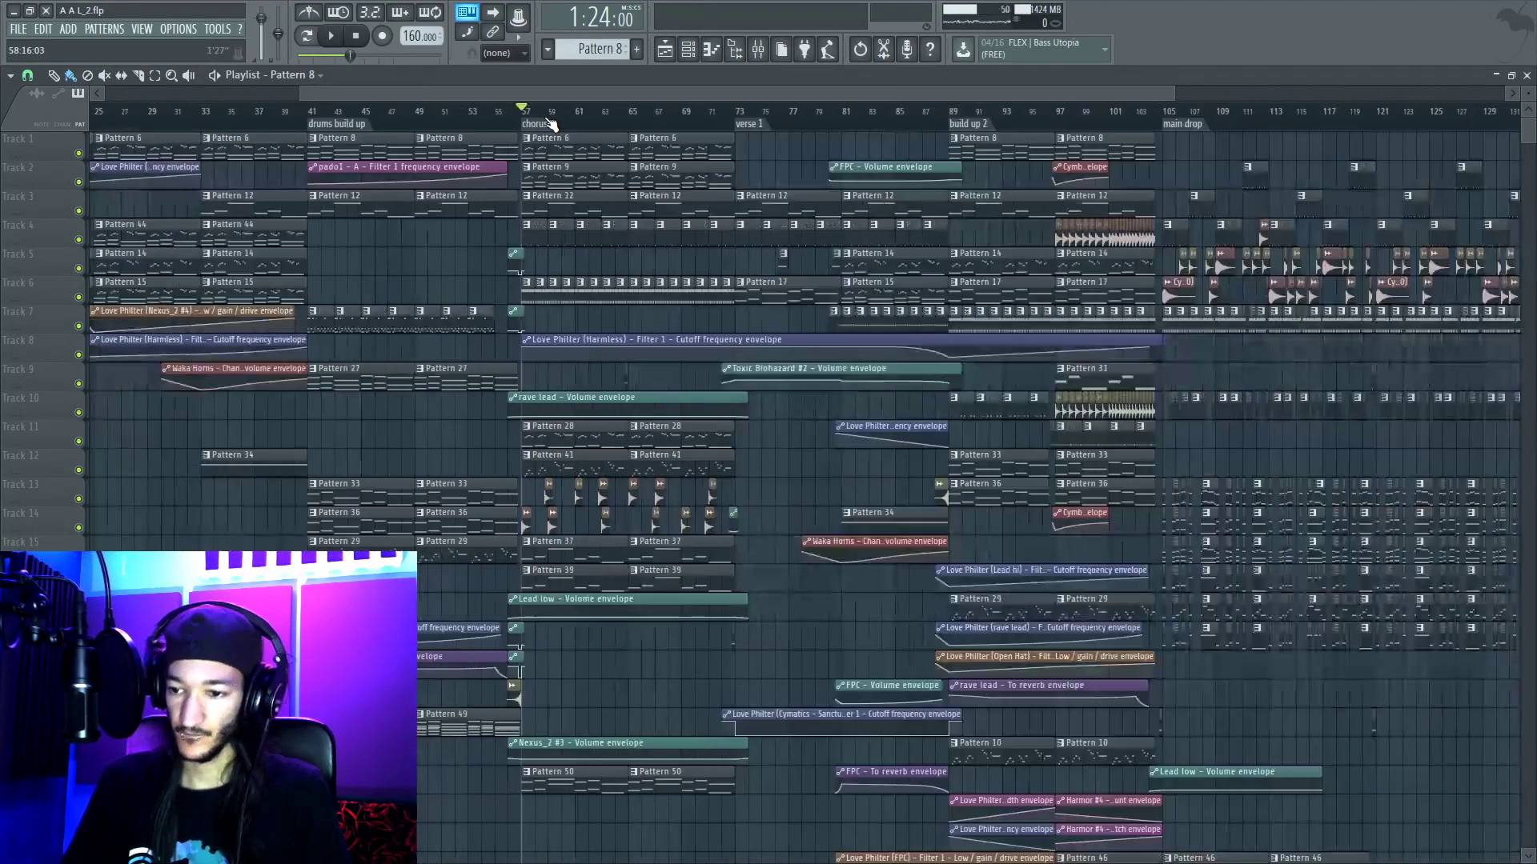